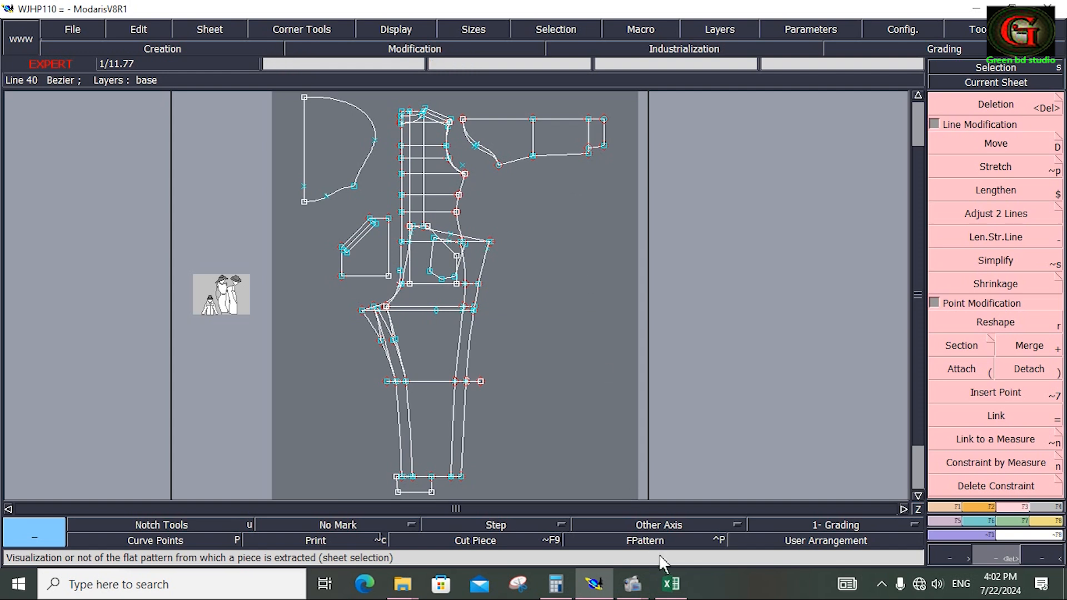
Switch to the Excel workbook and review the WJHP-110 size measurements and grading increments from start to end.
left_click(670, 584)
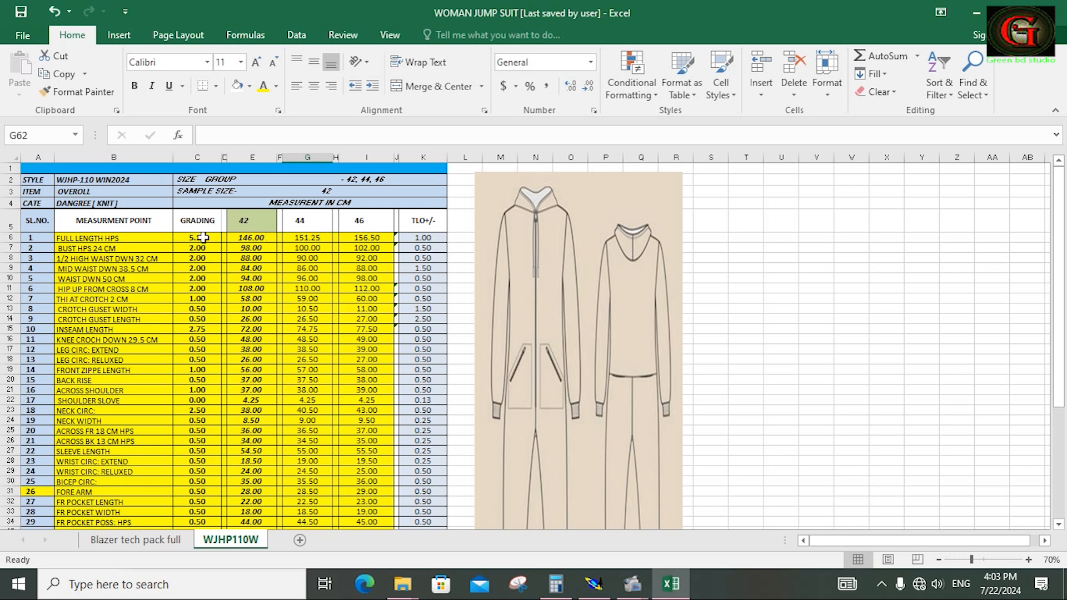
scroll(196, 373, "down", 11)
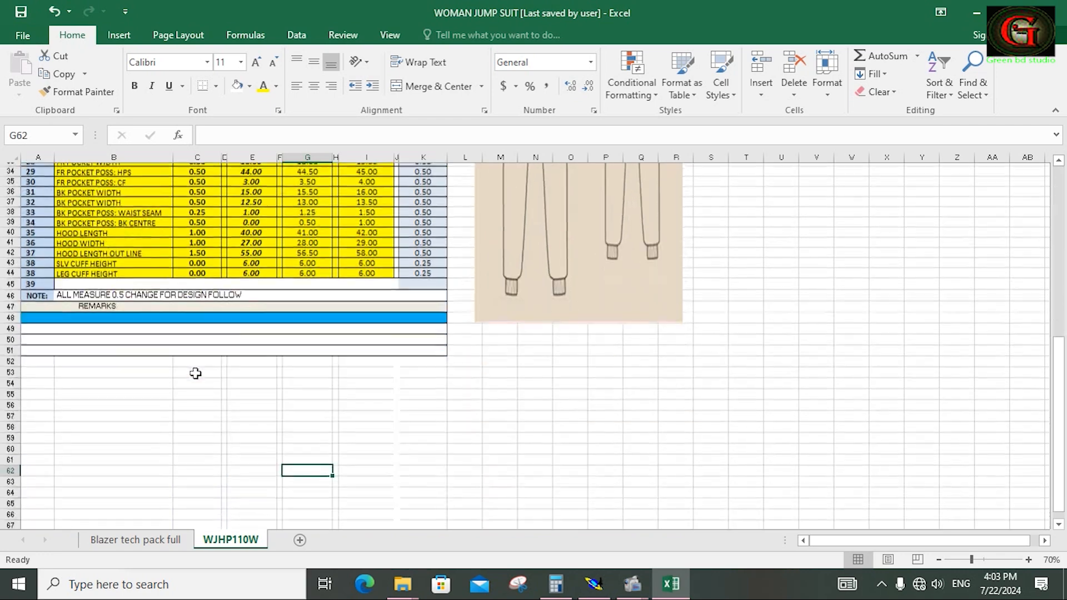
scroll(196, 373, "up", 11)
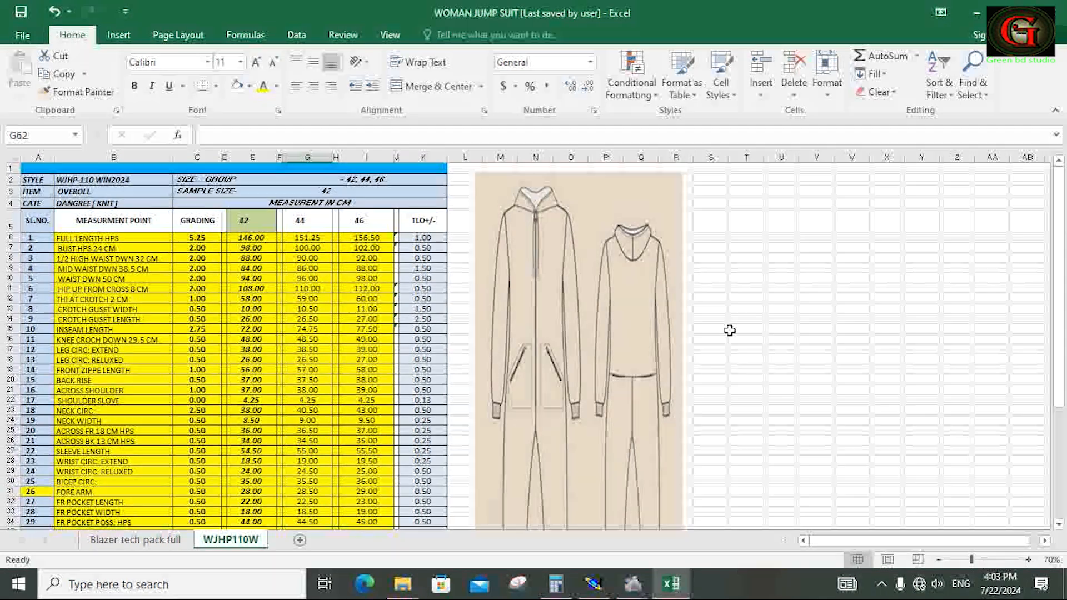
left_click(977, 12)
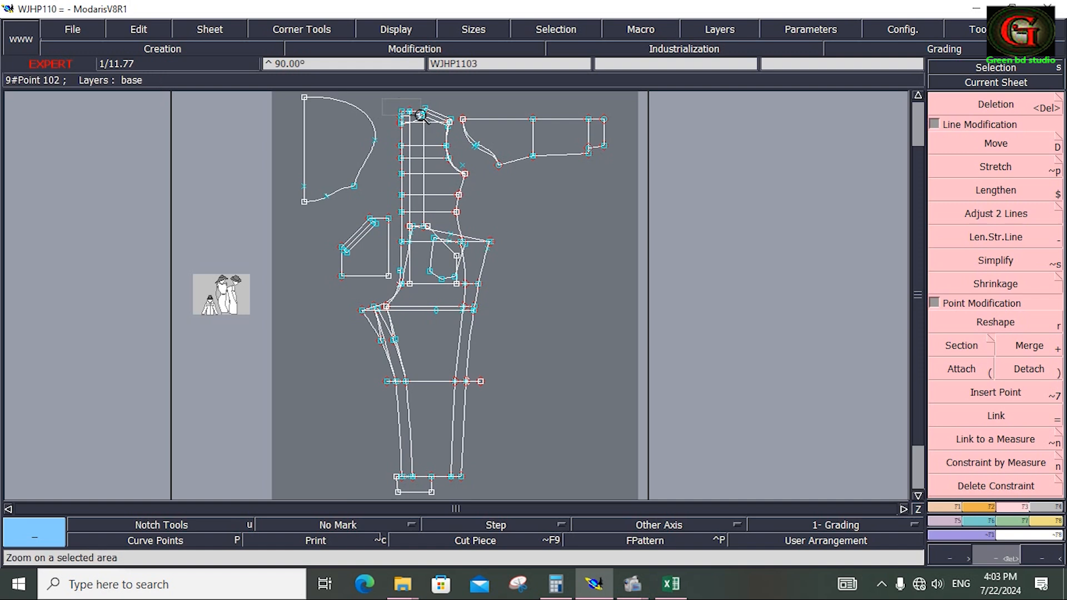
Select and display all sizes of the current sheet for grading around the bodice's neck and shoulder area.
left_click_drag(382, 99, 458, 138)
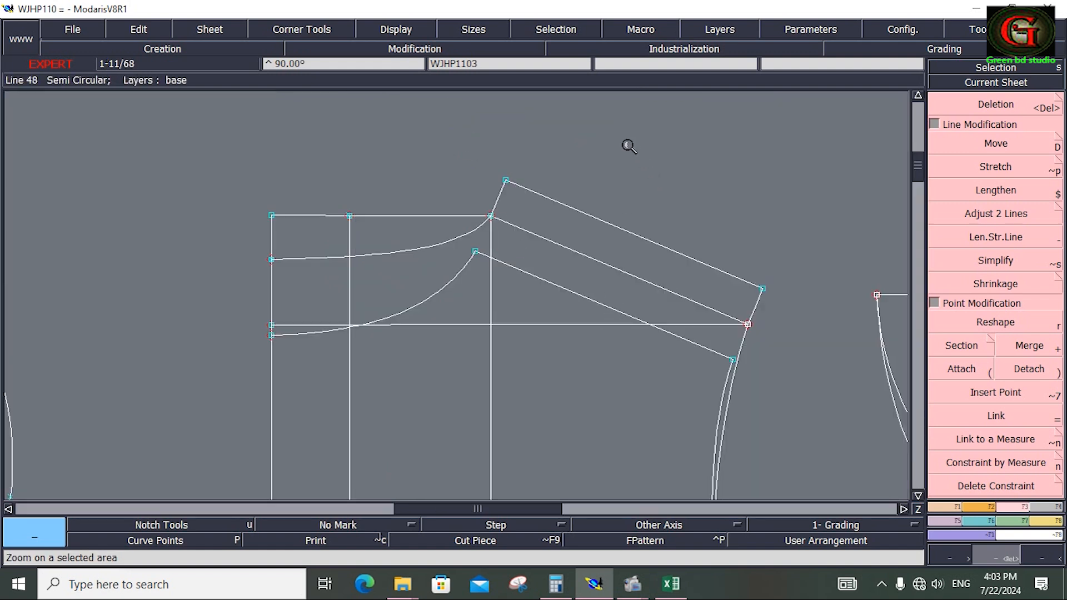
key("F10")
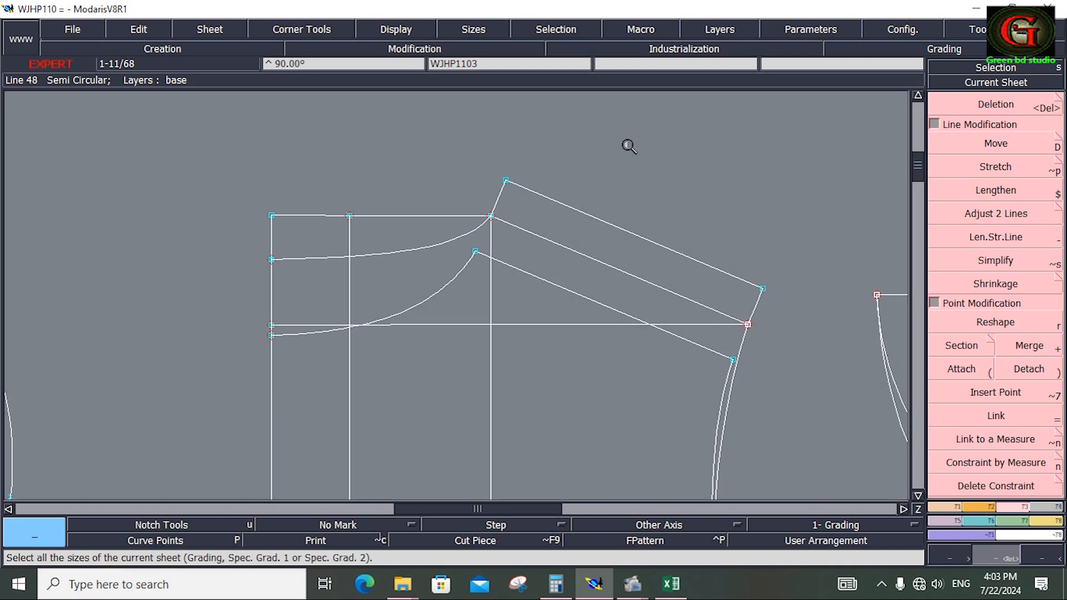
key("F12")
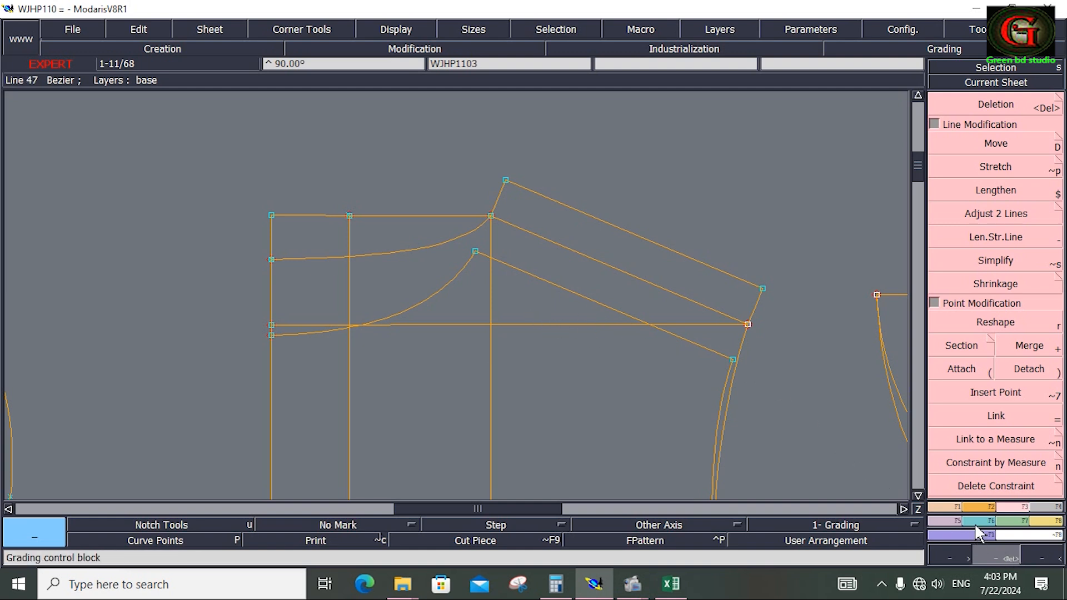
Set the vertical grading increment (ddy) of the front neckline's centre point to 0.25 for sizes 44 and 46.
left_click(979, 517)
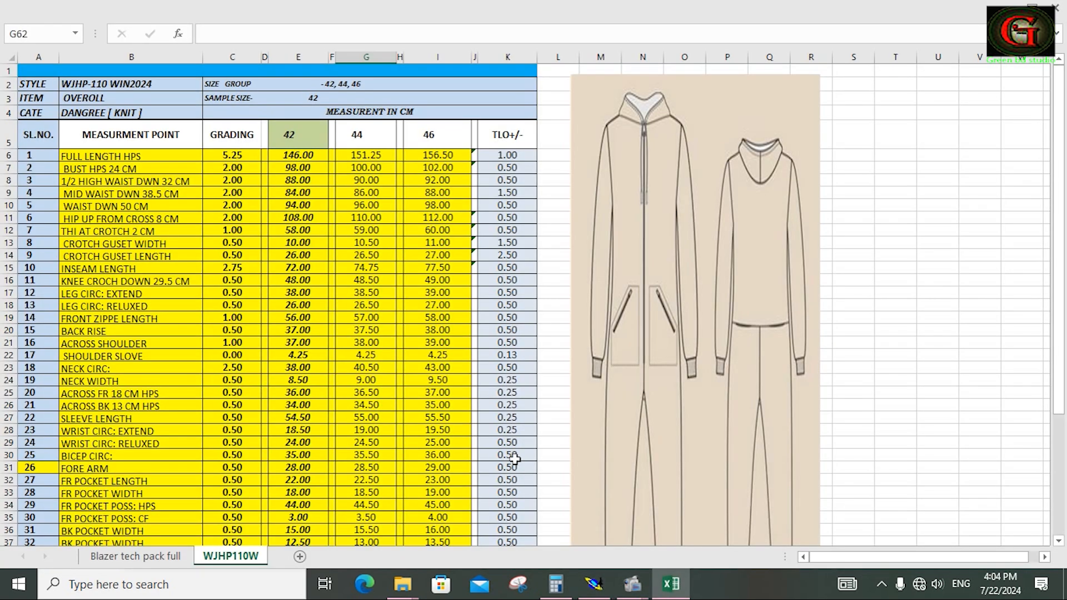
left_click(593, 584)
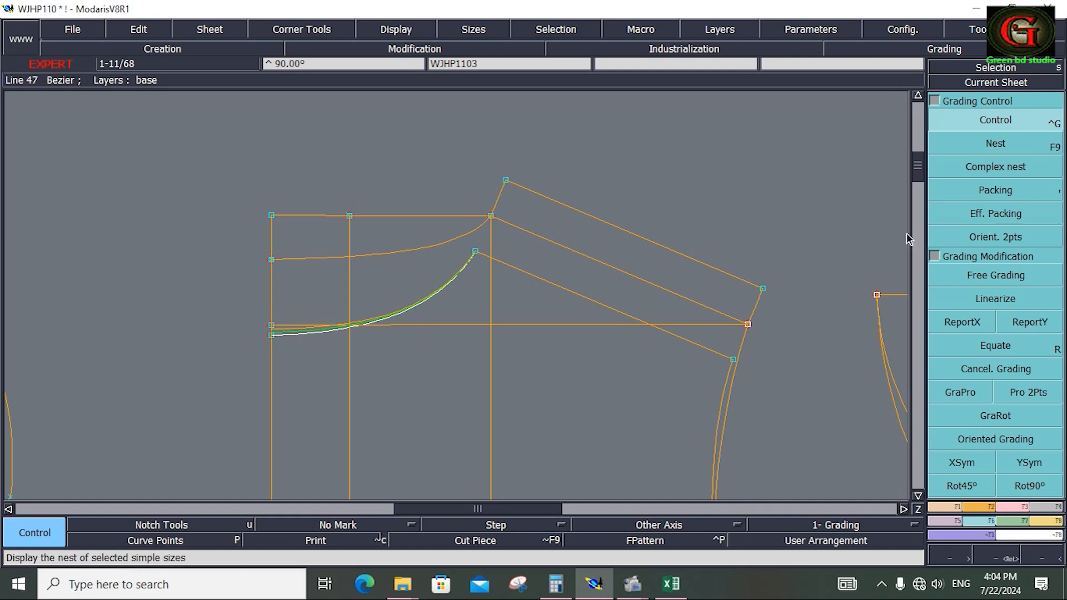
left_click(982, 119)
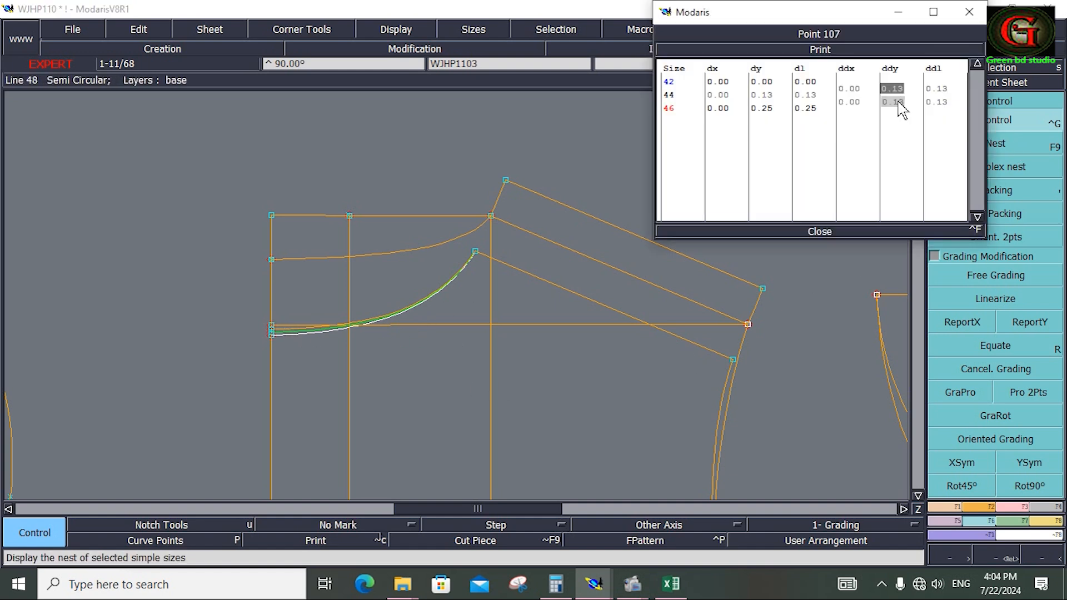
type(".25")
key("Return")
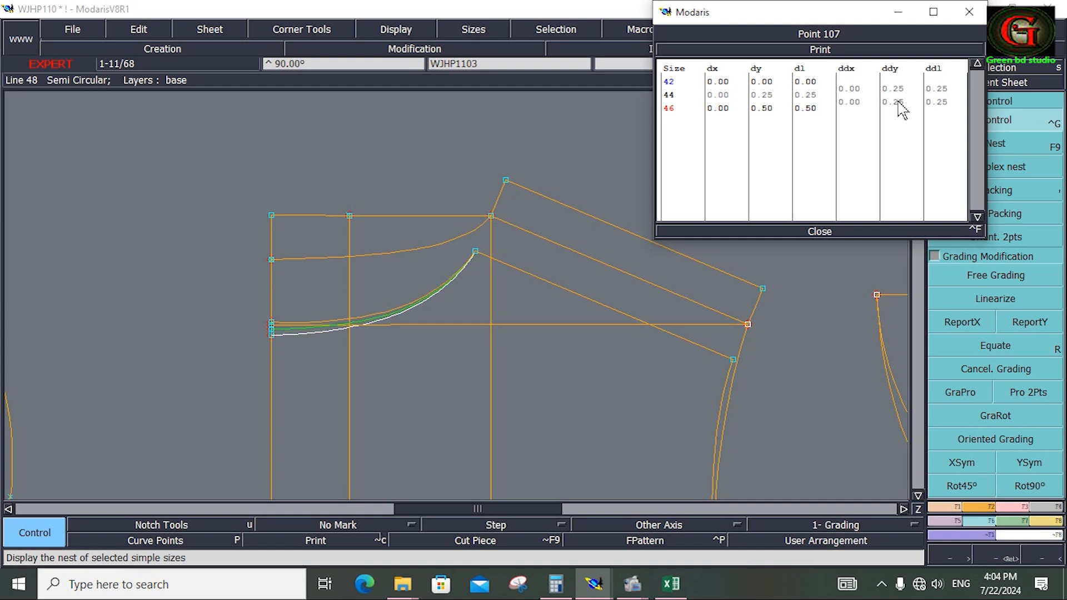
left_click(830, 230)
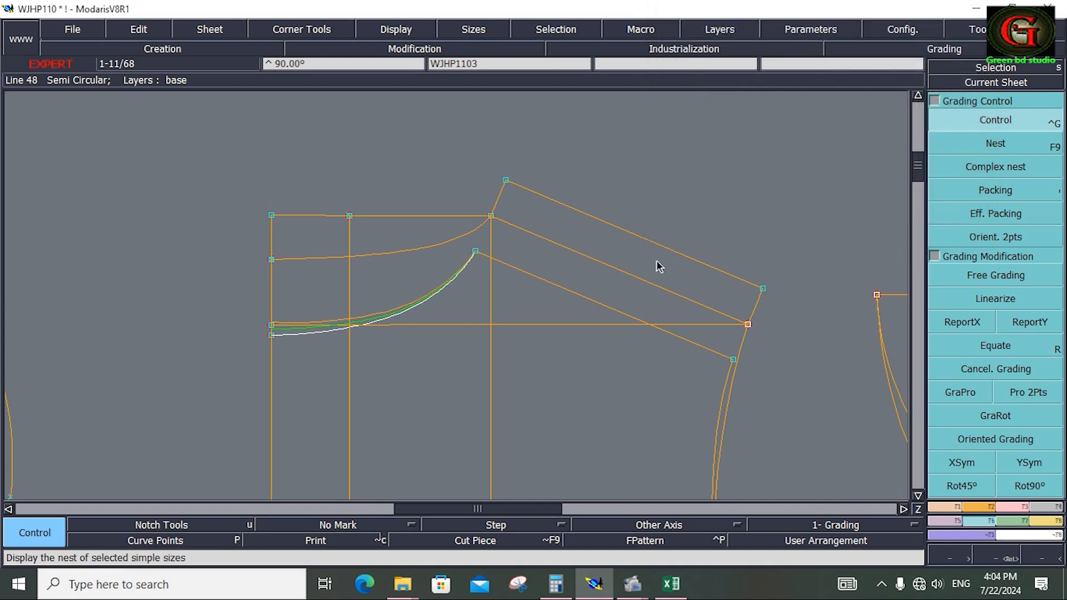
Set the horizontal grading increment (ddx) of the front neck-shoulder point to 0.25 for sizes 44 and 46.
left_click(479, 252)
left_click_drag(853, 88, 858, 101)
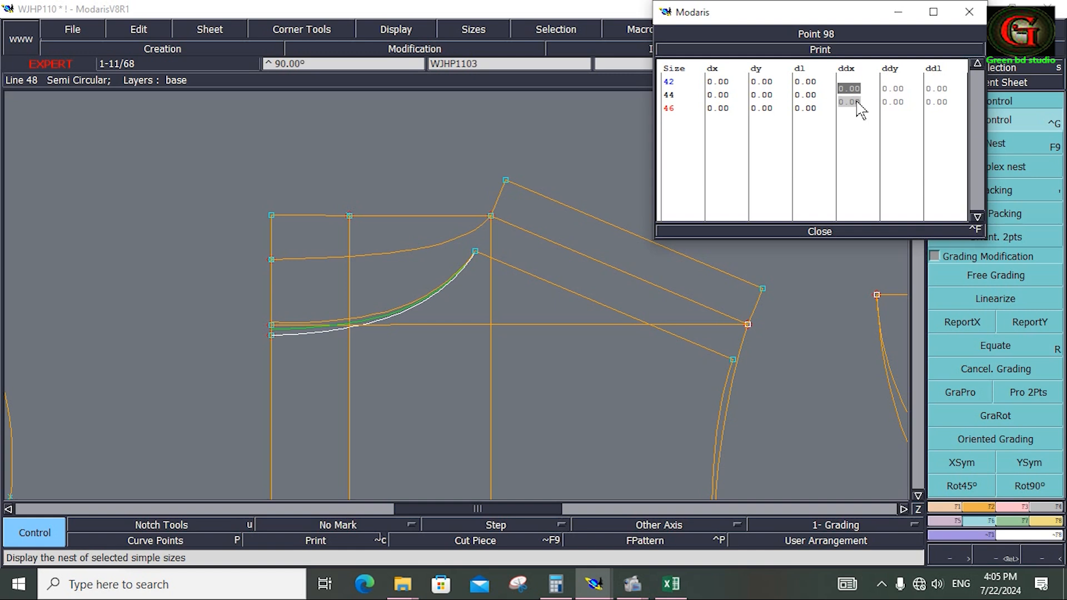
type("-")
type("25")
key("Return")
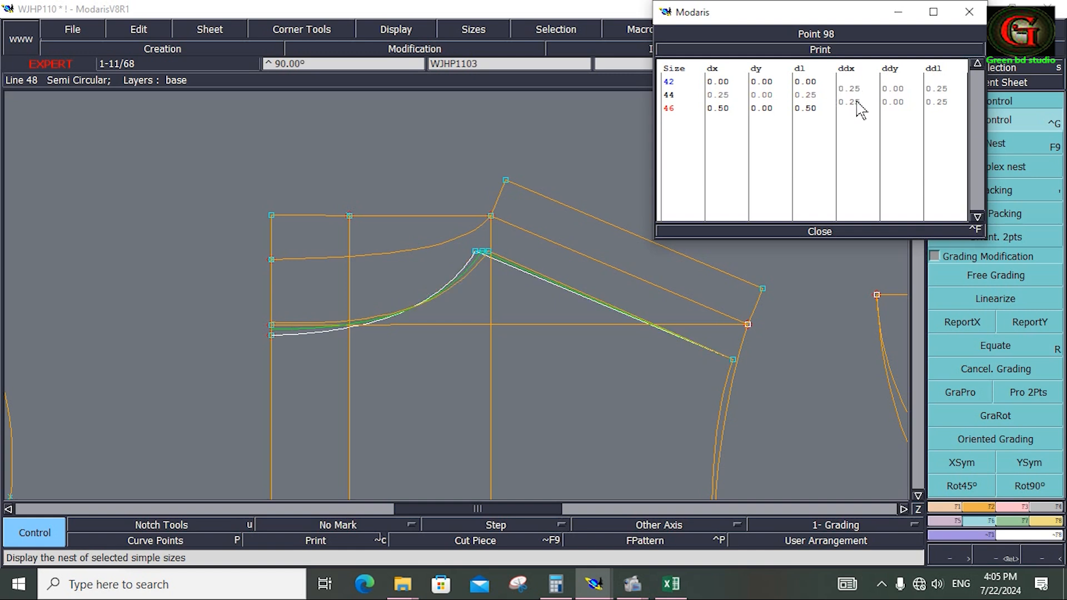
key("ctrl+f")
Flip the grading rule of the front neckline's centre point about the X axis with XSym.
left_click_drag(247, 295, 304, 363)
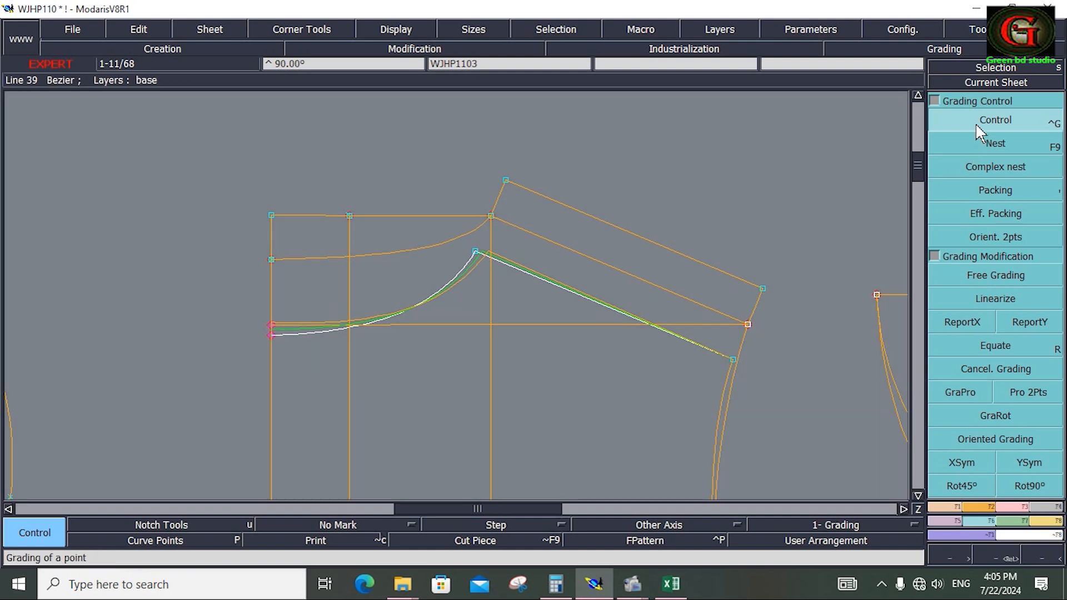
left_click(965, 458)
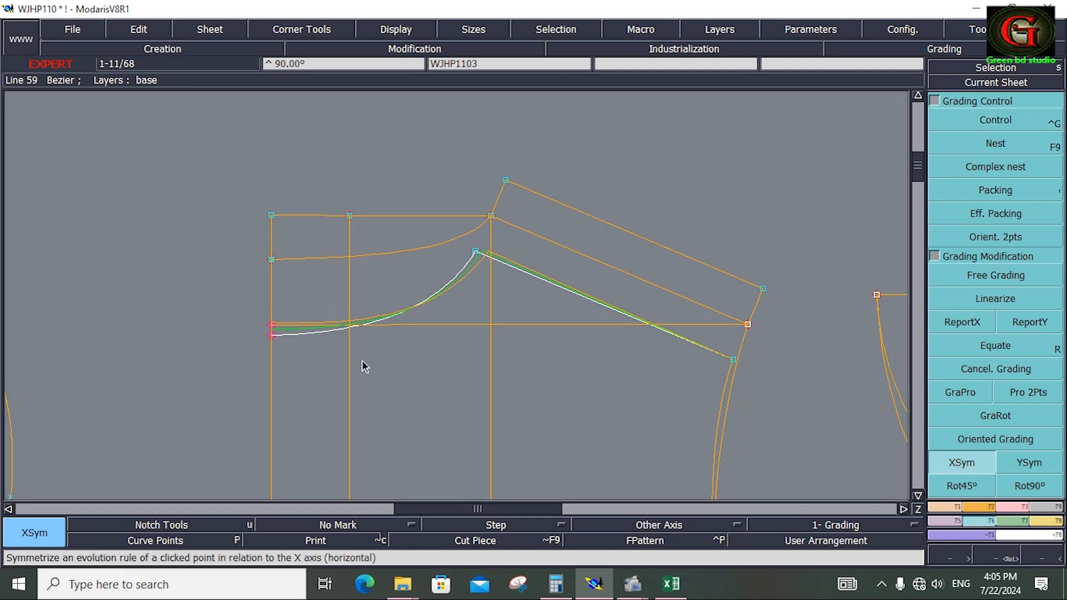
left_click(271, 336)
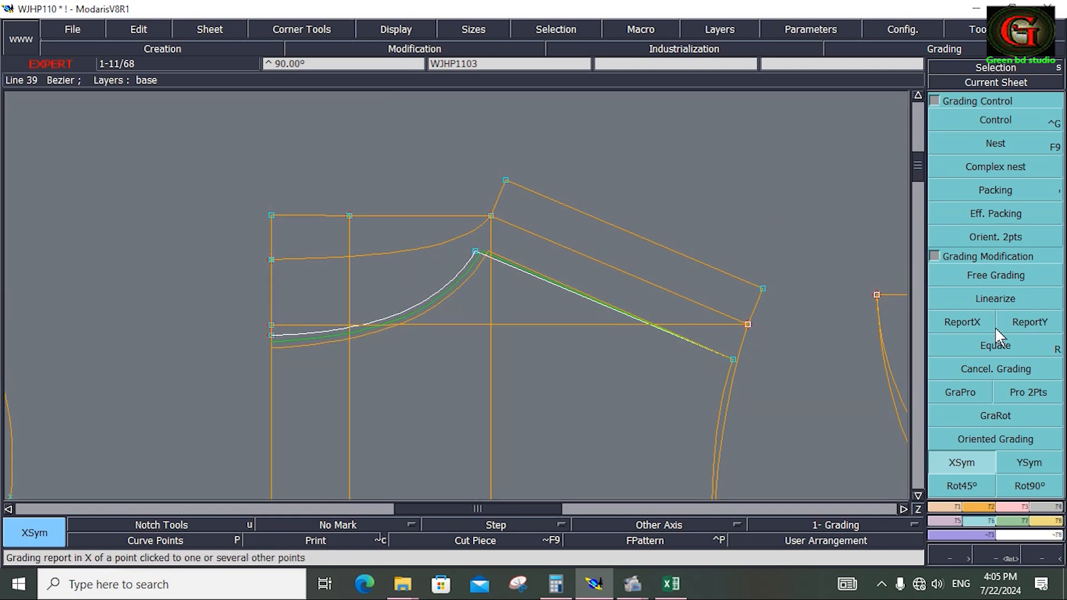
Equate the grading of the front neck-shoulder point onto the back neck-shoulder point.
left_click(999, 346)
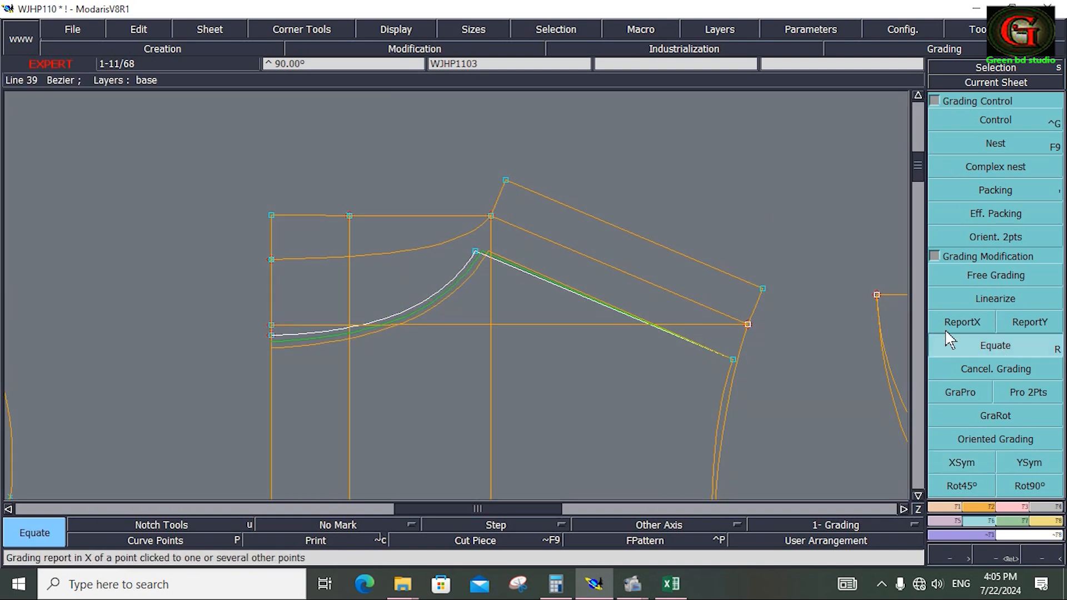
left_click(475, 252)
left_click(506, 181)
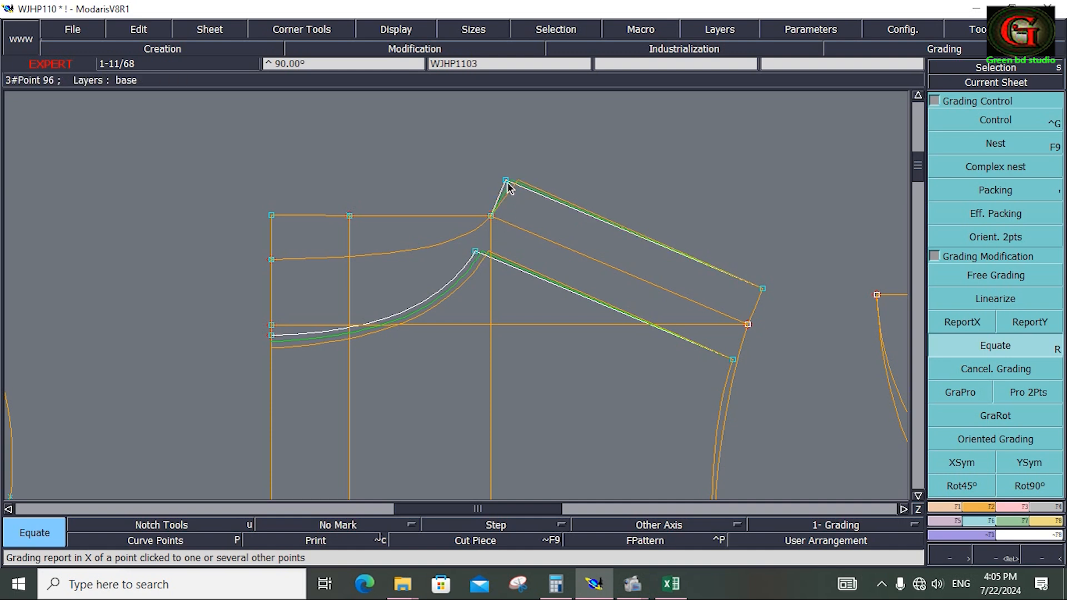
Apply proportional grading (GraPro) along the back neckline from its centre point to the back neck-shoulder point.
left_click(945, 393)
left_click(271, 259)
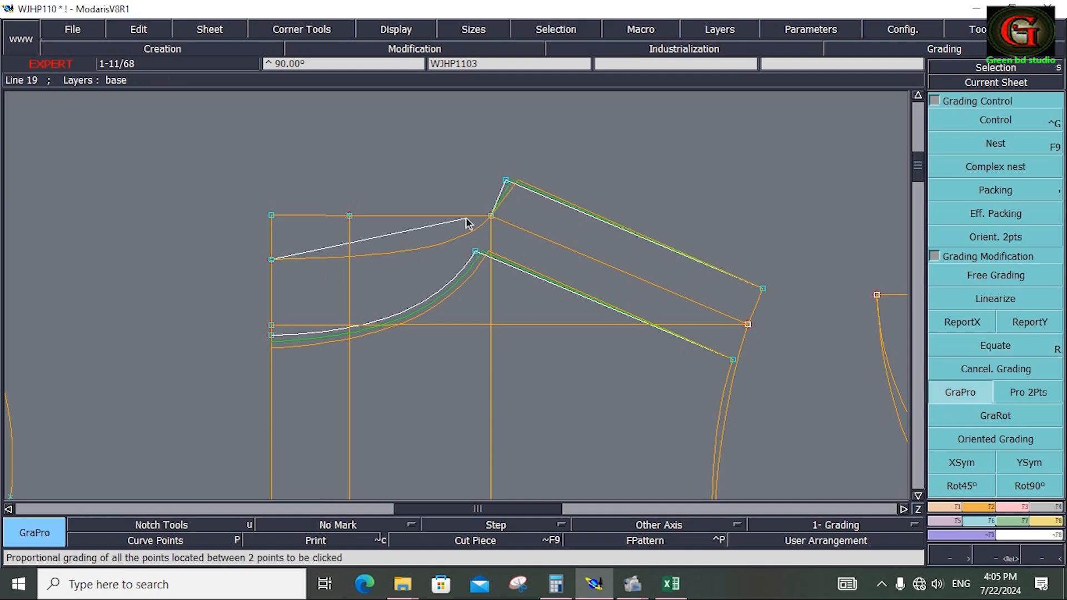
left_click(506, 181)
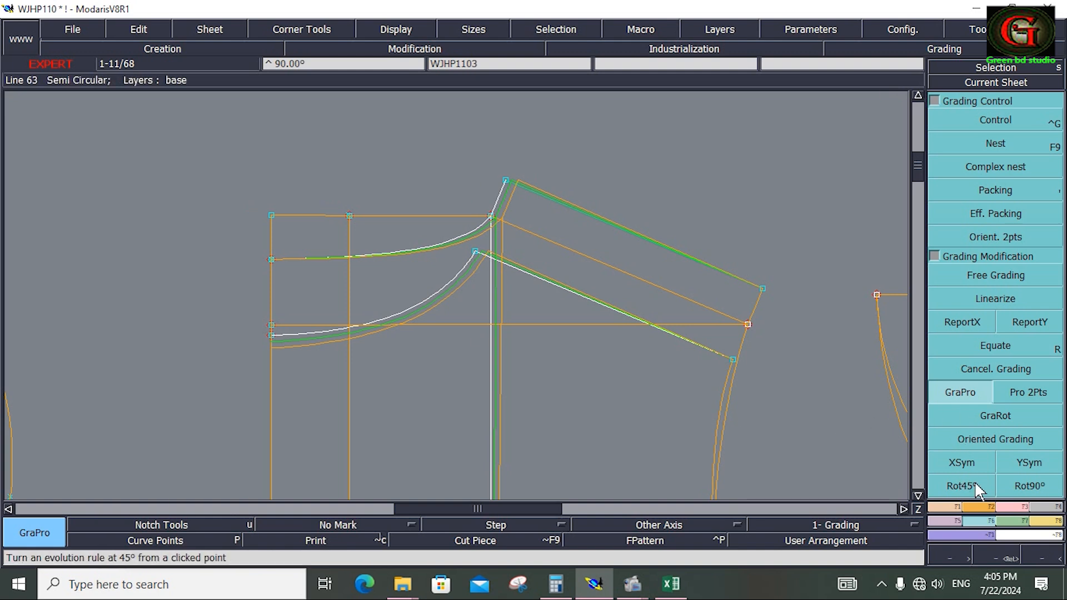
Attach the back neckline's centre point to the point on the bodice's vertical centre line.
left_click(1013, 507)
left_click(962, 369)
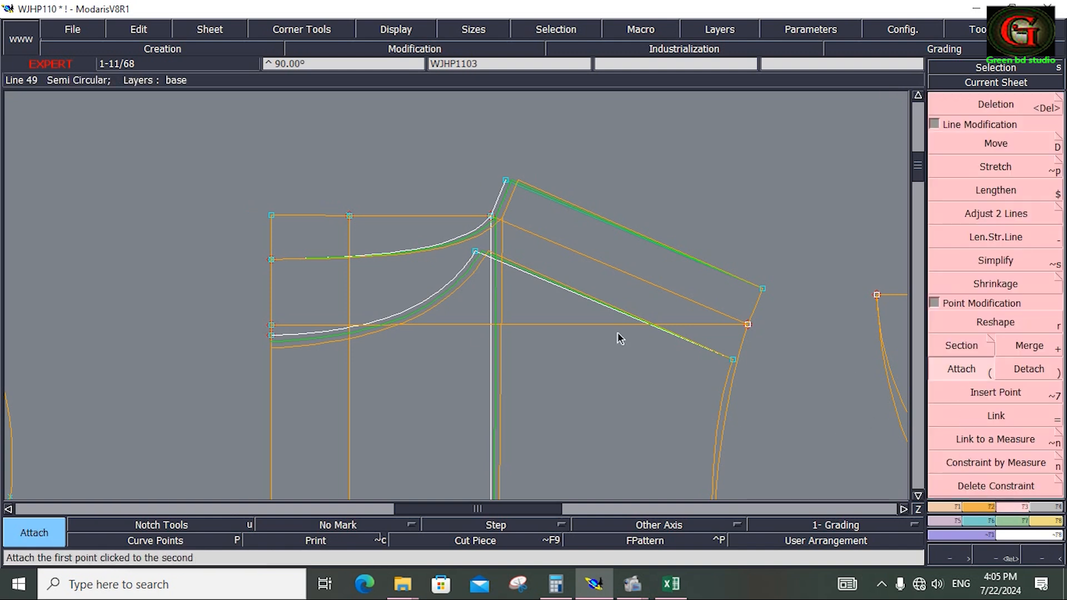
left_click(273, 260)
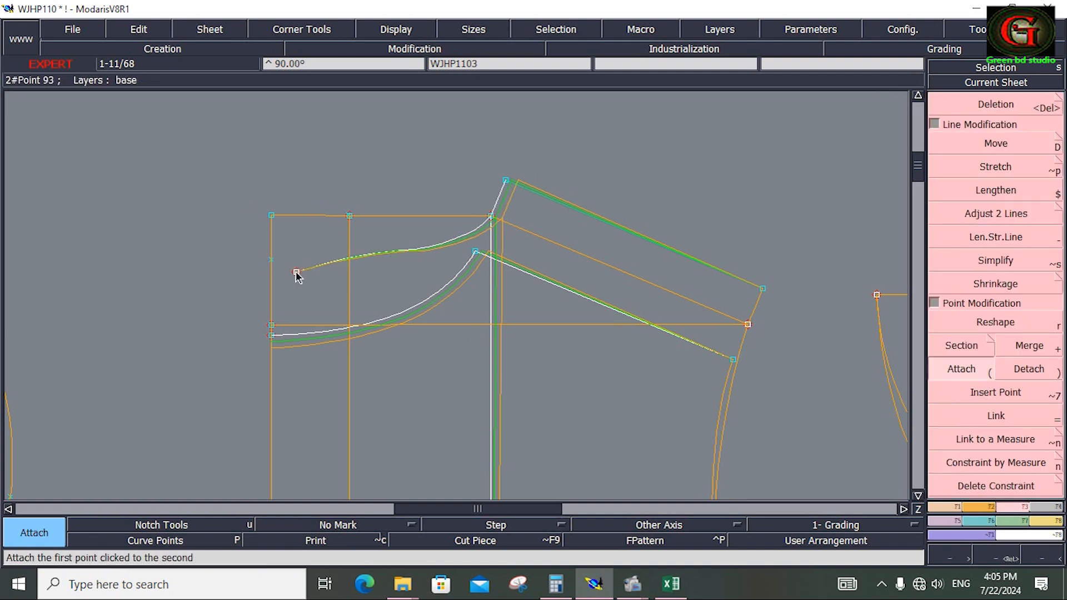
left_click(272, 260)
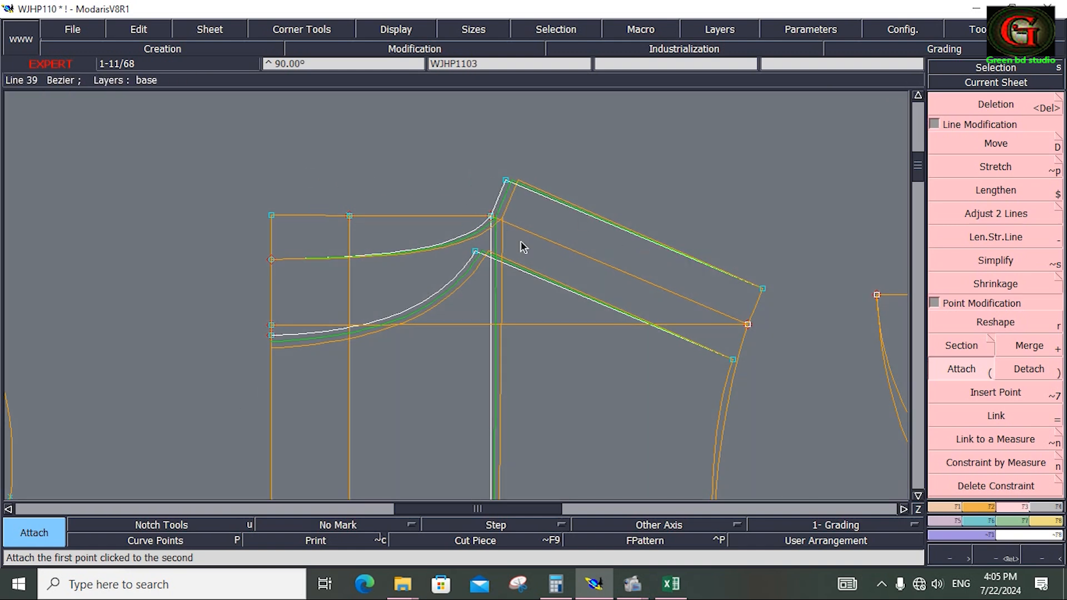
Save the WJHP110 model, continuing past the detected anomalies.
left_click(67, 27)
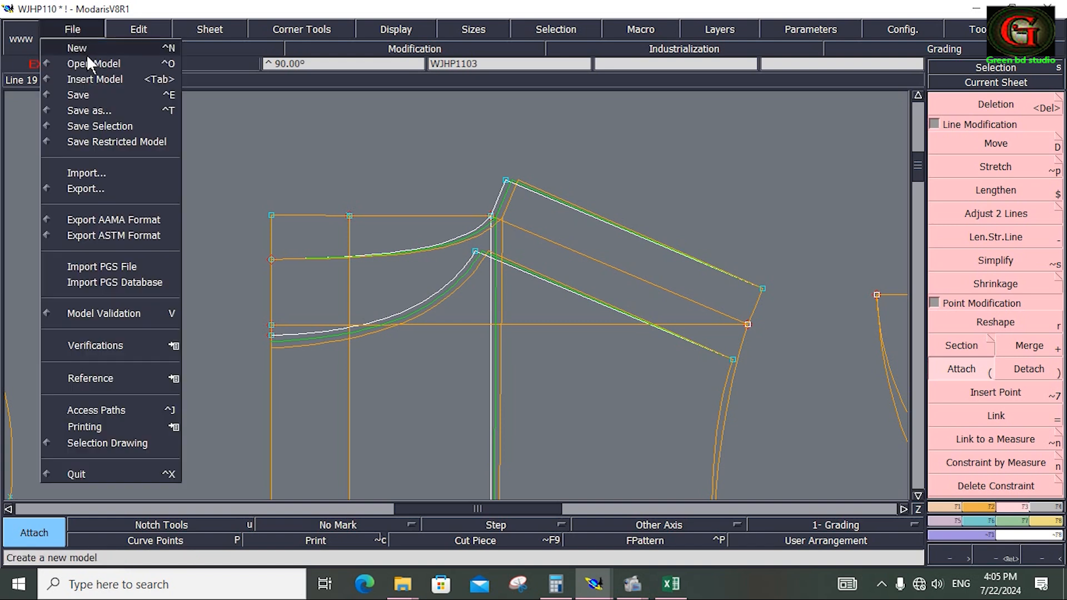
left_click(82, 89)
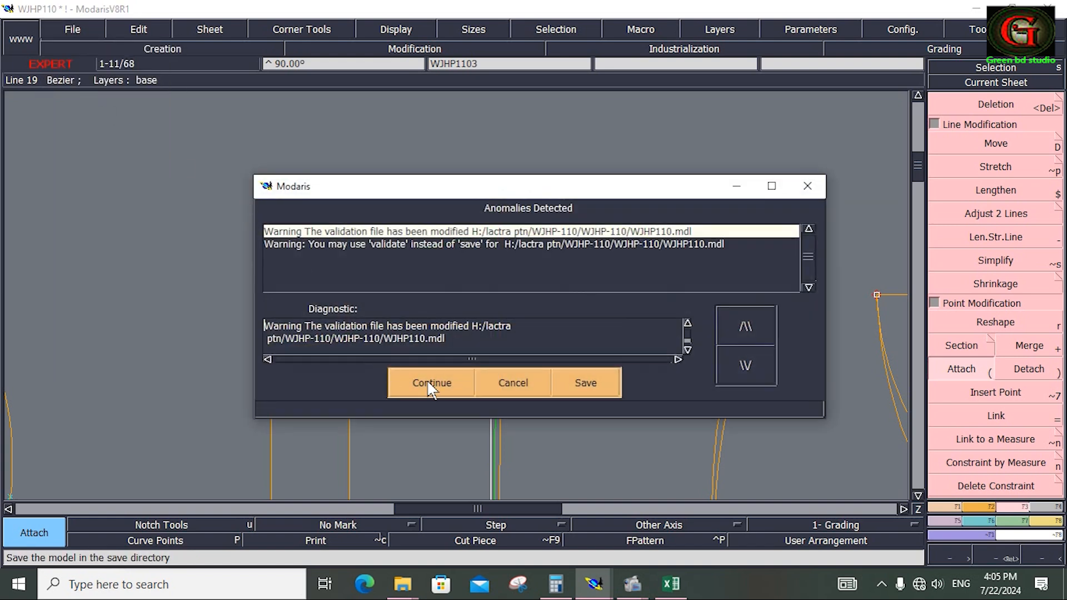
left_click(429, 381)
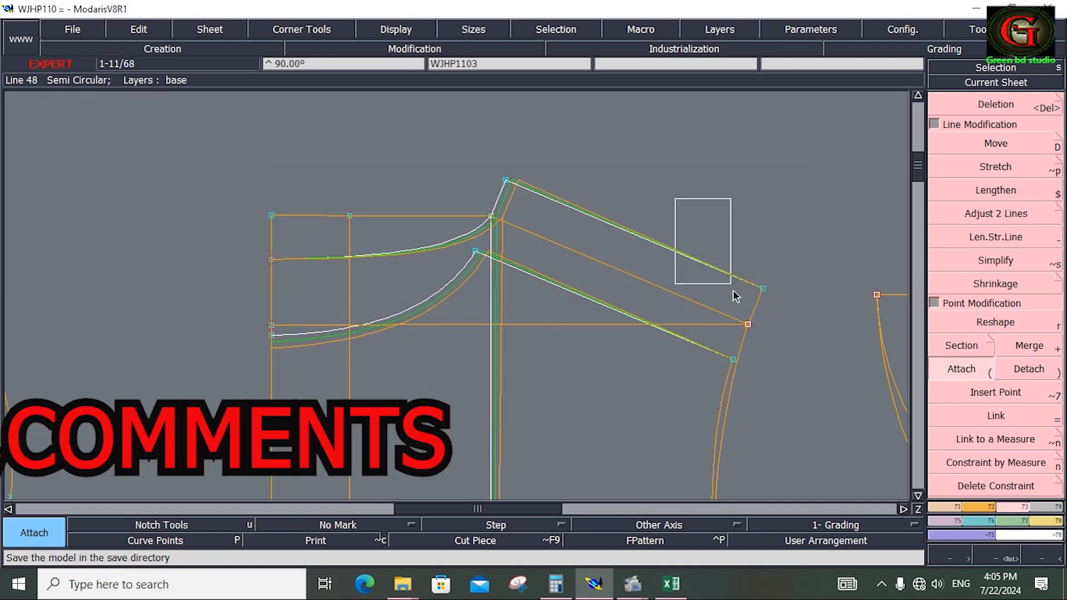
Set the horizontal grading increment (ddx) of the back shoulder's armhole-end point to 0.5 for sizes 44 and 46.
left_click_drag(733, 294, 792, 412)
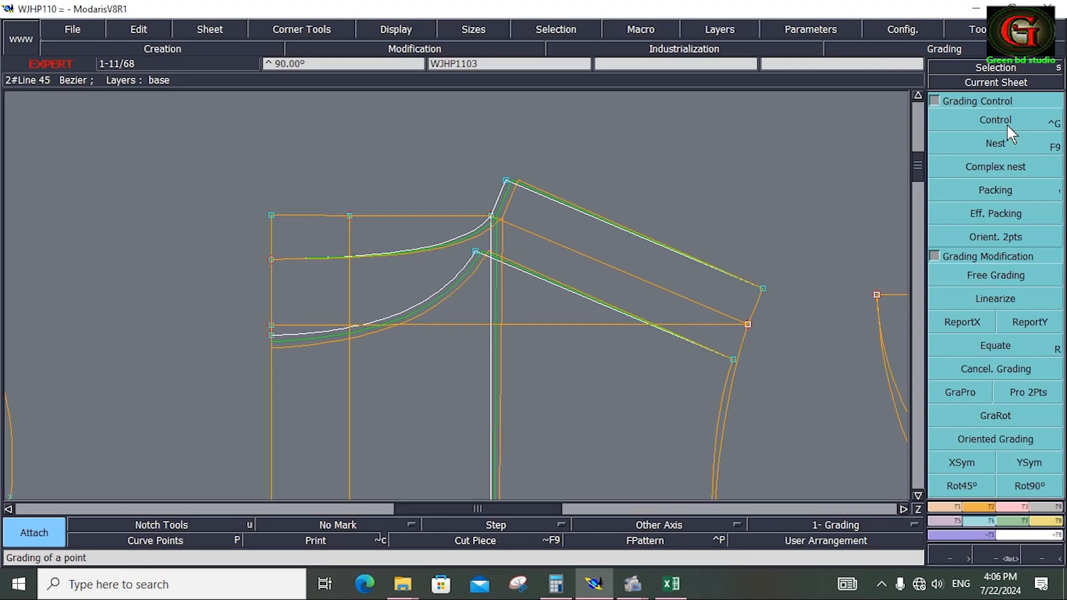
left_click(1006, 123)
left_click(765, 289)
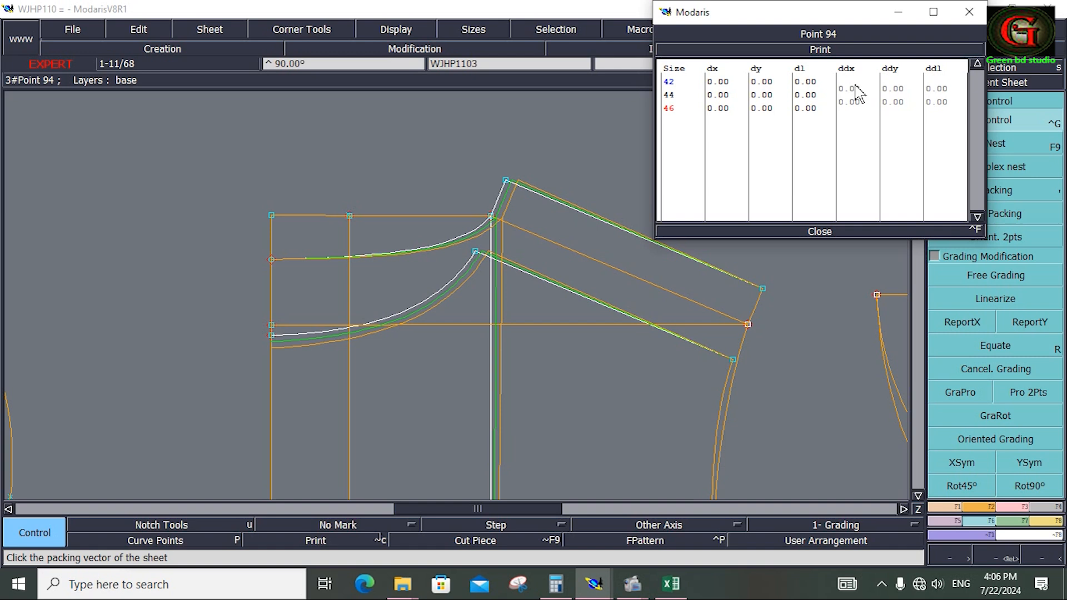
left_click_drag(856, 89, 864, 107)
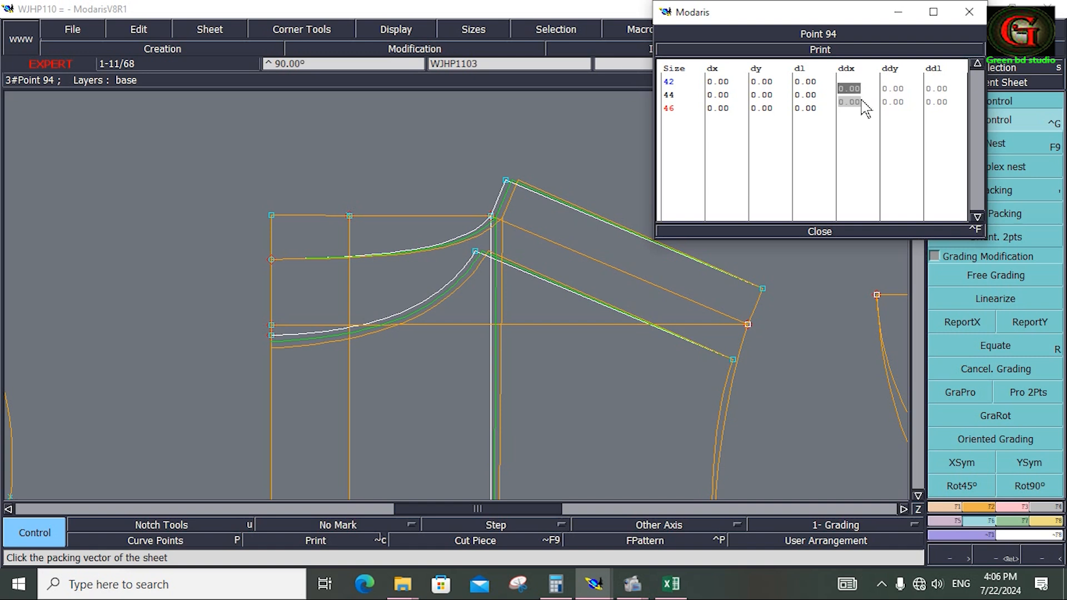
type(".5")
key("Return")
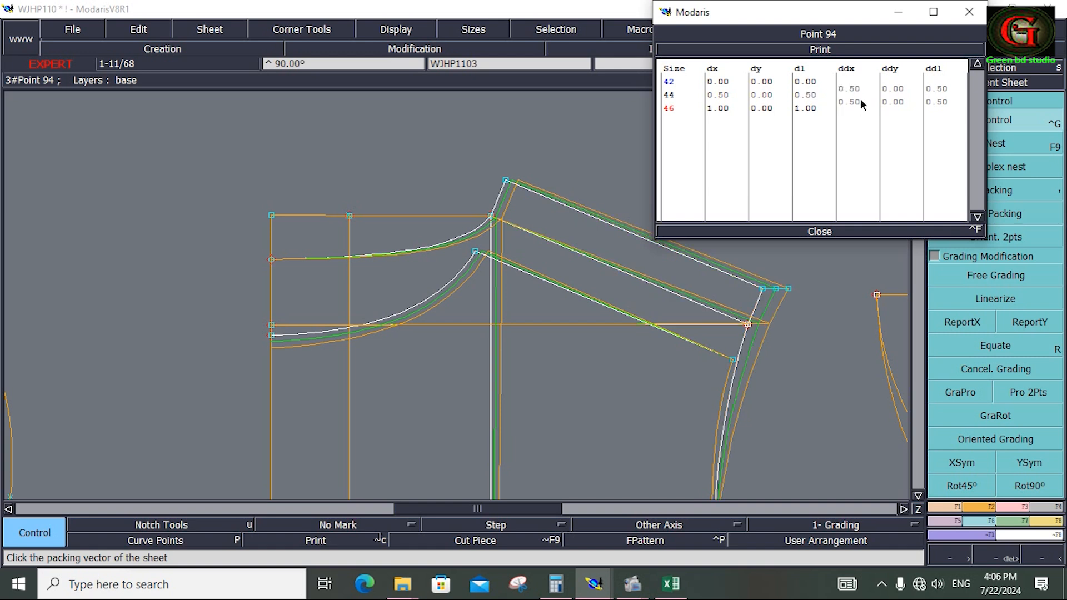
left_click(825, 228)
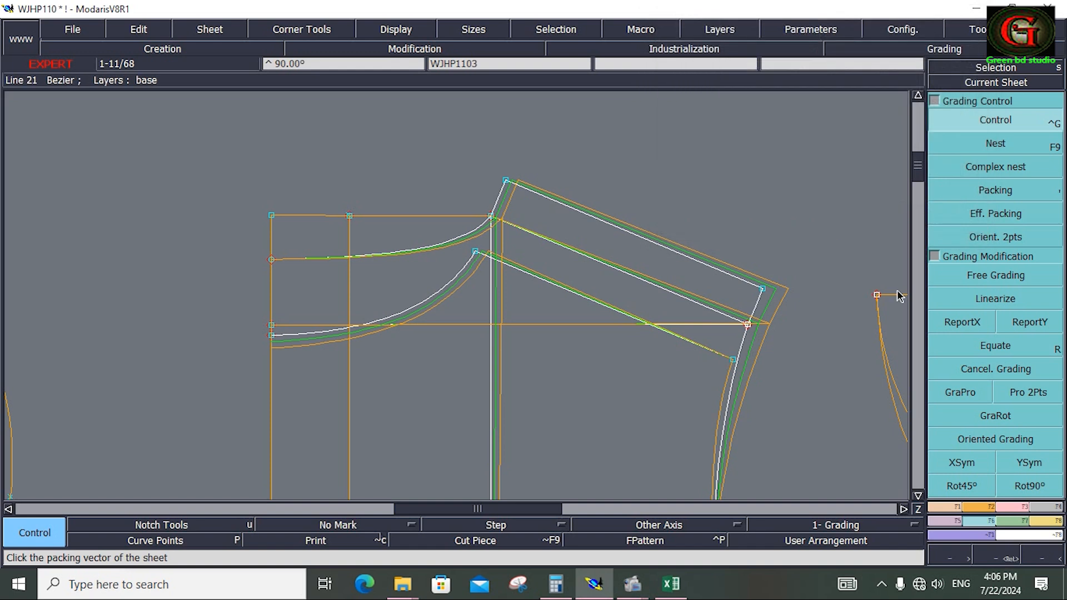
Copy the horizontal grading of the back shoulder's armhole-end point to the matching front shoulder point with ReportX.
left_click(956, 321)
left_click(764, 289)
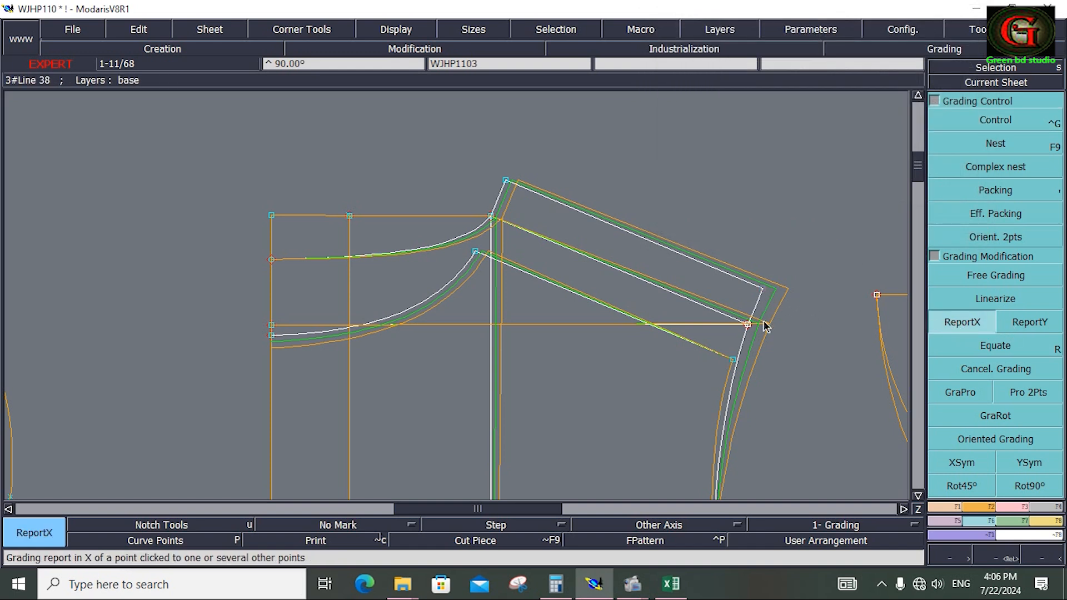
left_click(734, 359)
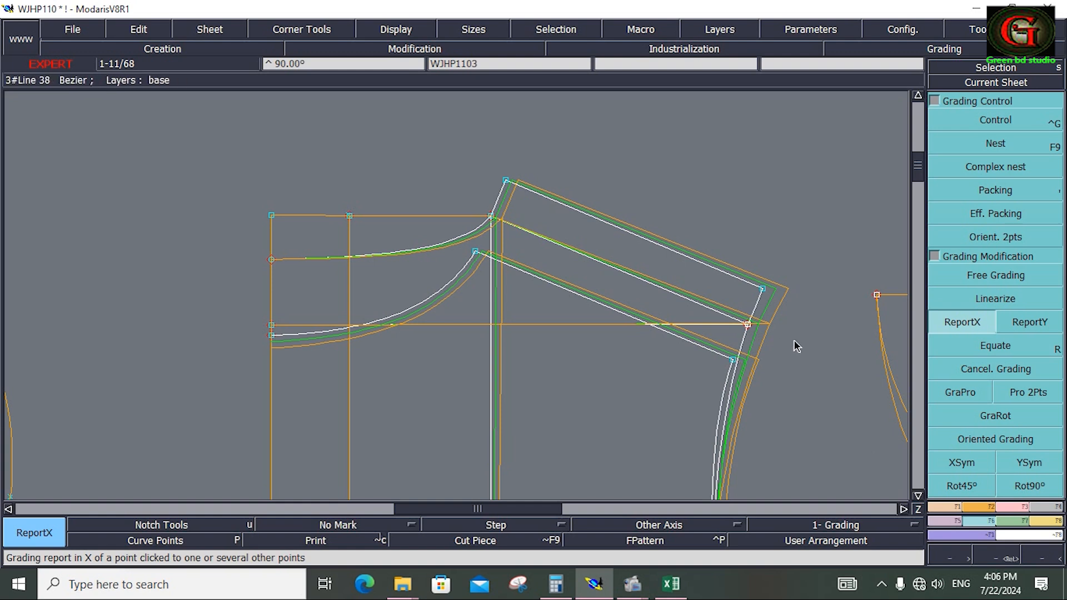
key("Home")
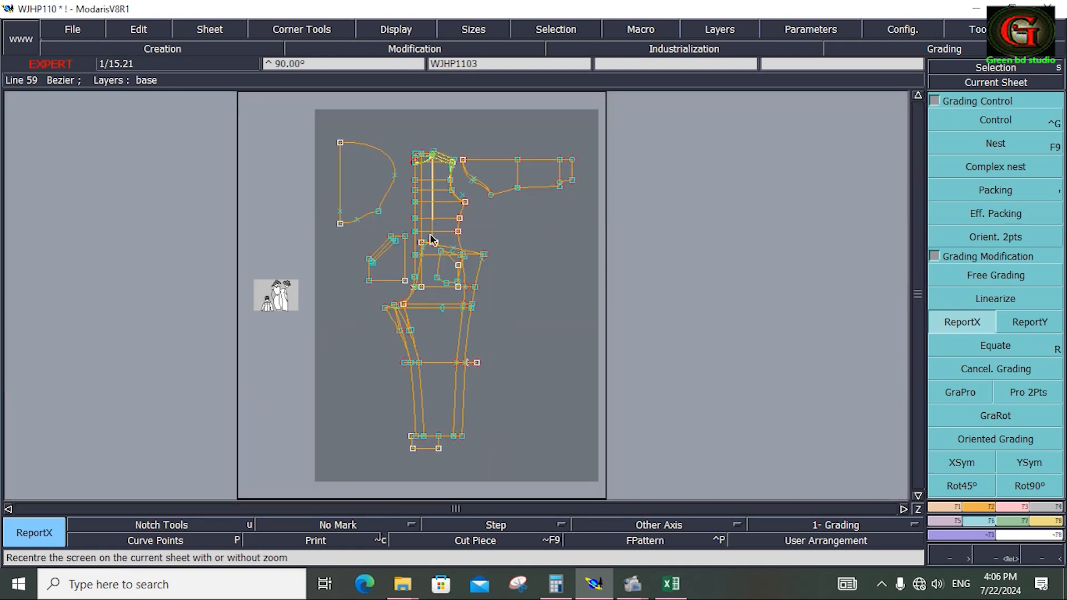
Set the horizontal grading increment (ddx) of the bodice's underarm point to 1 for sizes 44 and 46.
key("Return")
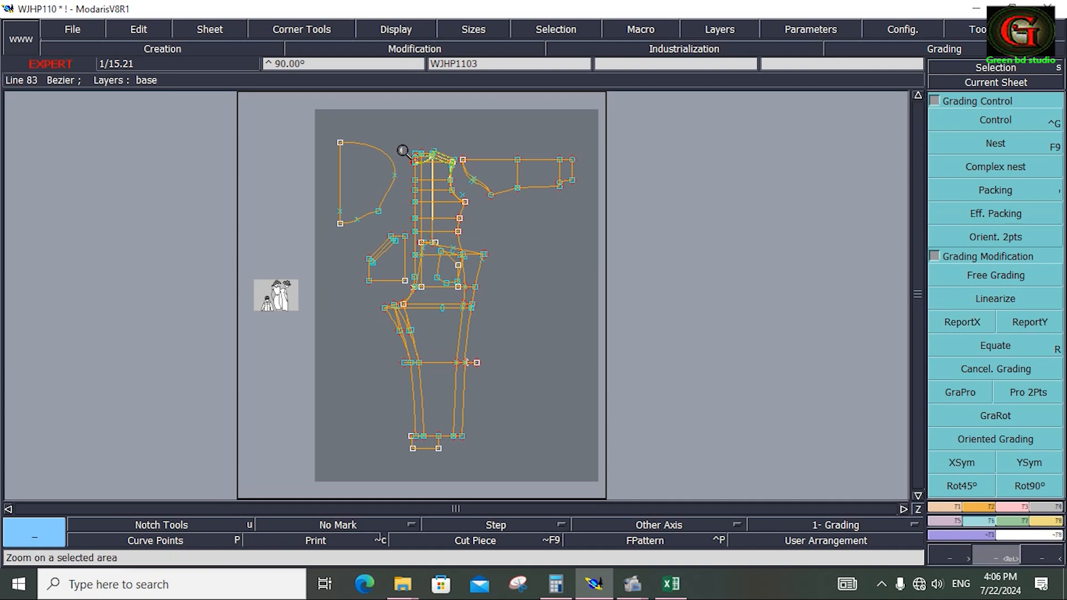
left_click_drag(403, 145, 500, 215)
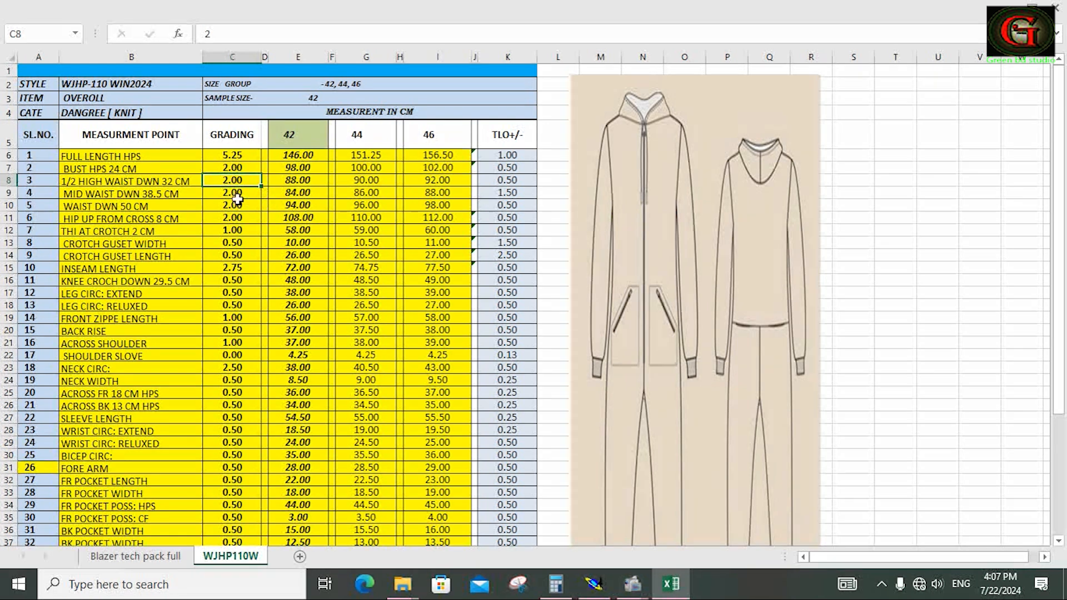
left_click(595, 583)
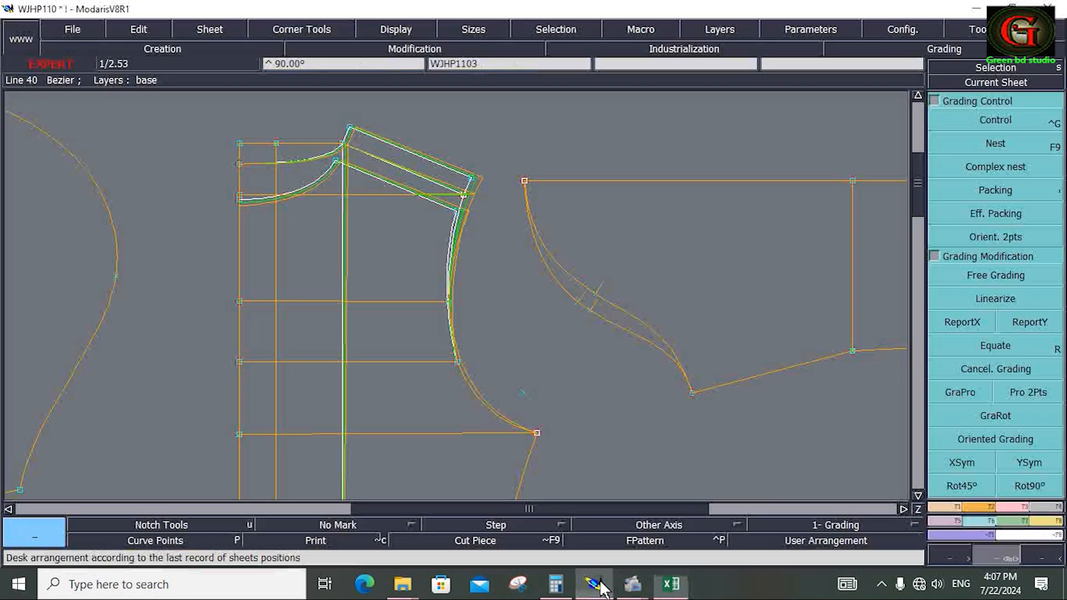
left_click(1003, 122)
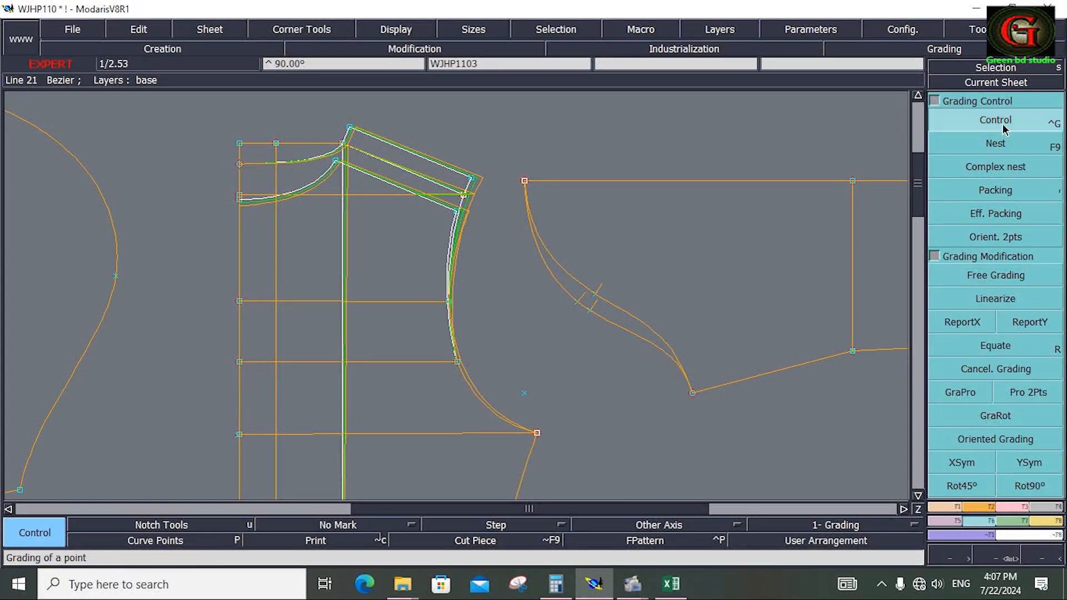
left_click(536, 432)
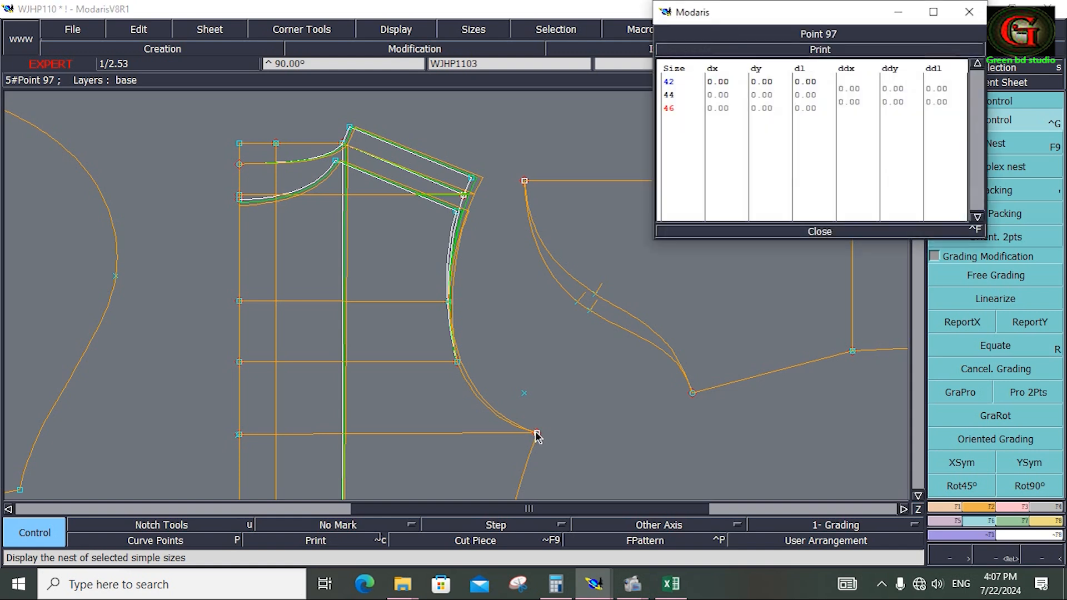
left_click(857, 104)
type("1")
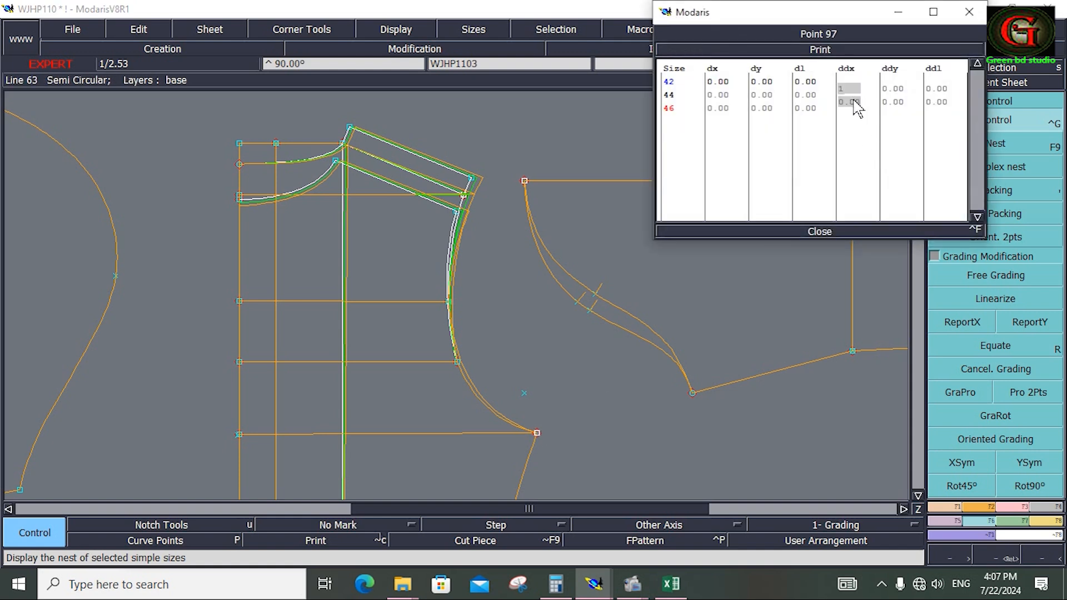
key("Return")
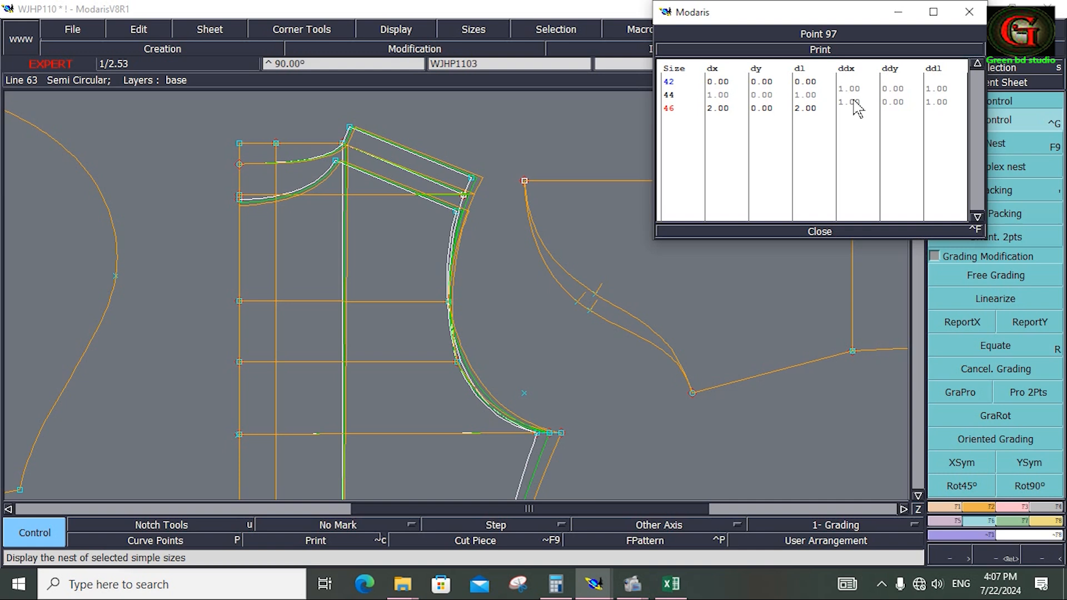
Check the grading values in the Excel measurement chart and set the underarm point's vertical increment (ddy) to -0.75 for sizes 44 and 46.
left_click(671, 586)
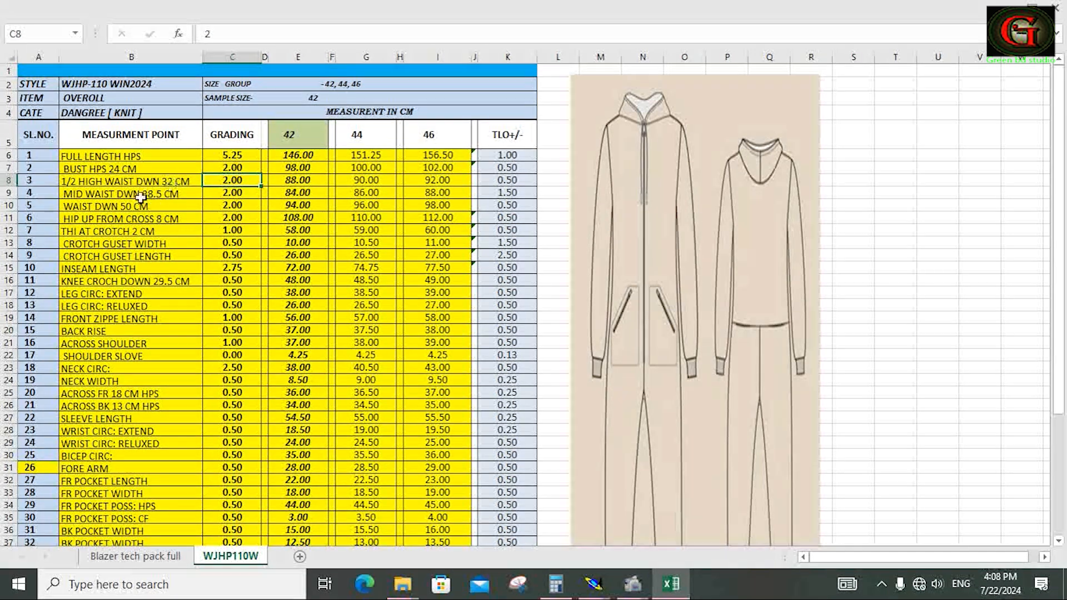
mouse_move(594, 584)
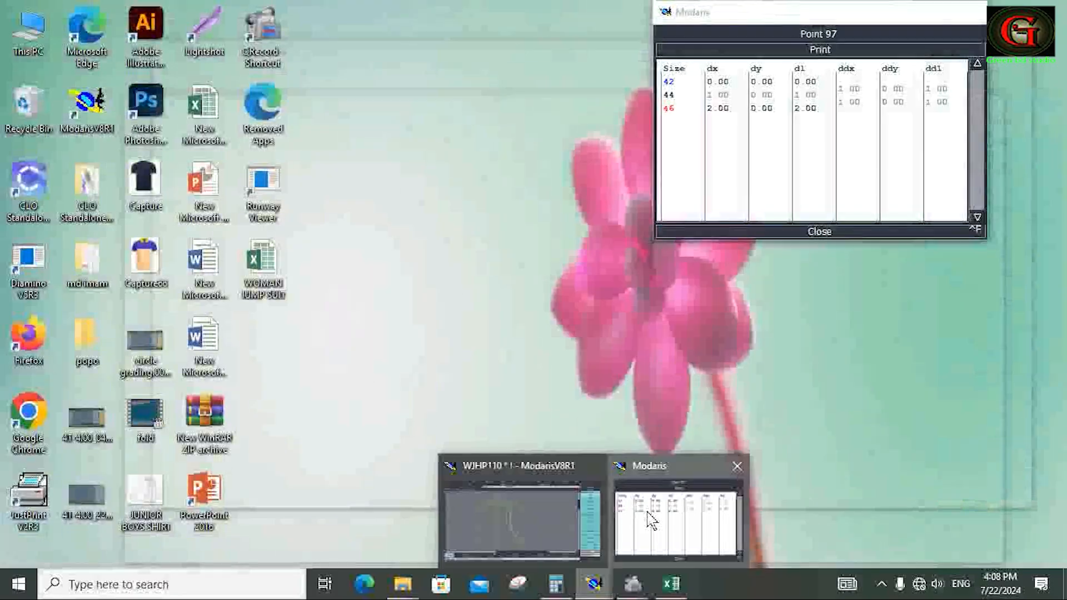
left_click(652, 521)
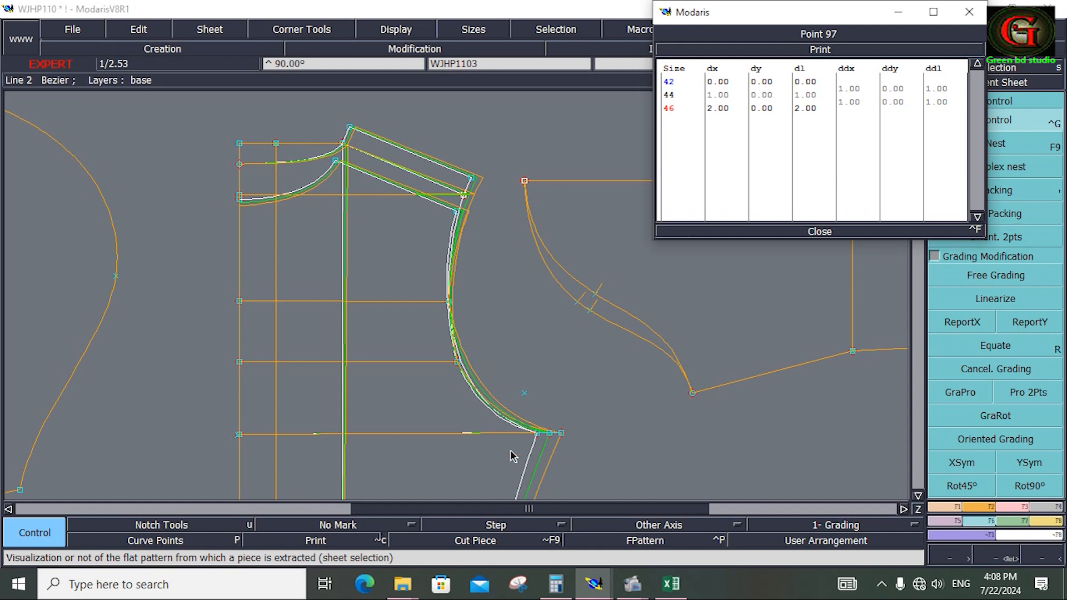
left_click(896, 101)
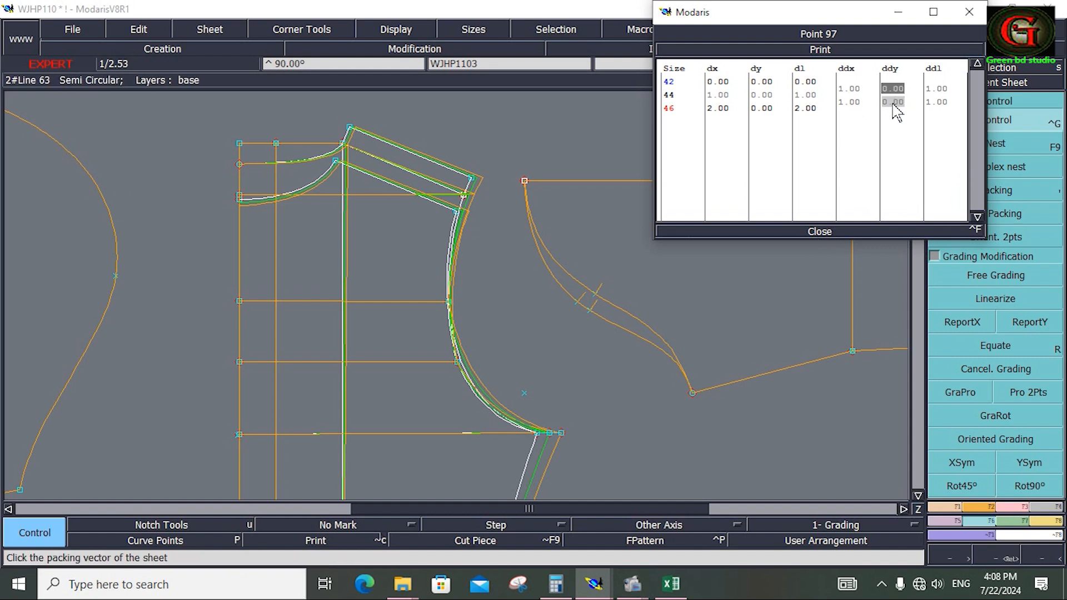
type("-.75")
key("Return")
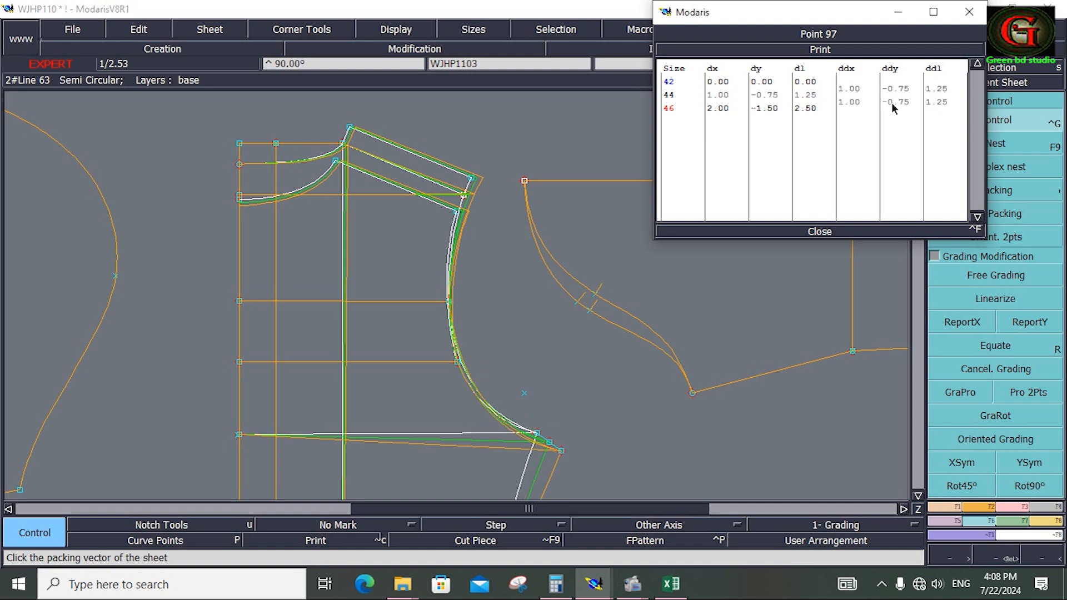
left_click(911, 231)
Grade the armhole points proportionally with GraPro between the underarm point and the front shoulder's armhole-end point.
left_click(959, 392)
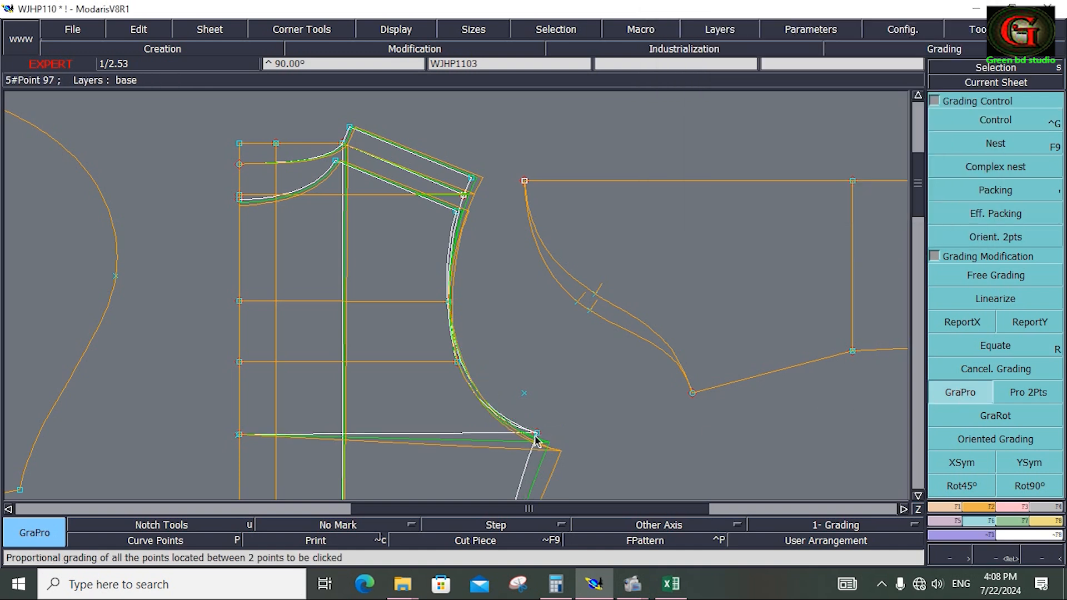
left_click(538, 436)
left_click(458, 219)
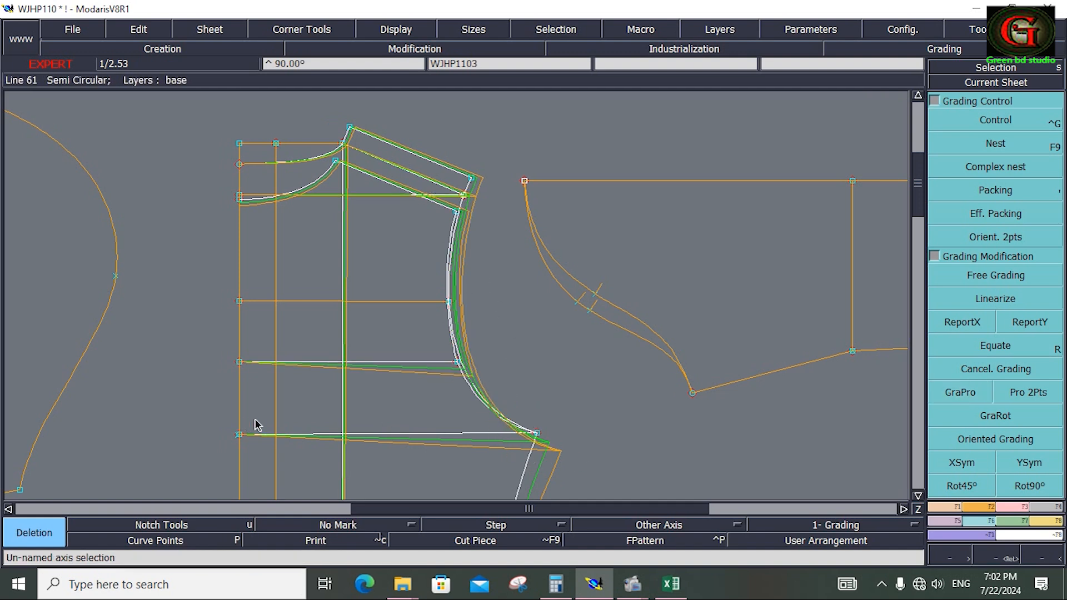
Set the horizontal grading increment (ddx) of the sleeve cap's top point to -0.25 for sizes 44 and 46.
key("j")
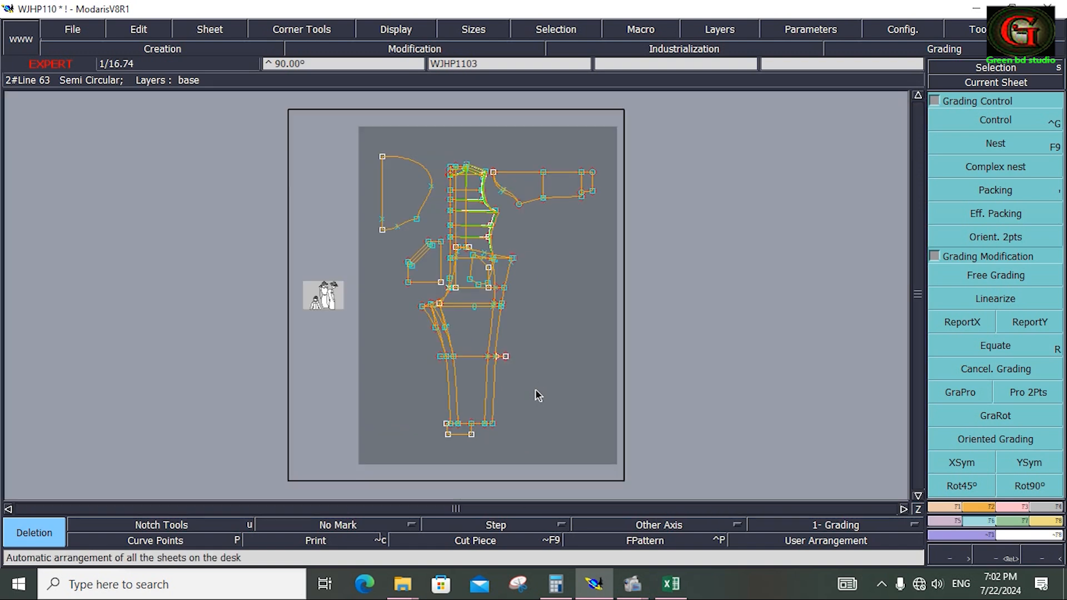
key("z")
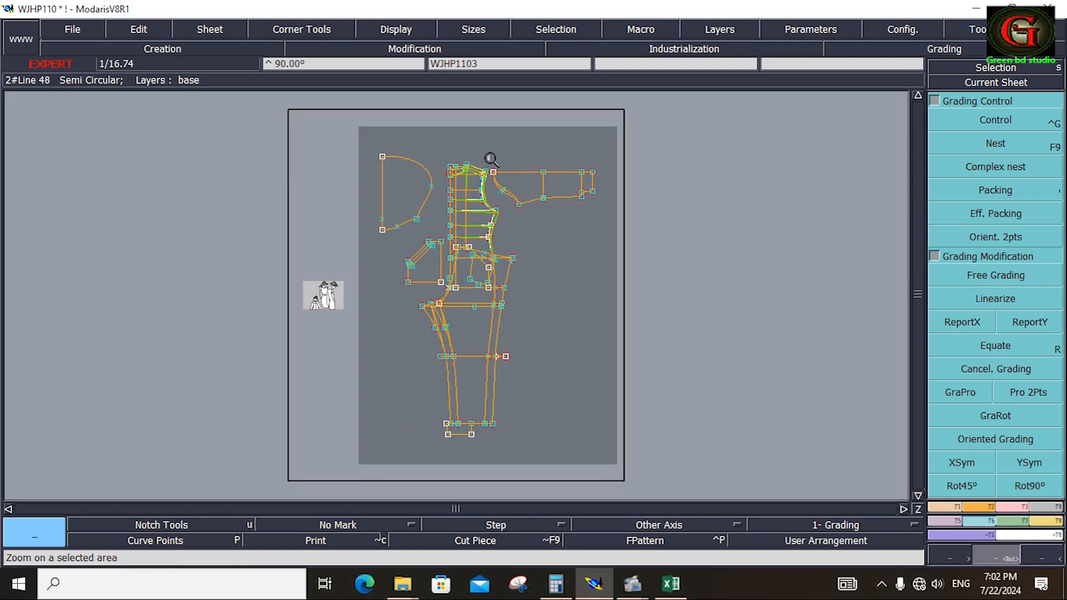
left_click_drag(476, 151, 612, 232)
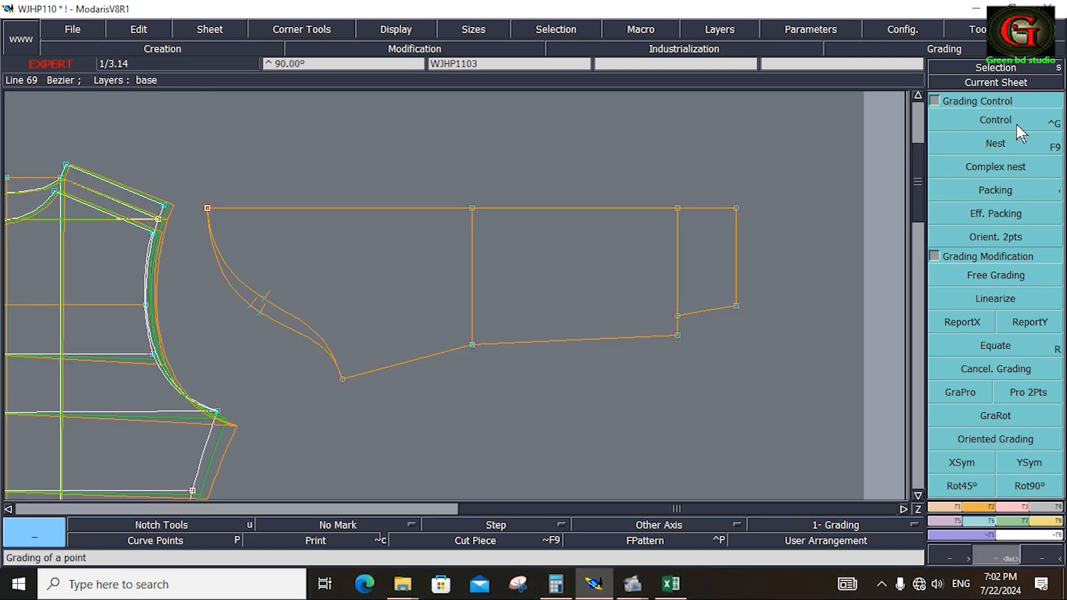
left_click(1016, 122)
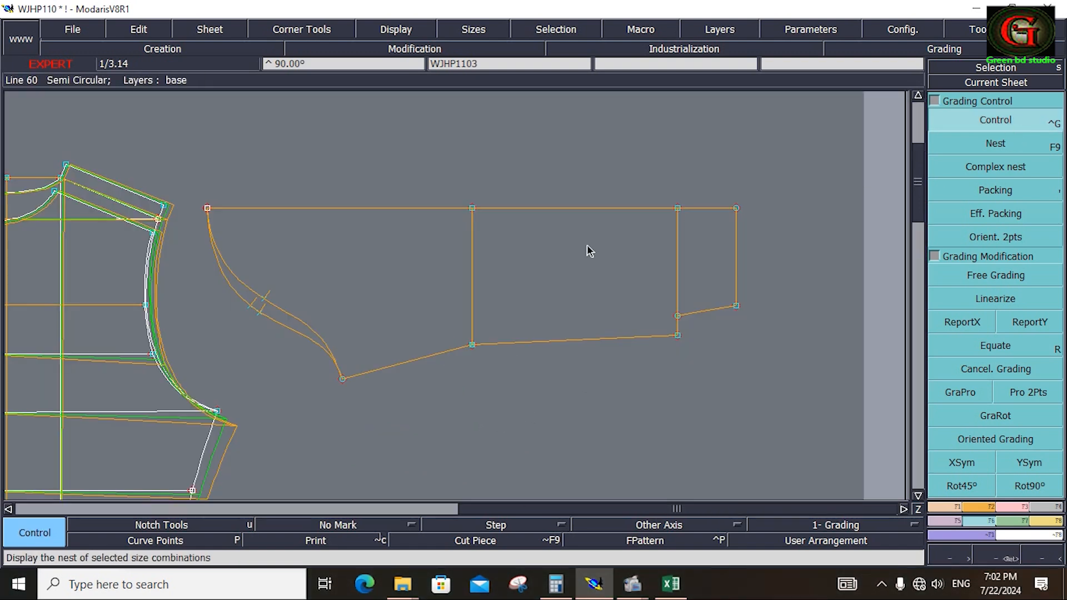
left_click(207, 209)
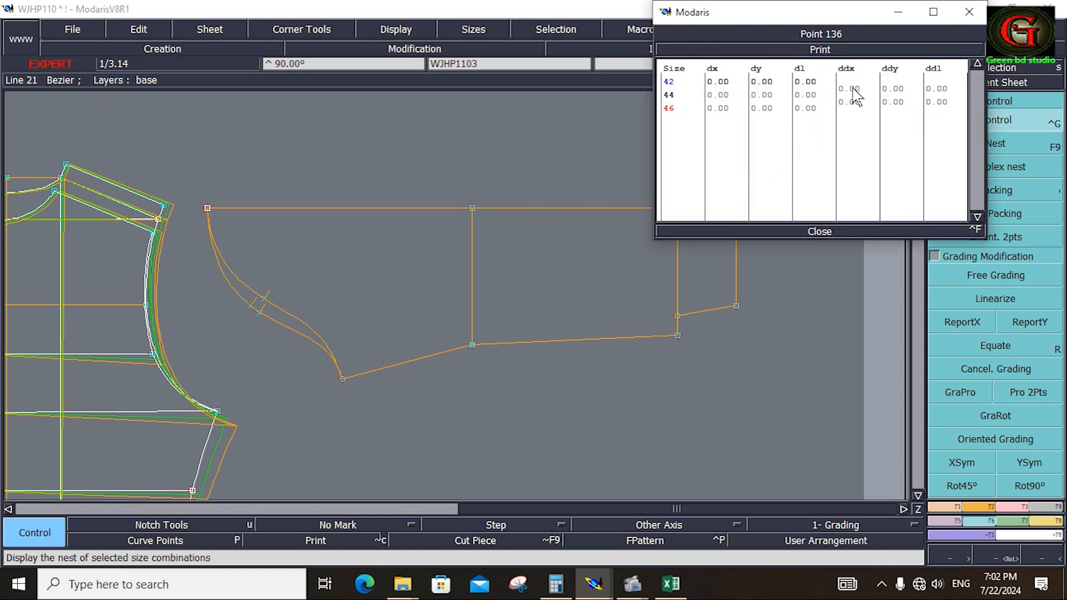
left_click_drag(853, 89, 854, 97)
type("-.25")
key("Return")
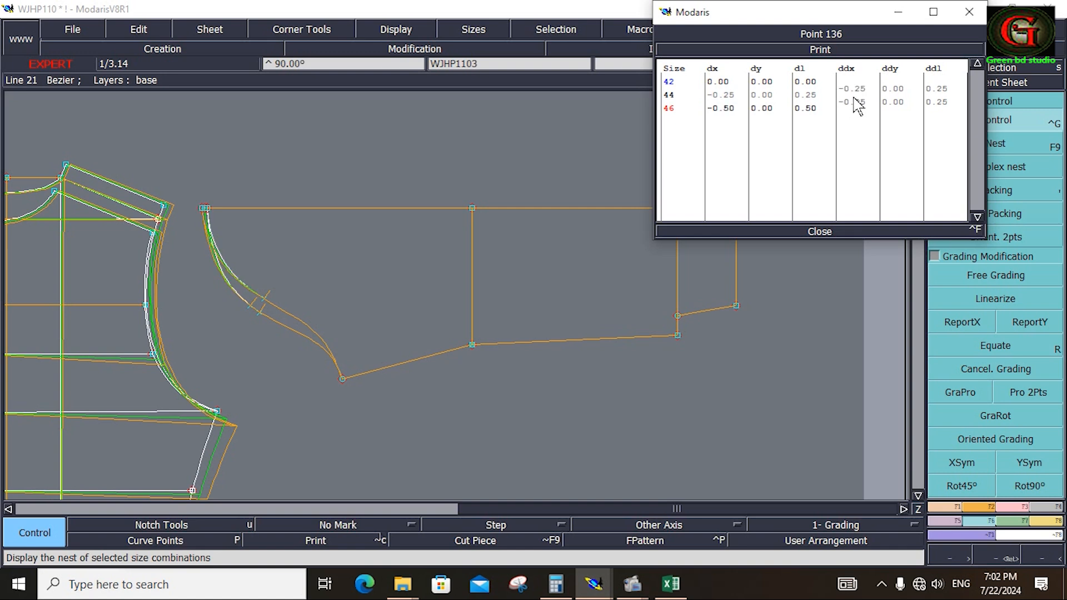
left_click(822, 228)
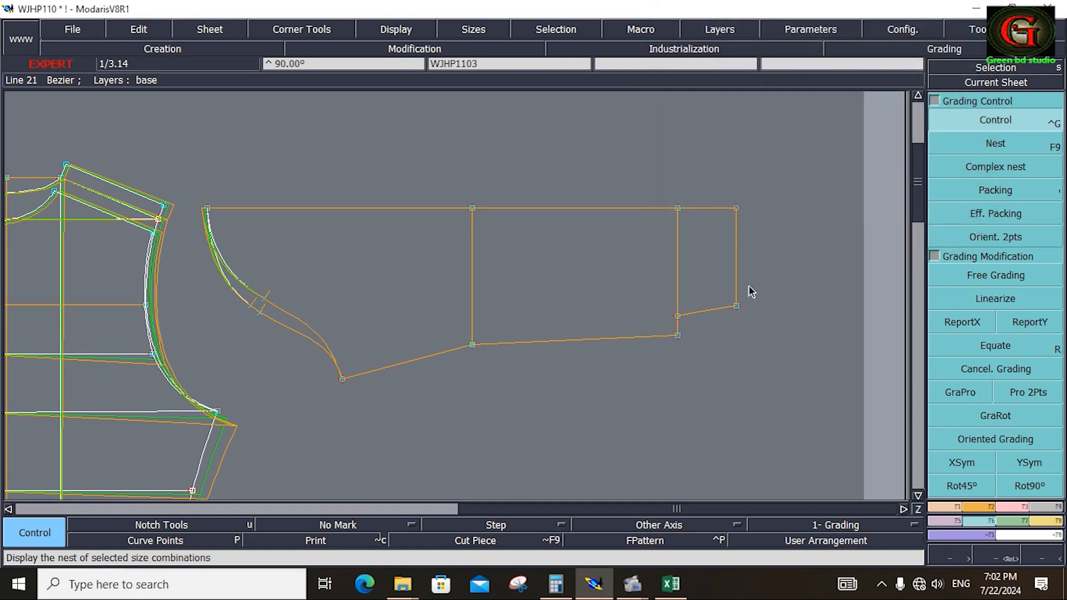
Set the vertical grading increment (ddy) of the sleeve's underarm point to -0.75 for sizes 44 and 46.
left_click(343, 380)
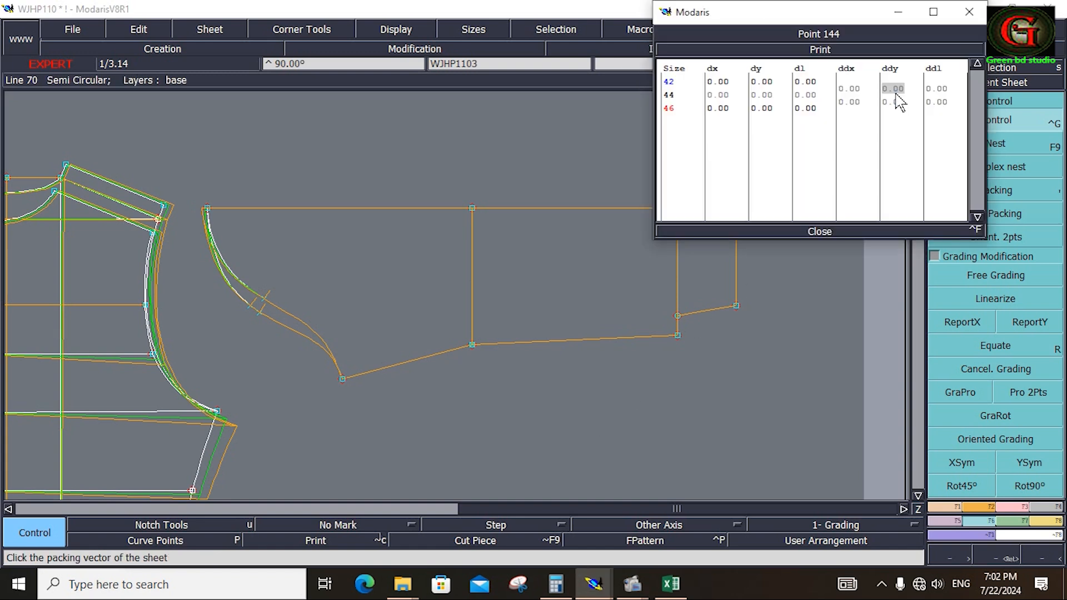
left_click_drag(896, 93, 899, 105)
type("-")
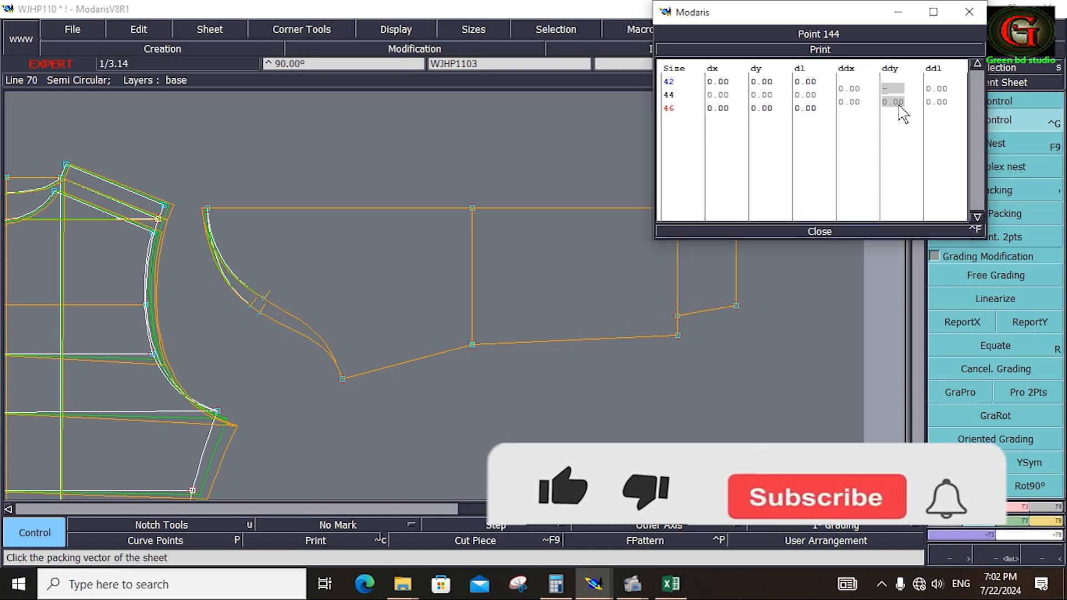
type("0.75")
key("Return")
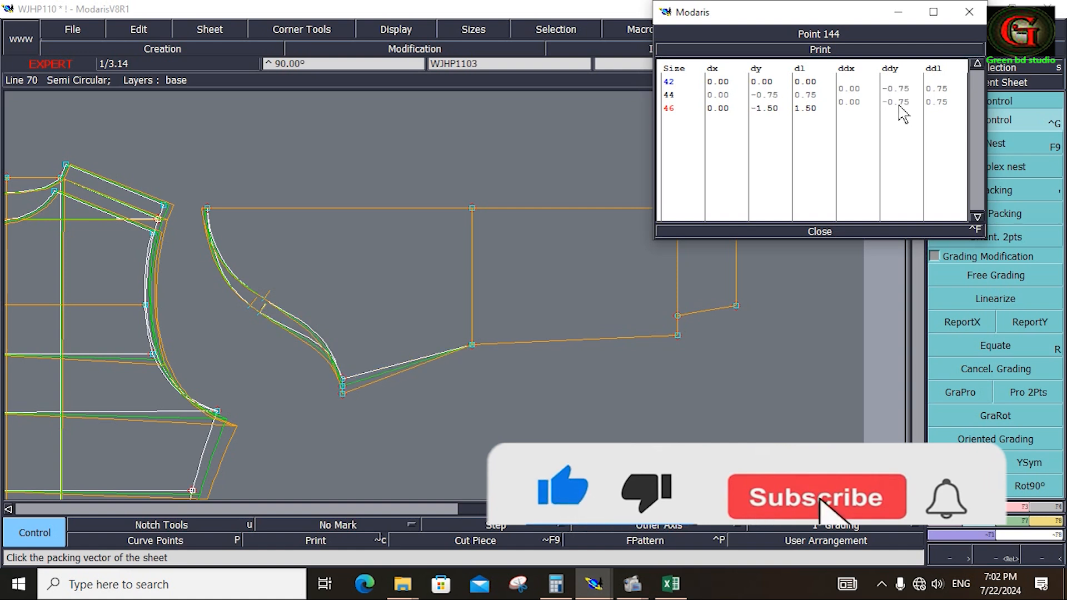
left_click(825, 233)
Grade the sleeve cap curves proportionally with GraPro between the sleeve's underarm point and the cap's top point.
left_click(977, 393)
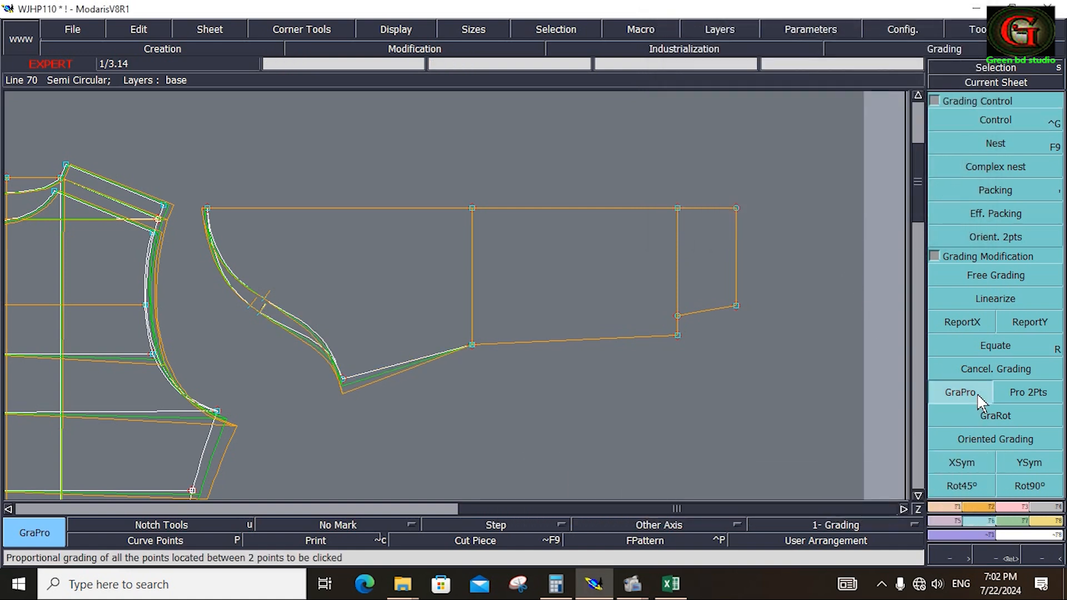
left_click(345, 379)
left_click(207, 208)
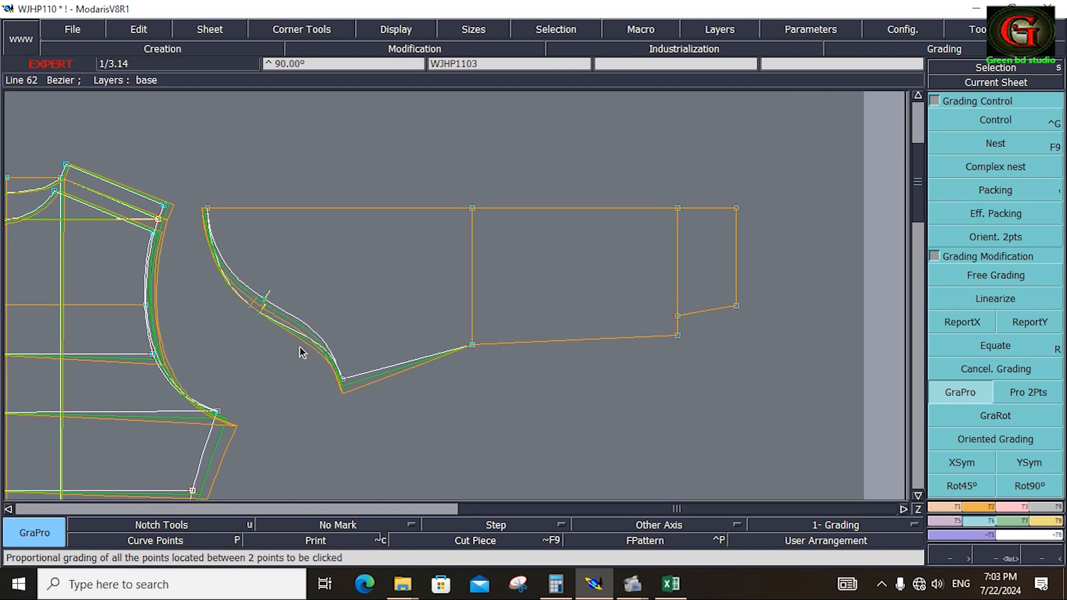
left_click(344, 379)
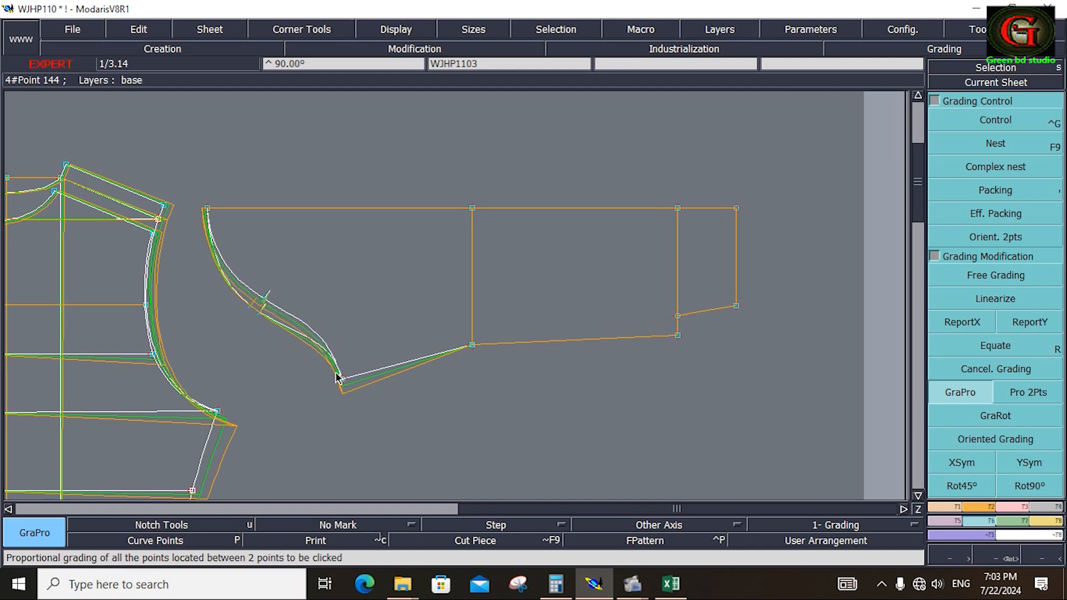
left_click(207, 210)
Apply Free Grading to the sleeve's outer cap curve around its notch.
key("Return")
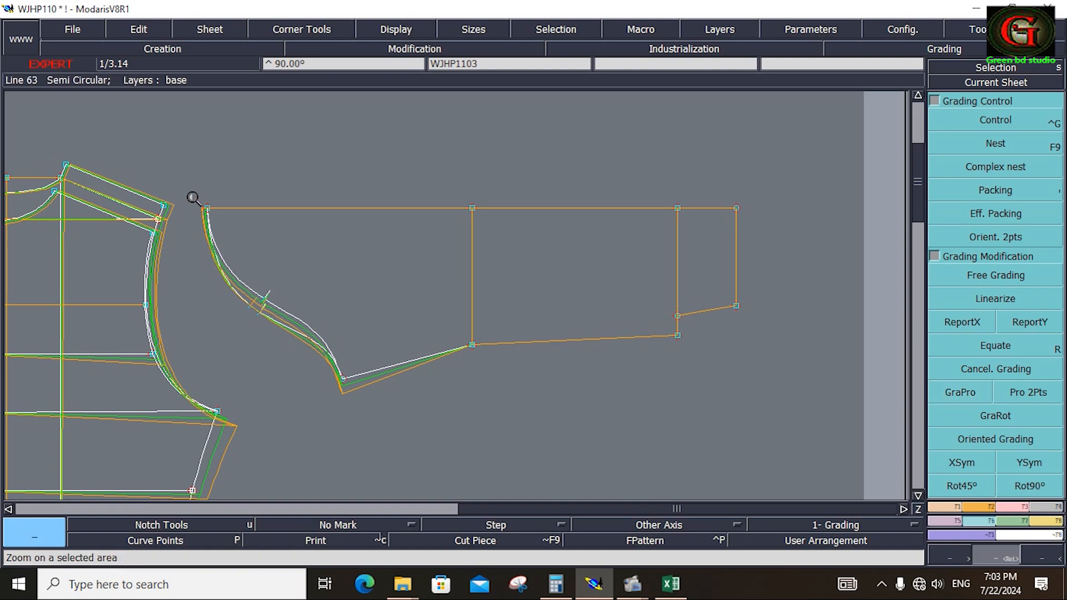
left_click_drag(193, 197, 339, 390)
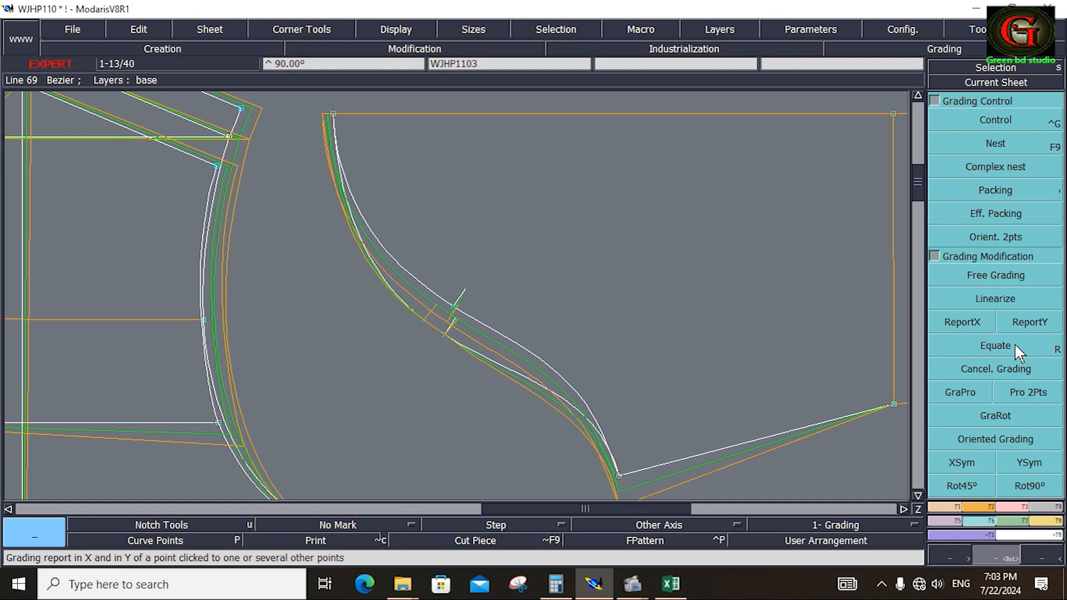
left_click(989, 275)
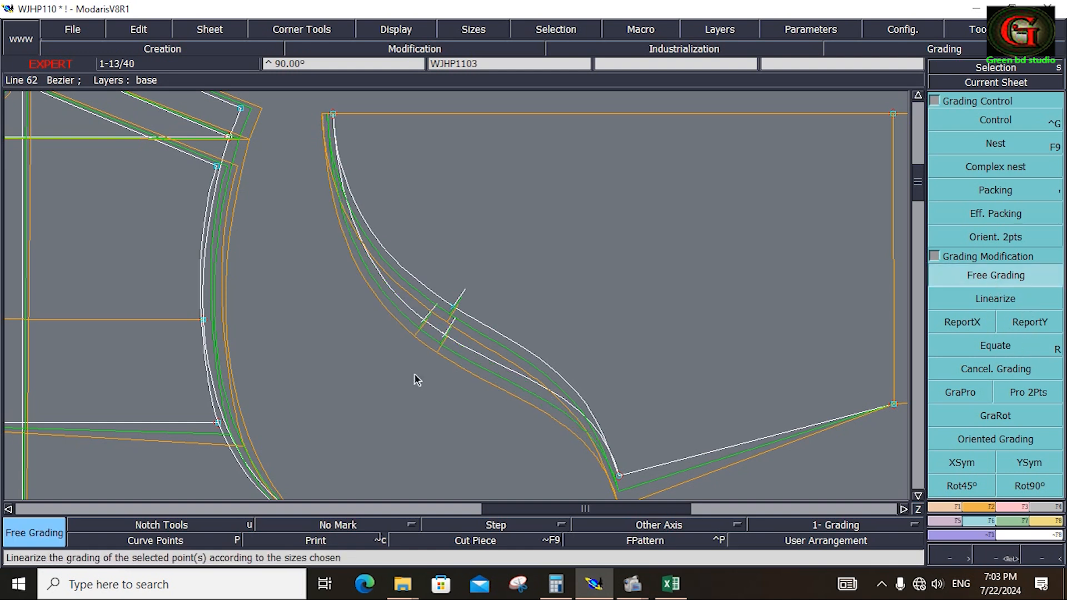
Open the measurement spreadsheet and move its window aside to uncover the bodice armhole.
key("Home")
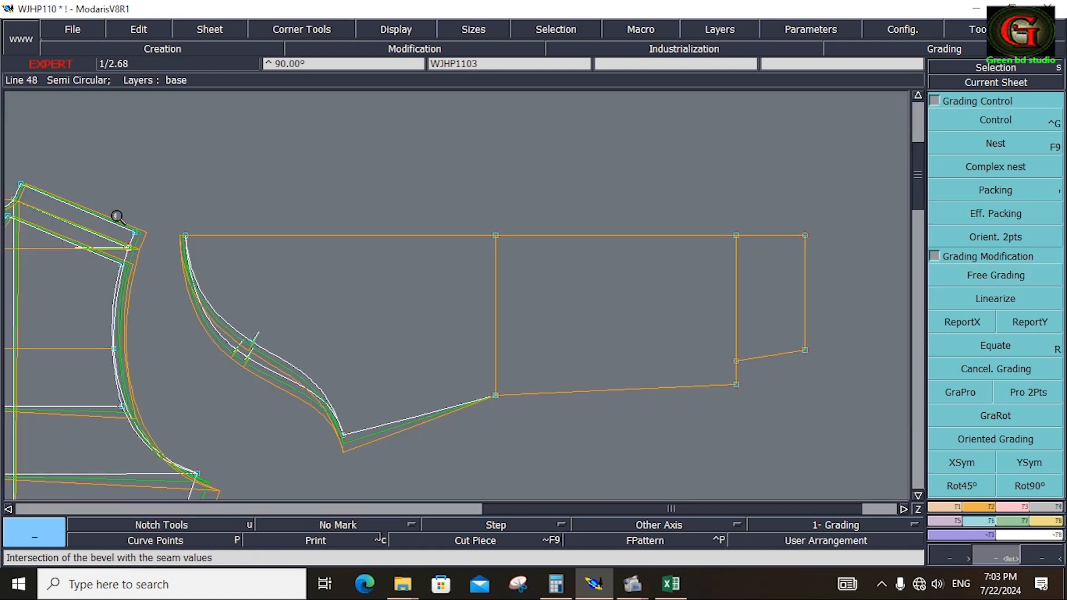
mouse_move(111, 213)
left_mouse_down()
mouse_move(183, 460)
mouse_move(206, 482)
left_mouse_up()
left_click(263, 436)
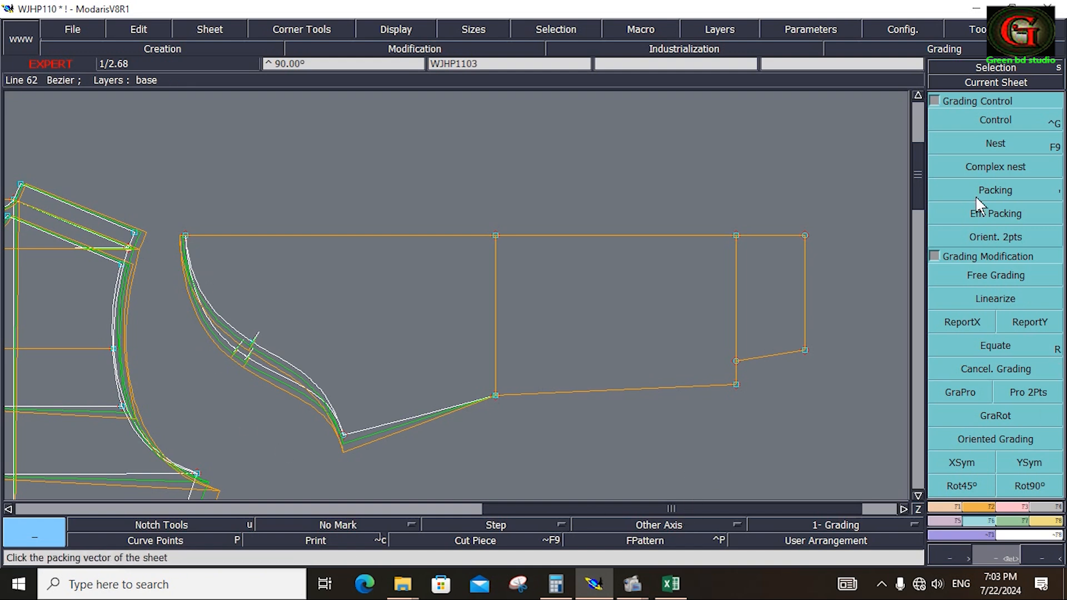
left_click(1043, 525)
left_click(1022, 126)
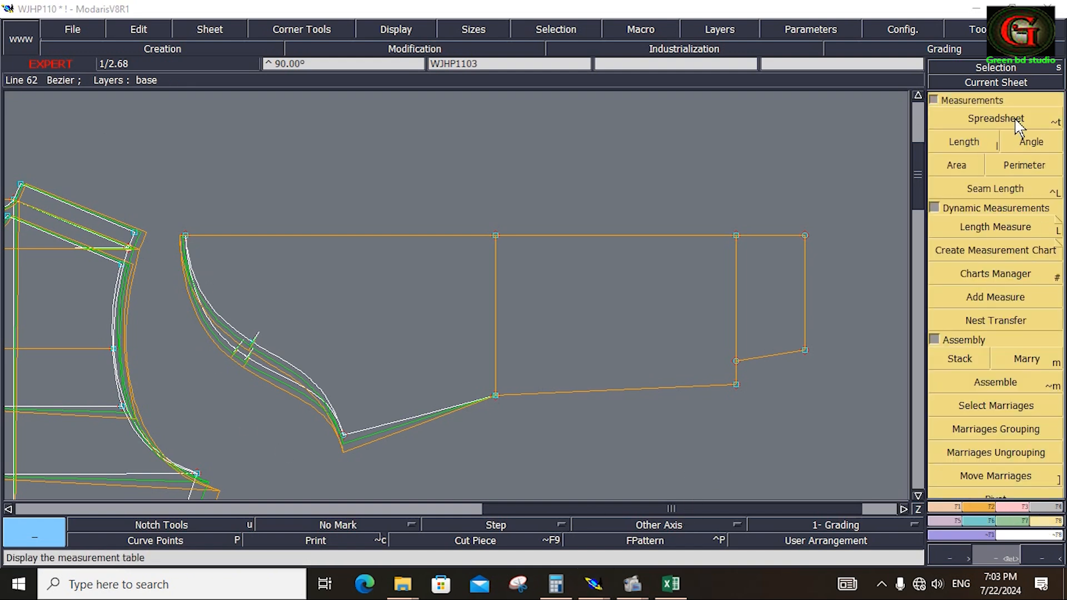
left_click_drag(347, 138, 504, 139)
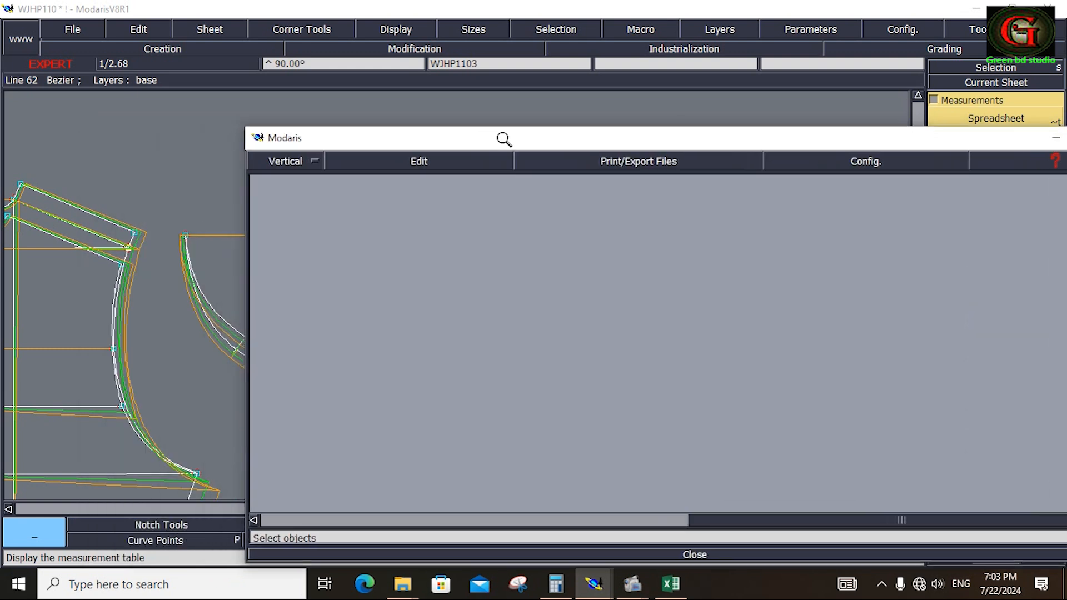
Add an accumulation to the measurement spreadsheet and measure the bodice armhole curve from the lower shoulder's outer point to the underarm point.
left_click(432, 153)
left_click(376, 208)
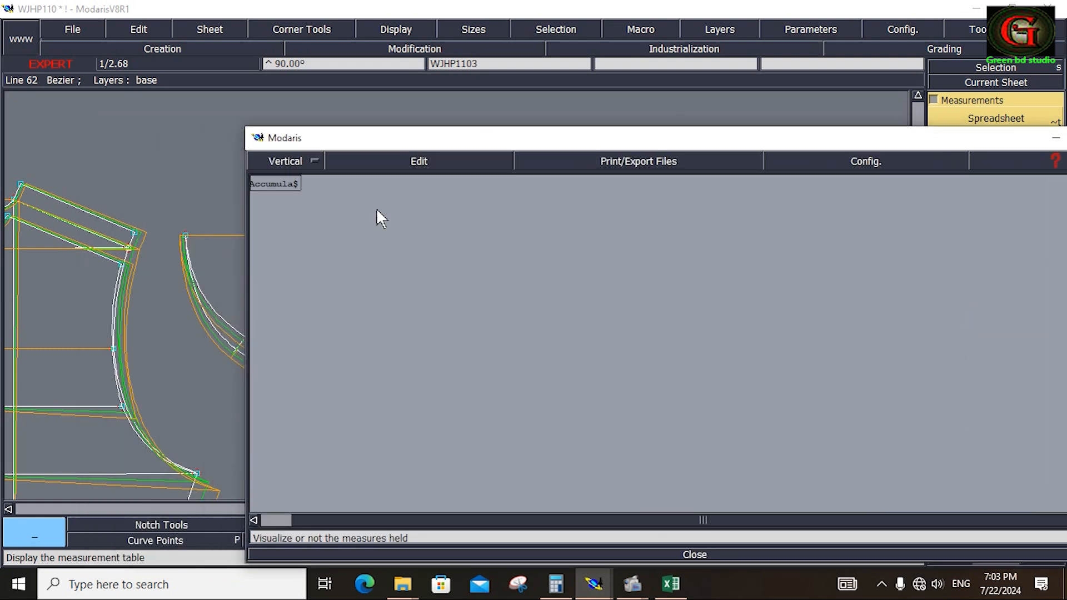
left_click_drag(537, 140, 893, 192)
left_click(960, 145)
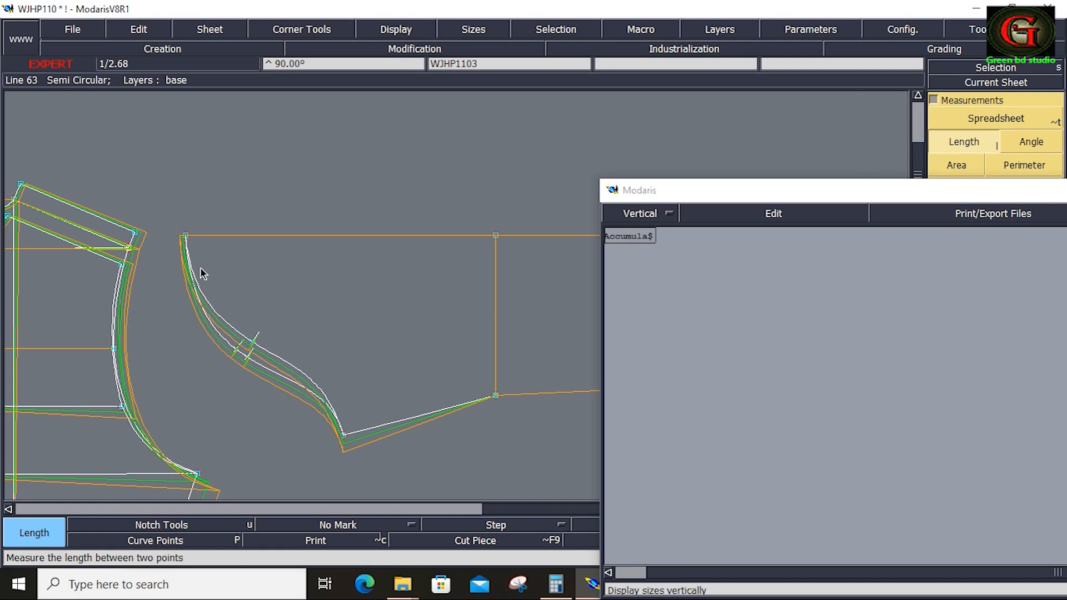
key("Home")
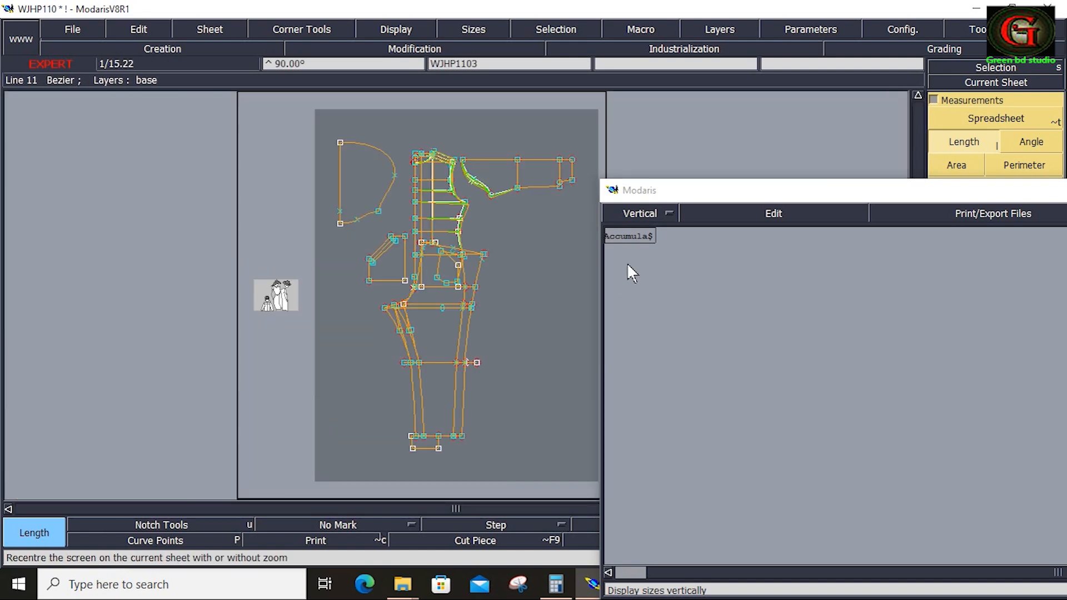
key("F7")
left_click_drag(283, 115, 319, 179)
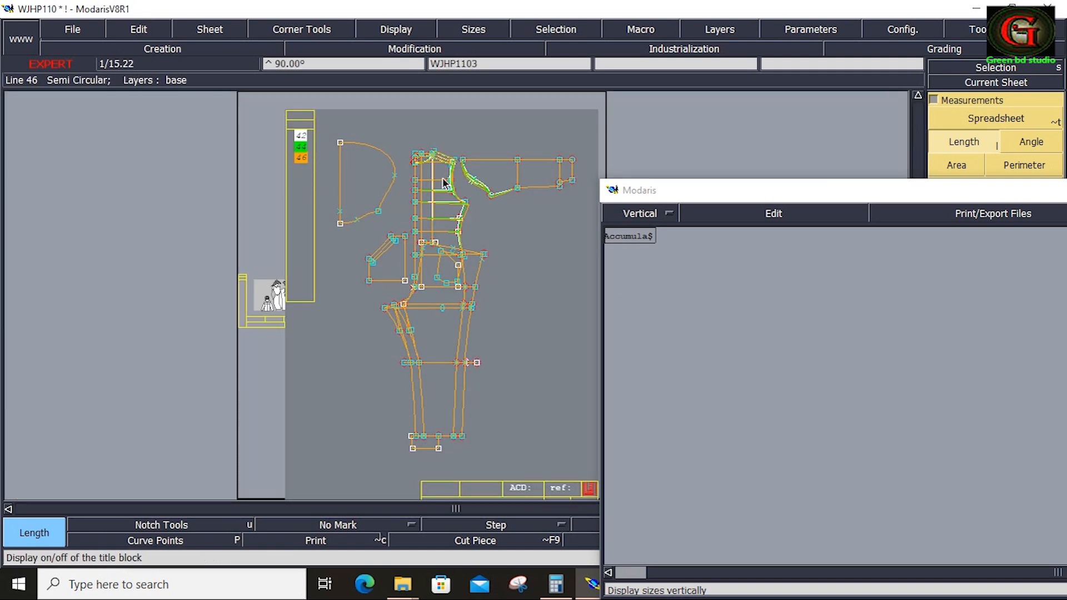
key("z")
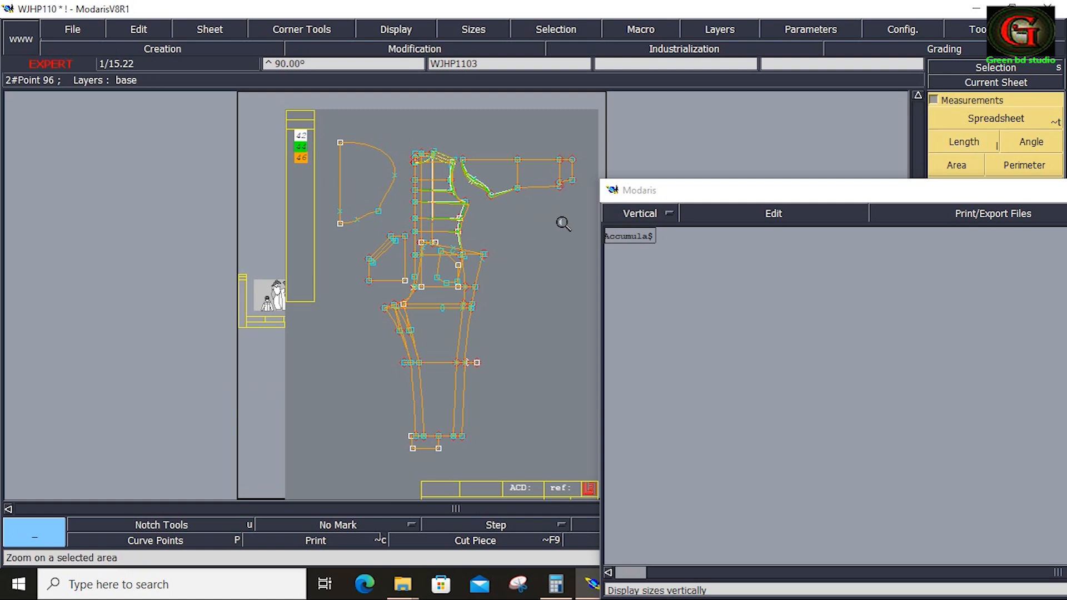
left_click_drag(591, 214, 417, 130)
key("l")
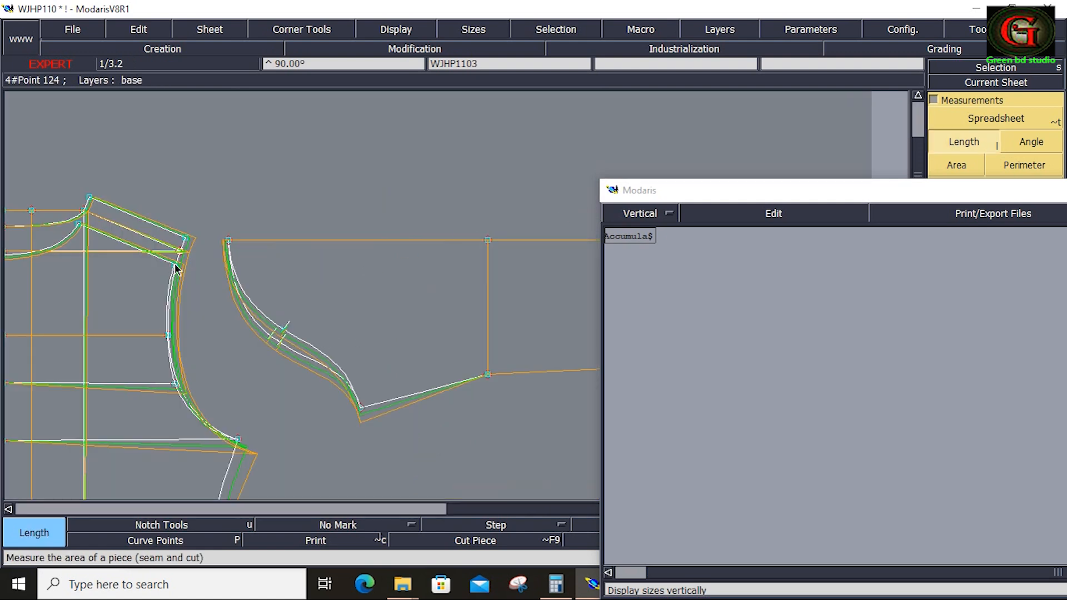
left_click(175, 269)
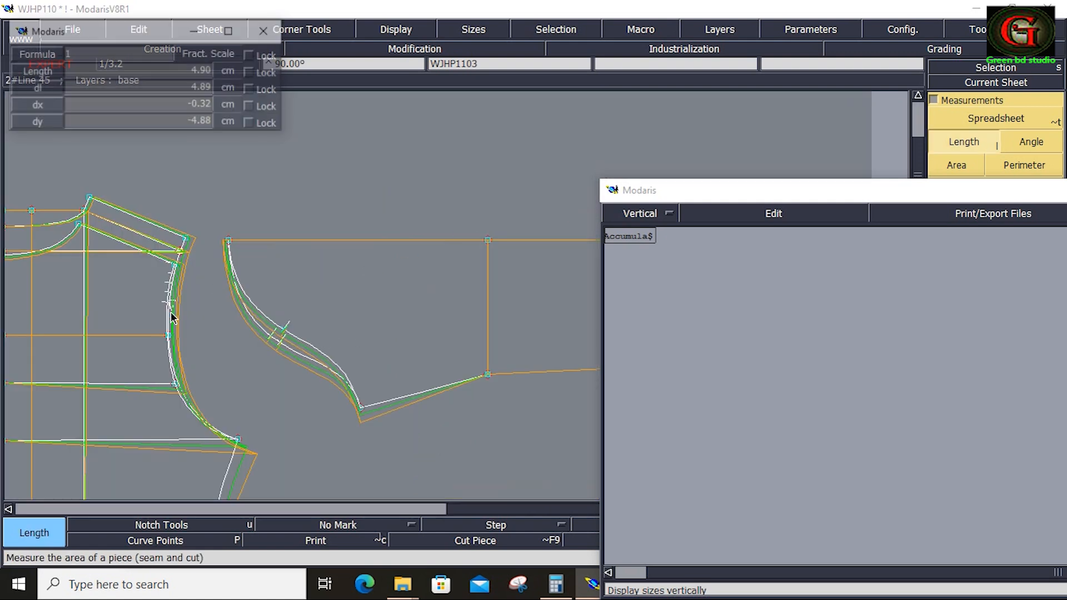
left_click(237, 440)
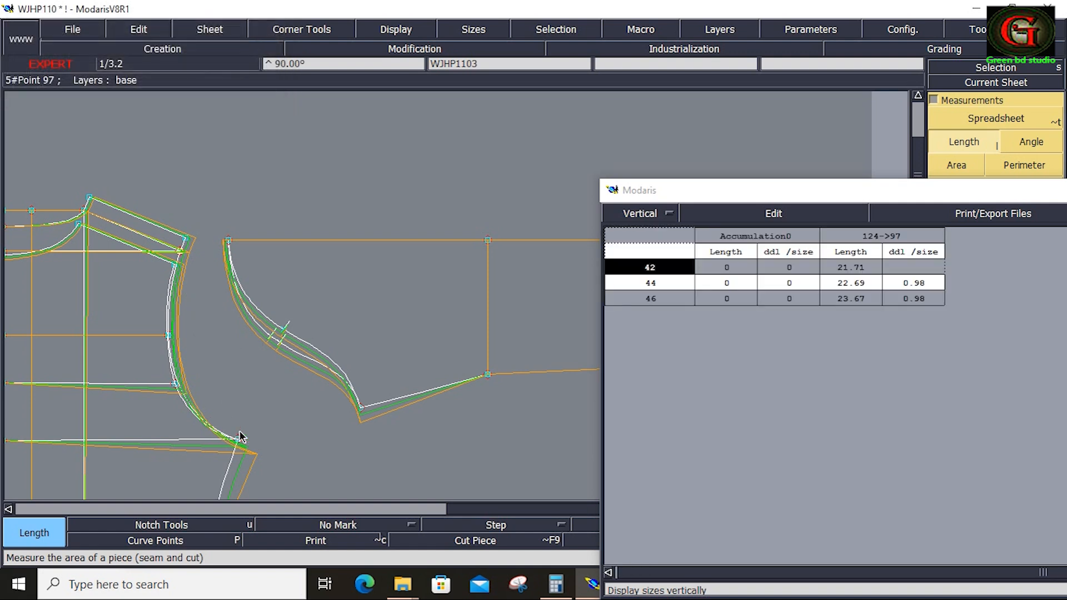
Empty the measurement table and measure both bodice armhole curves, from the lower and upper shoulder's outer points to the underarm point.
left_click(799, 214)
left_click(799, 230)
left_click(176, 267)
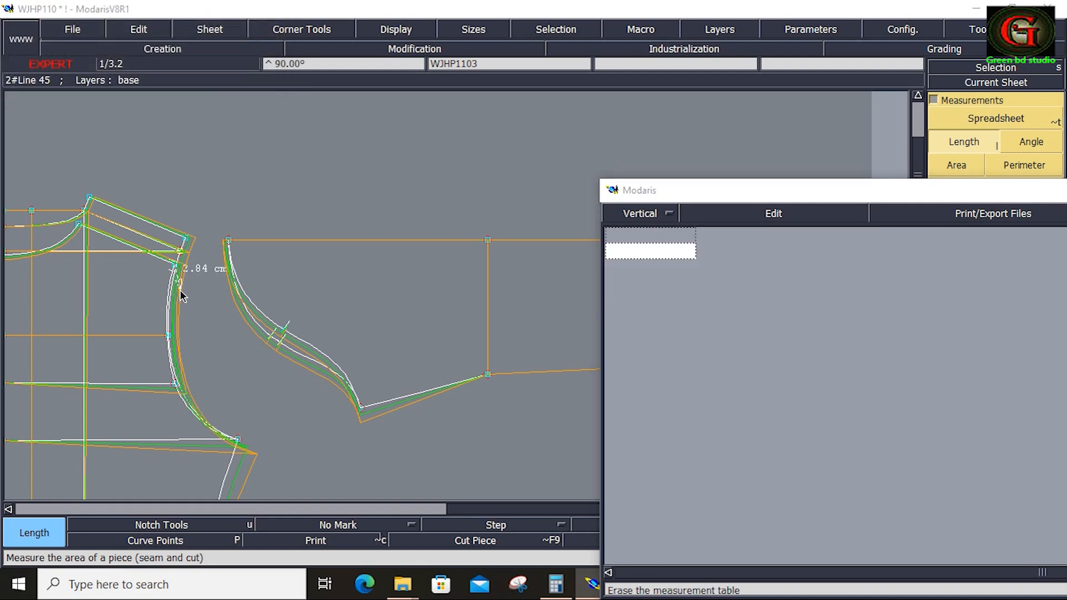
left_click(237, 440)
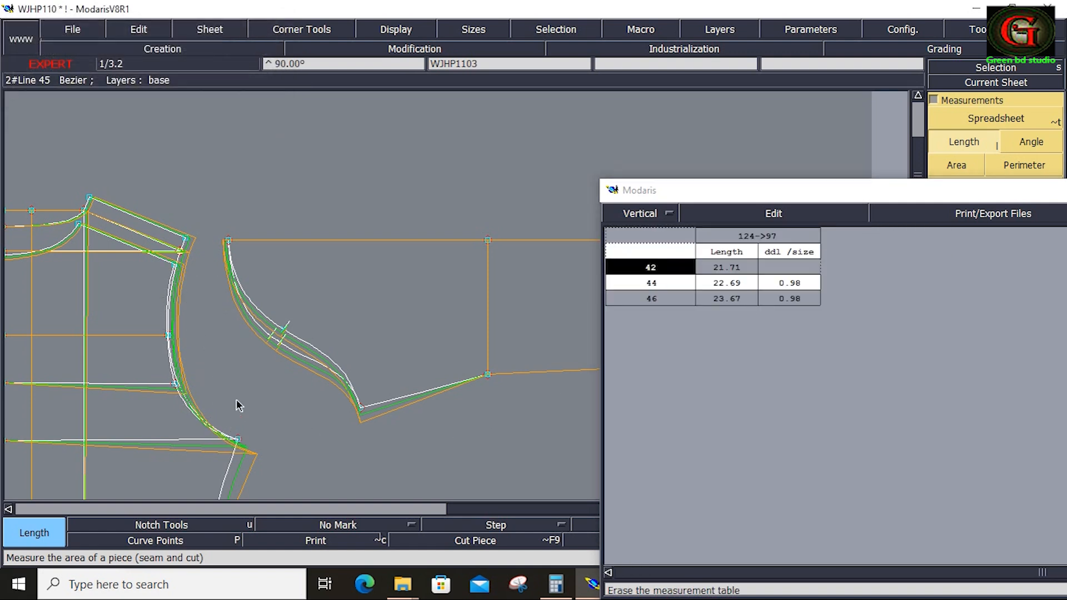
left_click(187, 241)
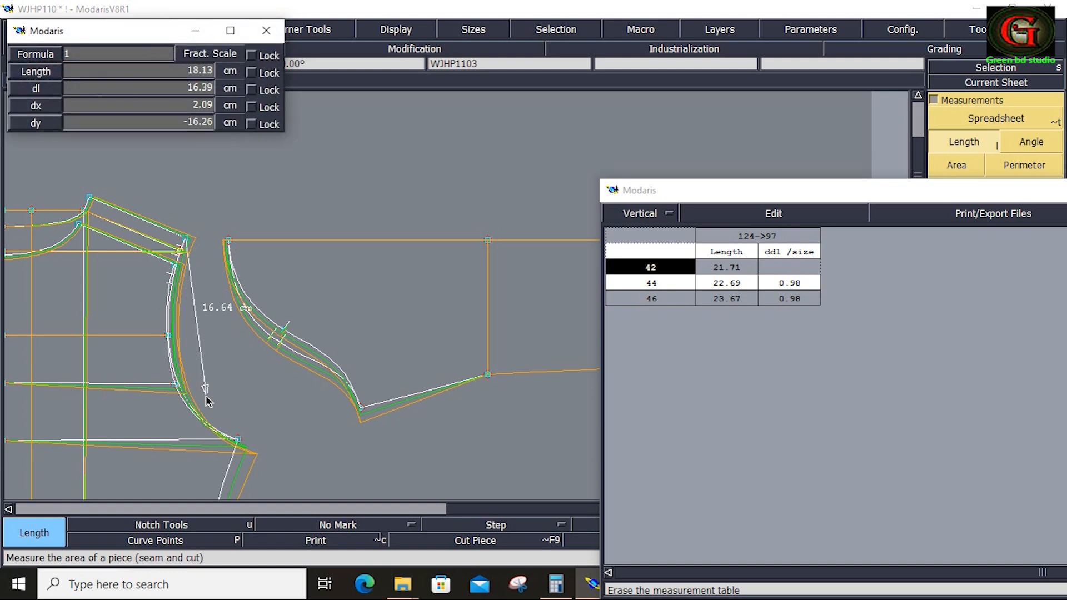
left_click(238, 440)
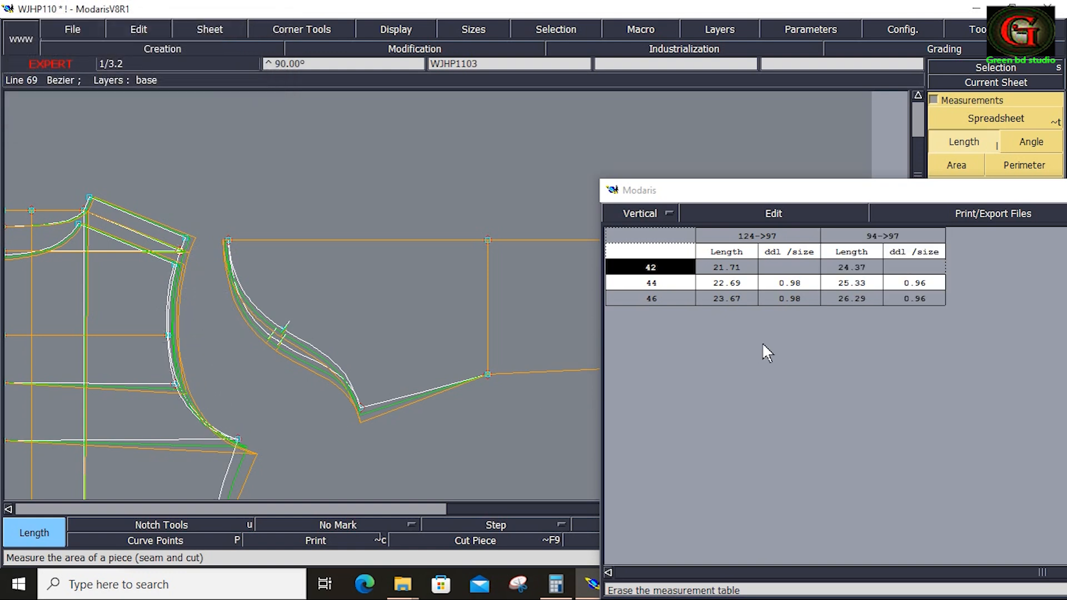
Add an accumulation of the two armhole lengths and move the spreadsheet clear of the sleeve cap.
left_click(773, 213)
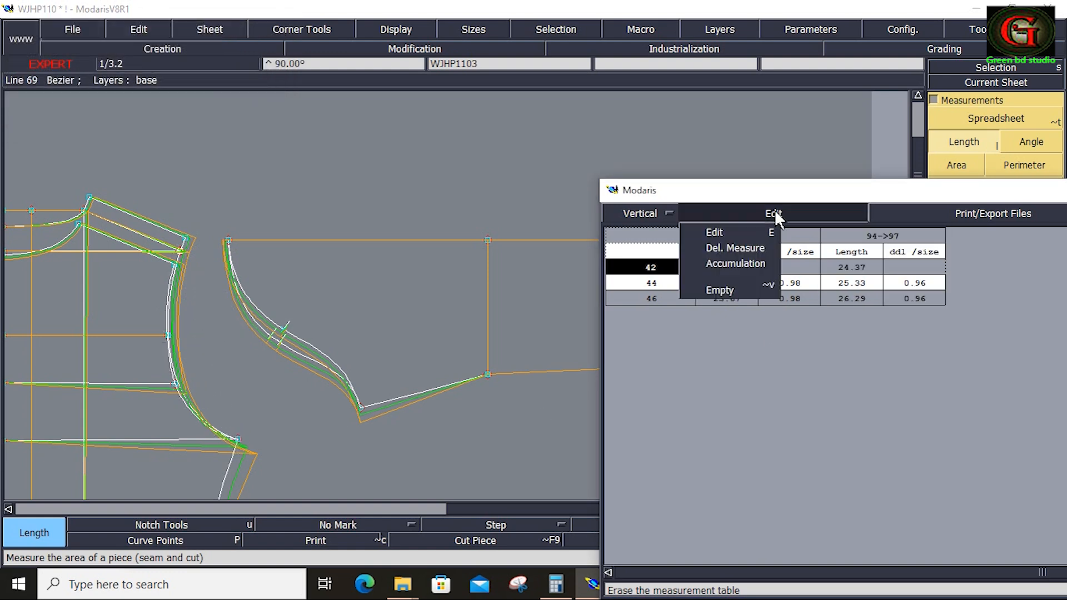
left_click(737, 264)
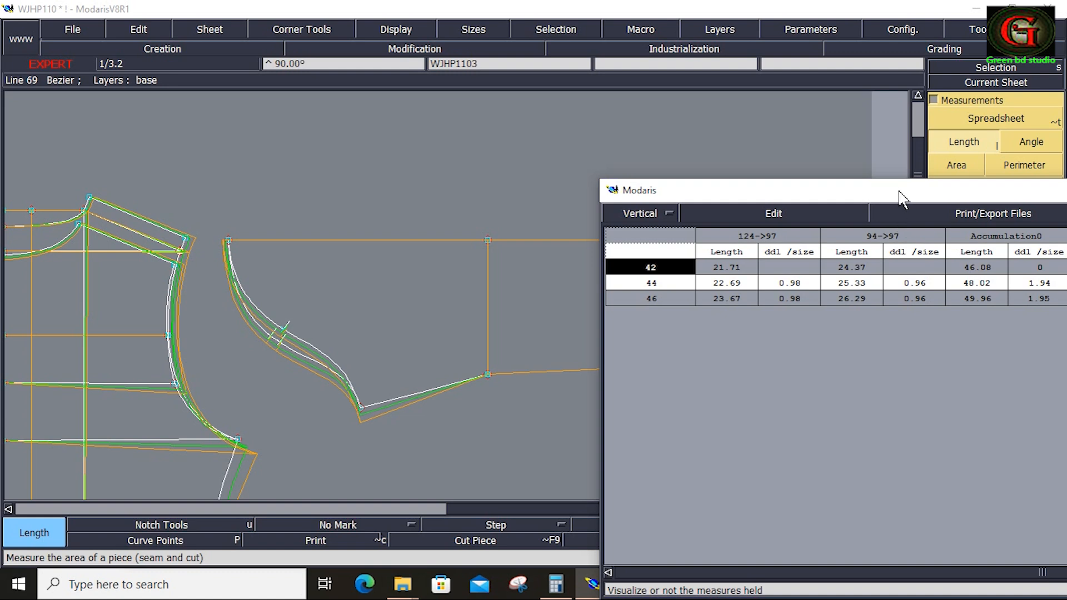
left_click_drag(901, 195, 749, 203)
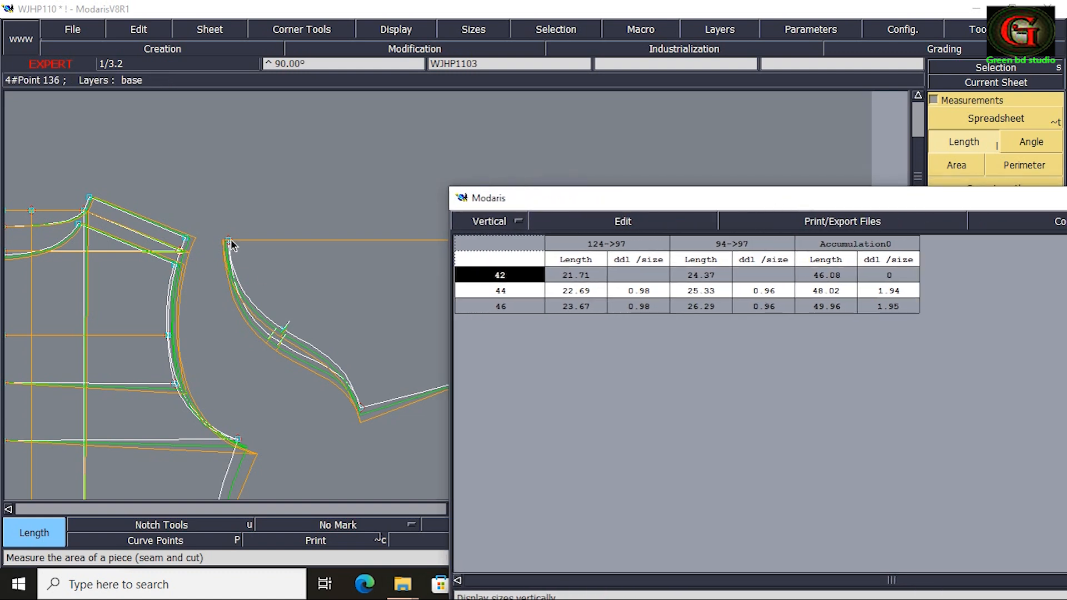
Measure both sleeve cap curves between the cap's top point and the underarm point, and add an accumulation of their lengths.
left_click(229, 242)
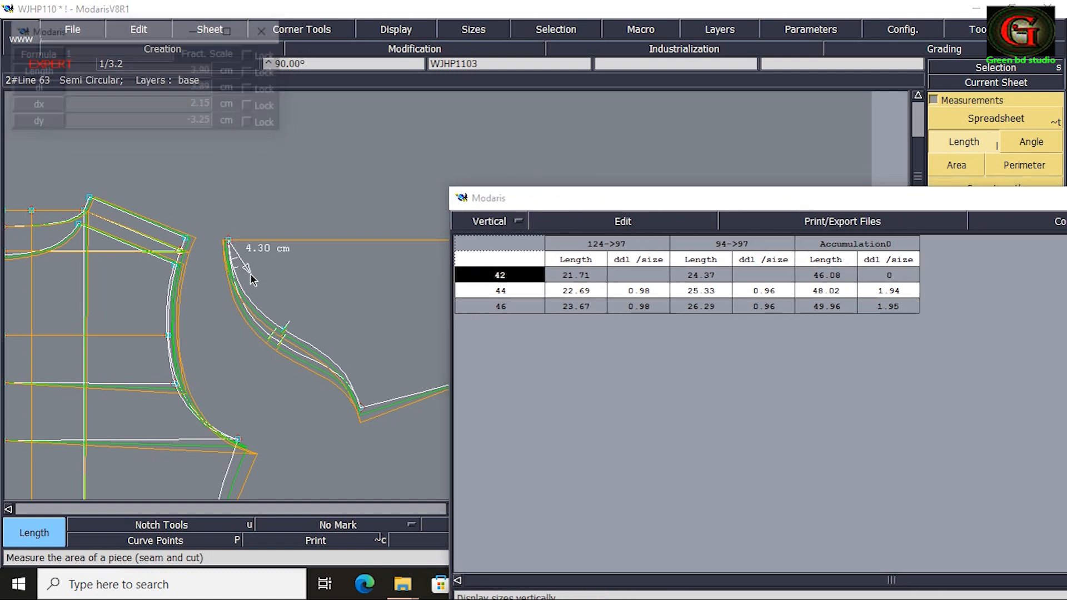
left_click(364, 410)
left_click(361, 412)
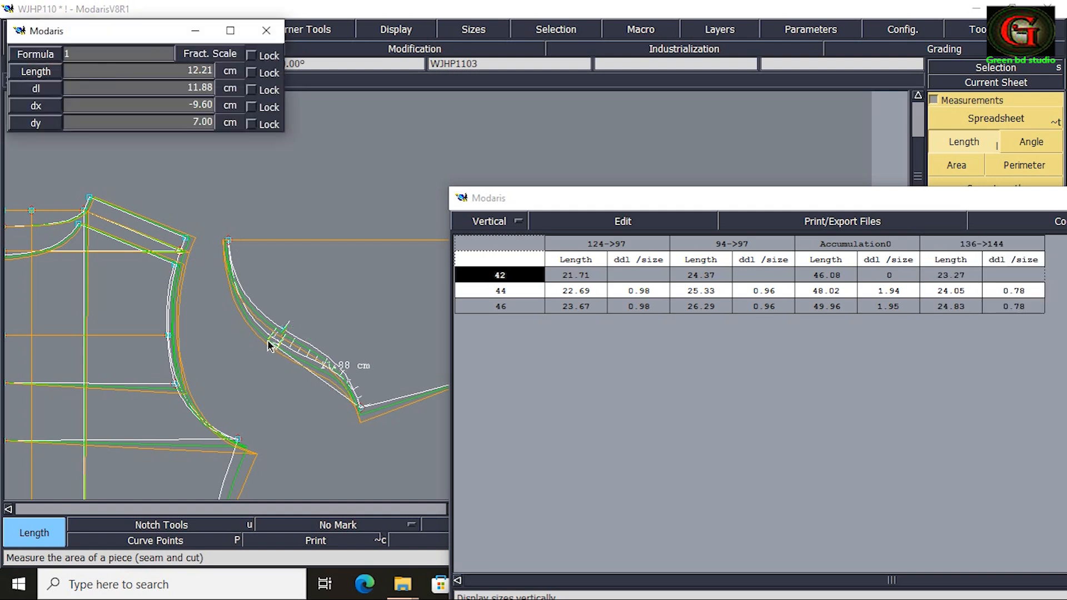
left_click(232, 245)
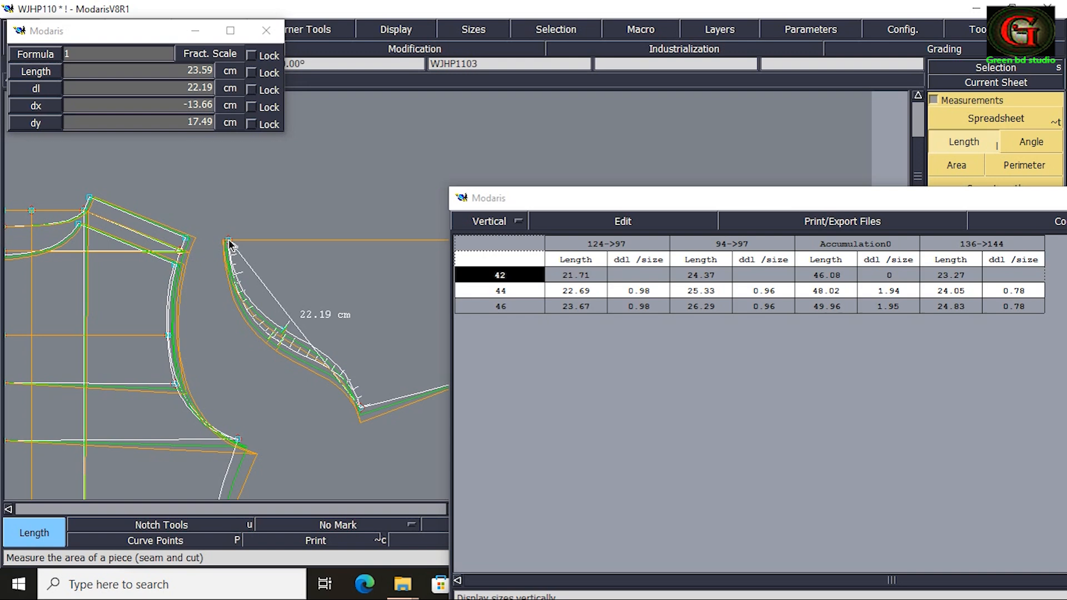
left_click(631, 219)
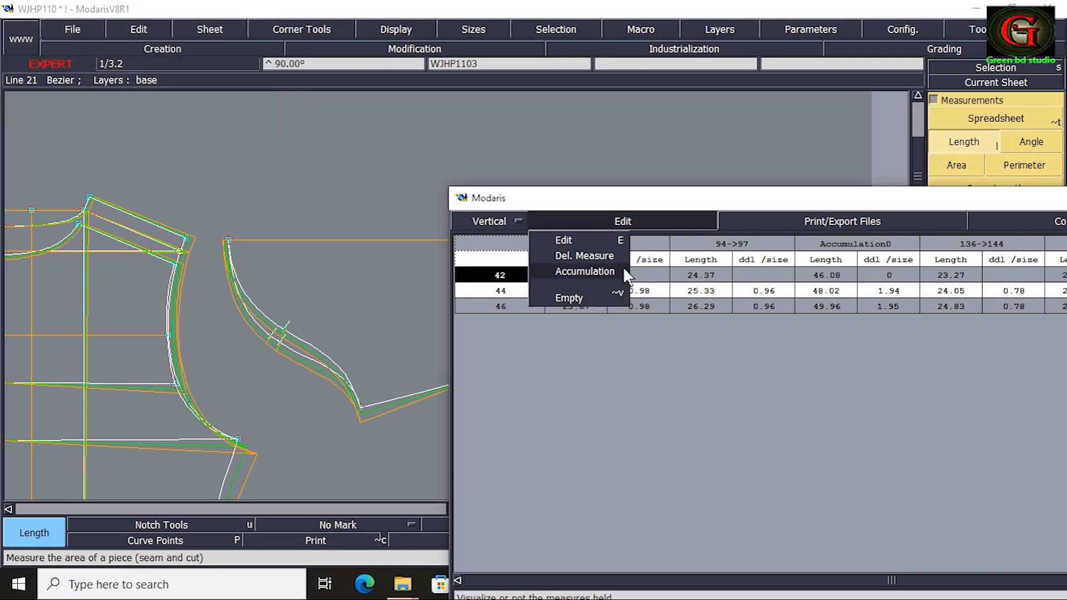
left_click_drag(740, 200, 434, 176)
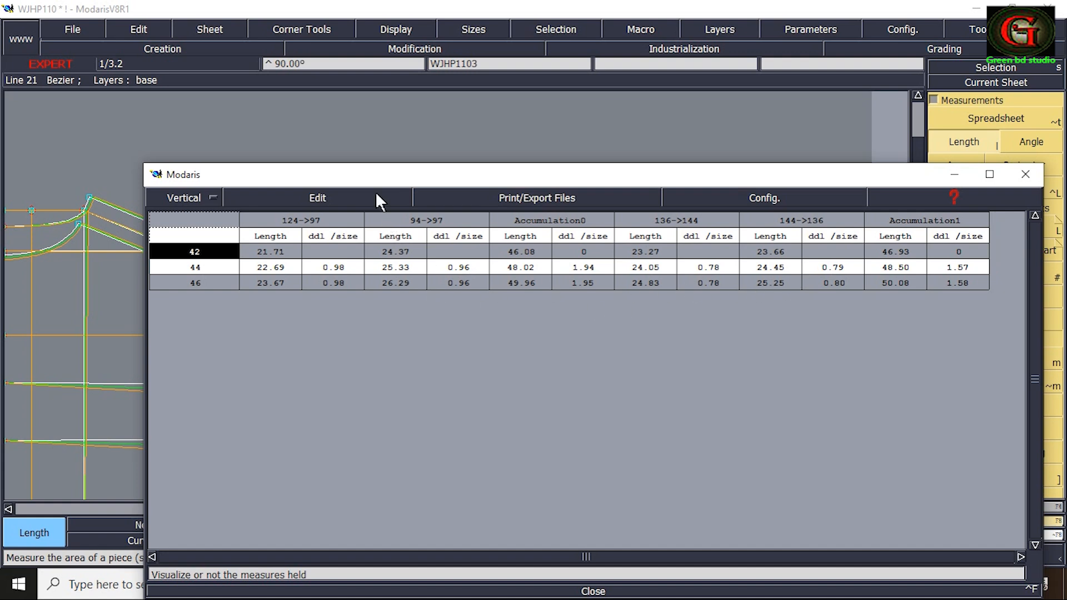
Set the sleeve underarm point's horizontal grading increment (ddx) to 0.125 and enter a new negative ddy for sizes 44 and 46.
left_click_drag(377, 183, 673, 177)
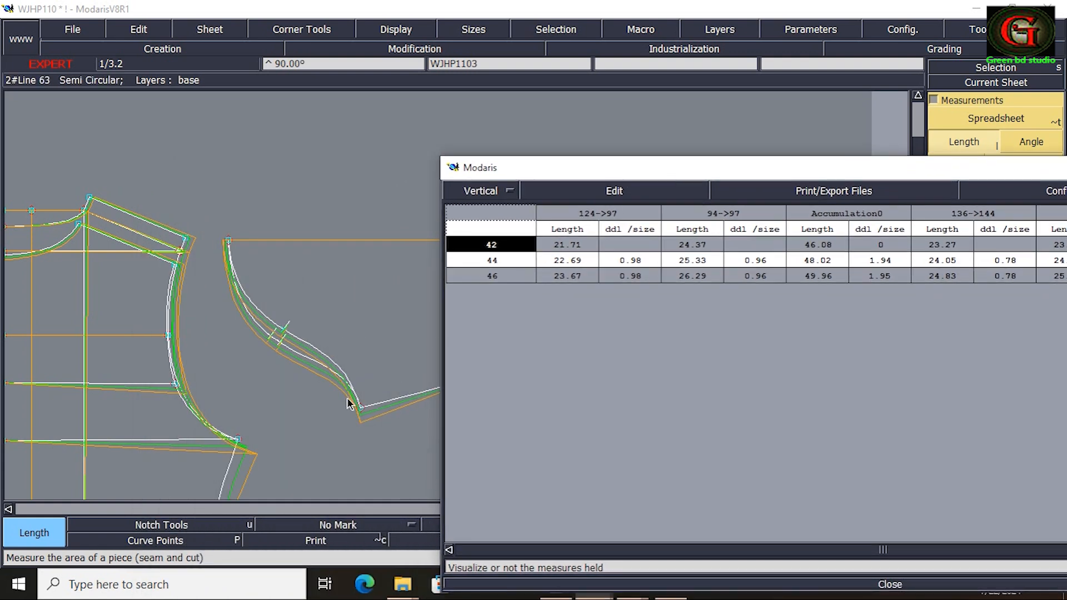
left_click_drag(978, 174, 503, 439)
left_click(981, 523)
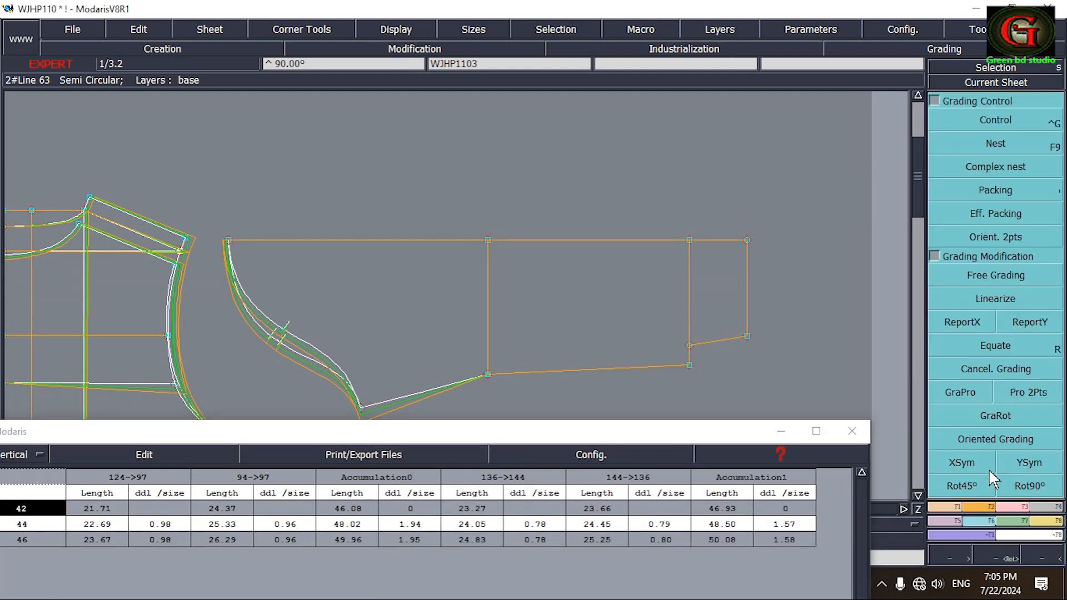
left_click(1006, 122)
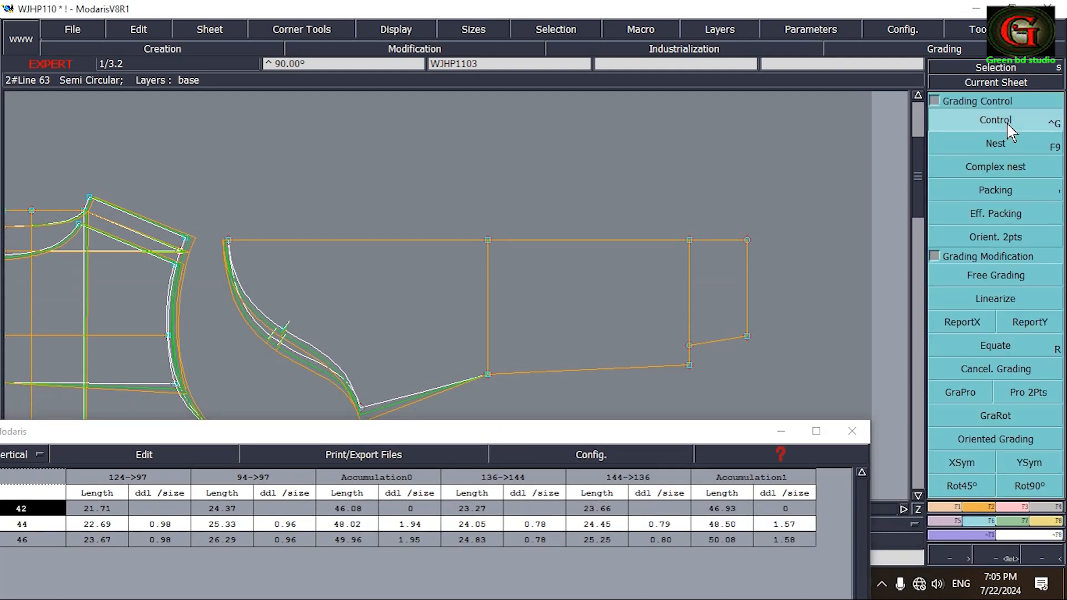
left_click(360, 415)
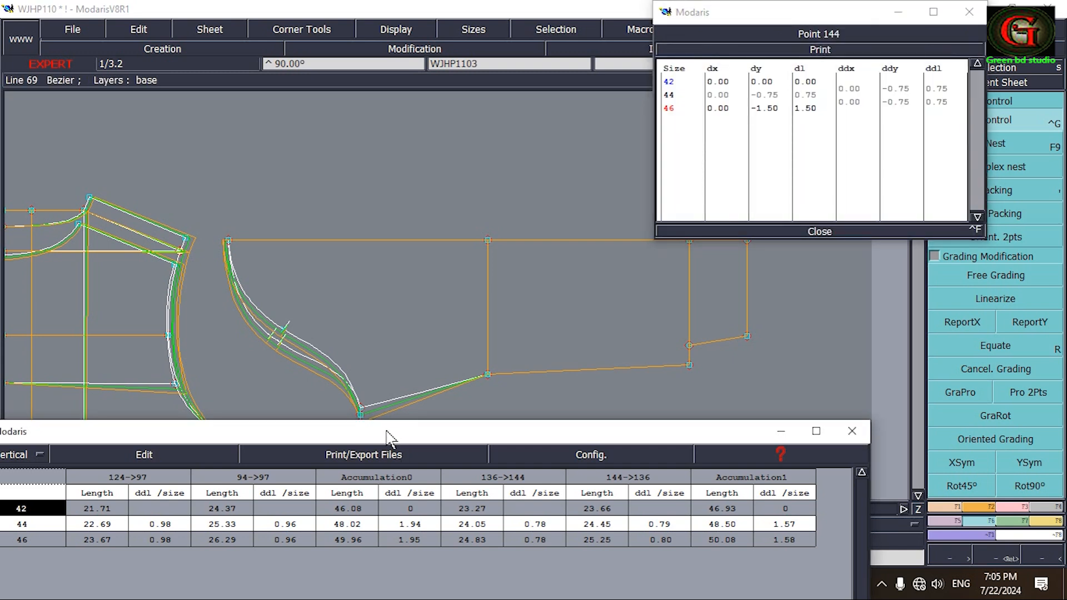
left_click_drag(387, 430, 389, 458)
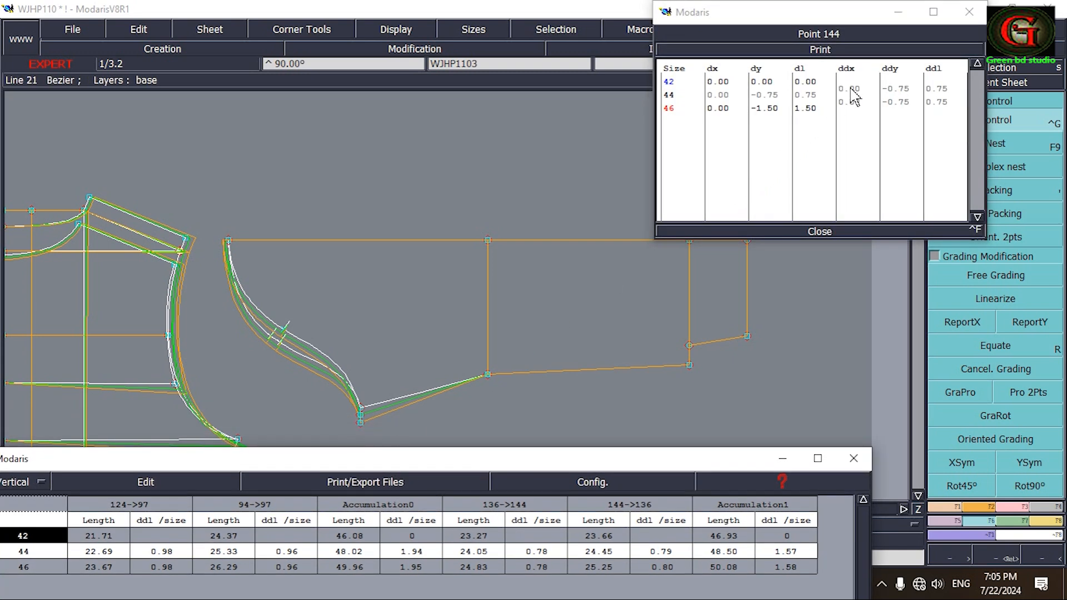
left_click_drag(851, 88, 853, 101)
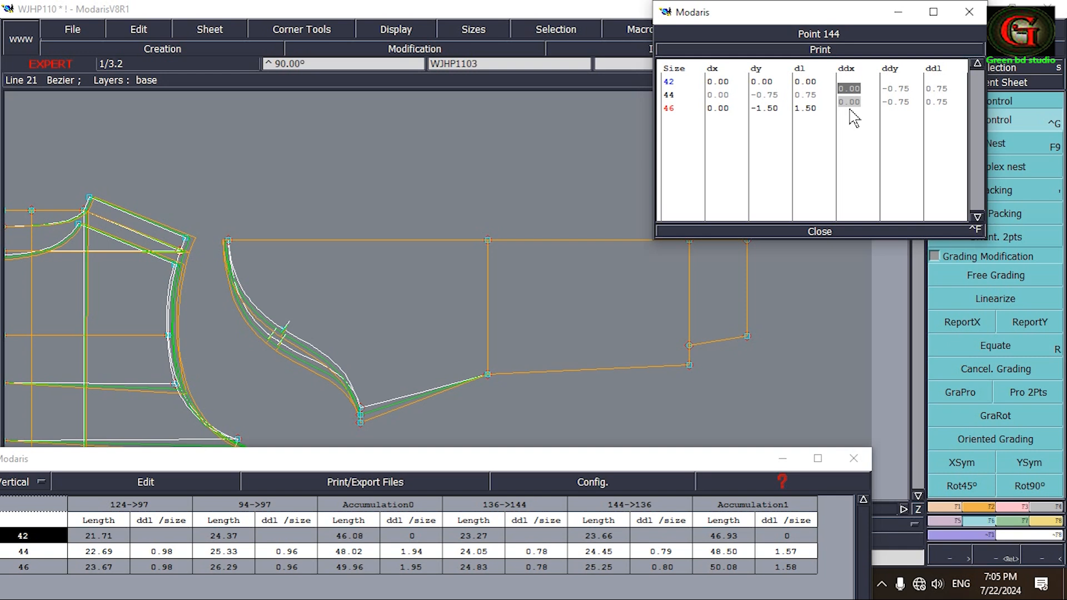
type(".125")
key("Return")
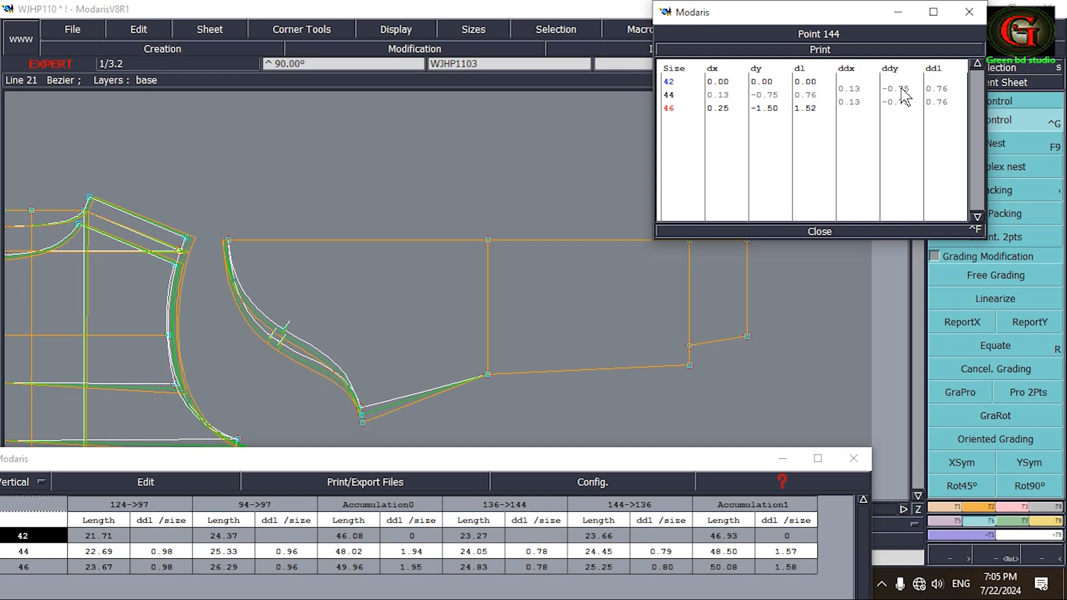
left_click_drag(895, 88, 904, 109)
type("-")
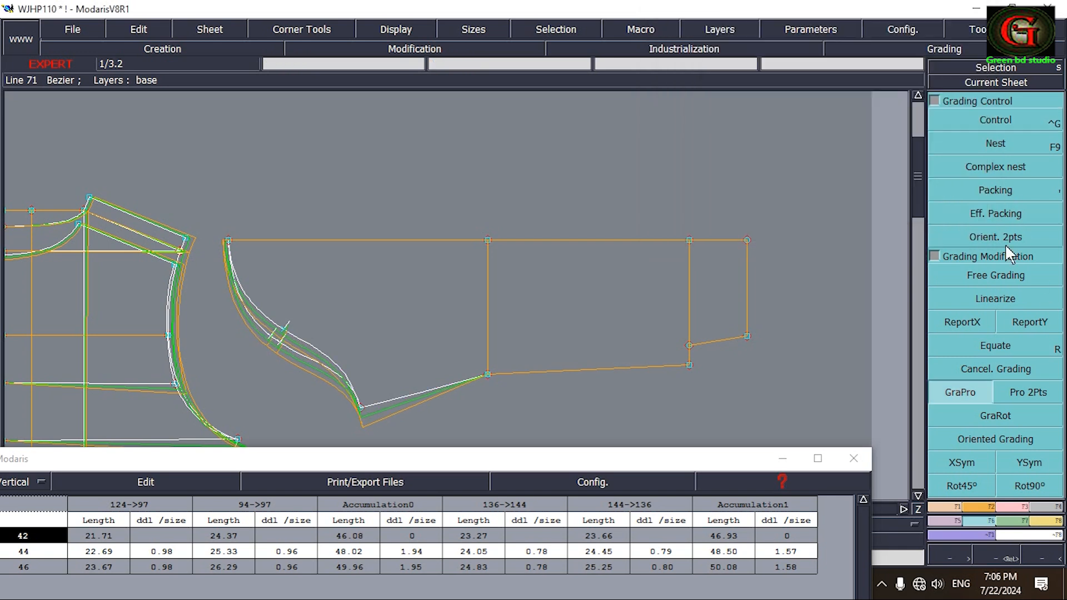
Remeasure both regraded sleeve cap curves between the cap's top point and the underarm point.
left_click(1048, 518)
left_click(965, 143)
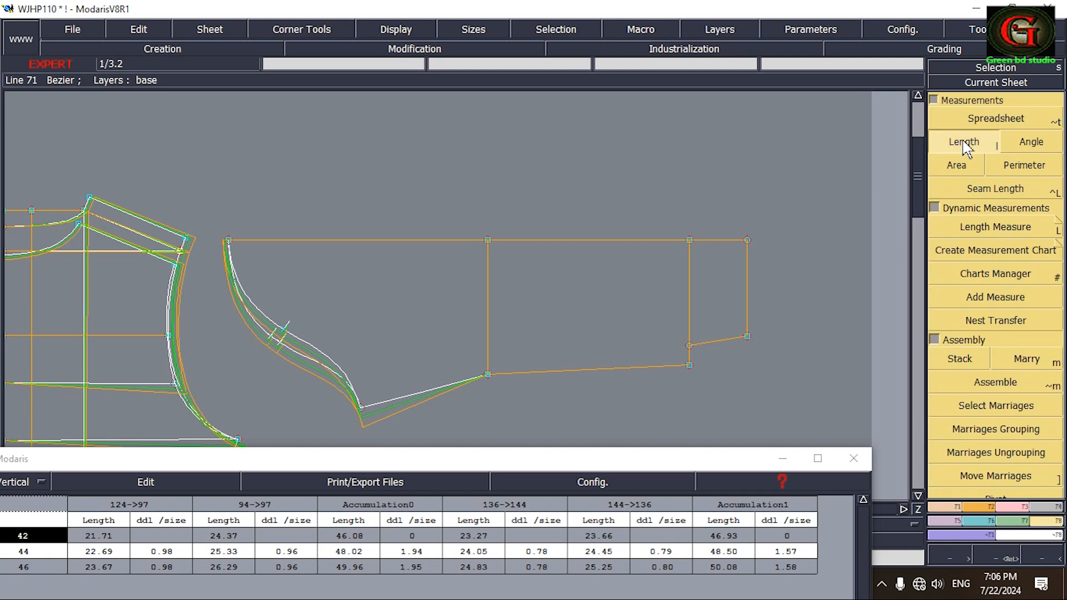
left_click(229, 242)
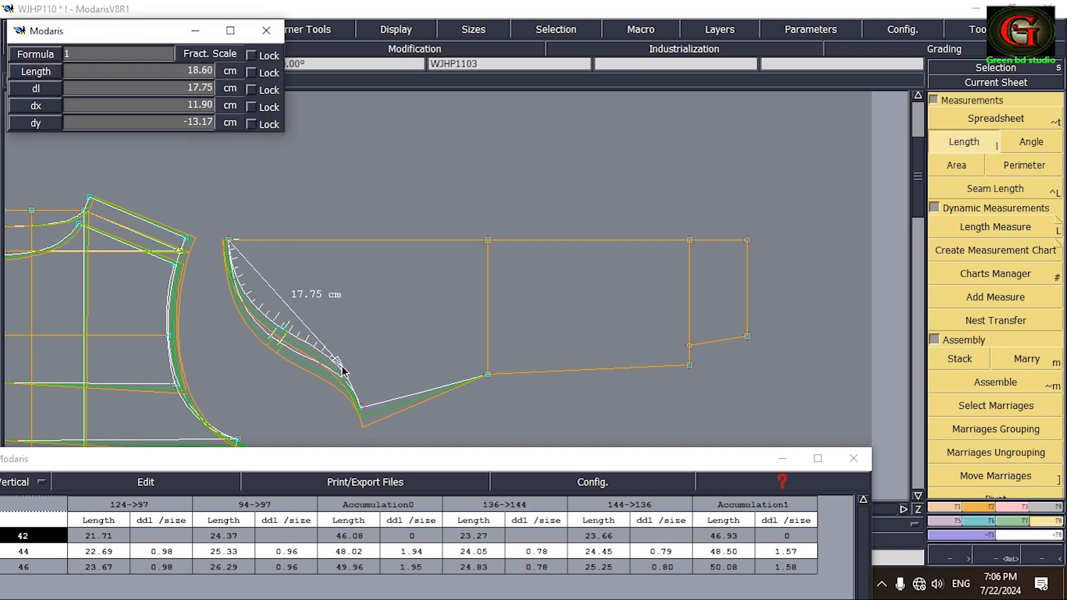
left_click(361, 412)
left_click(361, 411)
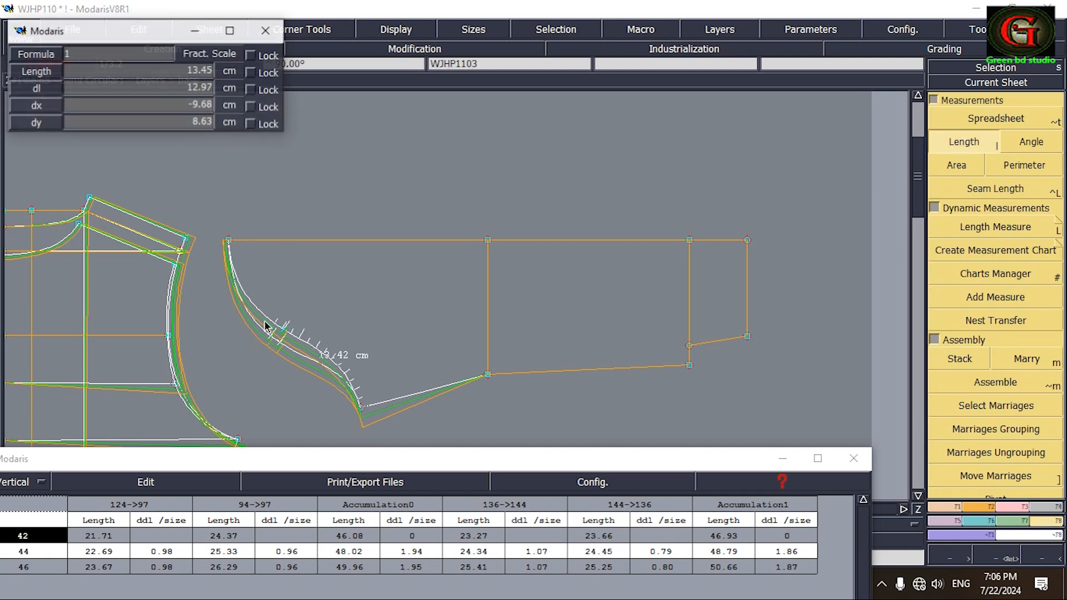
left_click(229, 241)
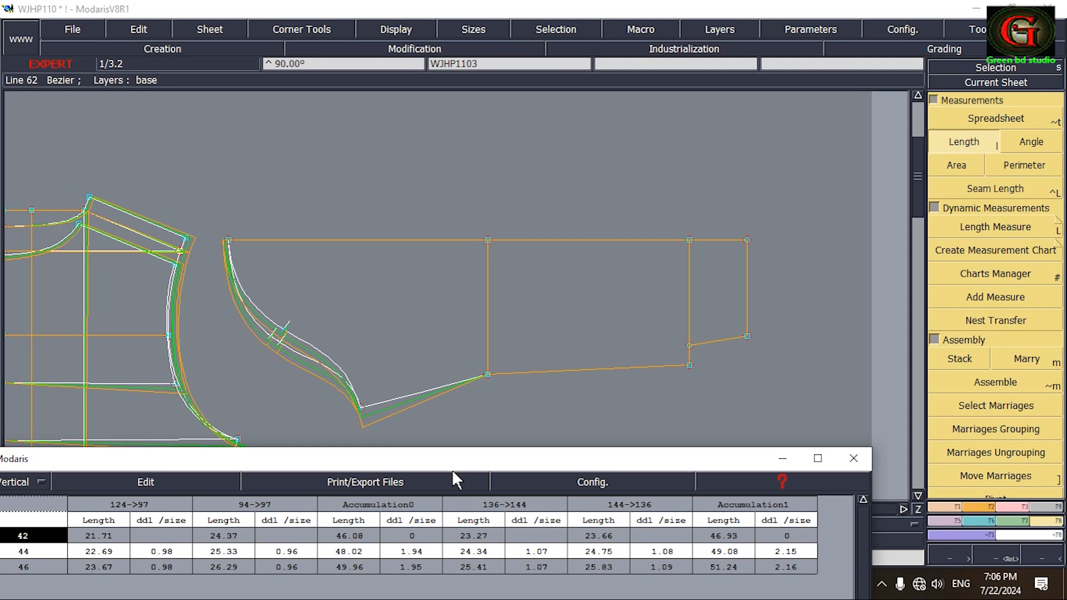
Compare the accumulated armhole and sleeve cap lengths in the spreadsheet and close it.
left_click_drag(452, 468, 538, 135)
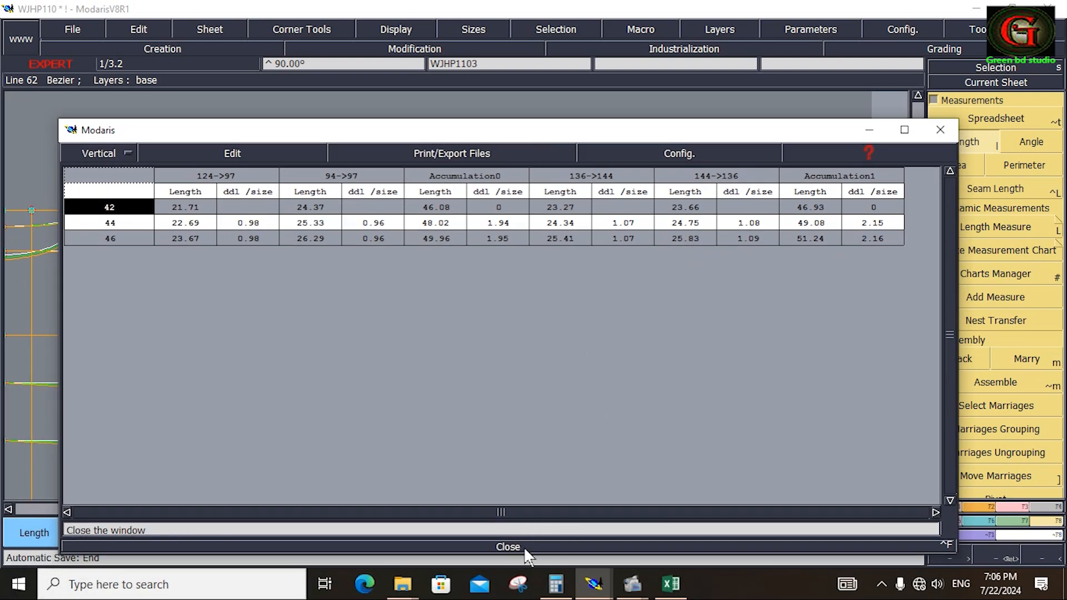
left_click(508, 547)
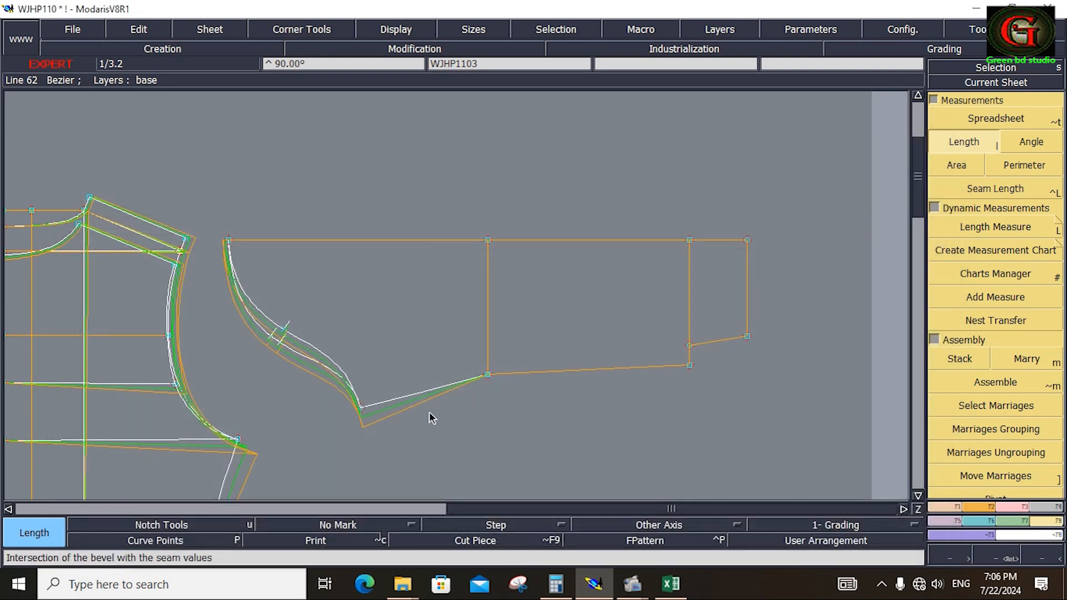
left_click_drag(202, 212, 384, 431)
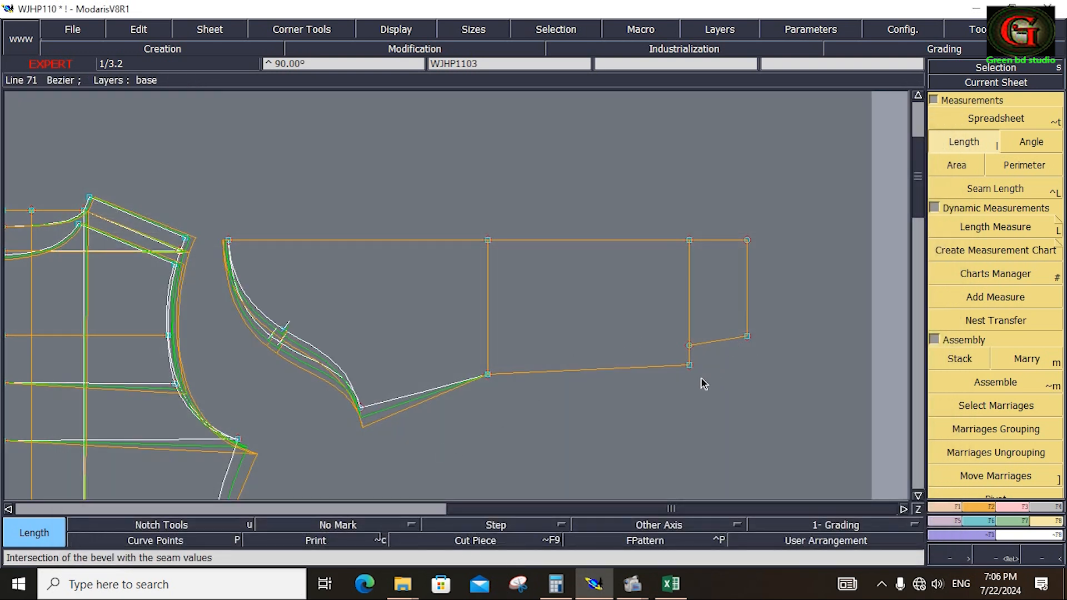
Consult the Excel measurement chart, and in Modaris set the sleeve's lower wrist point's ddy to -0.5 for sizes 44 and 46.
left_click(670, 583)
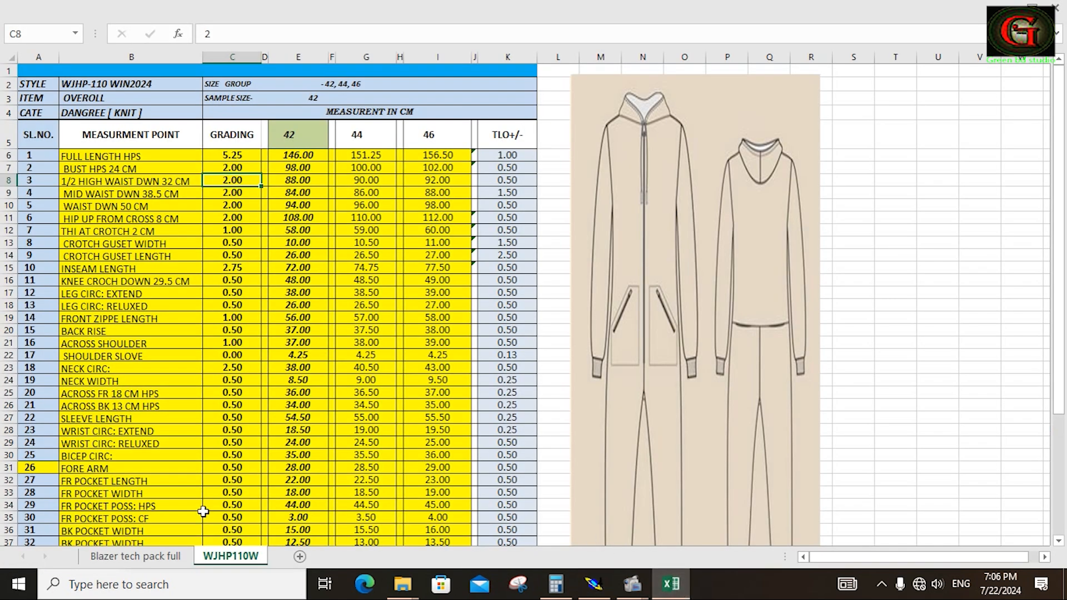
left_click(600, 590)
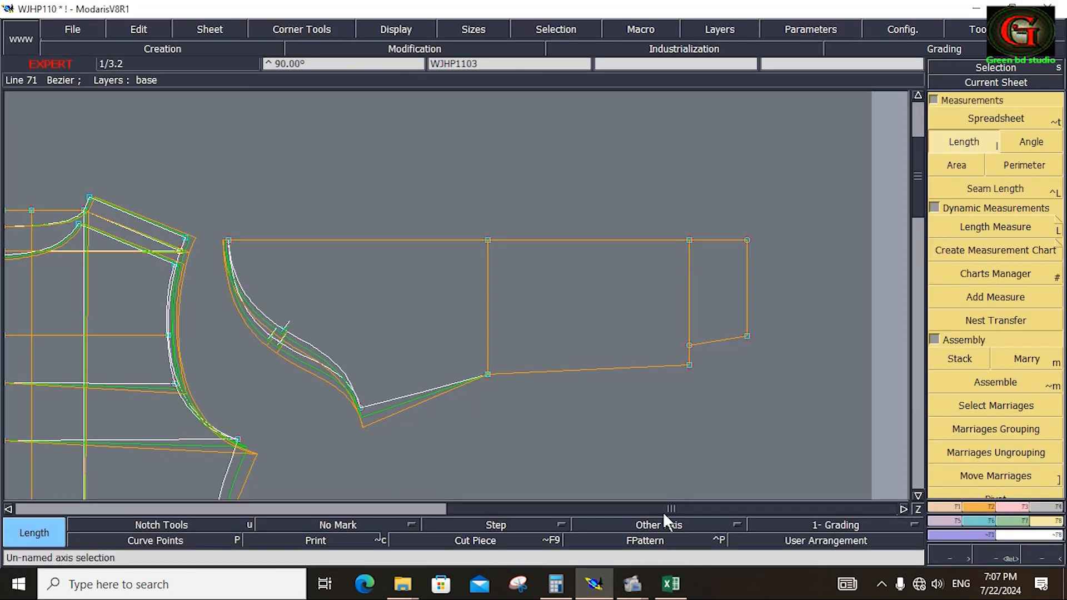
left_click(972, 520)
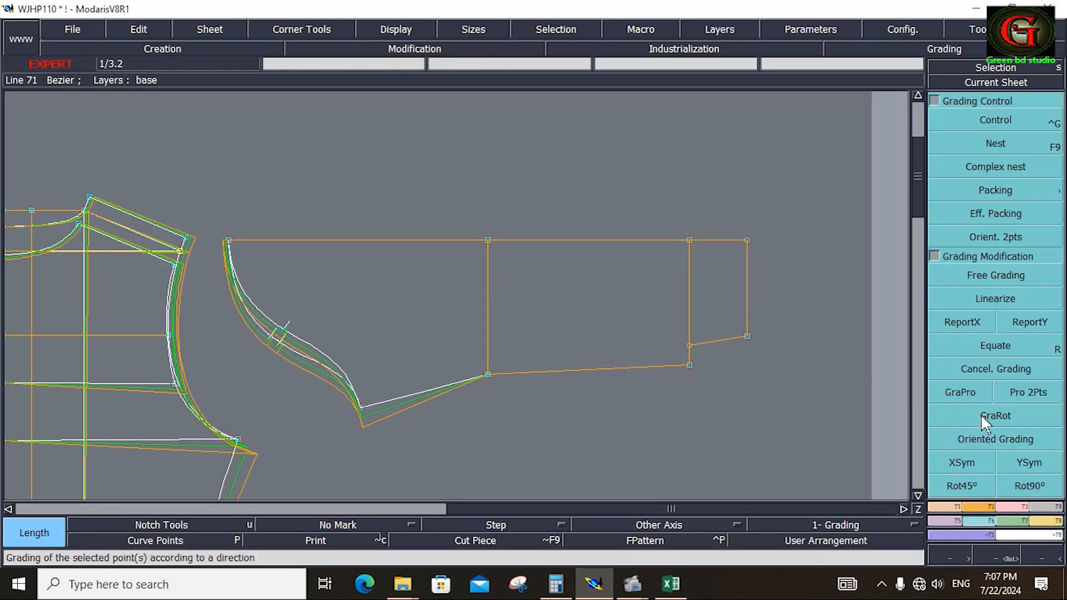
left_click(996, 117)
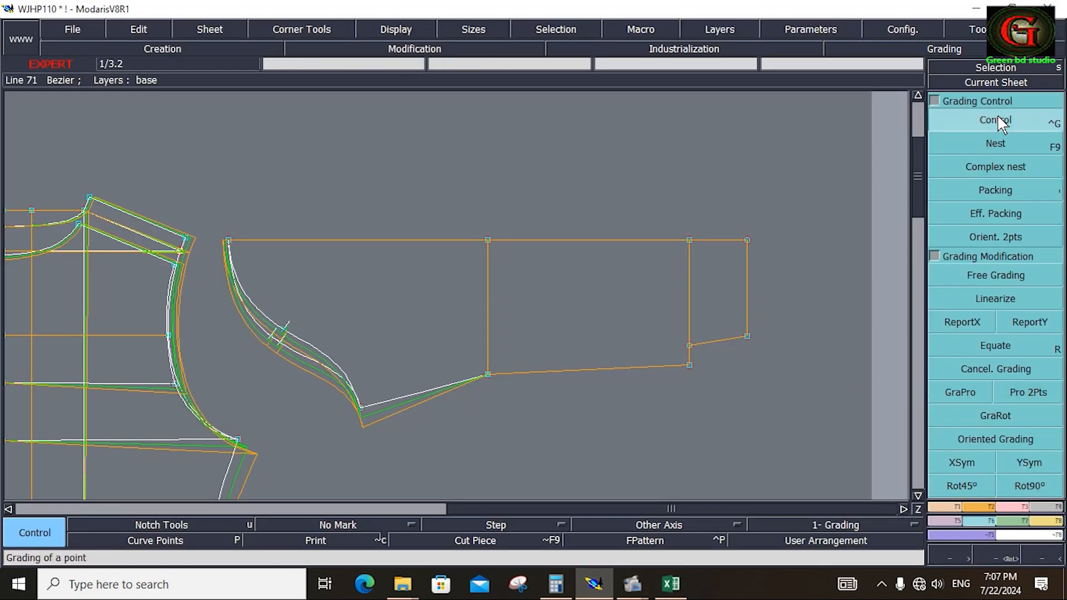
left_click(689, 366)
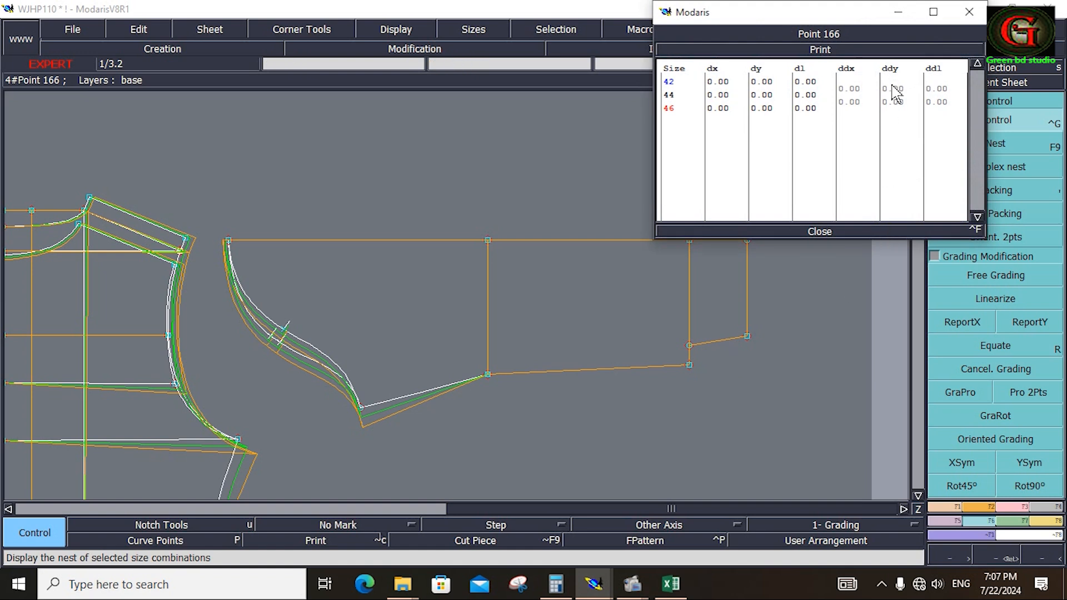
left_click_drag(893, 92, 897, 106)
key("Down")
type(".")
key("Return")
type("-0")
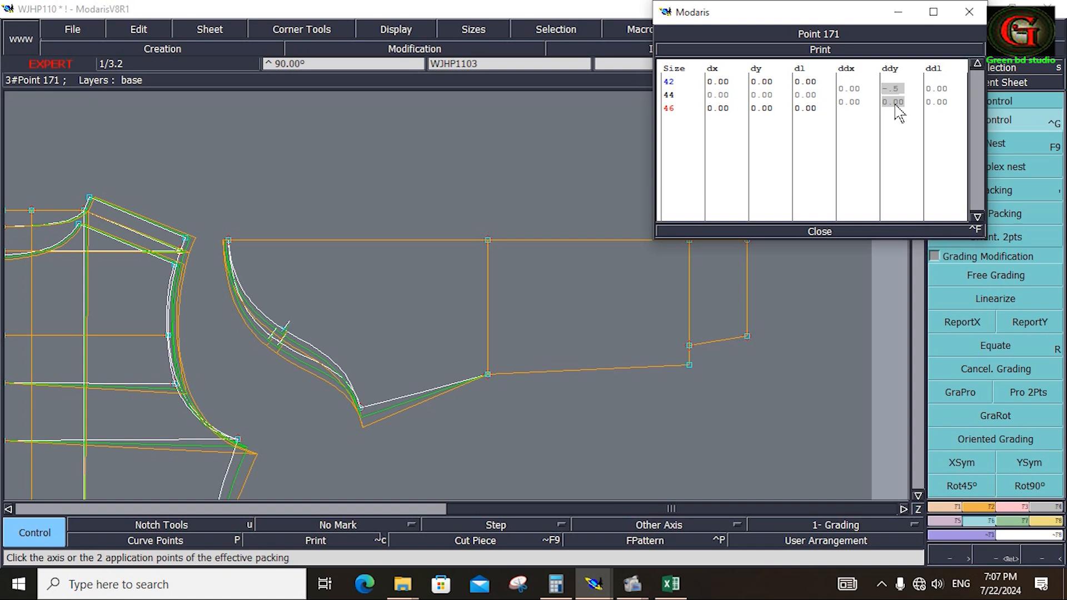
type(".5")
key("Return")
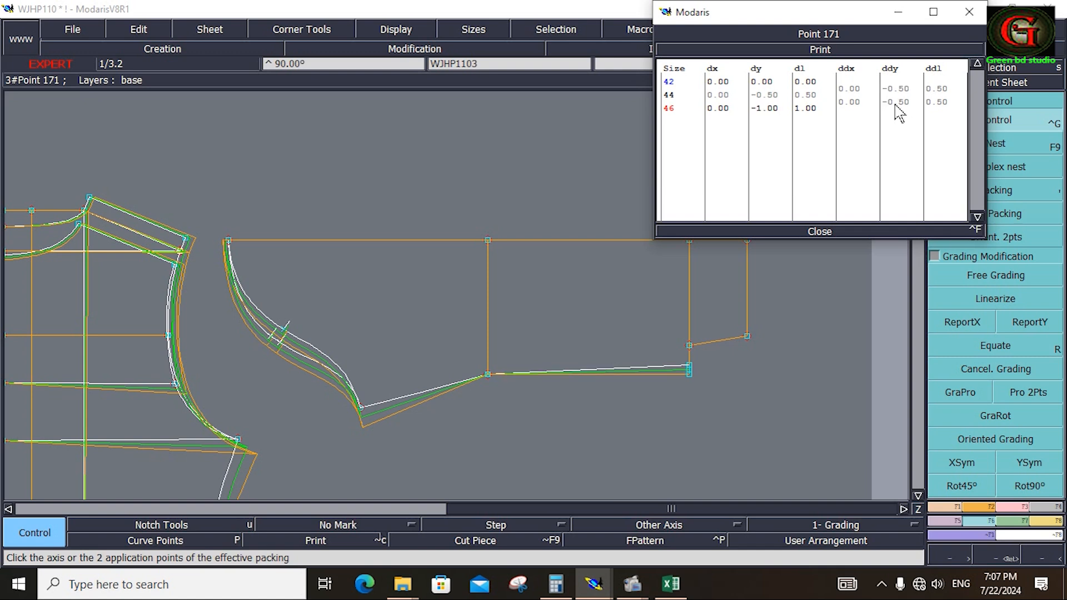
left_click(824, 231)
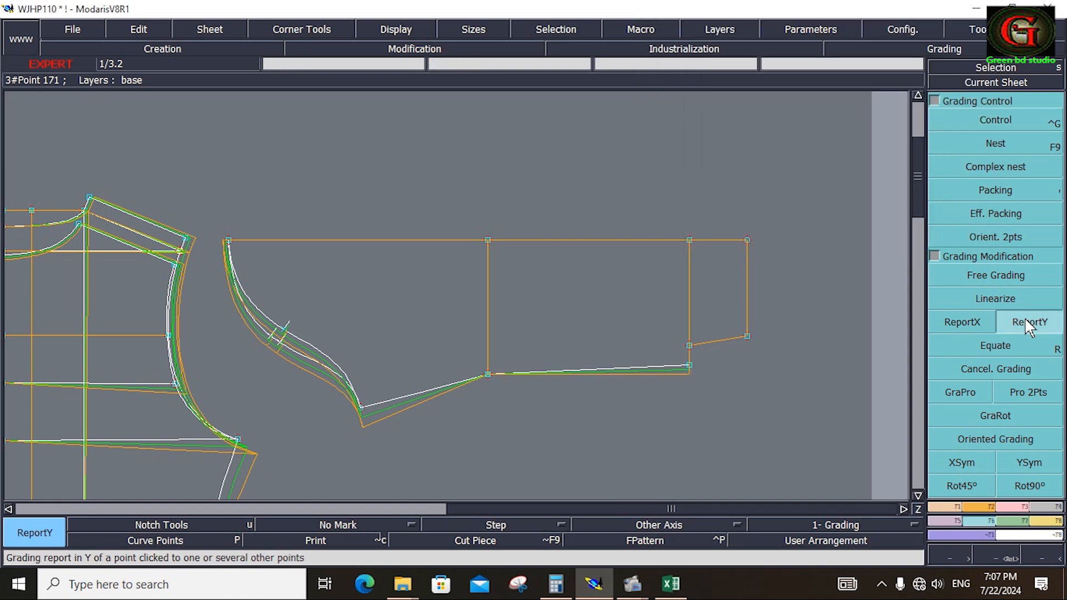
Copy the lower wrist point's vertical grading to both lower points of the sleeve cuff with ReportY.
left_click(1029, 322)
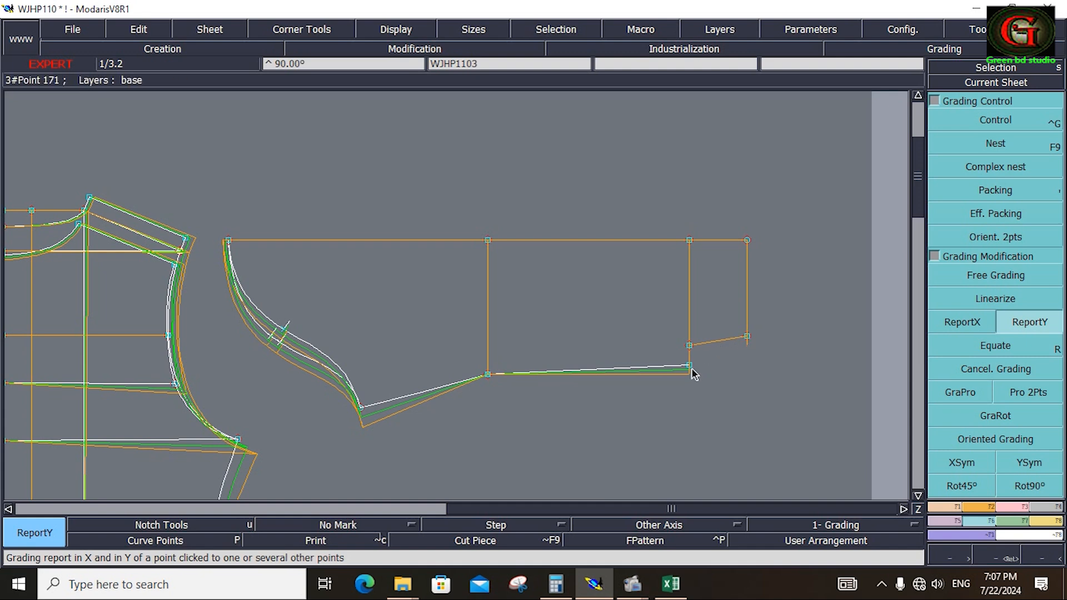
left_click(689, 346)
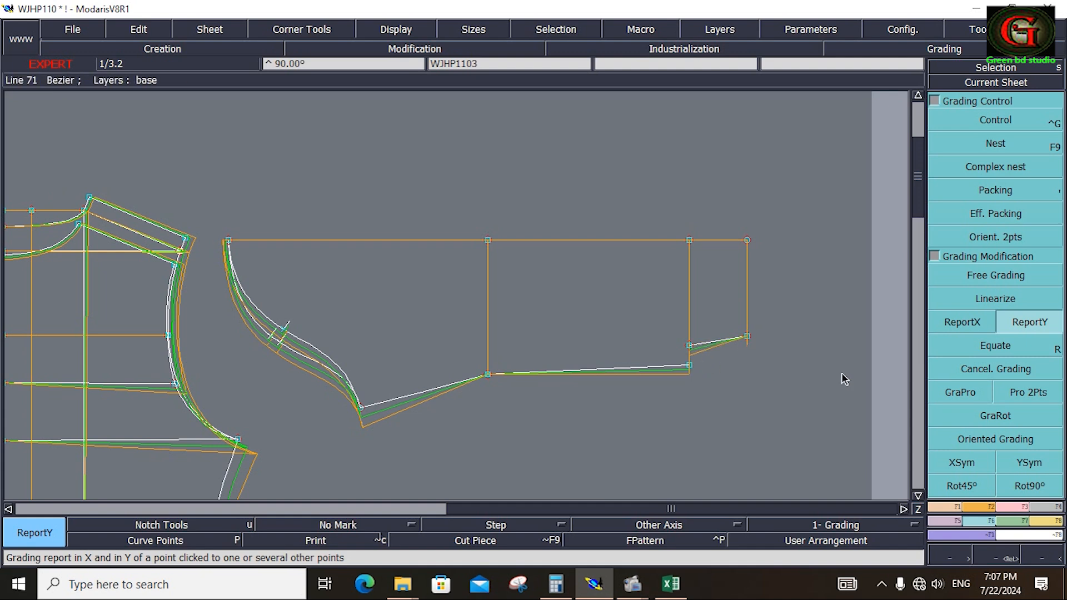
left_click(1016, 321)
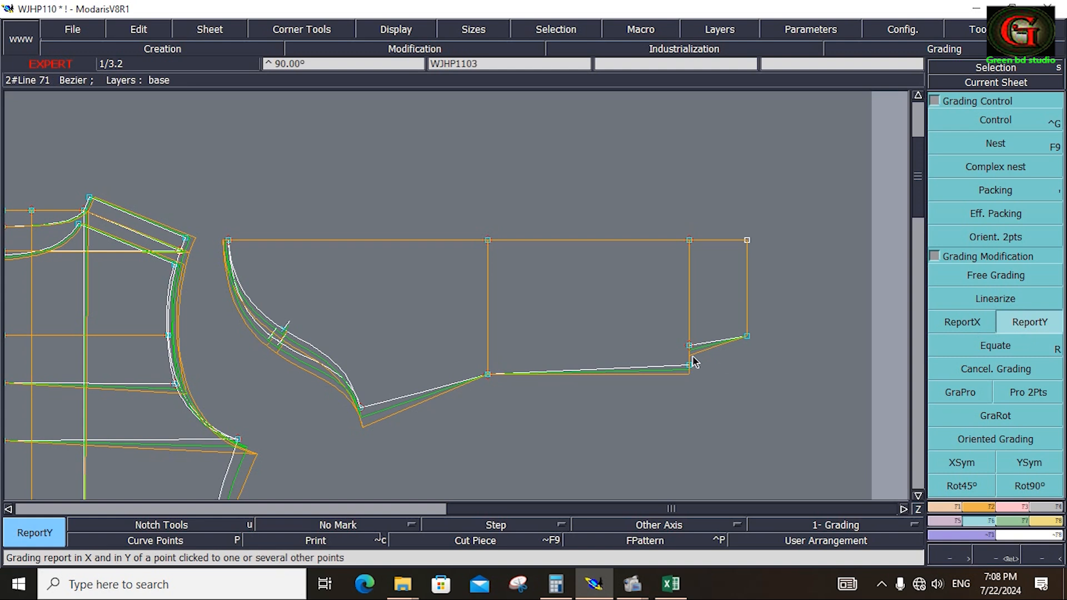
left_click(747, 336)
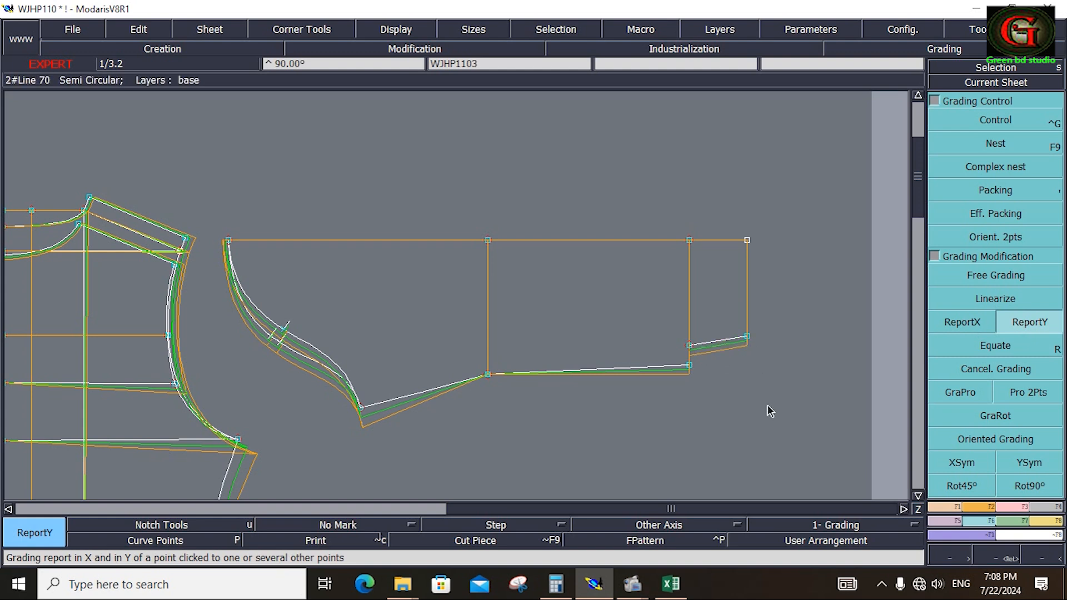
Grade the elbow point proportionally between the sleeve's underarm point and lower wrist point with GraPro.
left_click(967, 396)
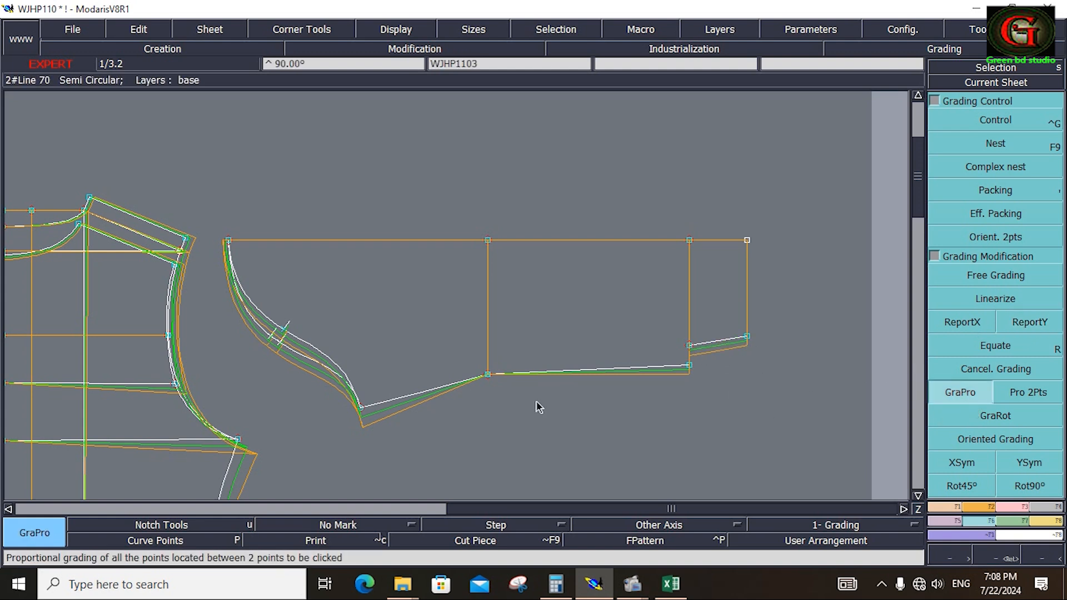
left_click(360, 408)
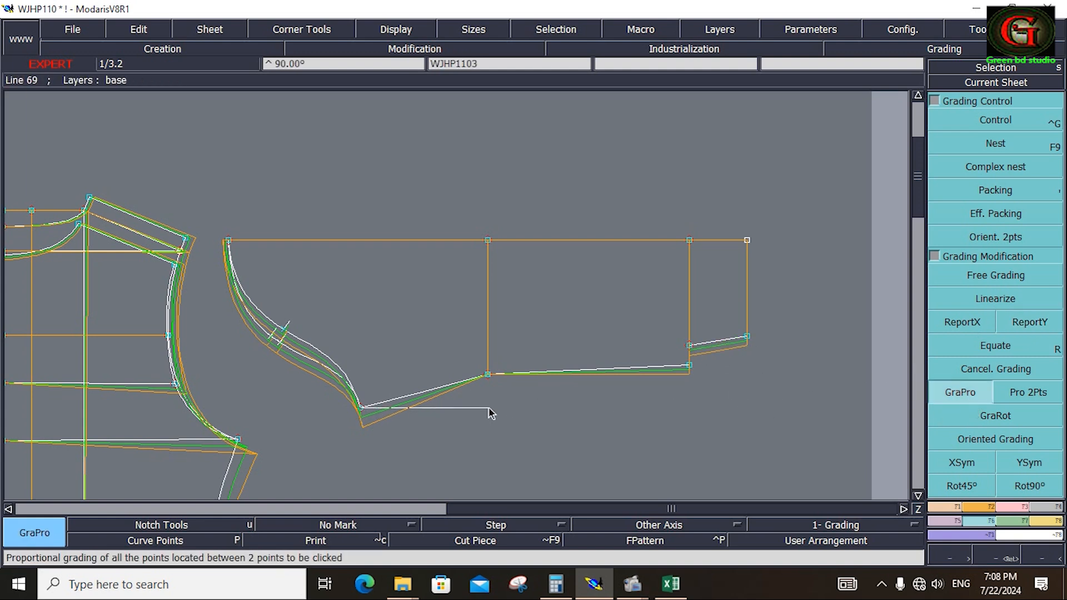
left_click(689, 367)
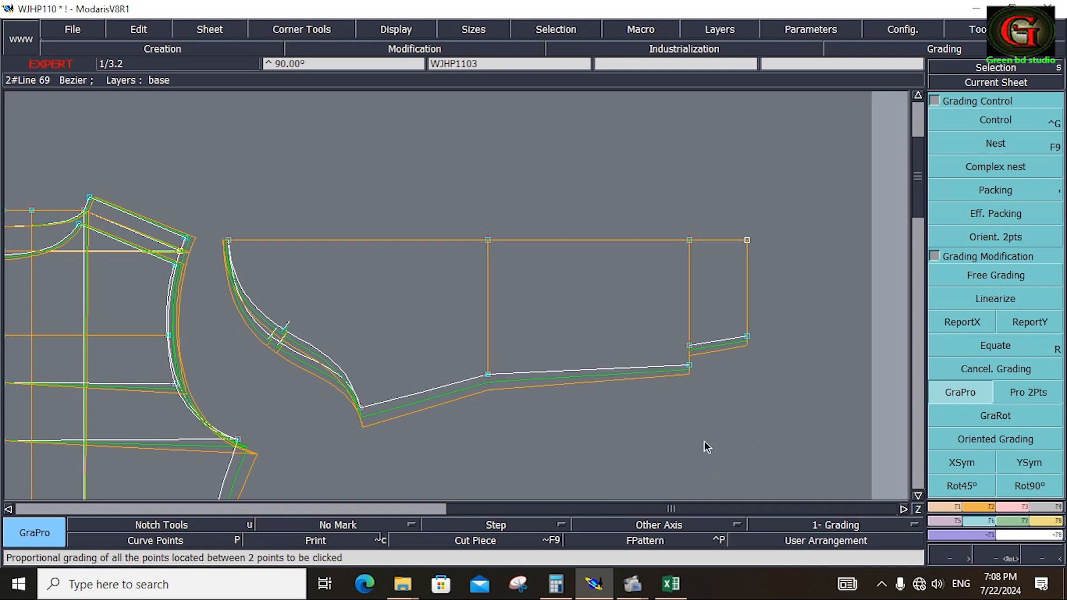
left_click_drag(660, 183, 777, 390)
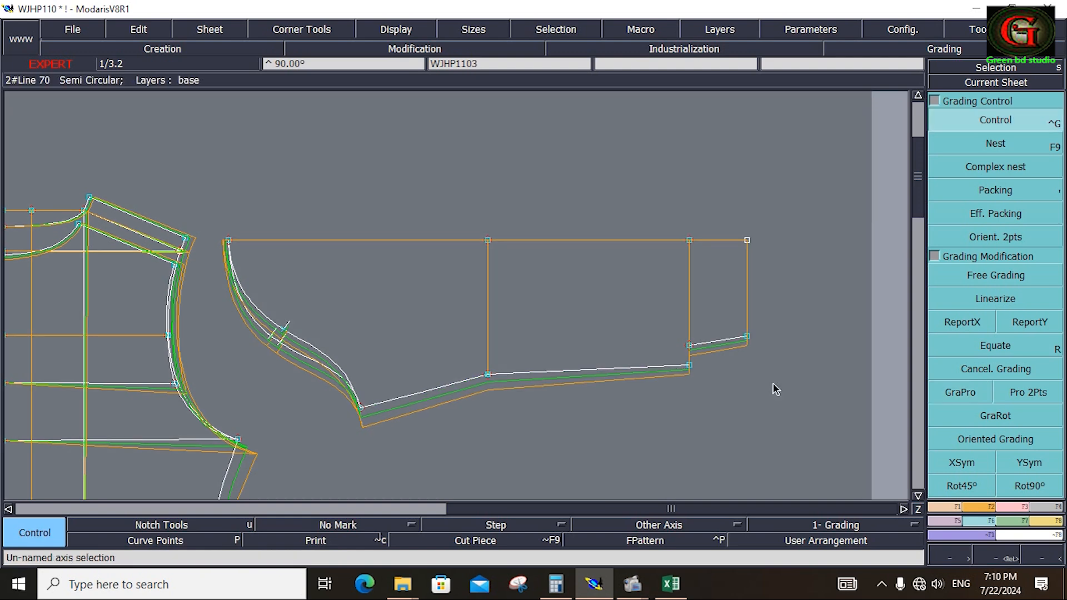
Switch to the Excel measurement chart and mark the sleeve length row in green.
left_click(671, 584)
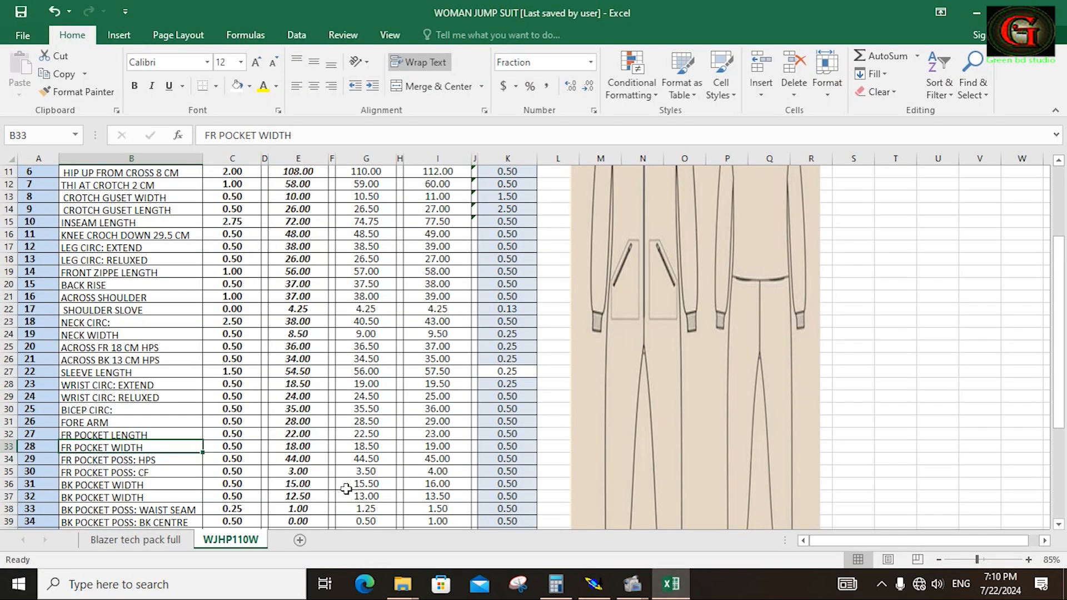
scroll(146, 389, "down", 2)
left_click_drag(112, 310, 492, 309)
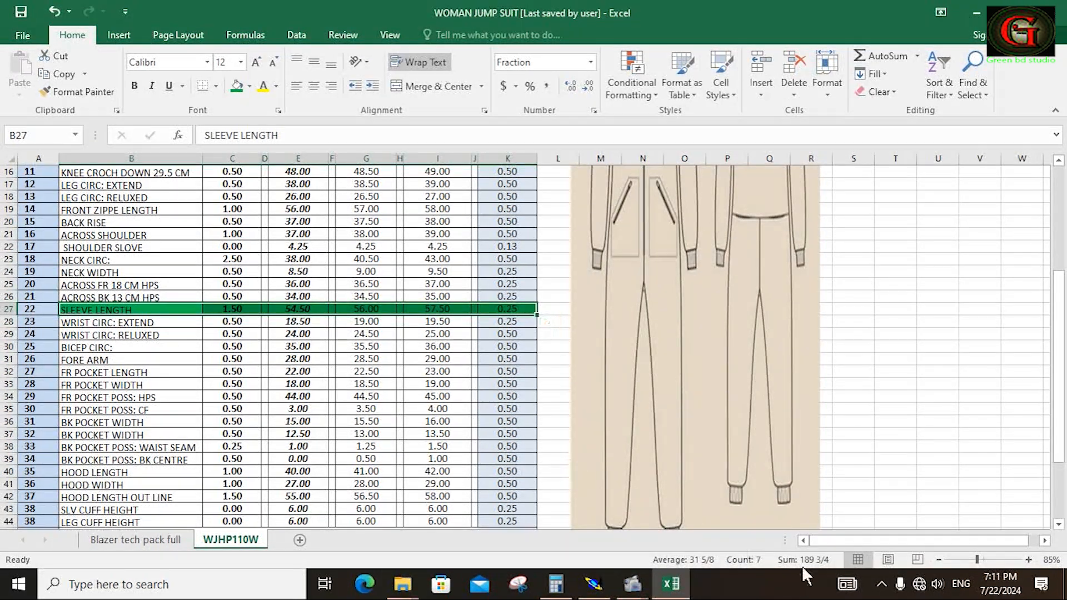
Return to Modaris and set ddx to 1.5 for sizes 44 and 46 on the wrist point along the sleeve's fold line.
left_click(594, 584)
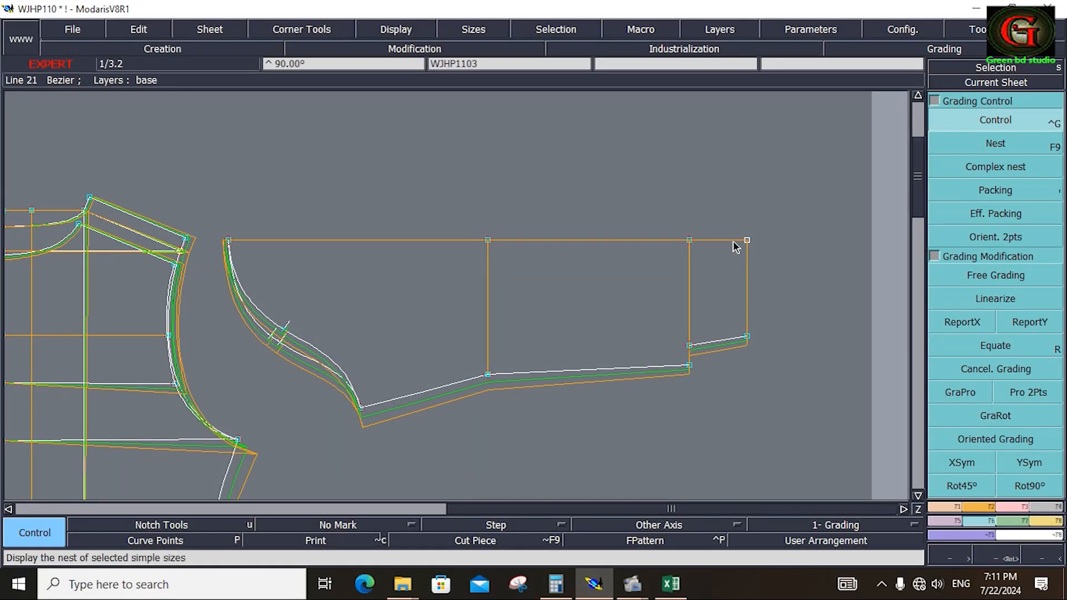
left_click(690, 241)
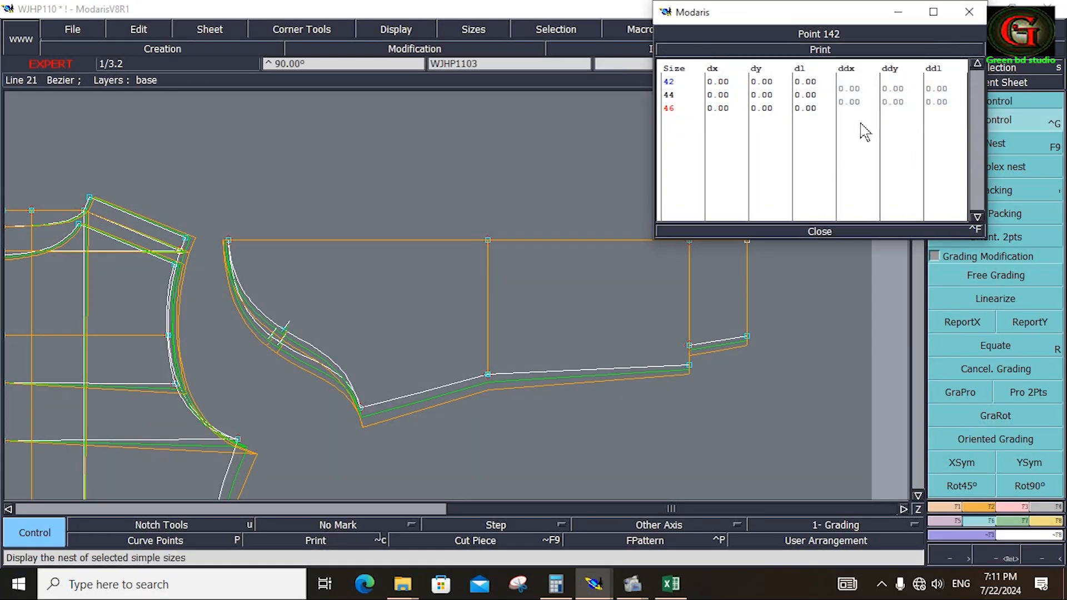
left_click_drag(855, 88, 854, 102)
type("1.5")
key("Return")
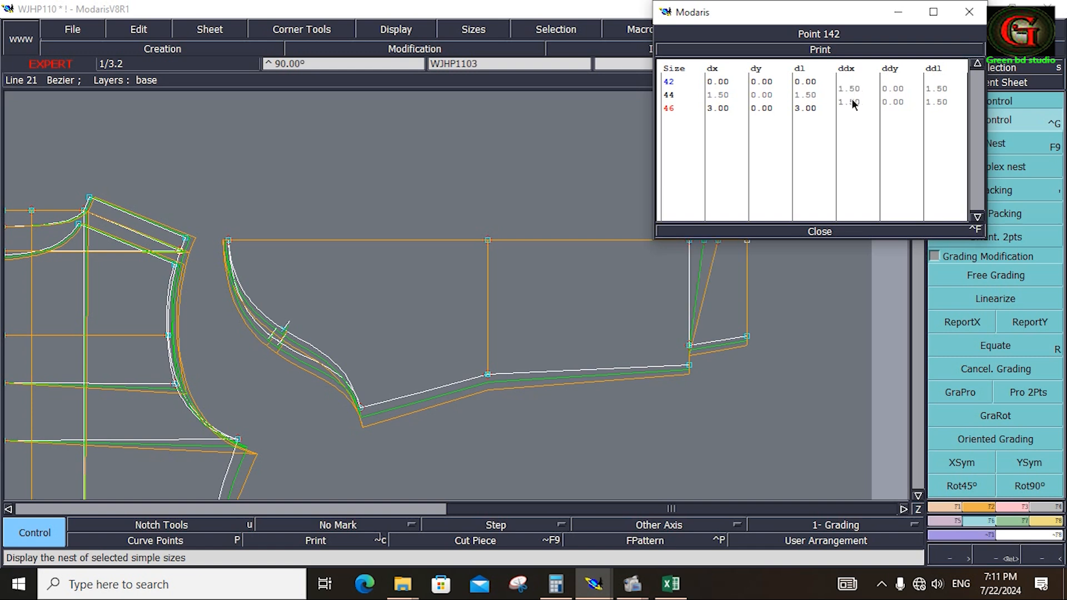
left_click(818, 231)
Copy that wrist point's horizontal grading to the cuff's end points and the lower wrist points with ReportX.
left_click(963, 322)
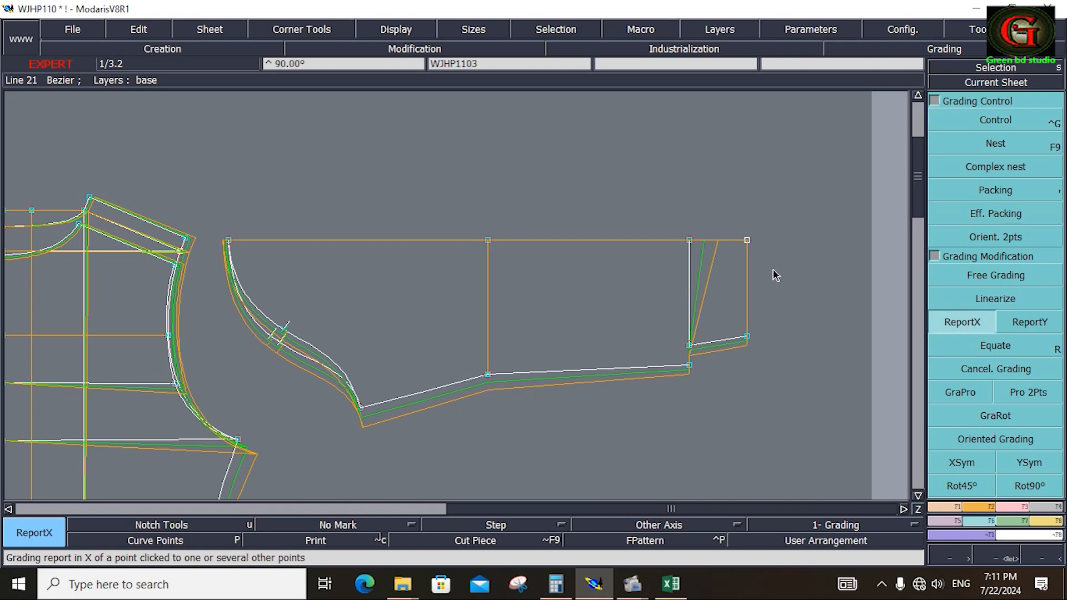
left_click(688, 242)
left_click(747, 240)
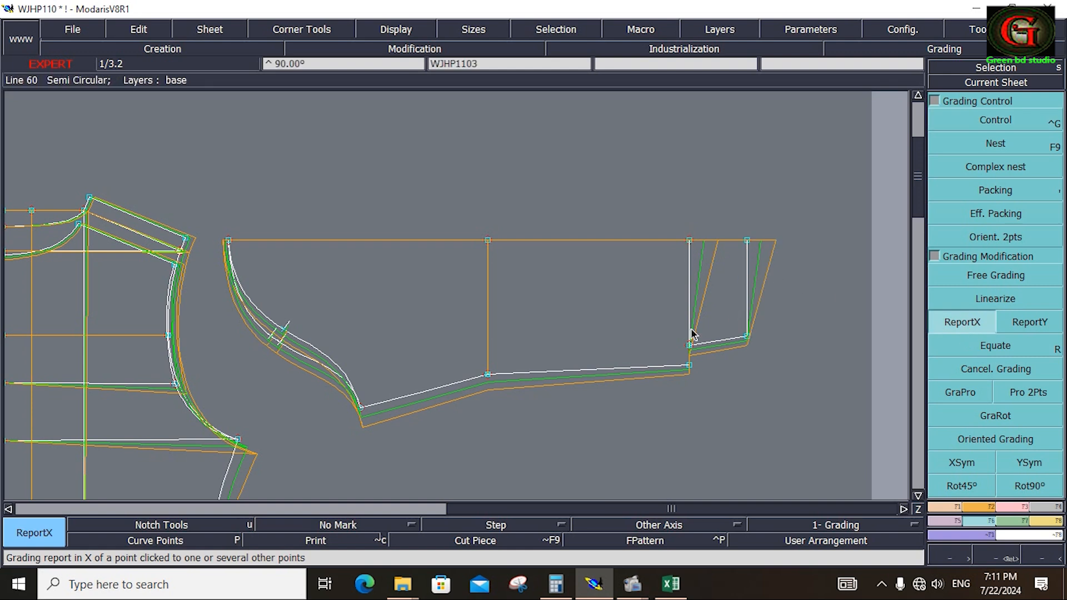
left_click_drag(659, 314, 775, 403)
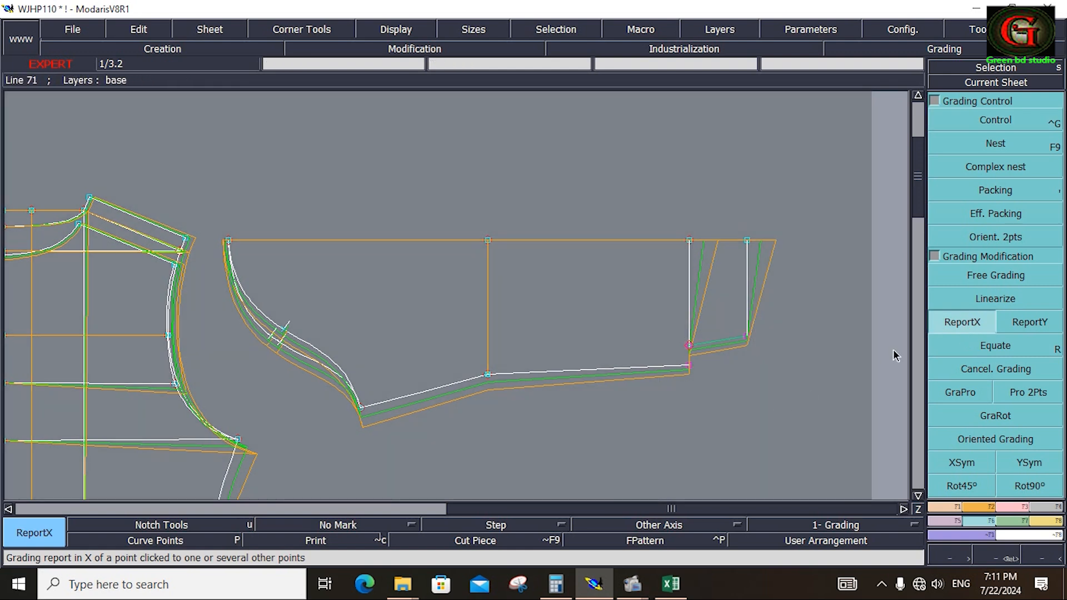
left_click(748, 336)
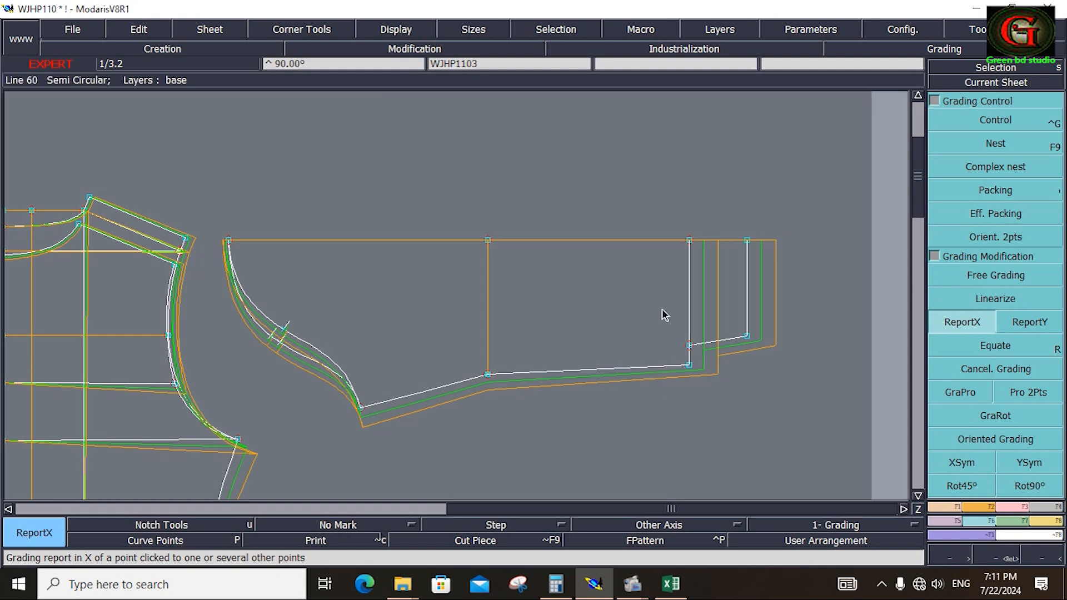
Reapply proportional grading along the underarm seam between the lower wrist point and the underarm point.
left_click(943, 396)
left_click(690, 365)
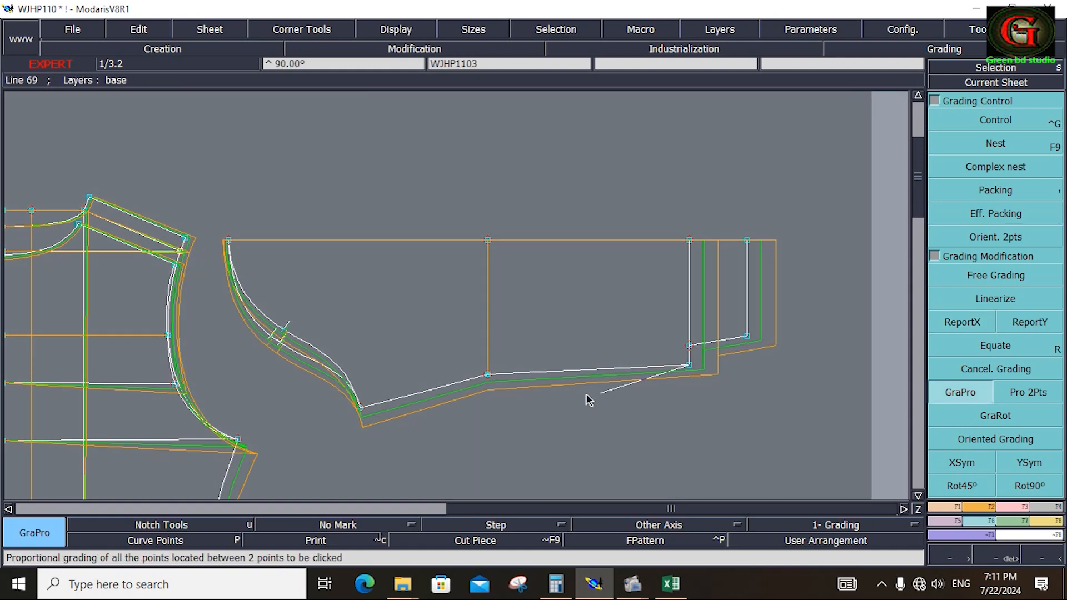
left_click(364, 416)
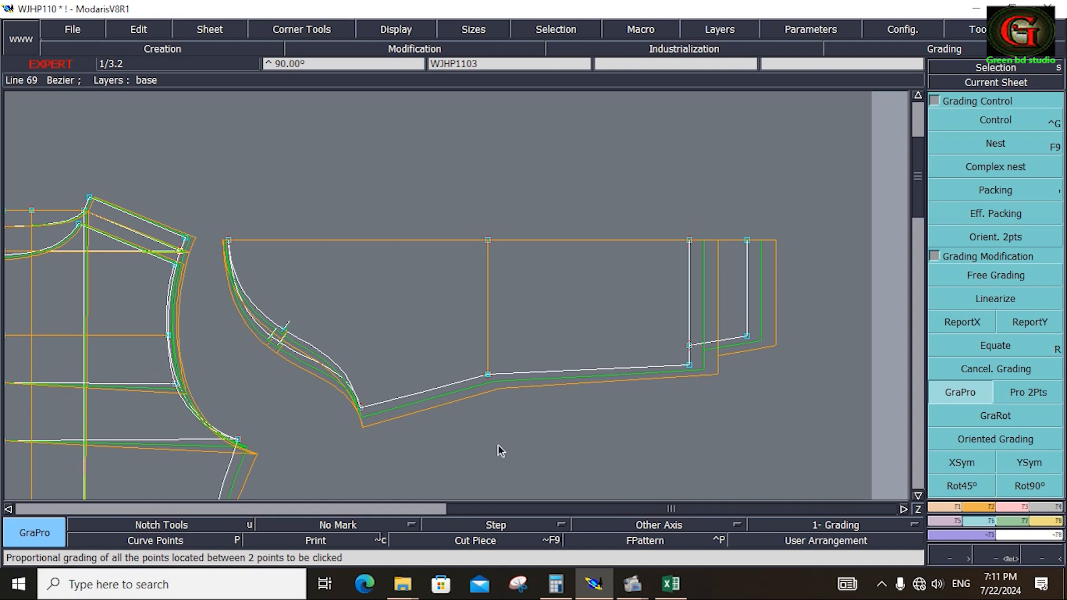
Adjust the sleeve's elbow line to the graded underarm seam with Adjust 2 Lines.
left_click(978, 506)
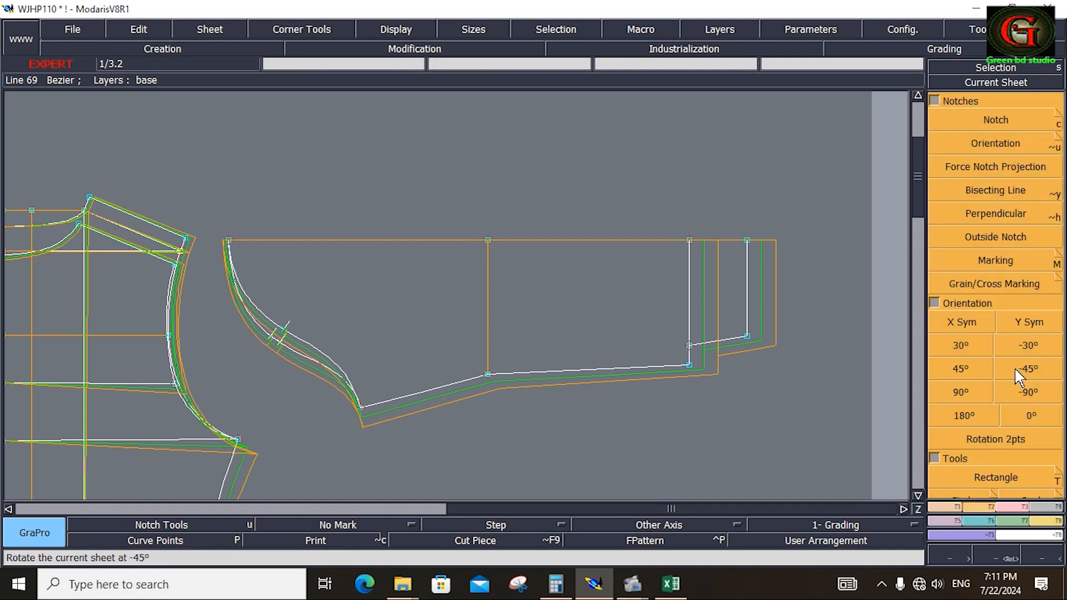
left_click(1012, 508)
left_click(996, 214)
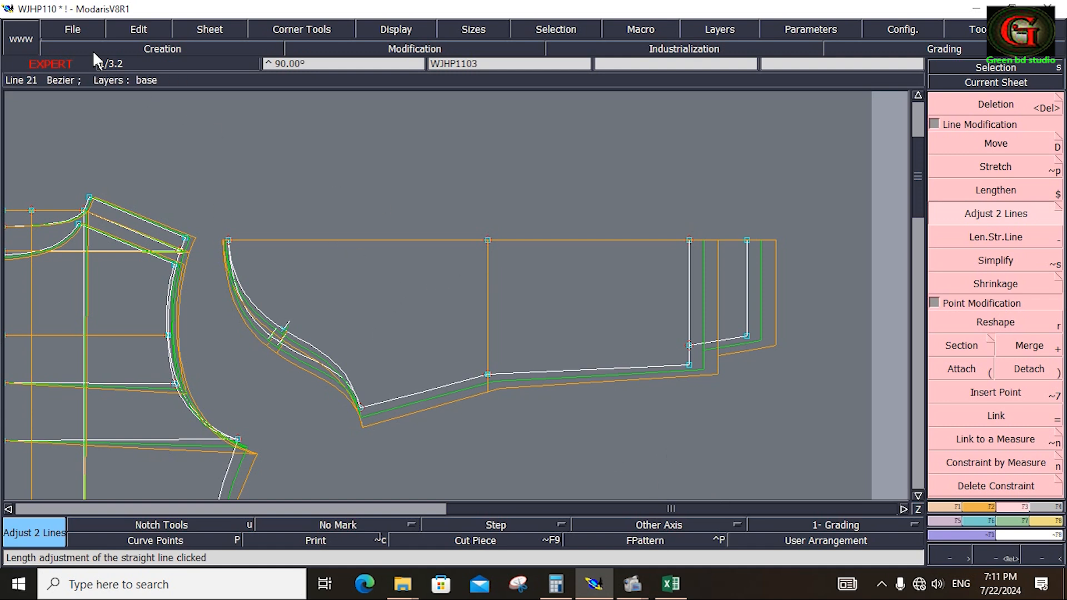
Save the WJHP110 model, continuing past the detected anomalies.
left_click(84, 24)
left_click(92, 88)
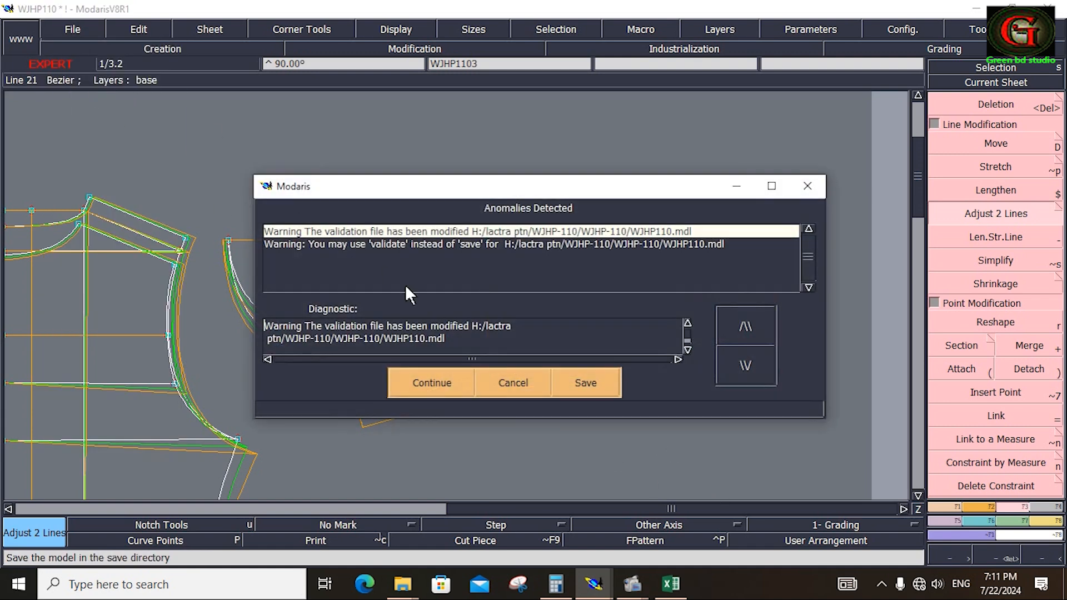
left_click(433, 376)
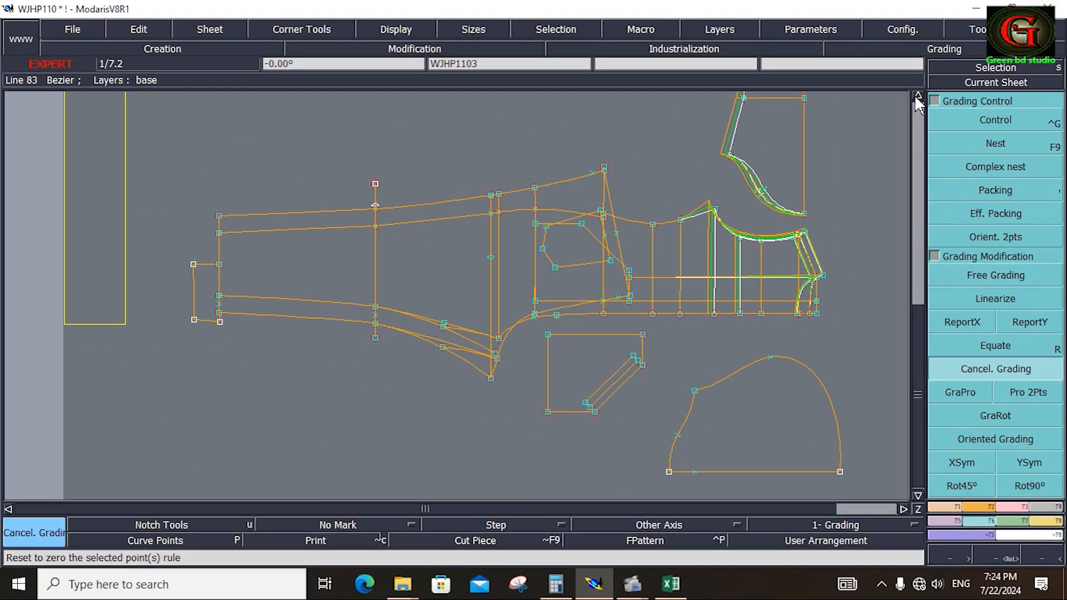
Check the grading increments for the body and legs in the Excel measurement chart and return to the Modaris pattern.
left_click(917, 98)
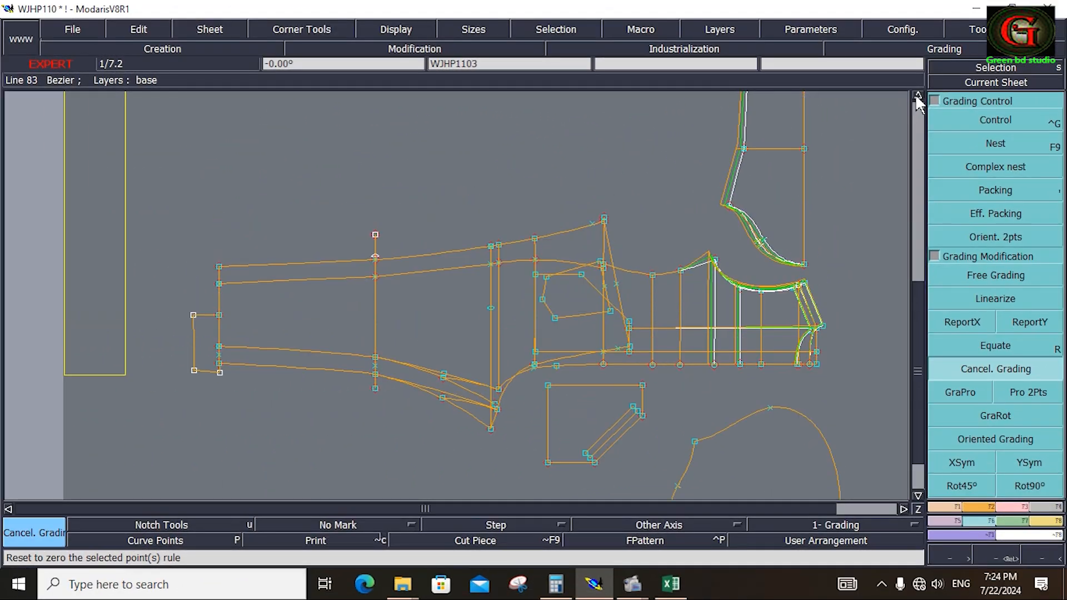
left_click(918, 96)
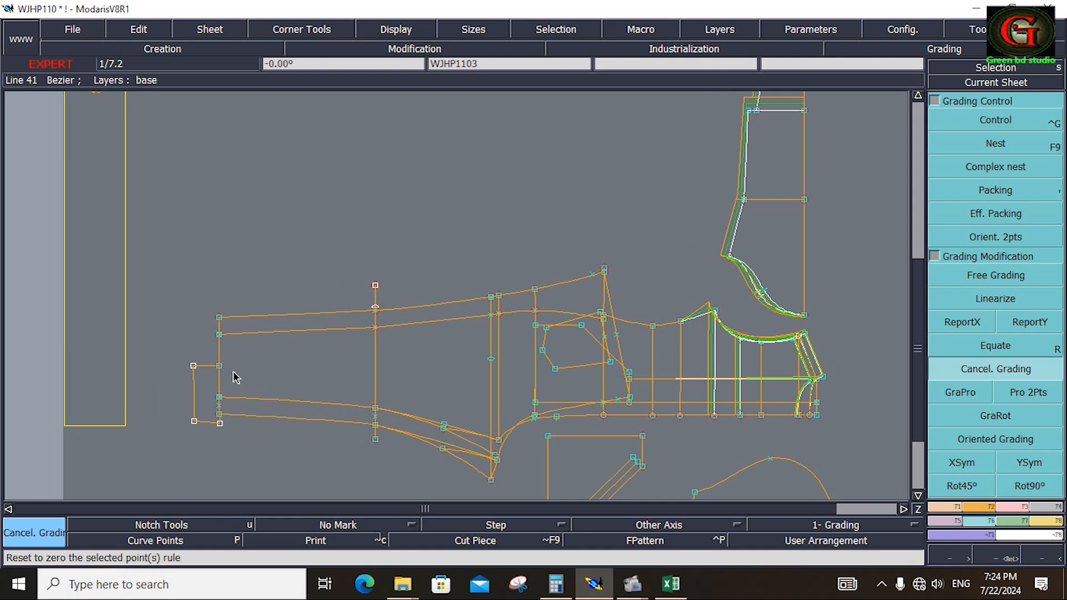
left_click(919, 495)
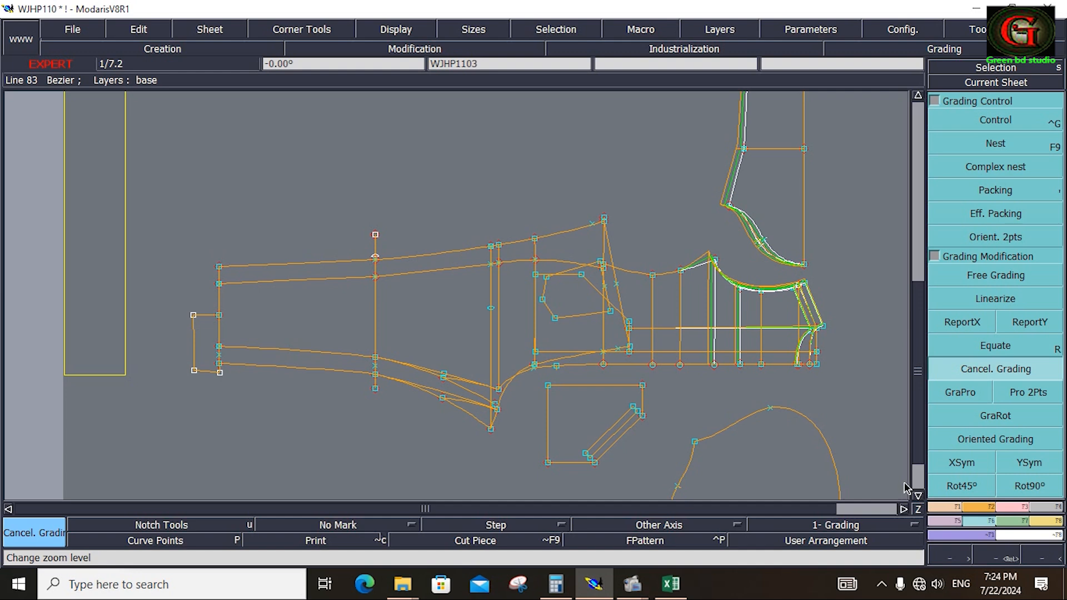
left_click(673, 590)
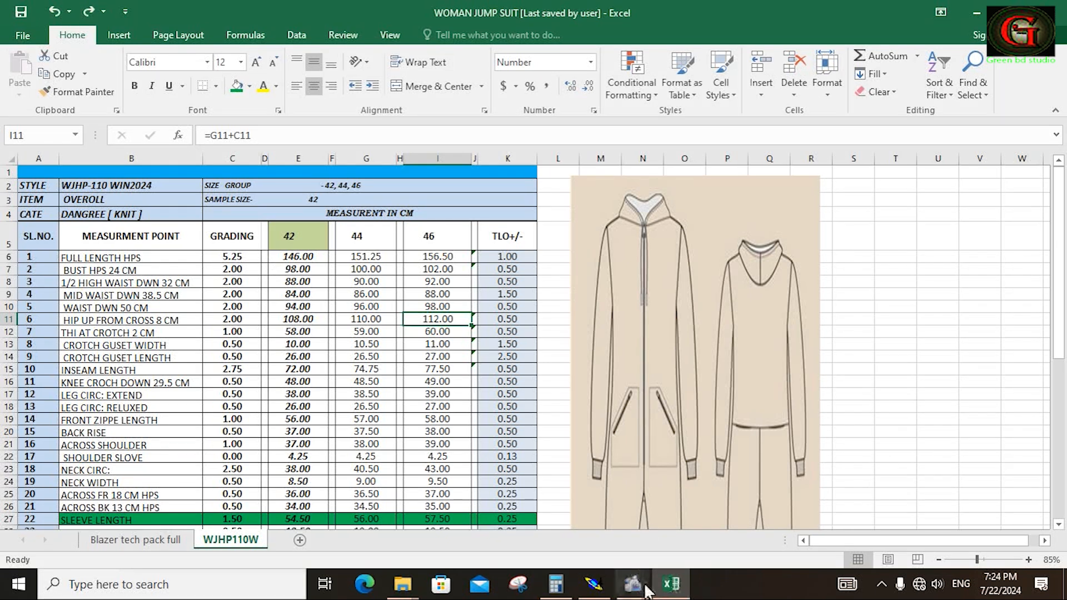
left_click(595, 585)
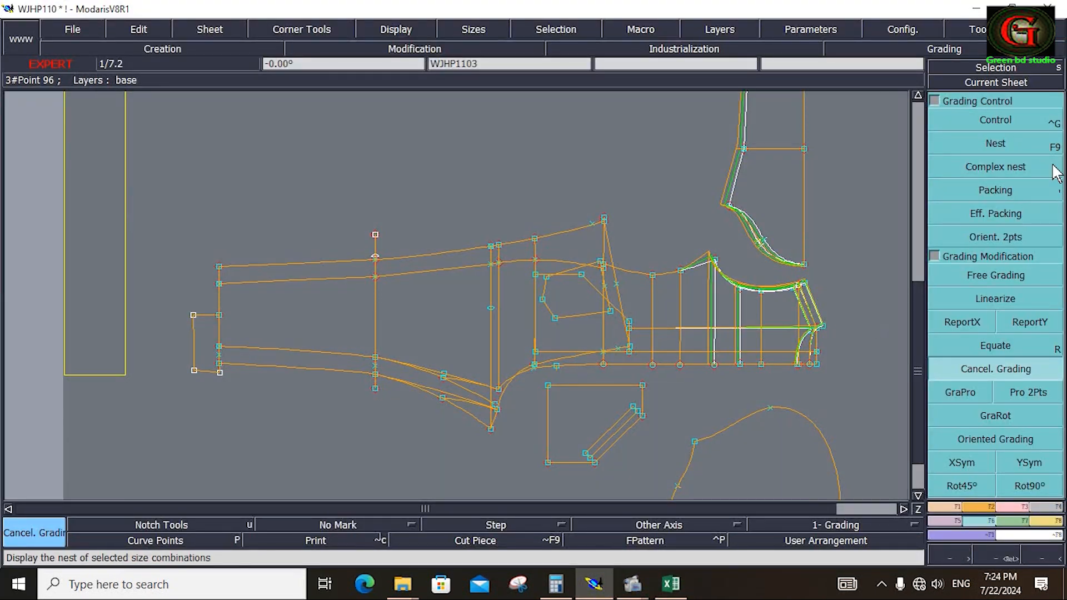
Set the X grading increment (ddx) of the outer side-seam hem point to -5.25 for sizes 44 and 46.
left_click(995, 120)
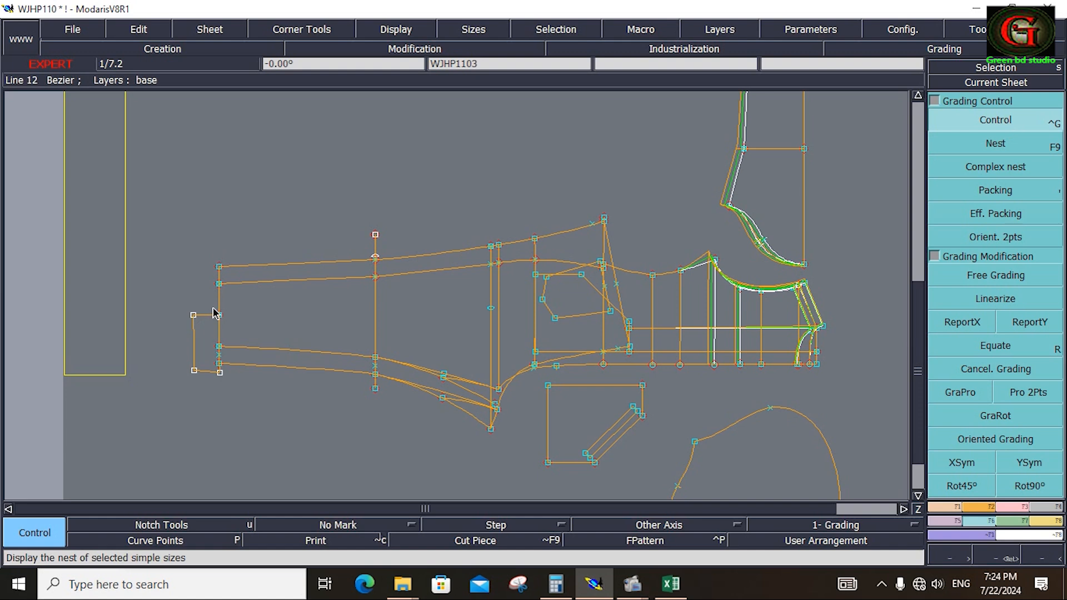
left_click(219, 268)
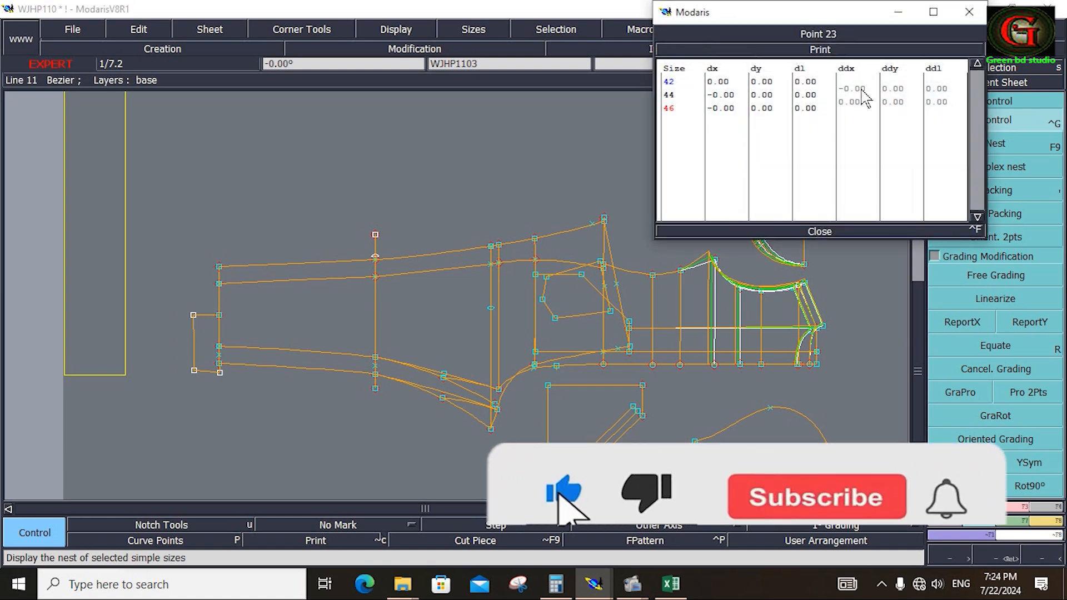
left_click_drag(853, 88, 854, 102)
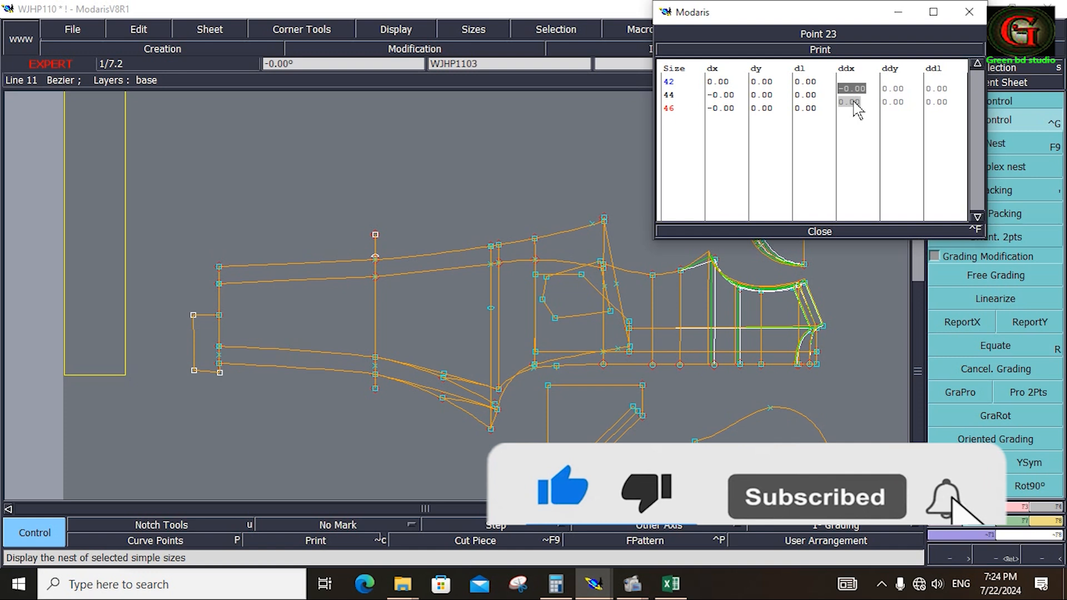
type("-5.")
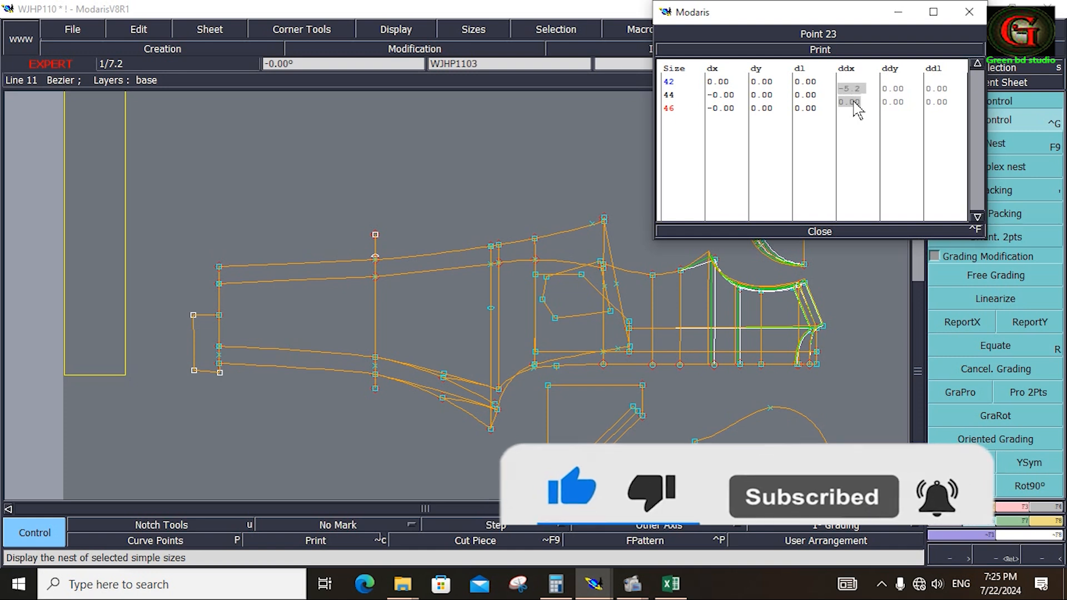
type("25")
key("Return")
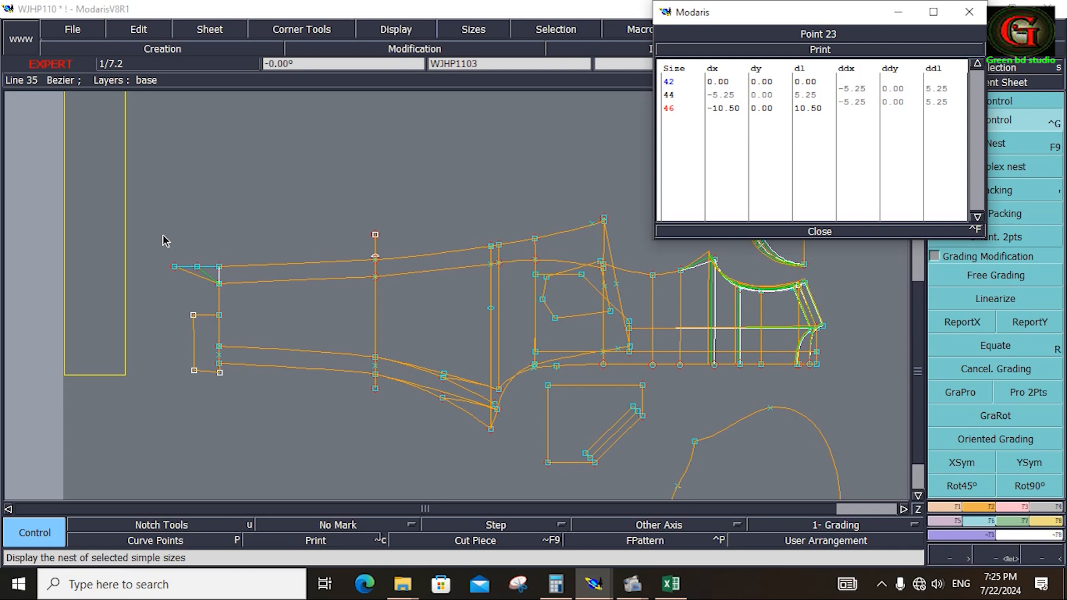
Report the side-seam hem point's X grading to all the remaining leg hem and cuff points with ReportX.
left_click_drag(163, 234, 259, 415)
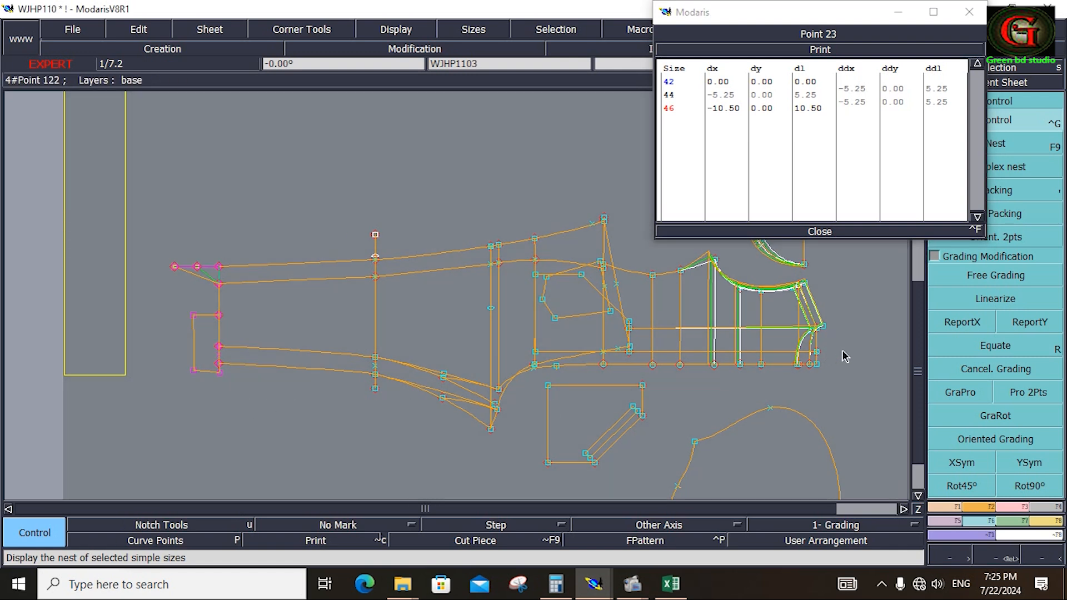
left_click(955, 322)
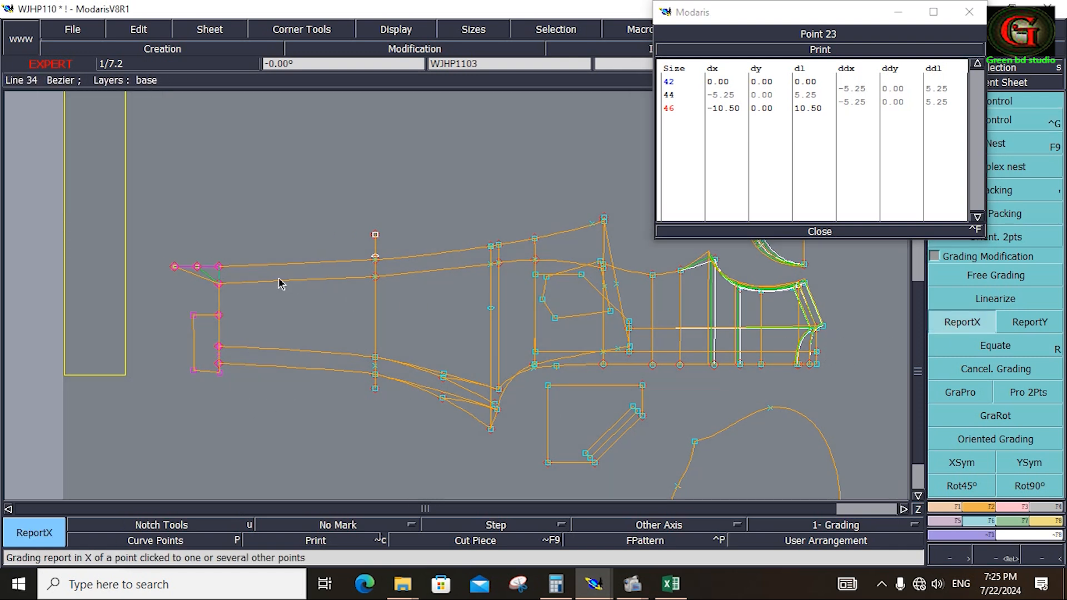
left_click(219, 273)
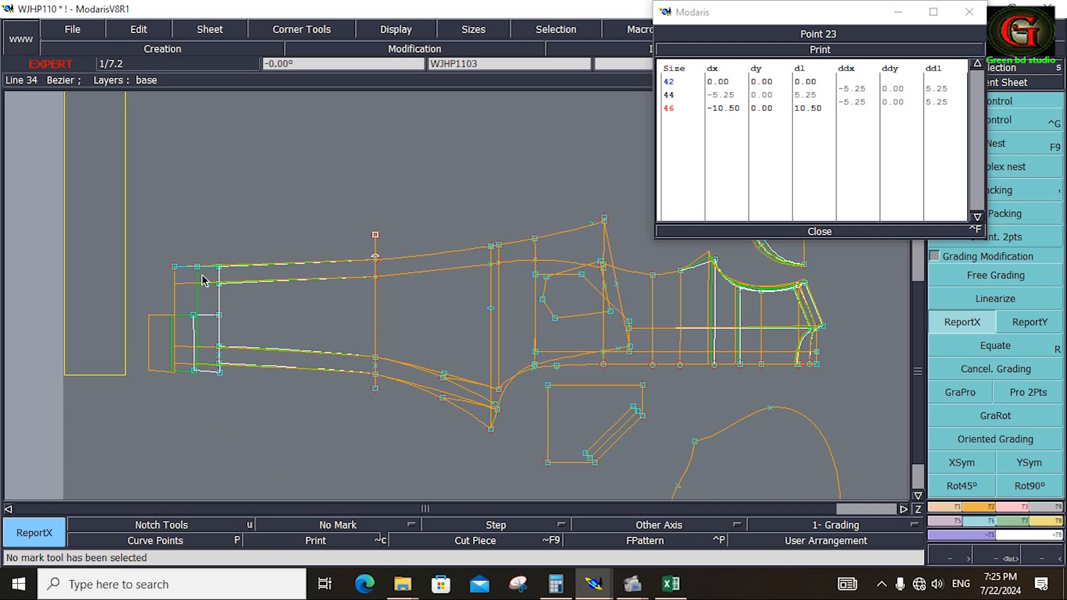
Check the leg circumference grading for the extended and relaxed rows in the Excel chart and return to the Modaris grading table.
left_click(671, 584)
scroll(1062, 314, "down", 4)
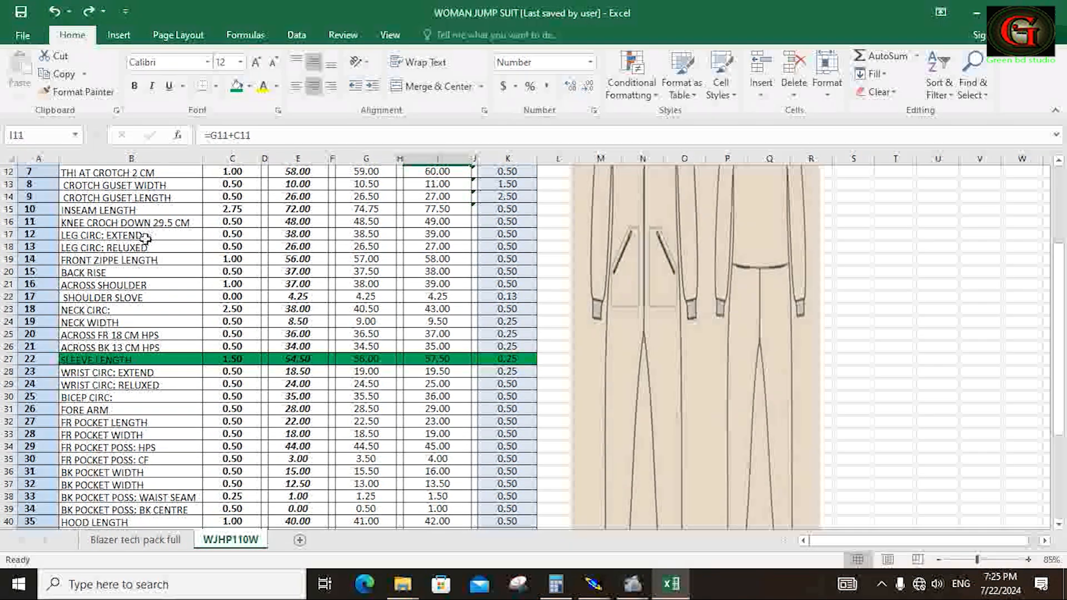
left_click_drag(88, 243, 423, 247)
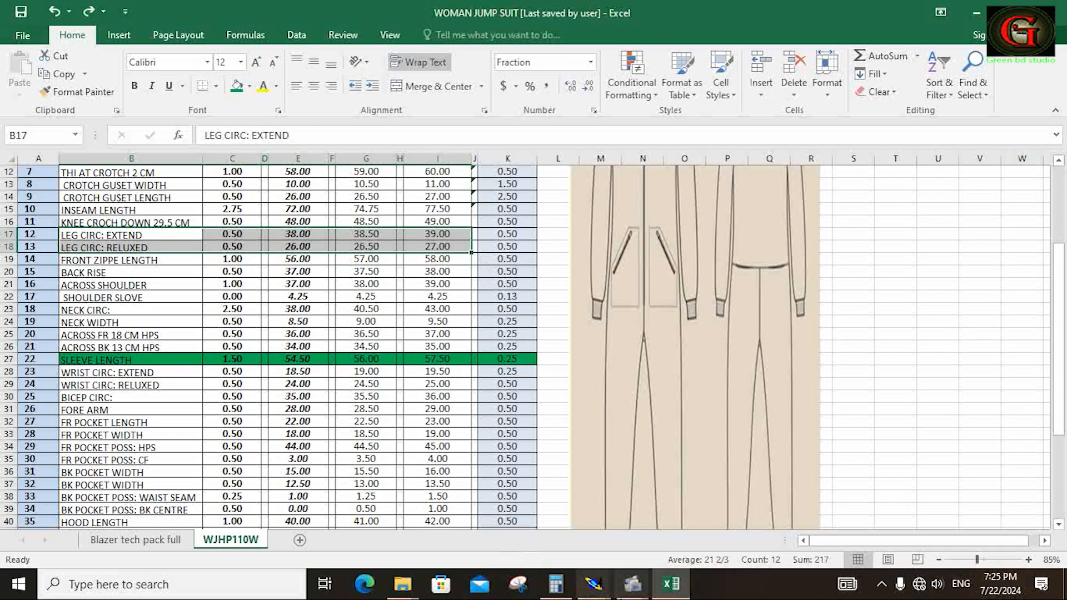
mouse_move(599, 593)
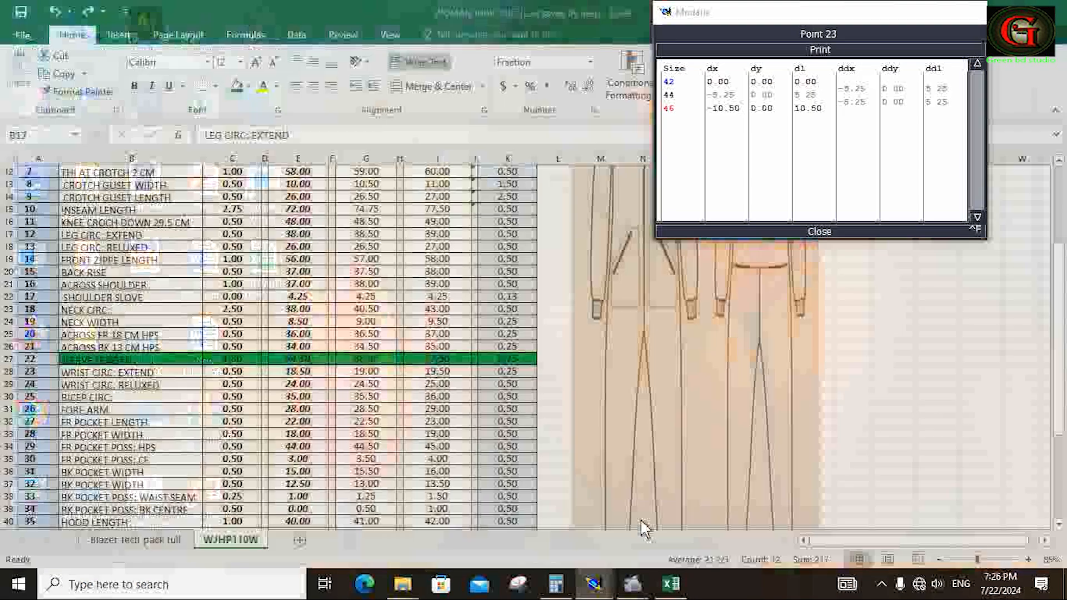
left_click(640, 519)
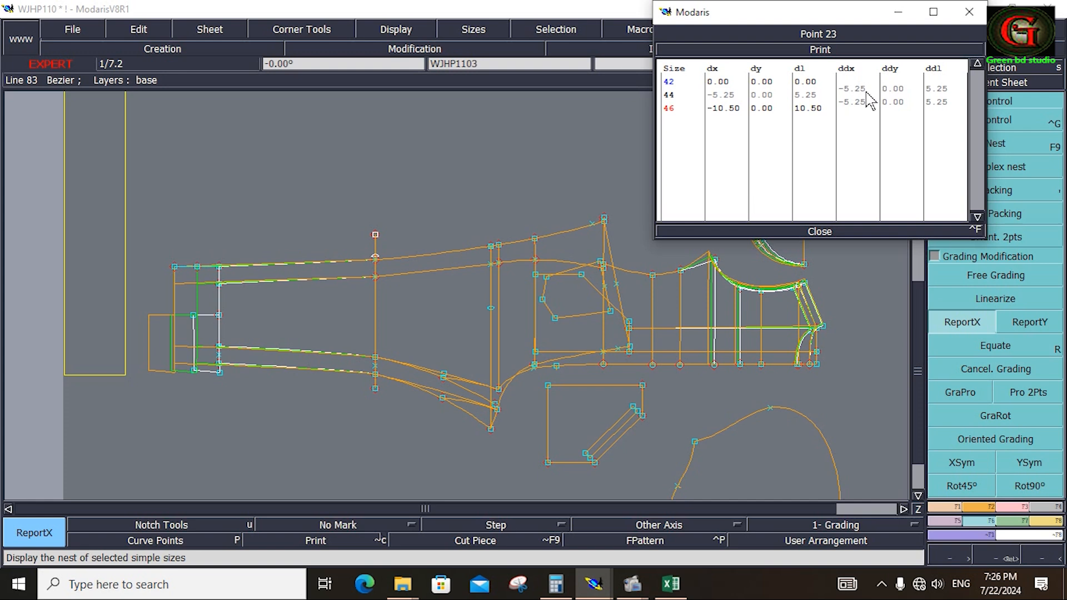
Try a Y grading increment (ddy) of -0.25 on the outer side-seam hem point for sizes 44 and 46.
mouse_move(895, 97)
left_mouse_down()
mouse_move(898, 110)
mouse_move(894, 102)
left_mouse_up()
type("-.25")
key("Return")
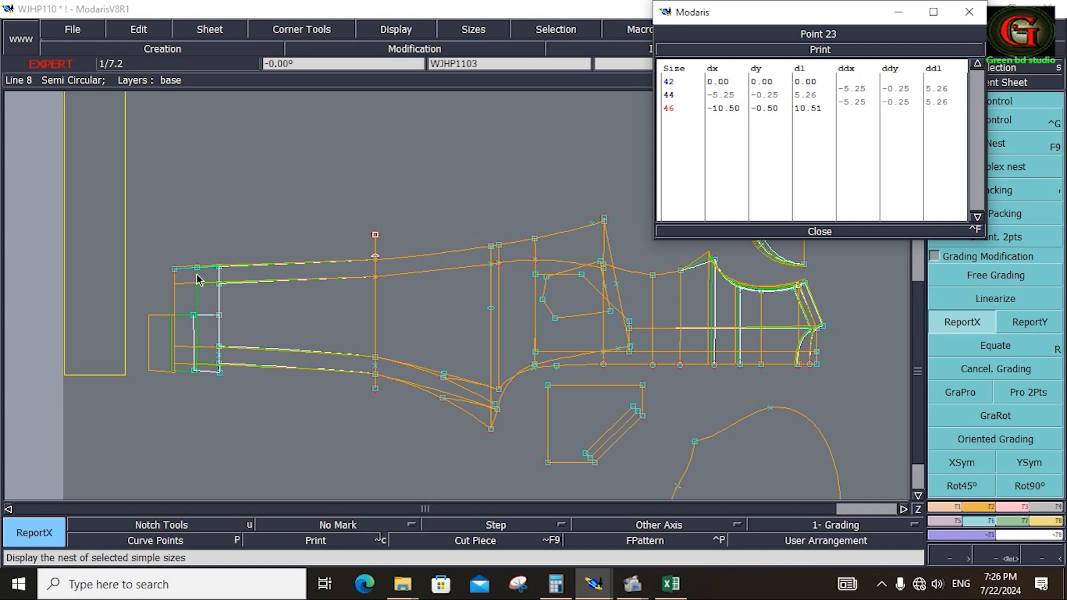
Set the outer side-seam hem point's ddy to 0.25 for both sizes and report it in Y to the neighbouring side-seam hem point.
left_click_drag(901, 89, 902, 100)
type(".")
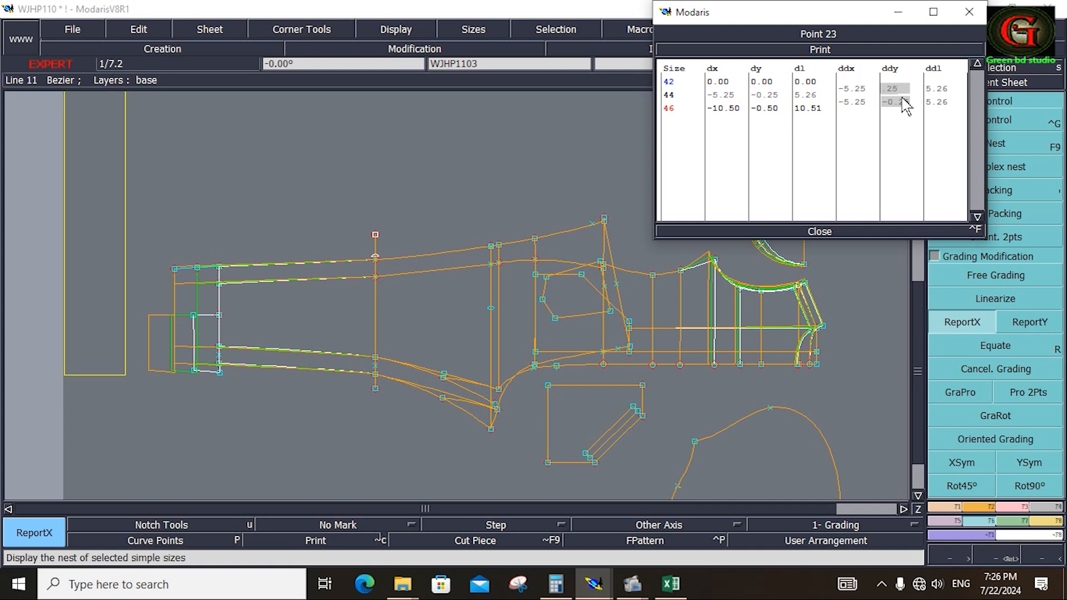
key("Return")
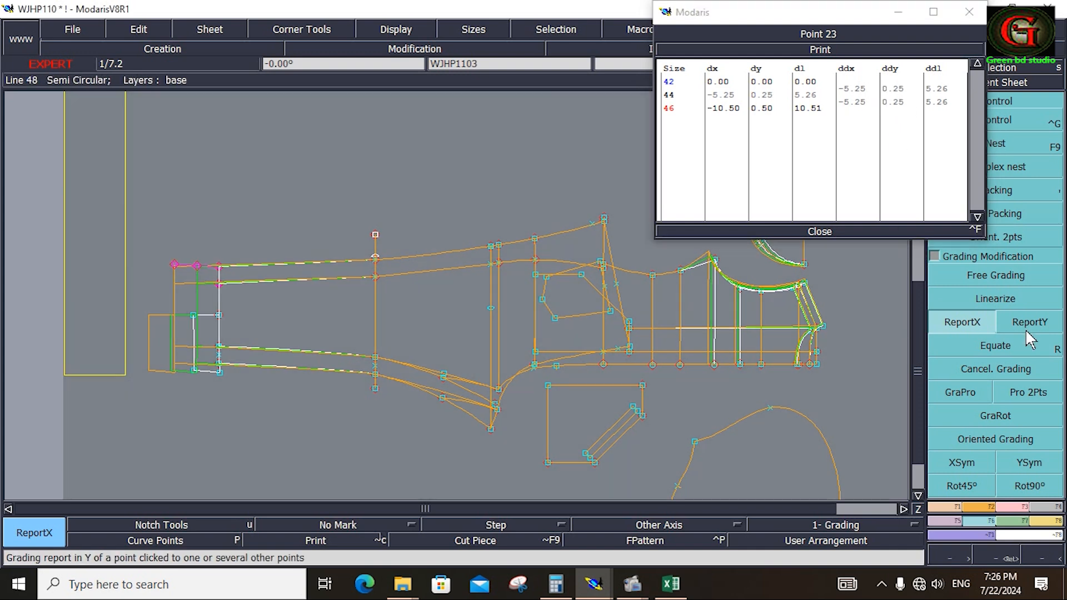
left_click(1030, 323)
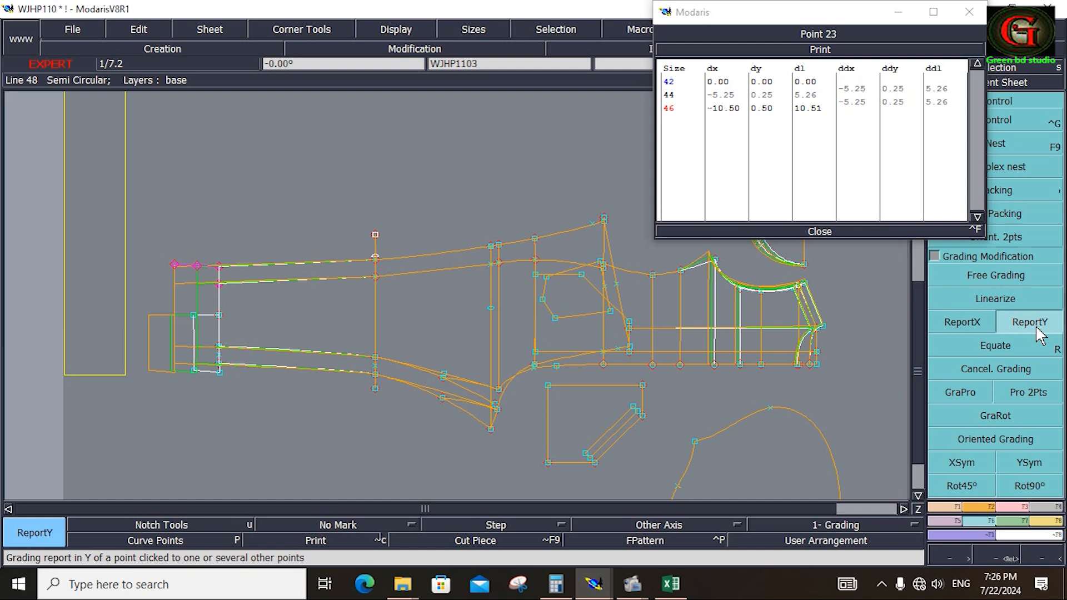
left_click(175, 267)
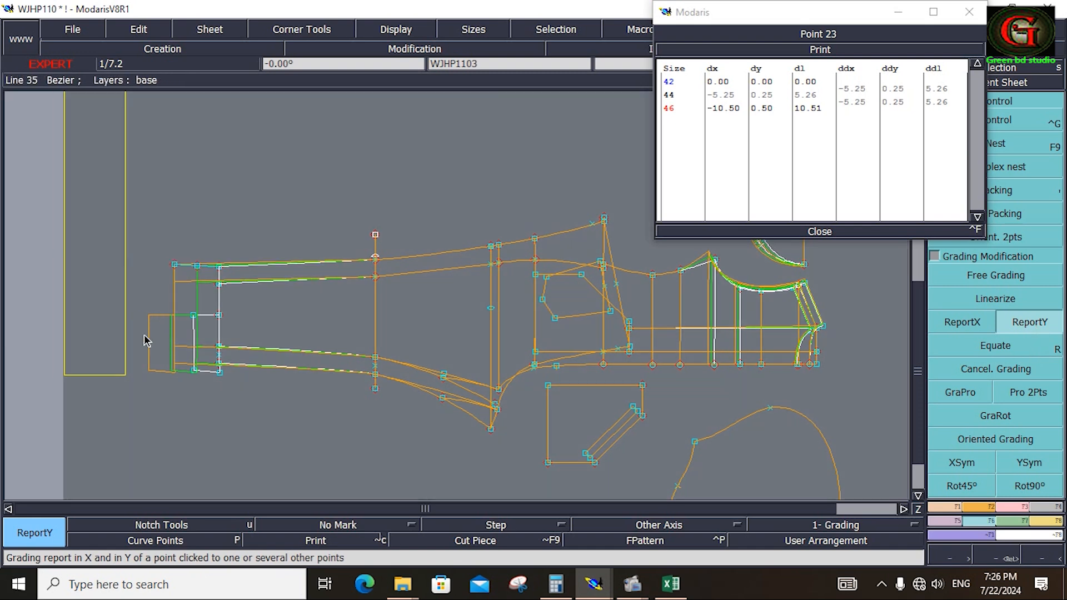
Report the Y grading to the inseam-side hem points and mirror it about the X axis with XSym.
left_click_drag(143, 340, 252, 386)
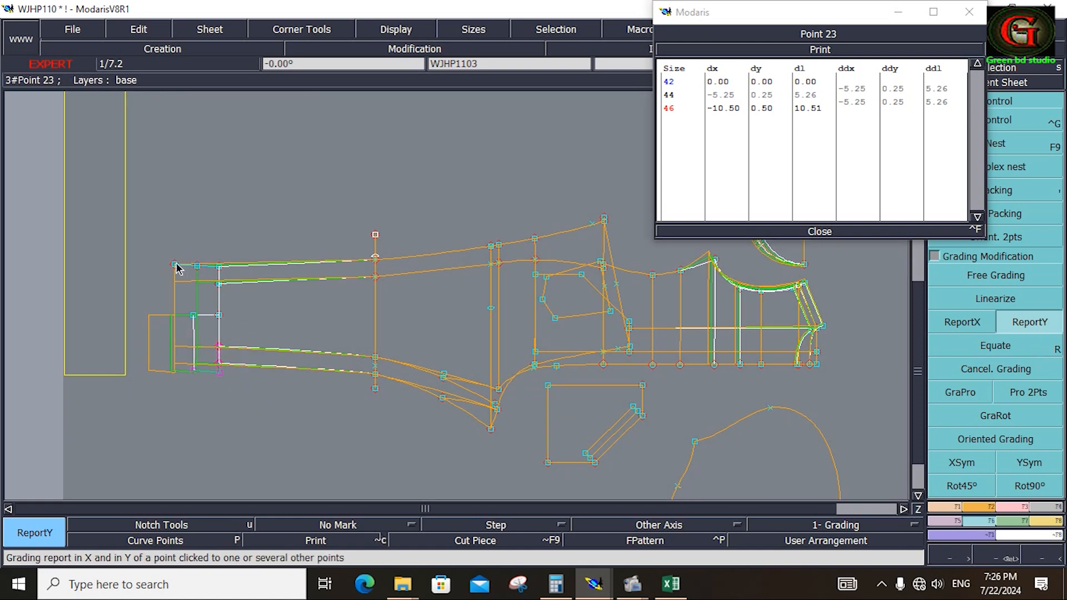
left_click(196, 370)
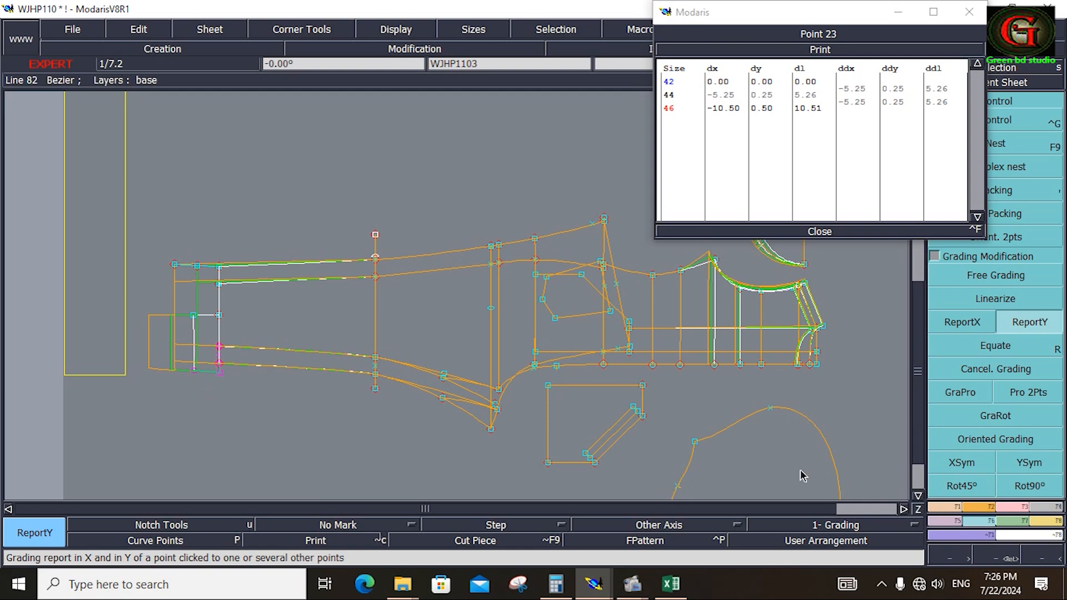
left_click(958, 464)
left_click(218, 375)
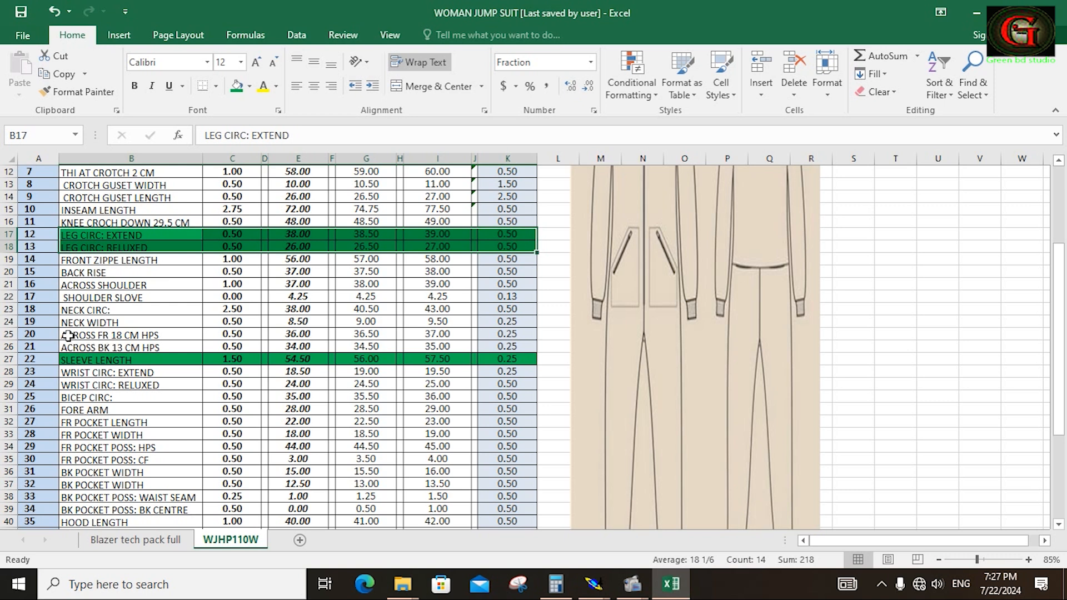
Mark the chart rows from Across Shoulder through Across BK 13 CM HPS as done with a green fill.
left_click_drag(68, 336, 510, 349)
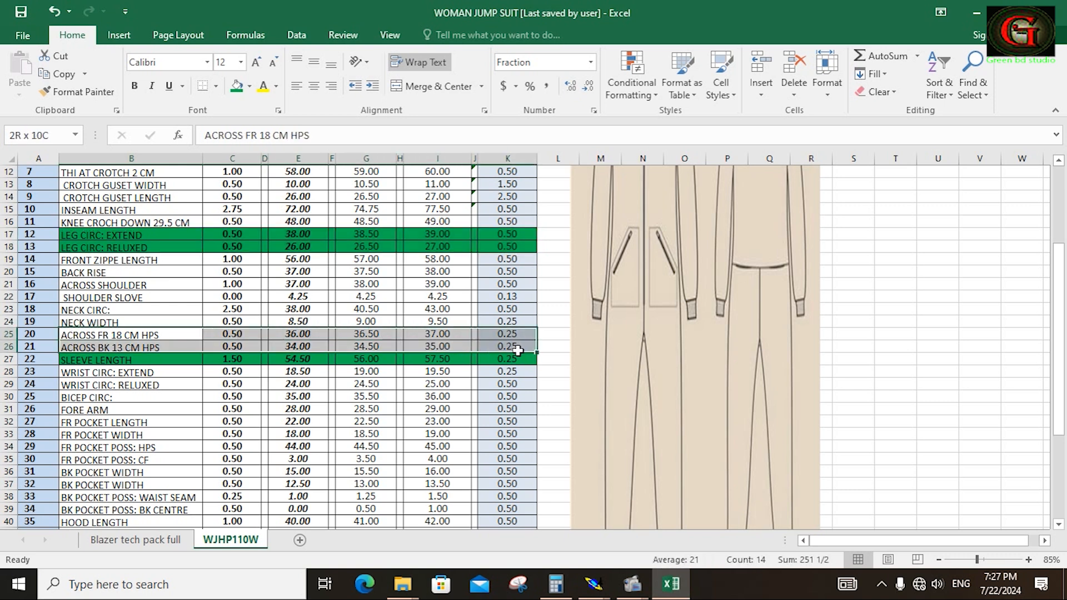
left_click(237, 87)
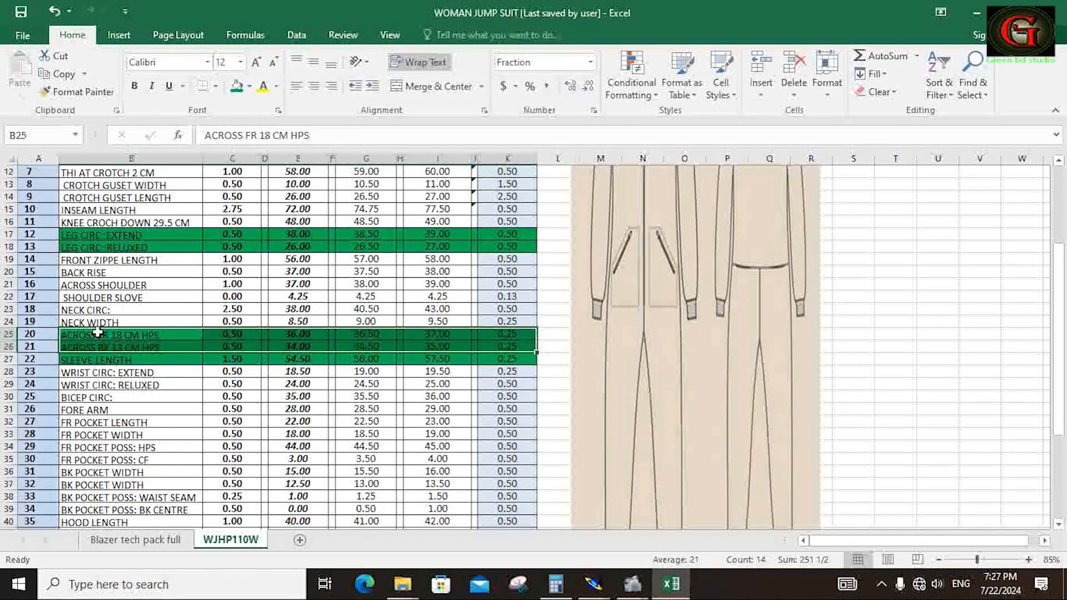
left_click_drag(63, 310, 489, 323)
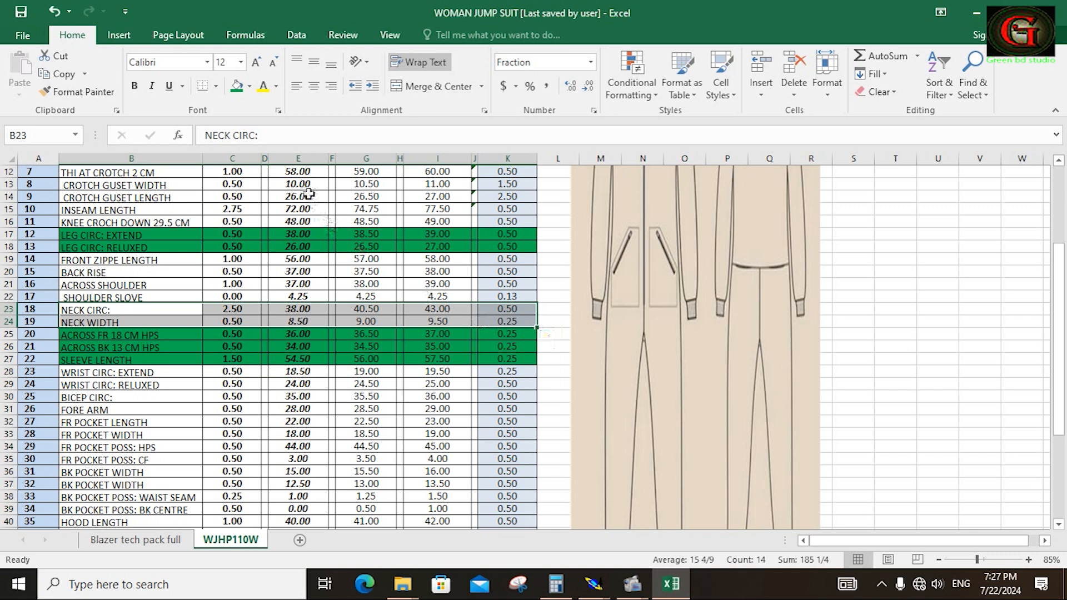
left_click(237, 86)
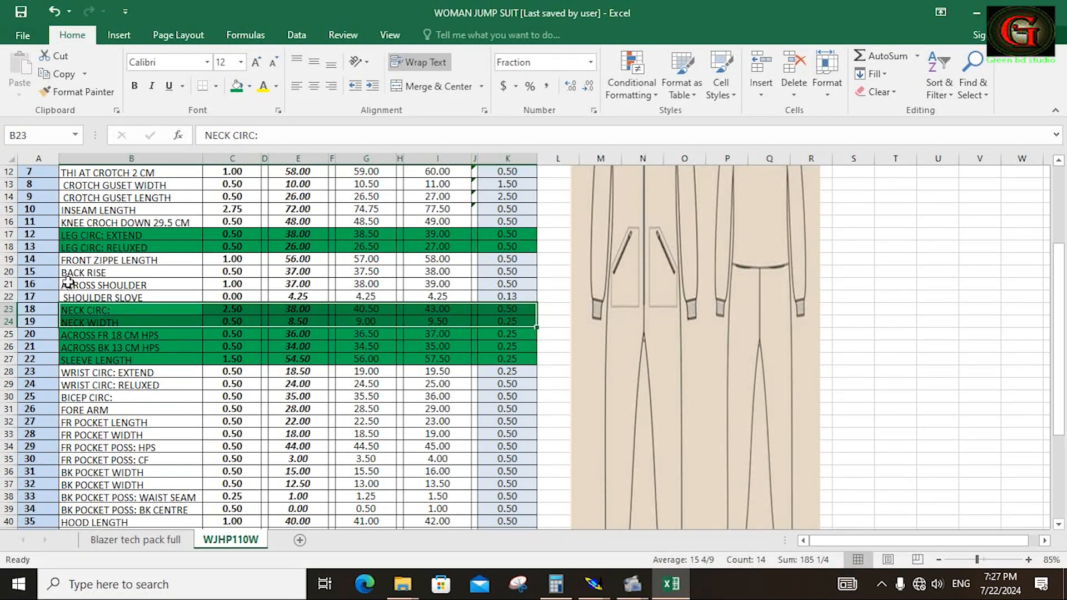
left_click_drag(67, 283, 507, 297)
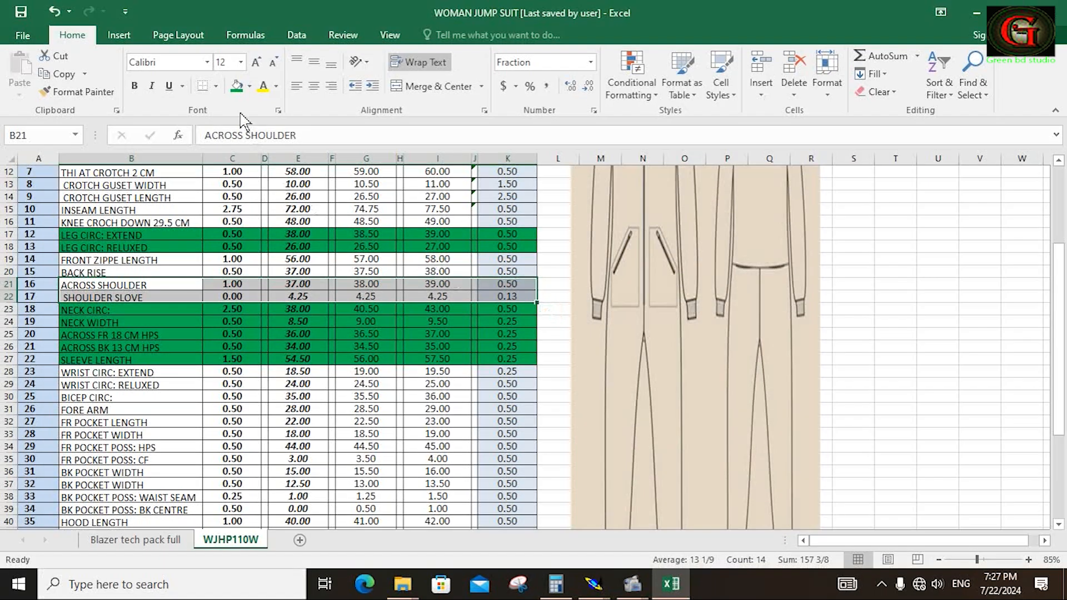
left_click(237, 85)
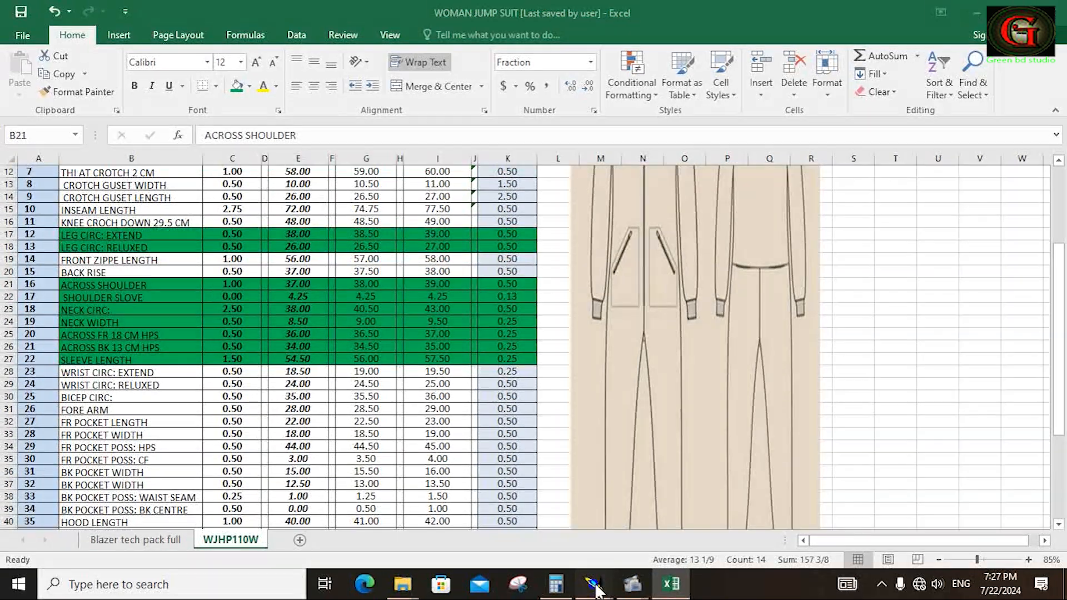
Return to Modaris, close the grading table and save the WJHP110 model, continuing past the detected anomalies.
mouse_move(595, 587)
left_click(543, 519)
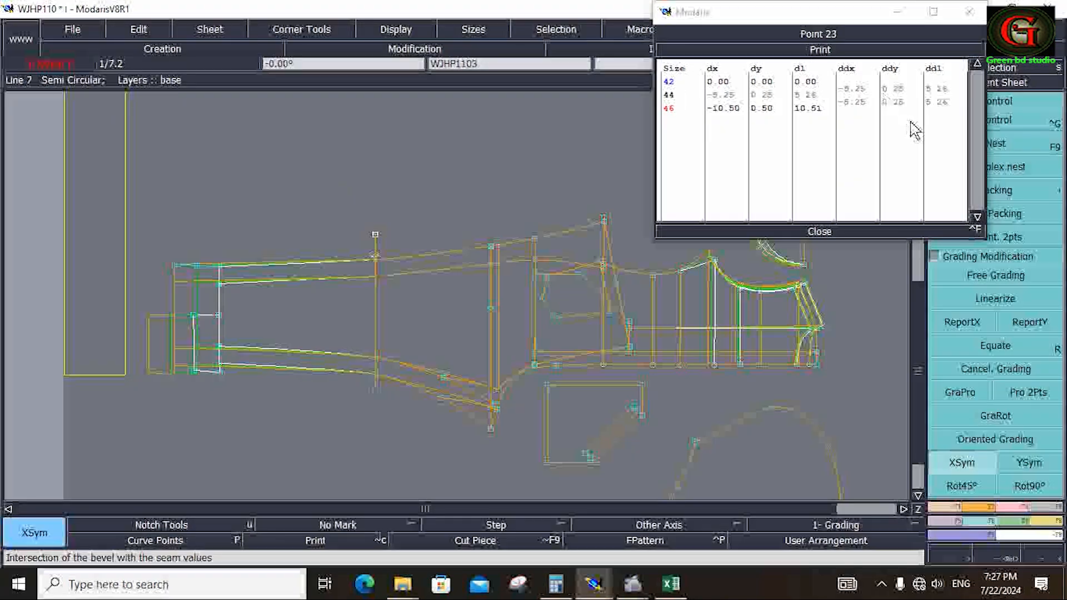
left_click(824, 229)
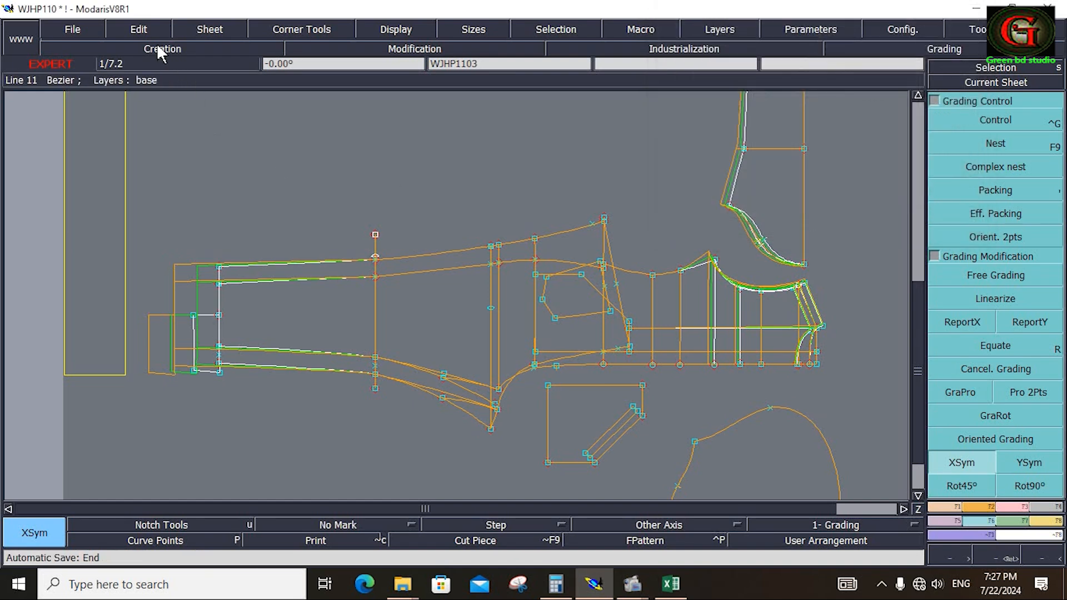
left_click(85, 25)
left_click(99, 92)
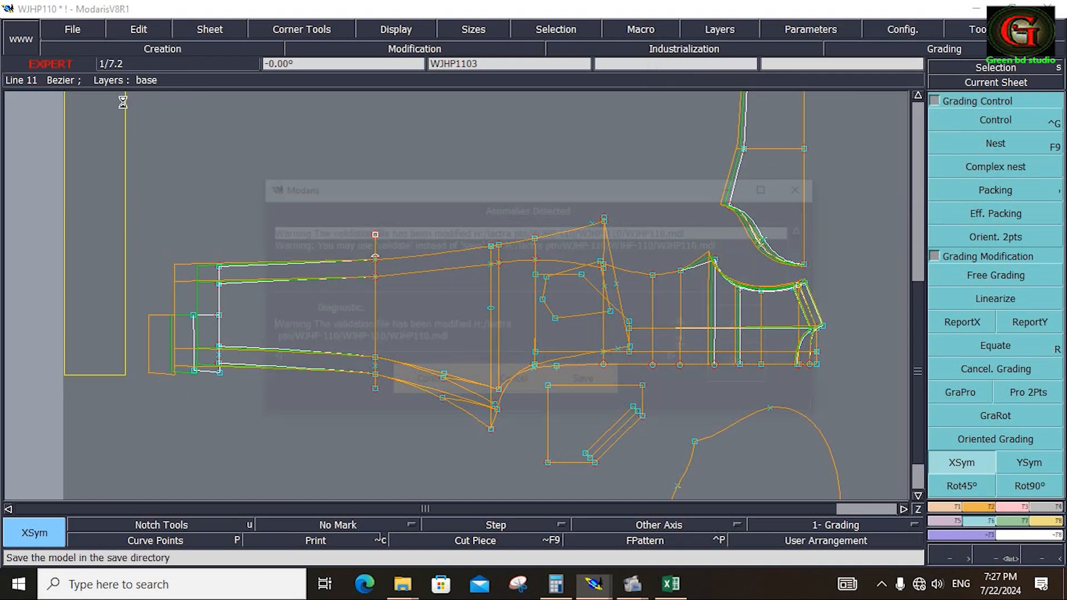
left_click(434, 385)
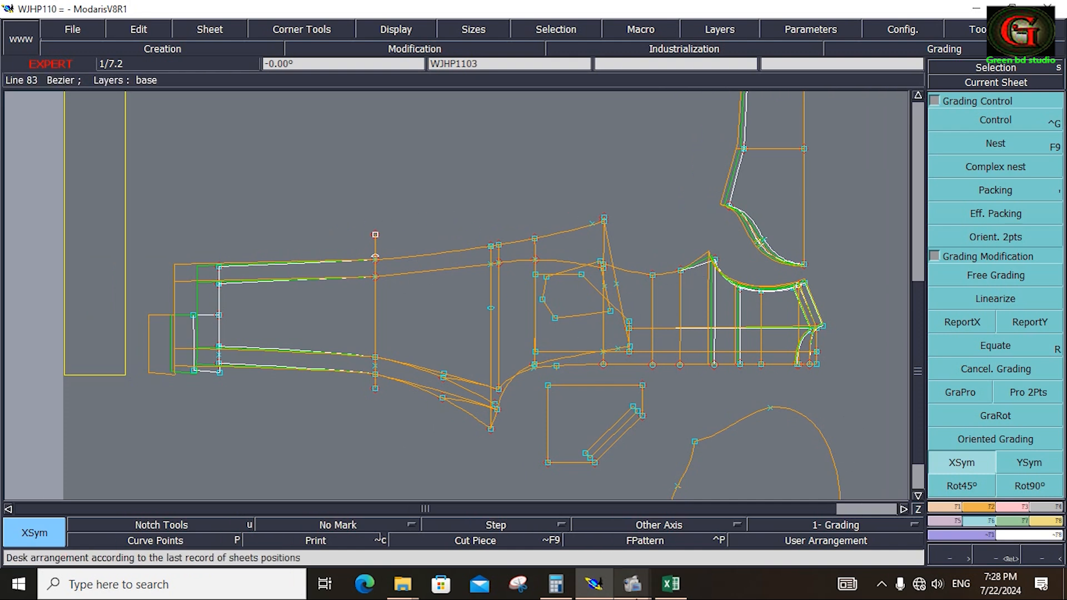
Switch to the Excel measurement chart and bring up its first measurement rows.
left_click(671, 584)
scroll(254, 266, "up", 4)
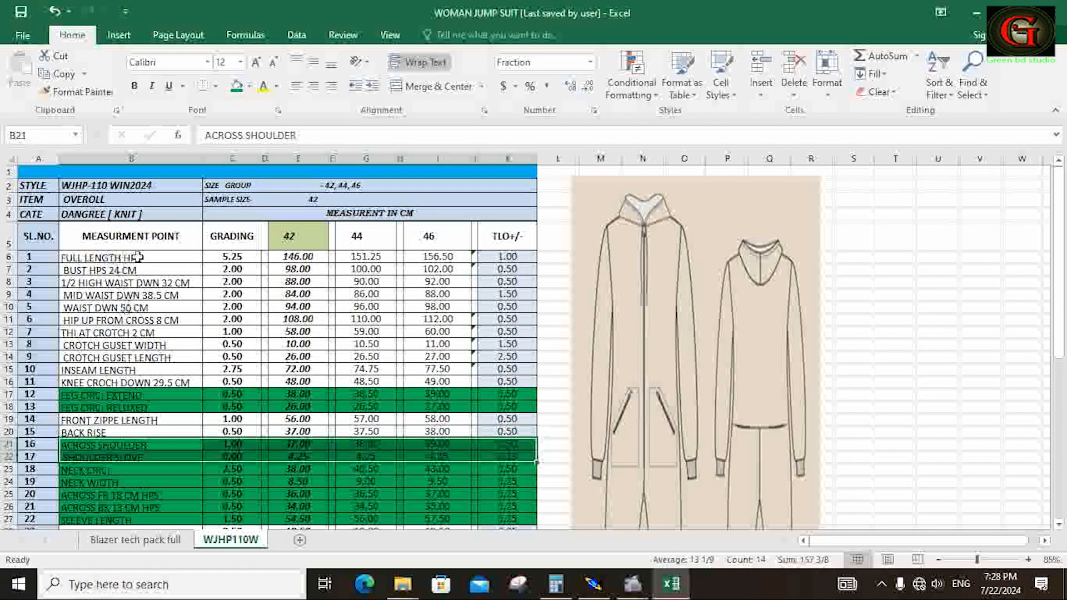
left_click_drag(58, 259, 530, 321)
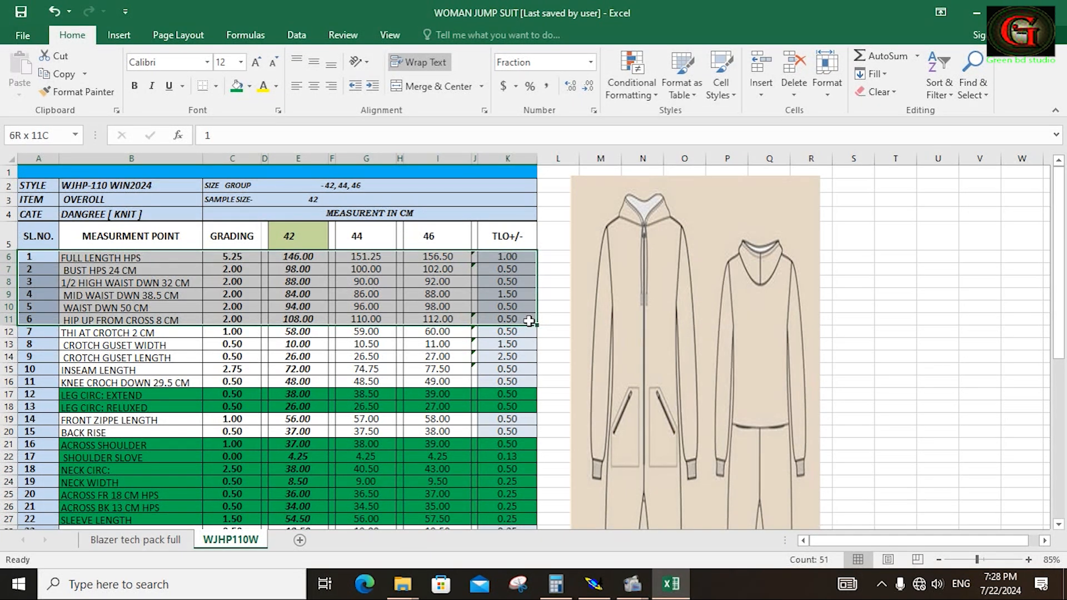
left_click_drag(528, 321, 525, 275)
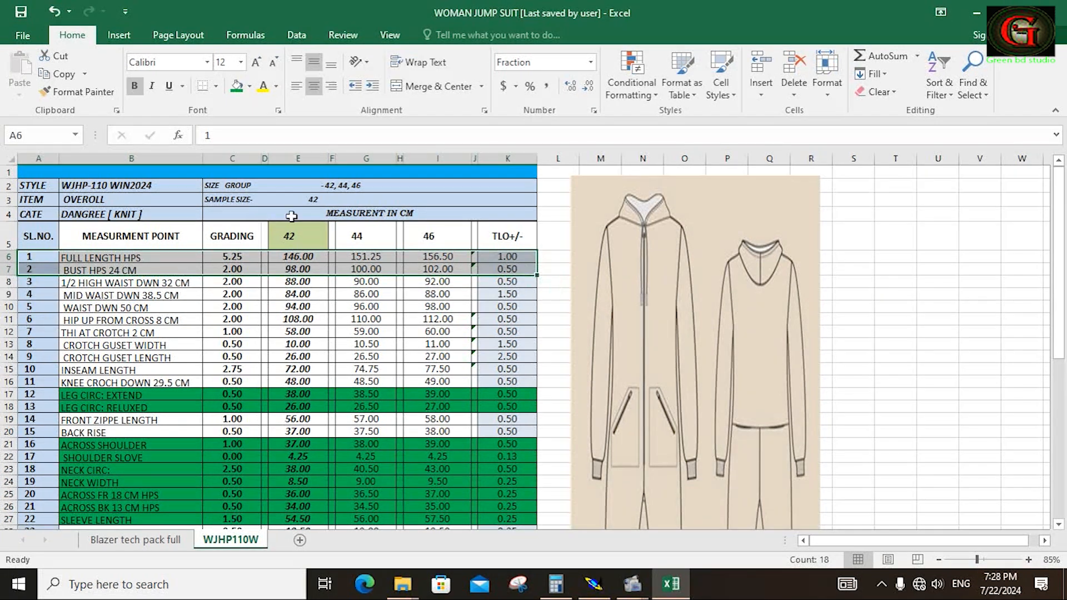
left_click(235, 88)
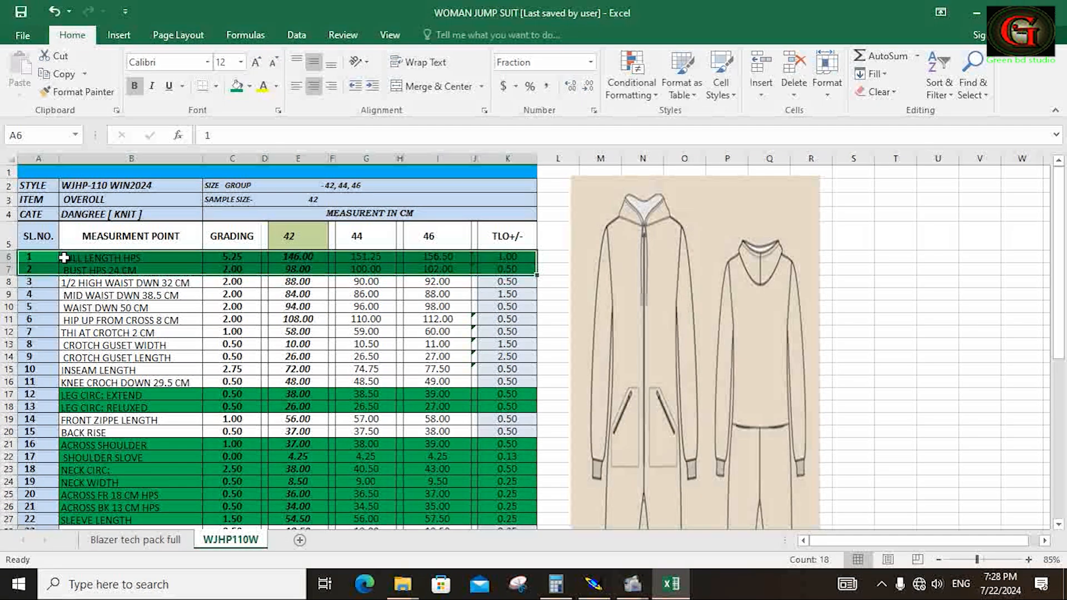
key("ctrl+z")
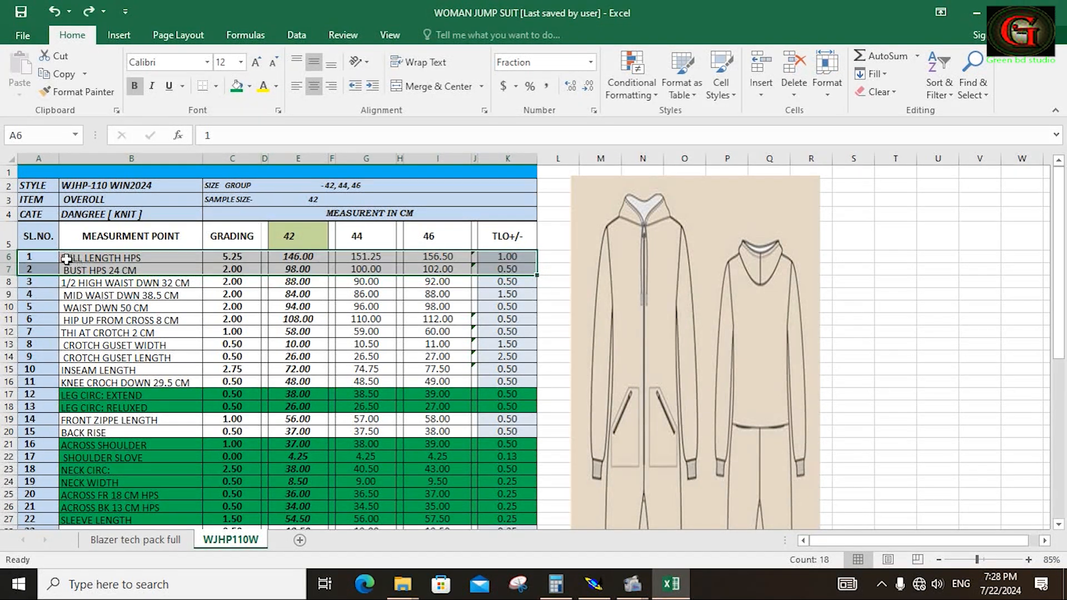
Fill the chart rows from Full Length HPS through Hip Up From Cross 8 CM green, leaving out the serial number column.
left_click_drag(65, 258, 519, 319)
left_click(237, 86)
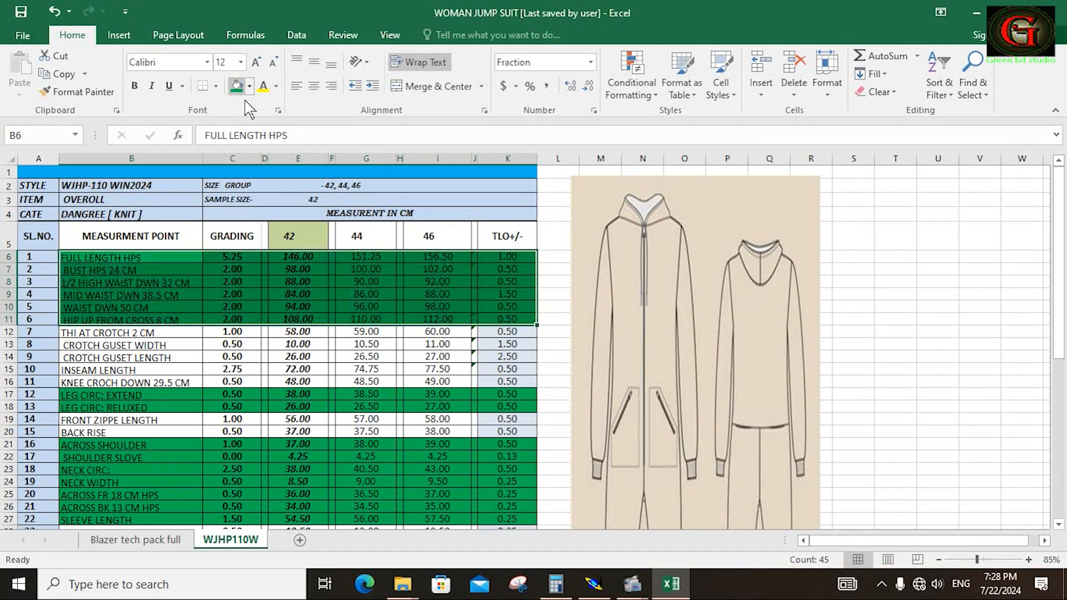
Switch to Modaris and copy the underarm point's Y grading to the body points from the pocket area up to the underarm.
right_click(957, 305)
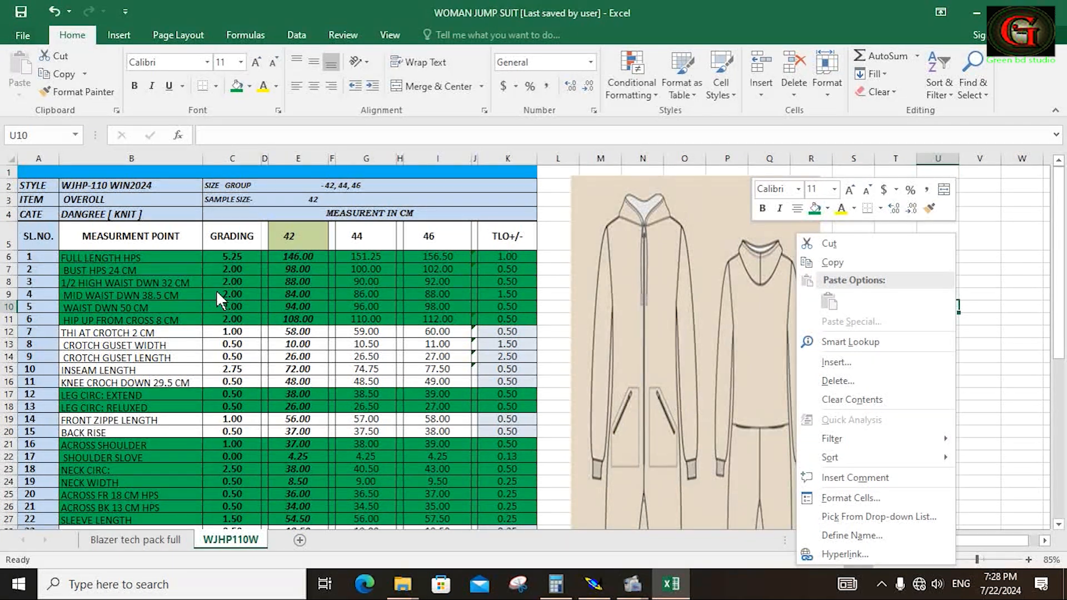
left_click(593, 584)
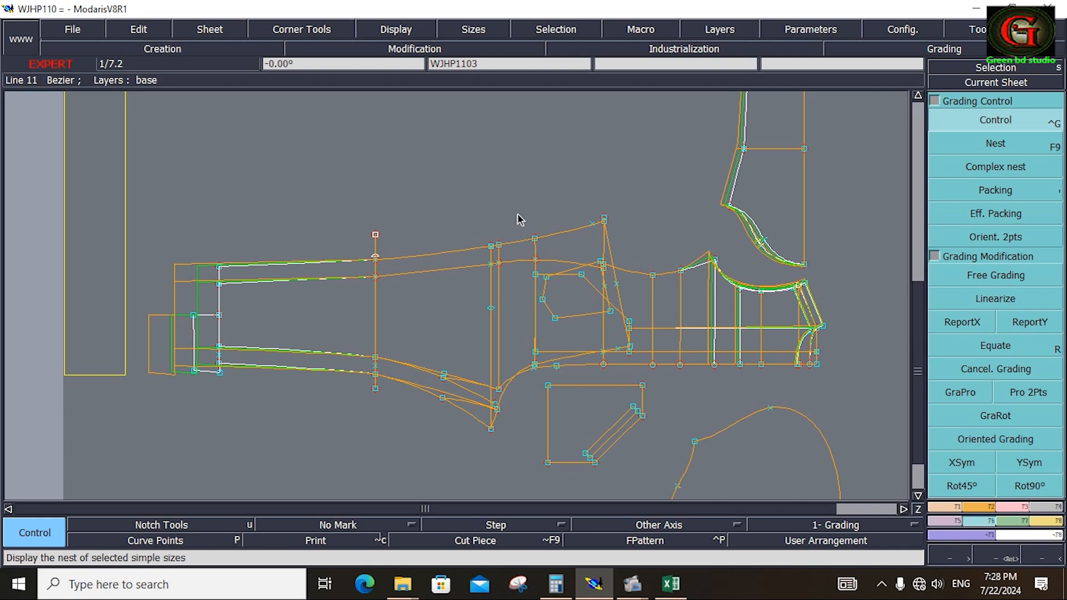
left_click_drag(514, 201, 722, 377)
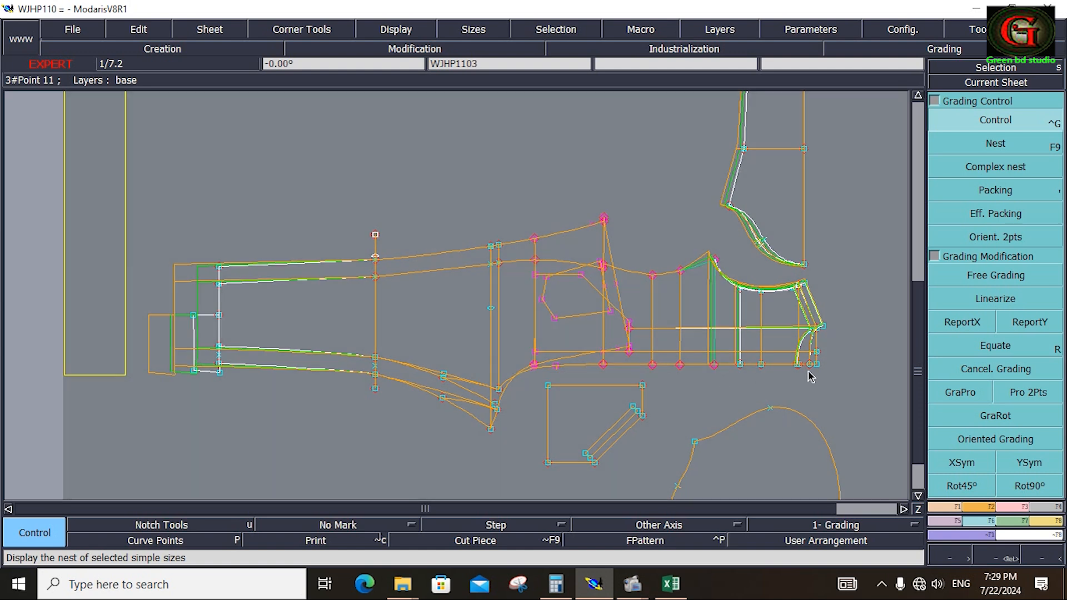
left_click(1020, 319)
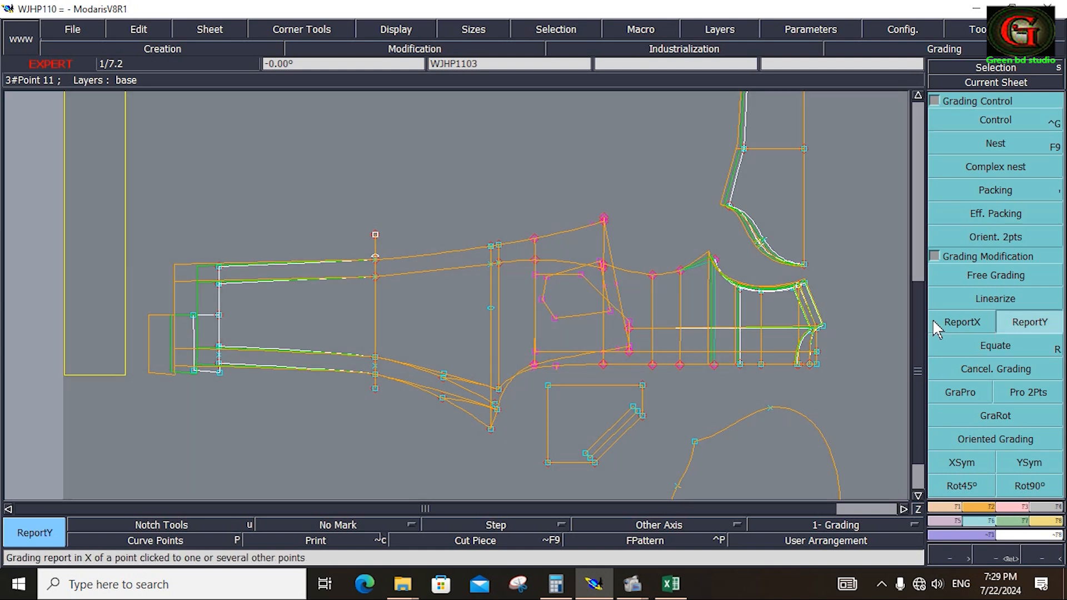
left_click(716, 262)
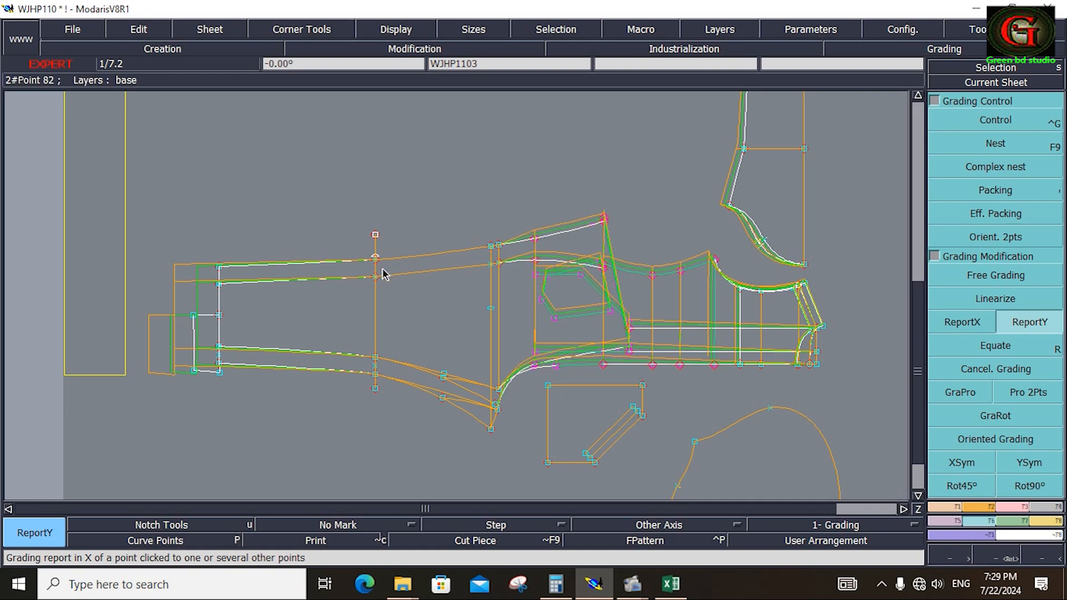
Switch to the Excel chart and fill the Knee Croch Down 29.5 CM row green.
left_click(671, 584)
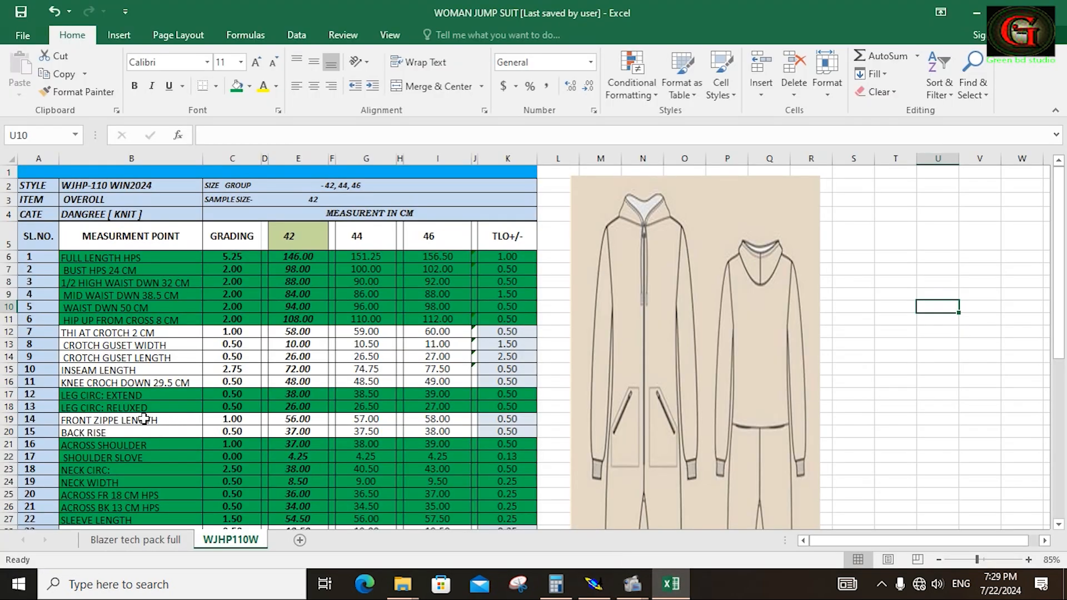
left_click_drag(66, 385, 315, 390)
left_click_drag(461, 383, 507, 381)
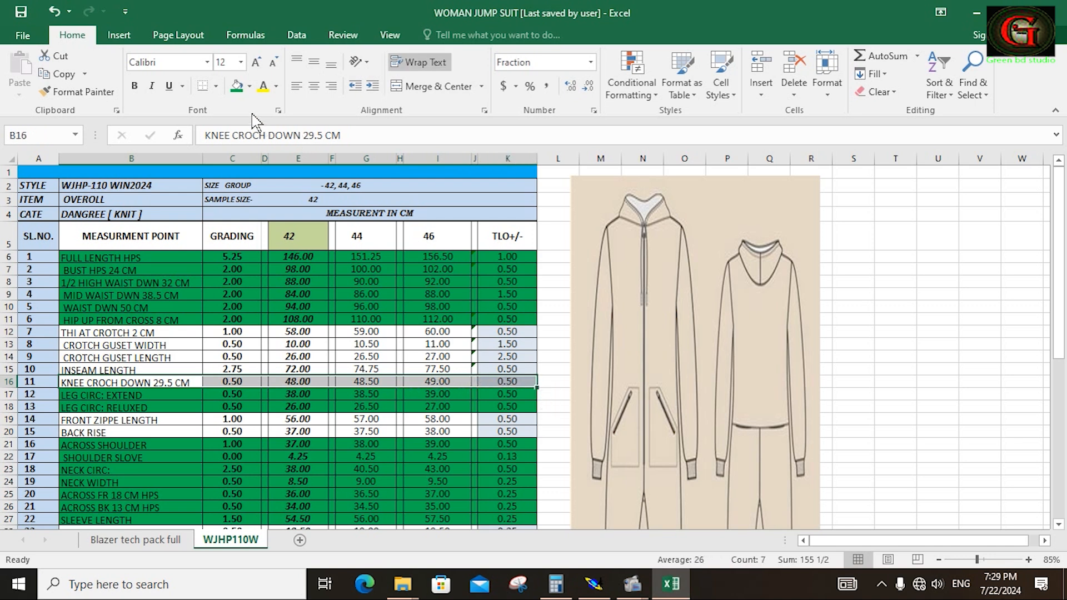
left_click(237, 86)
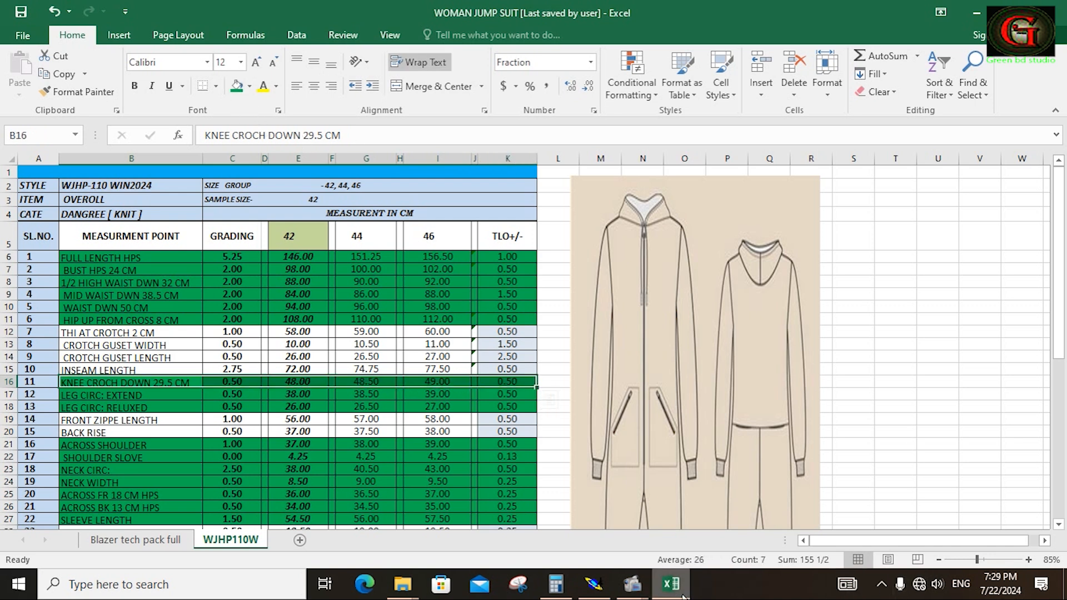
Return to Modaris and grade the outer side seam proportionally between the upper hip point and the leg hem corner.
left_click(594, 584)
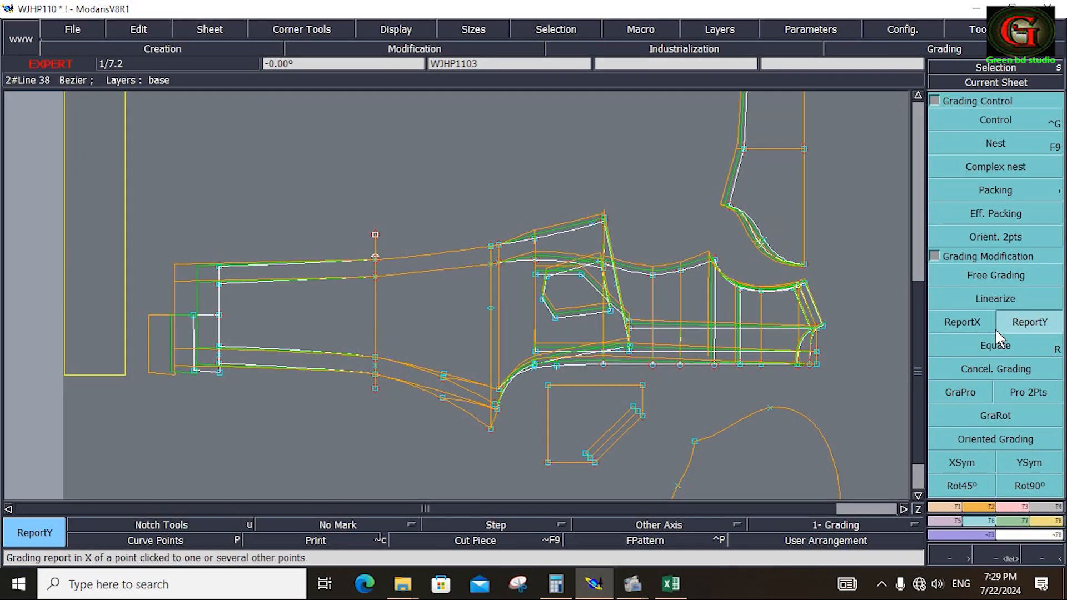
left_click(961, 396)
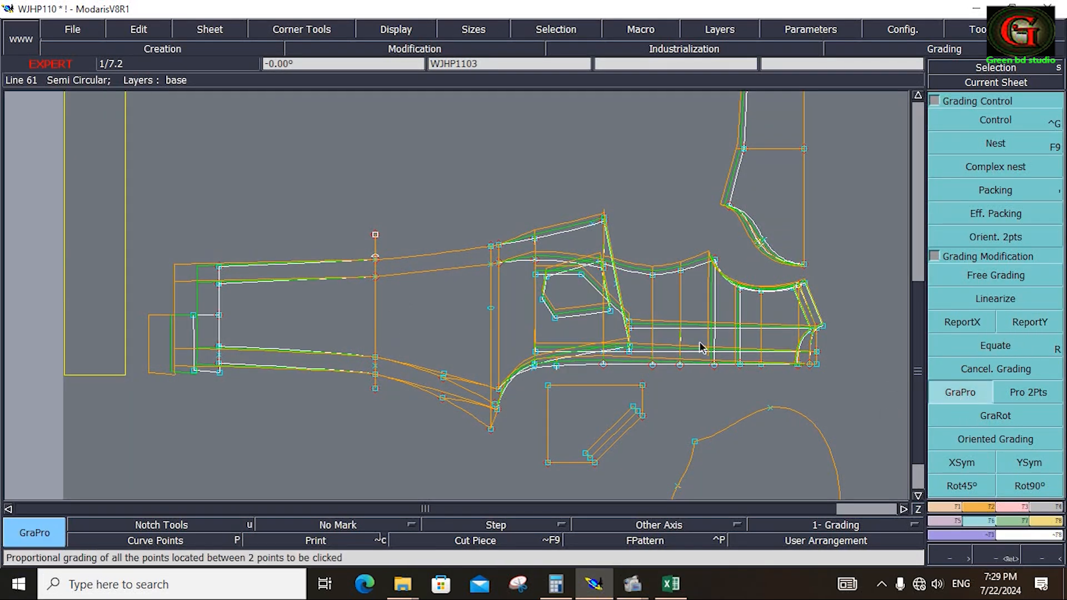
left_click(606, 220)
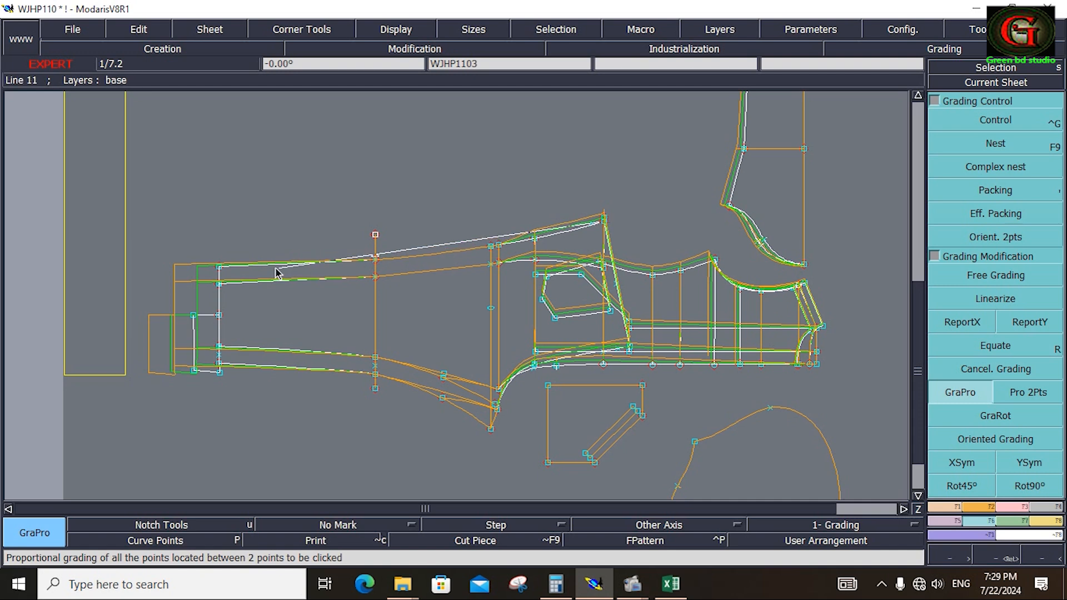
left_click(220, 268)
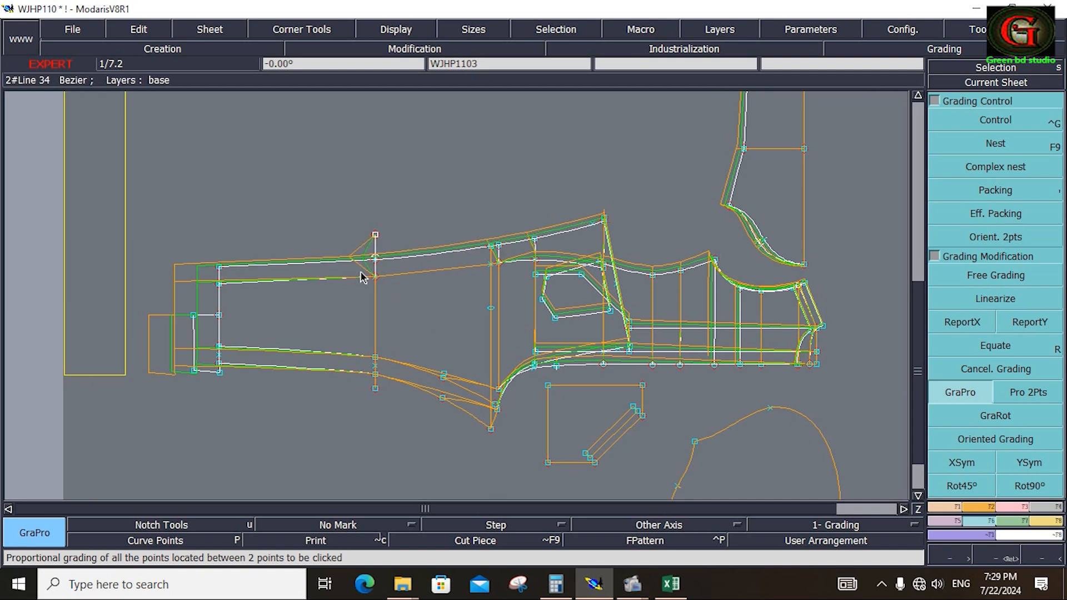
Copy the X grading of the outer side seam's knee point to all points on the knee line.
left_click_drag(345, 221, 398, 400)
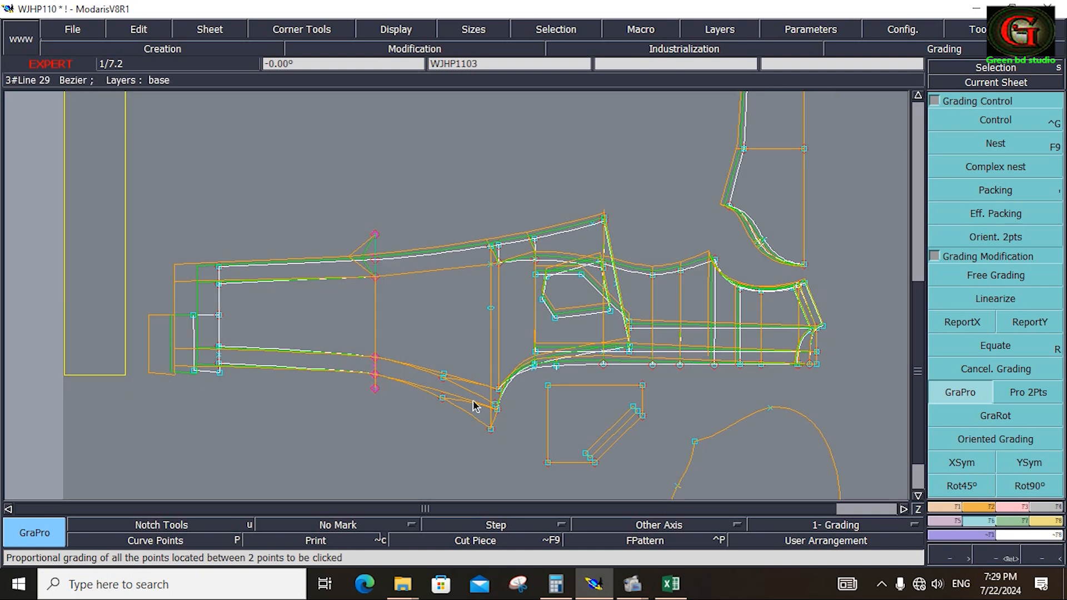
left_click(965, 324)
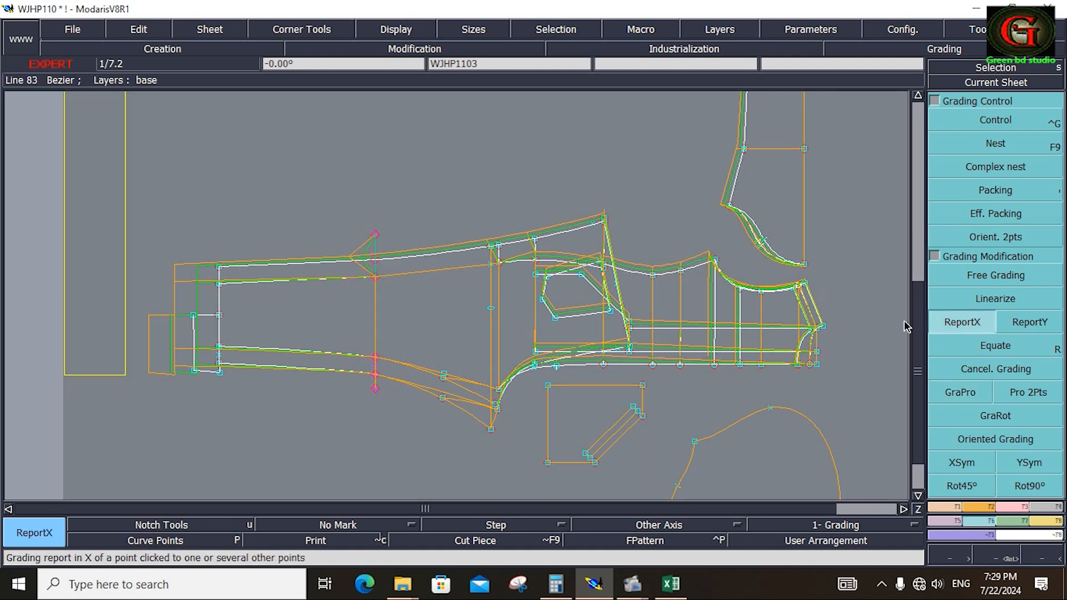
left_click(375, 237)
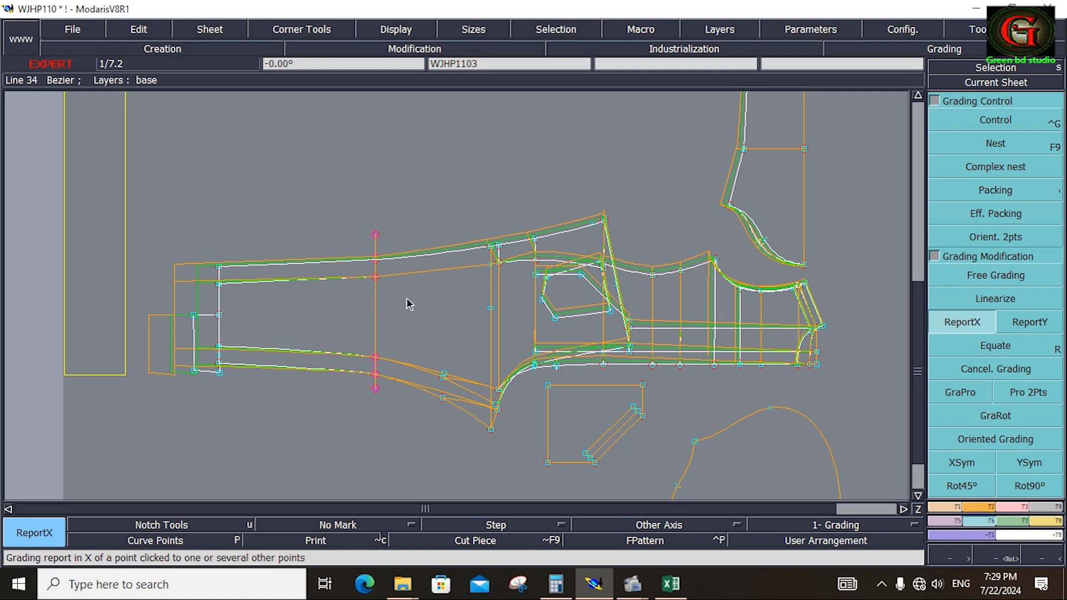
key("ctrl+z")
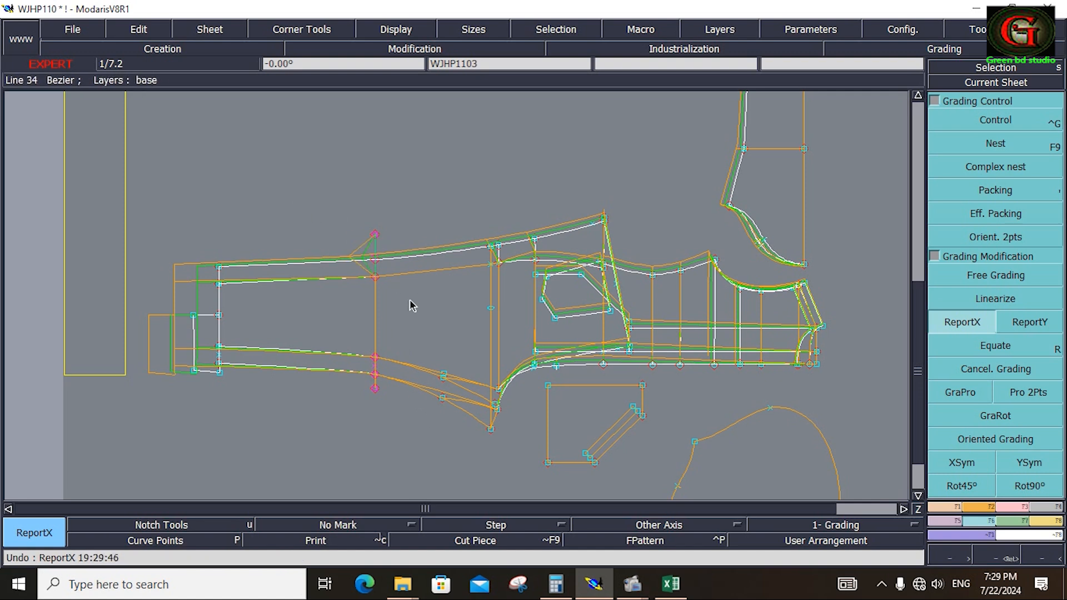
left_click(375, 260)
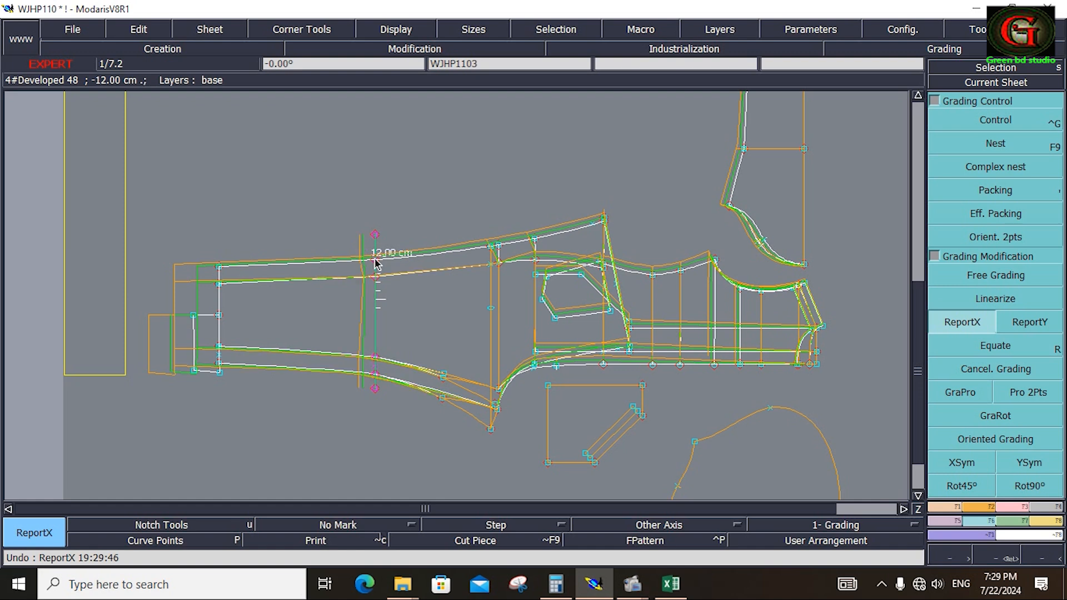
left_click(372, 432)
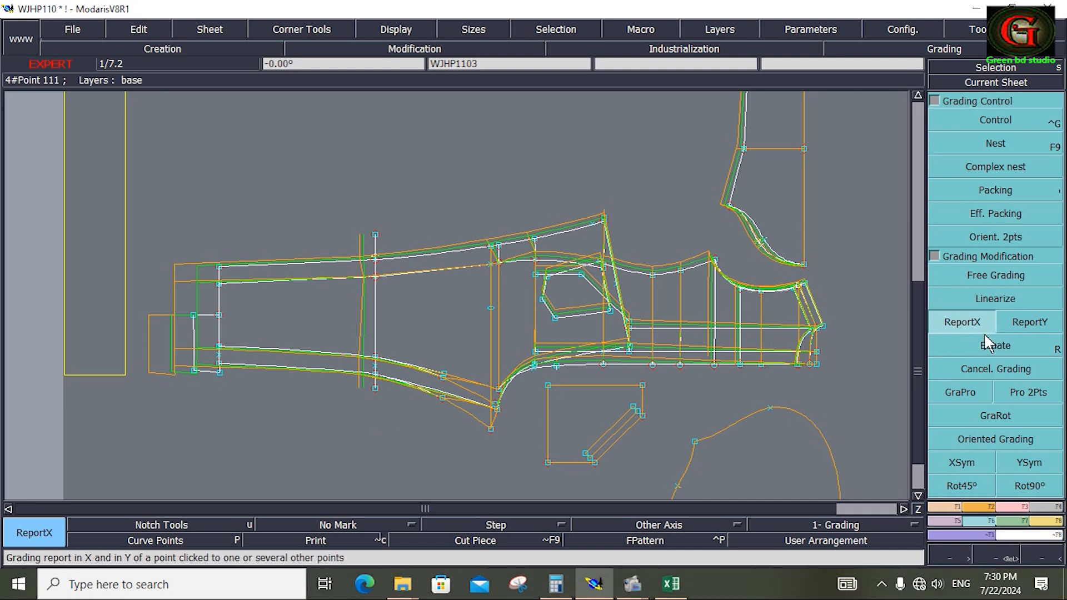
Apply proportional grading to the inner side seam, and check the grading tables of its knee point and the outer hem corner.
left_click(965, 398)
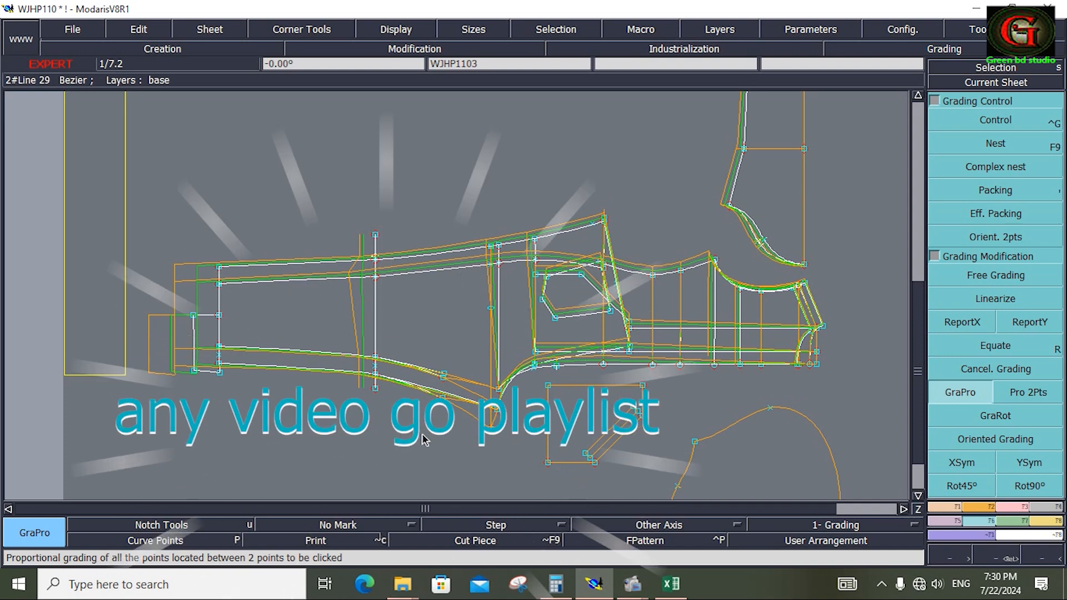
left_click(995, 120)
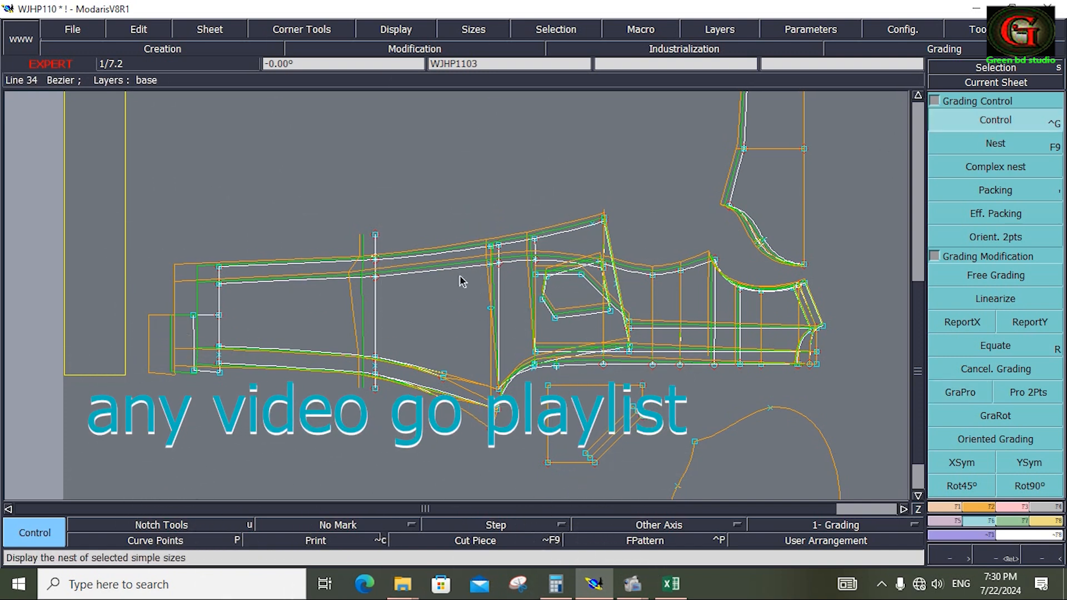
left_click(376, 277)
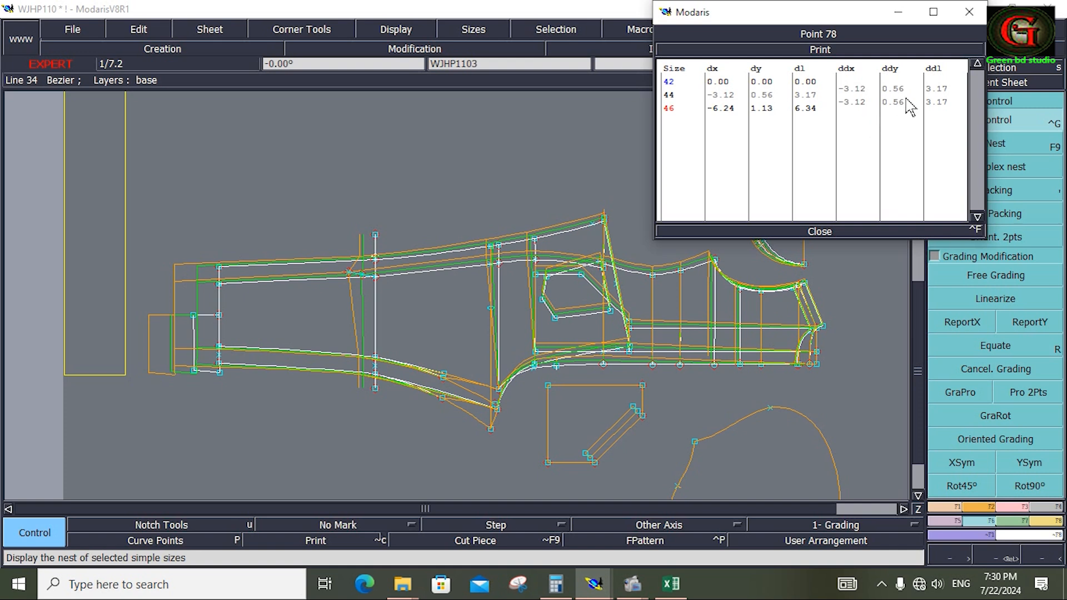
left_click(220, 268)
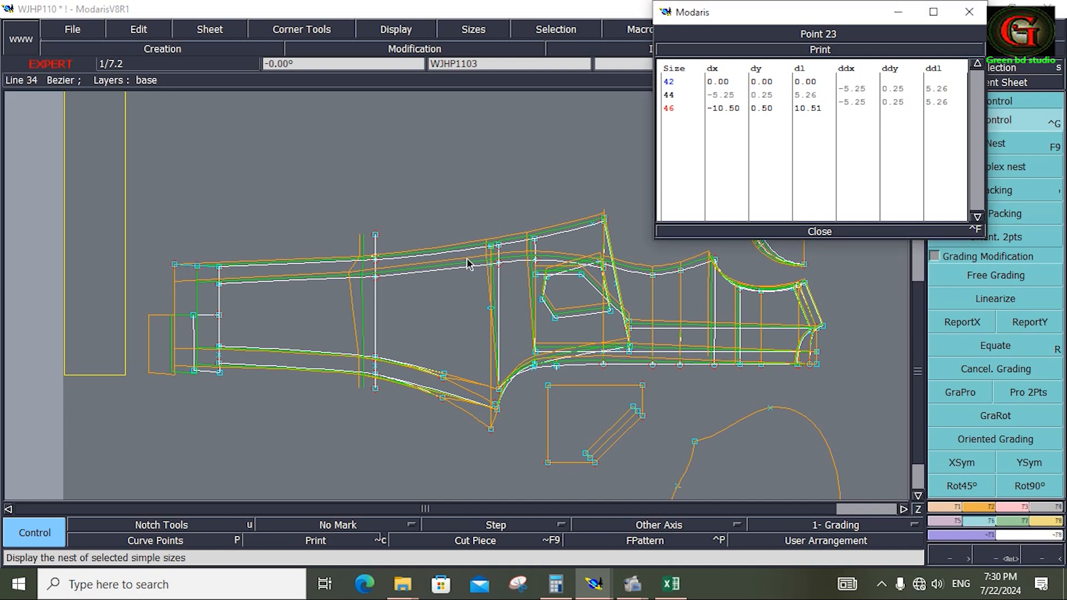
left_click(818, 231)
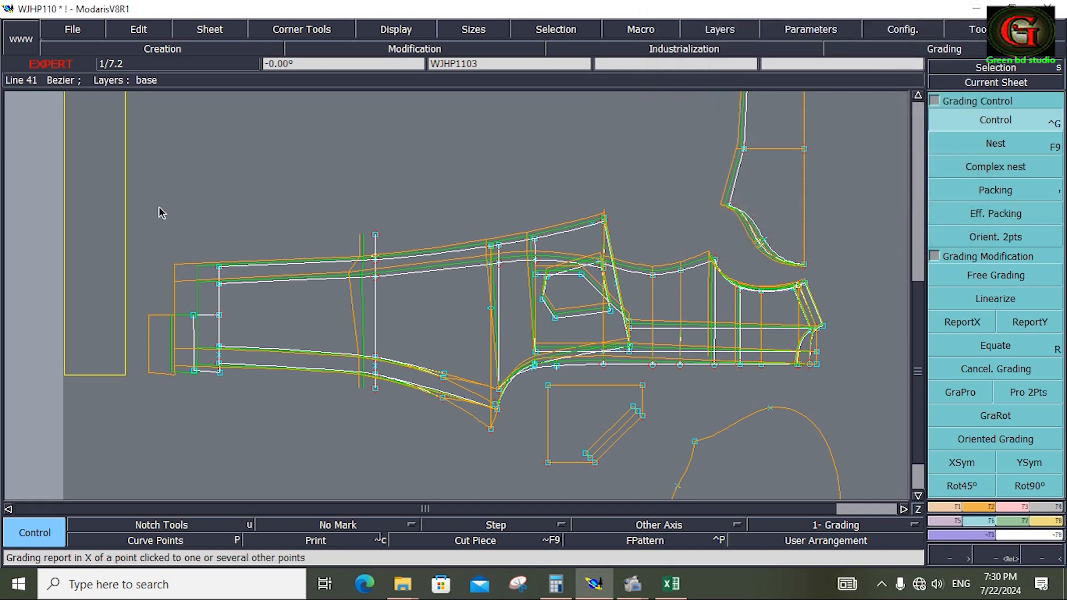
Copy the inner side seam hem point's Y grading to the side seam points at the hem and knee.
left_click_drag(160, 203, 405, 299)
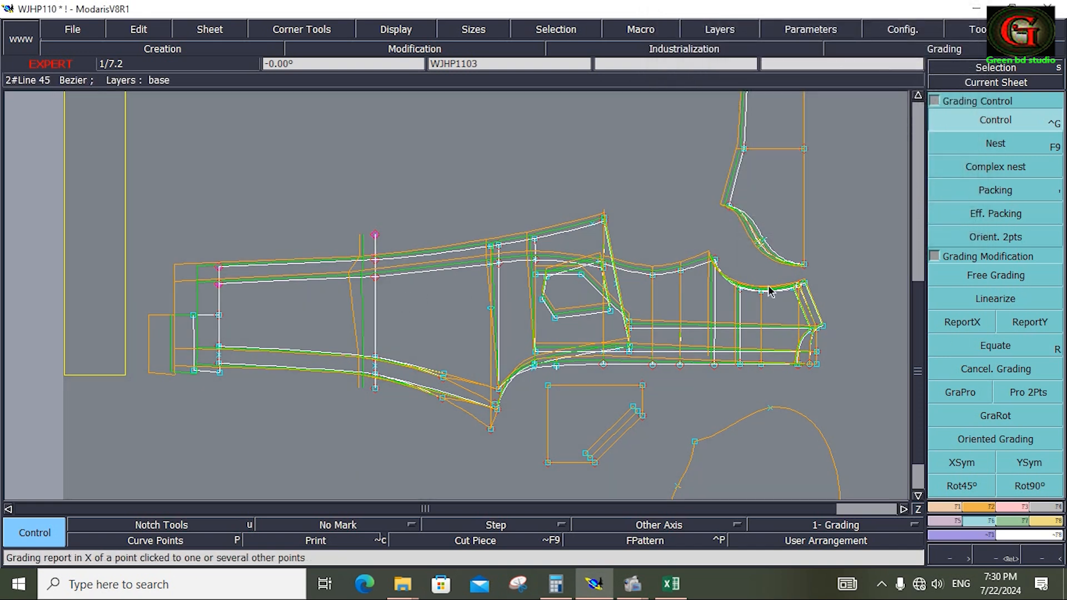
left_click(1048, 327)
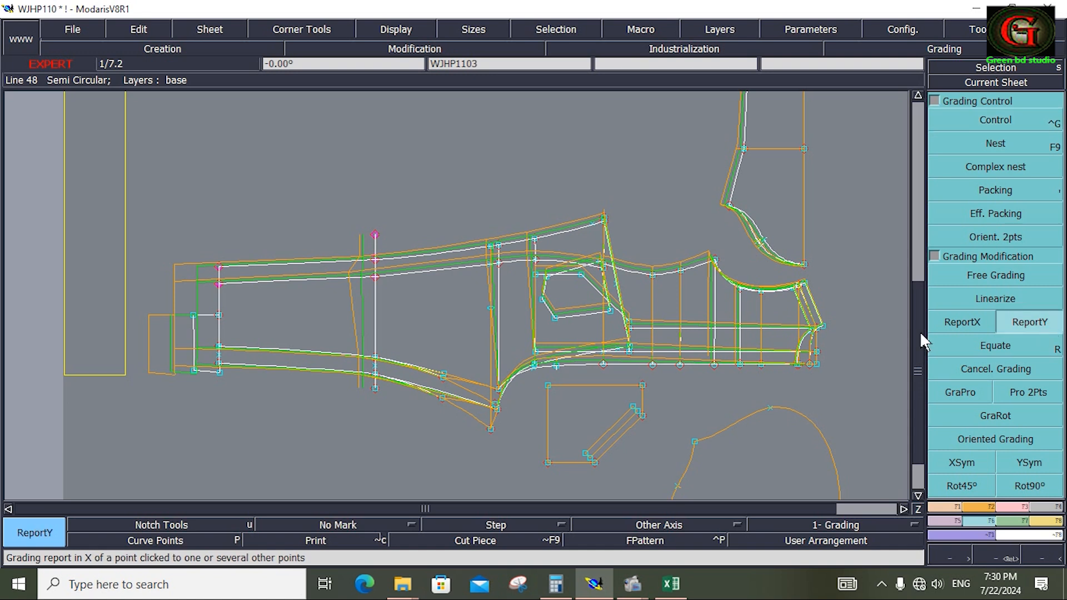
left_click(220, 283)
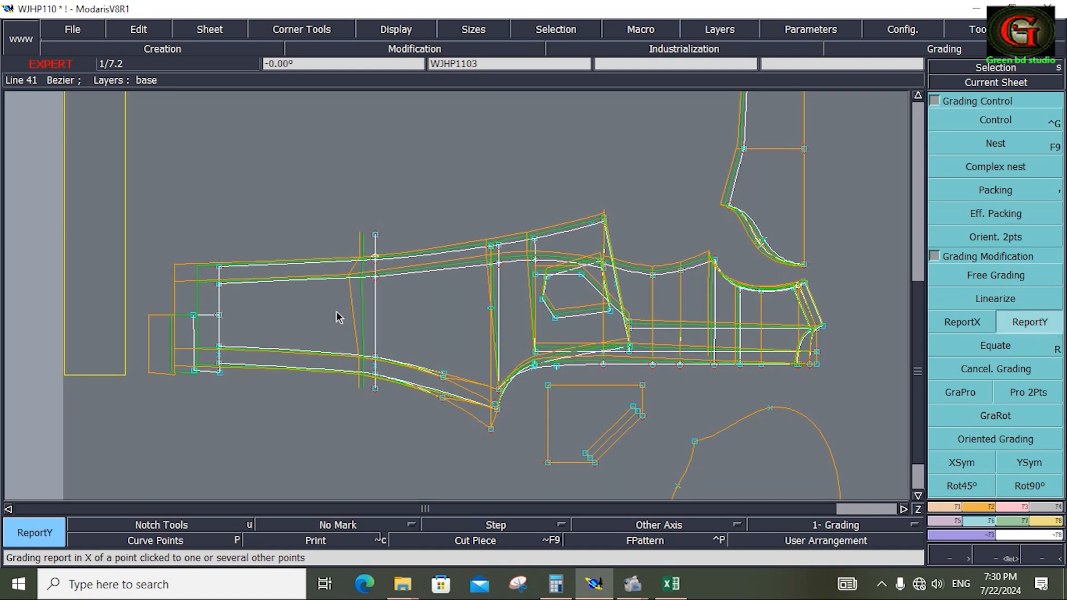
Examine the grading table of the knee point on the inseam.
key("ctrl+g")
left_click(375, 375)
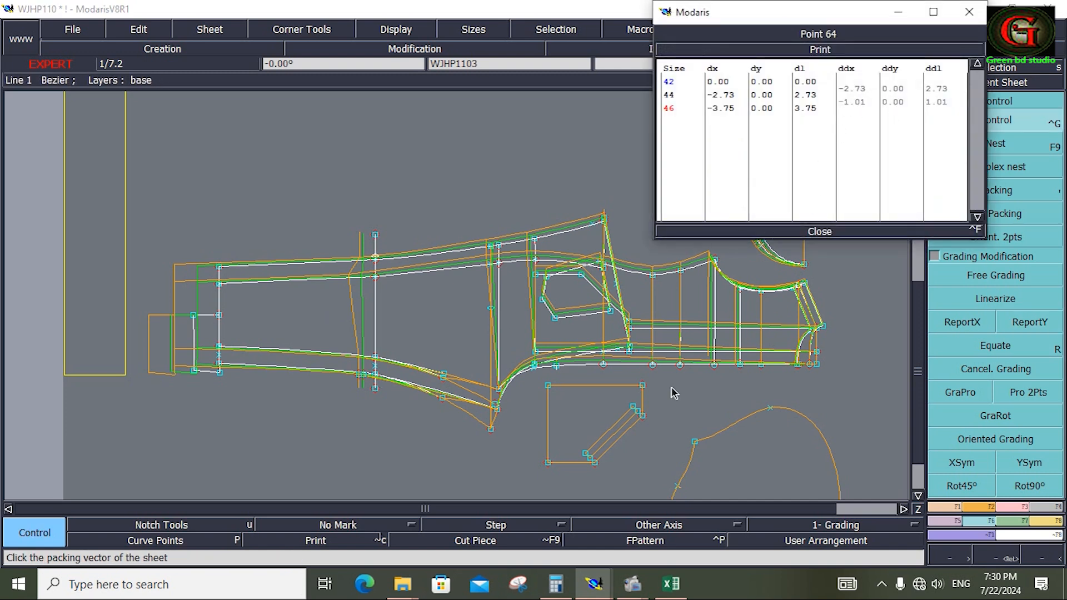
left_click(424, 458)
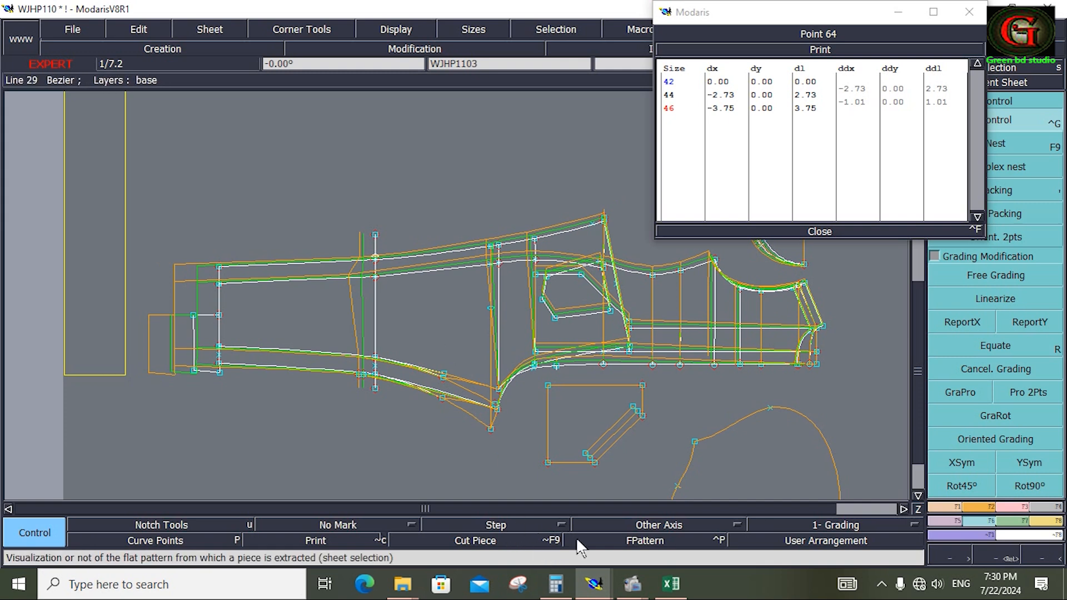
Select the Thi At Crotch 2 CM row in the Excel chart and return to Modaris.
left_click(671, 583)
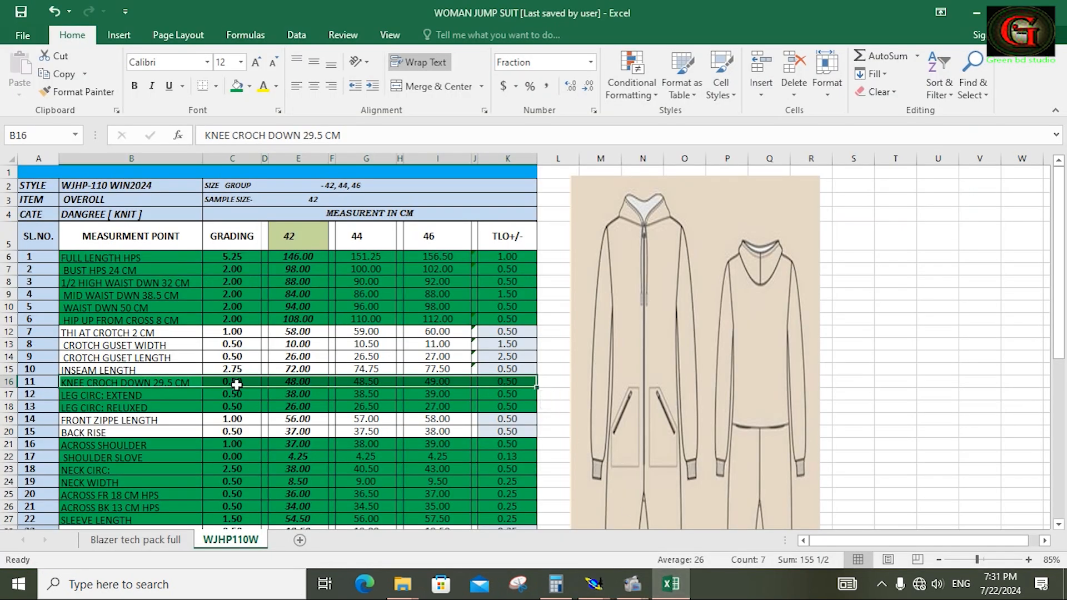
left_click_drag(68, 332, 496, 334)
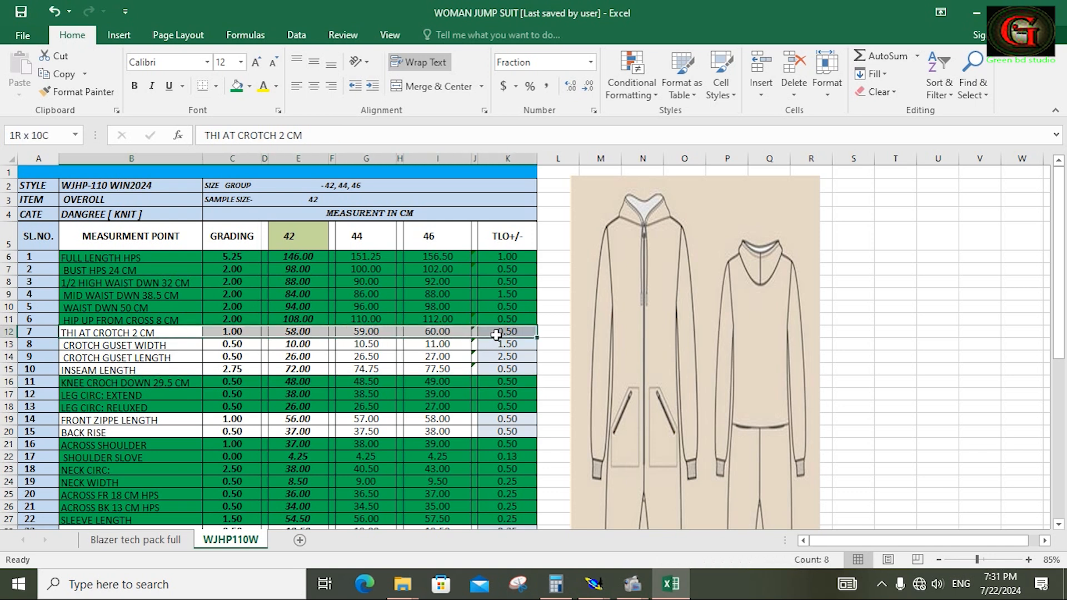
mouse_move(594, 584)
left_click(512, 514)
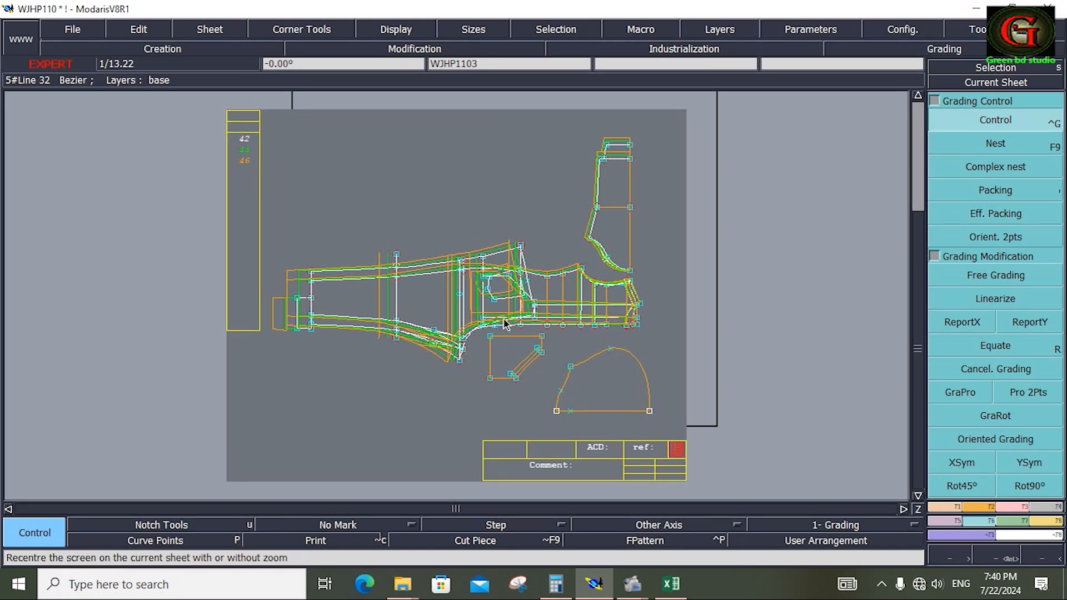
Use Packing to align the graded sizes at the lower opening corner of the five-sided back pocket.
key("z")
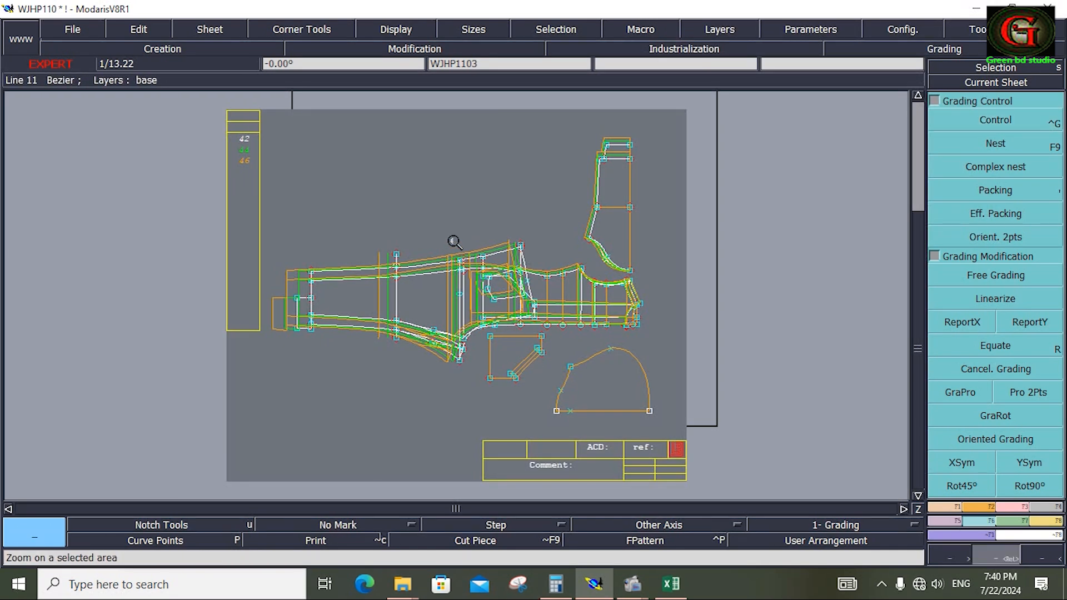
left_click_drag(449, 226, 531, 325)
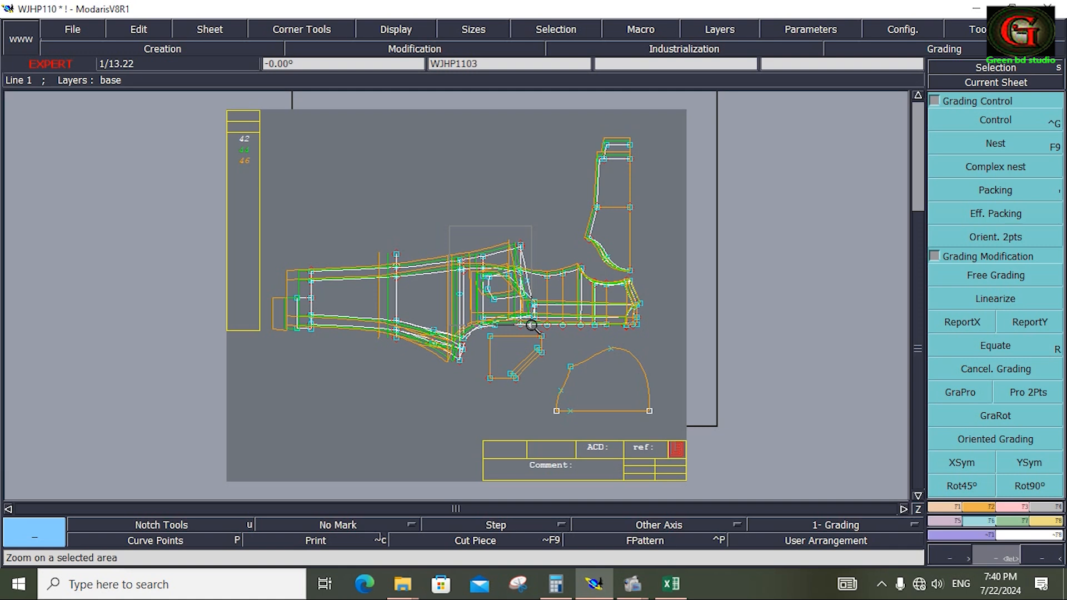
left_click(532, 326)
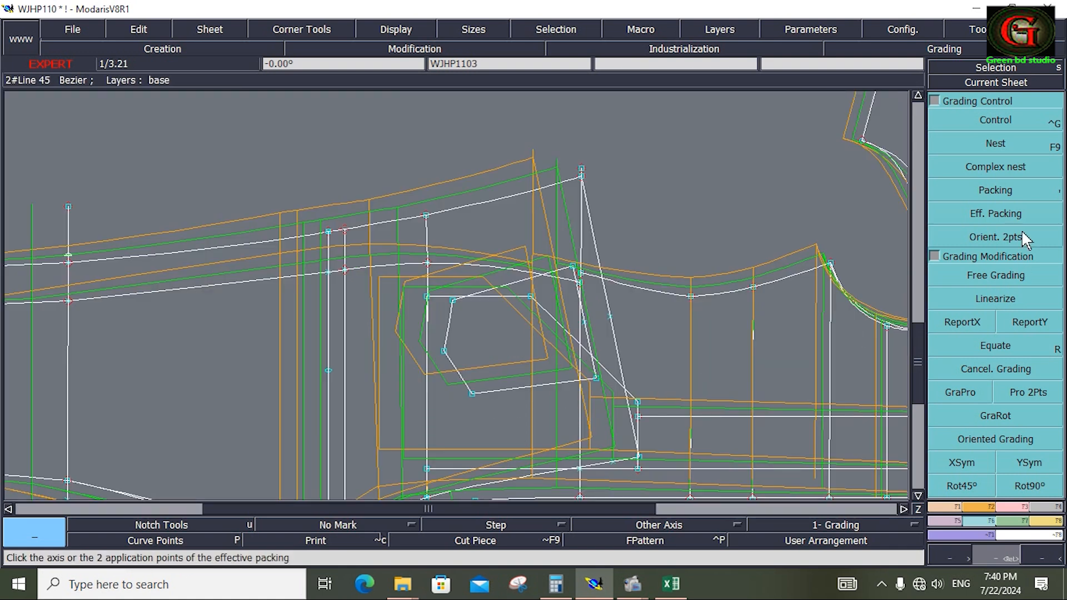
left_click(1004, 194)
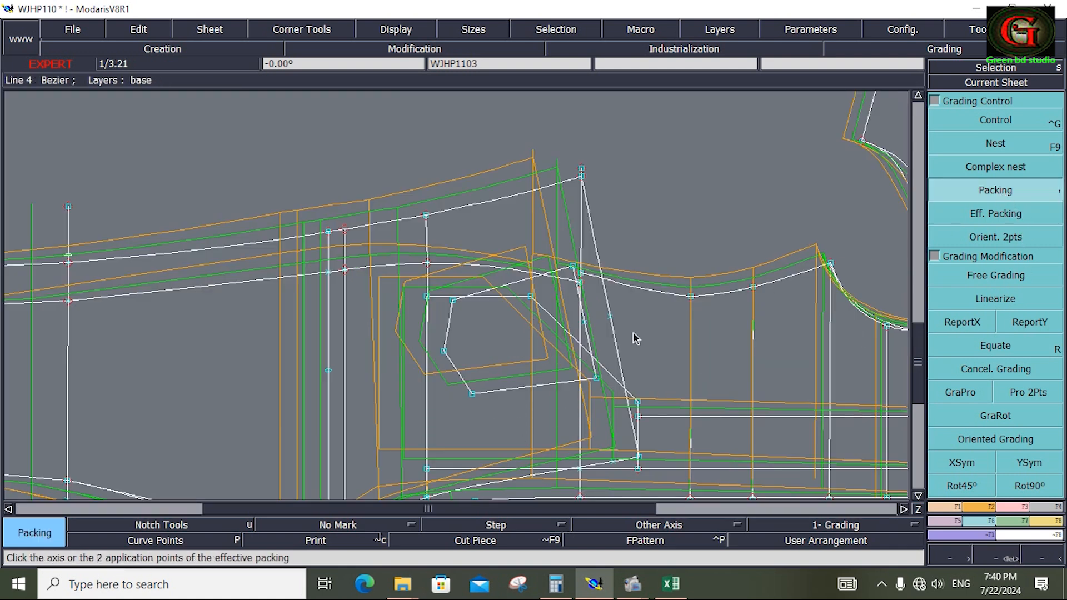
left_click(596, 379)
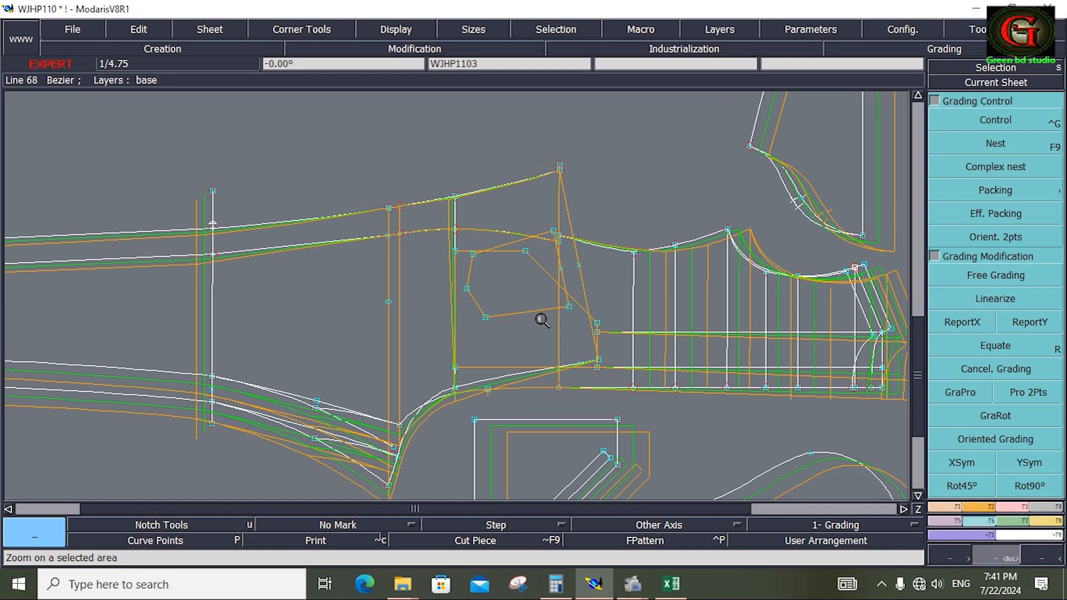
Switch to the Excel measurement chart and fill the rows from FR POCKET LENGTH through BK POCKET POSS: BK CENTRE green.
left_click(673, 585)
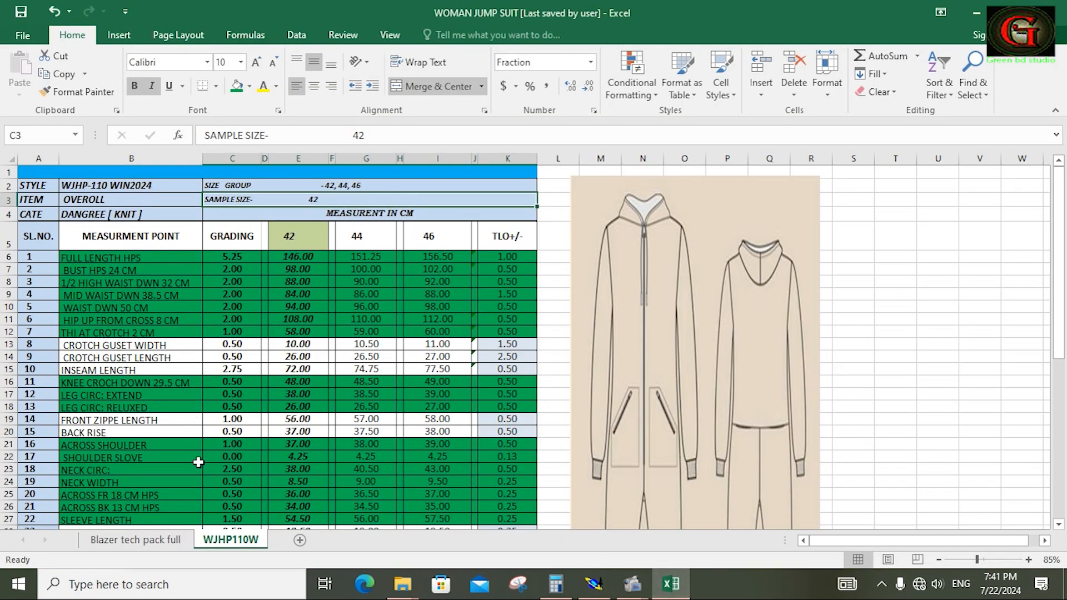
scroll(198, 462, "down", 9)
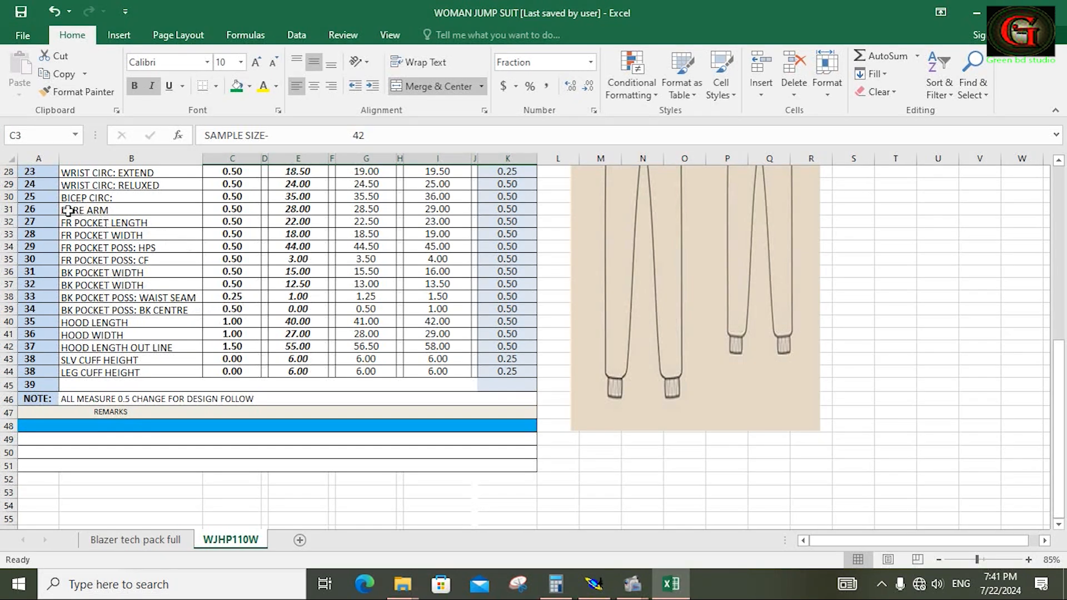
left_click_drag(68, 222, 503, 308)
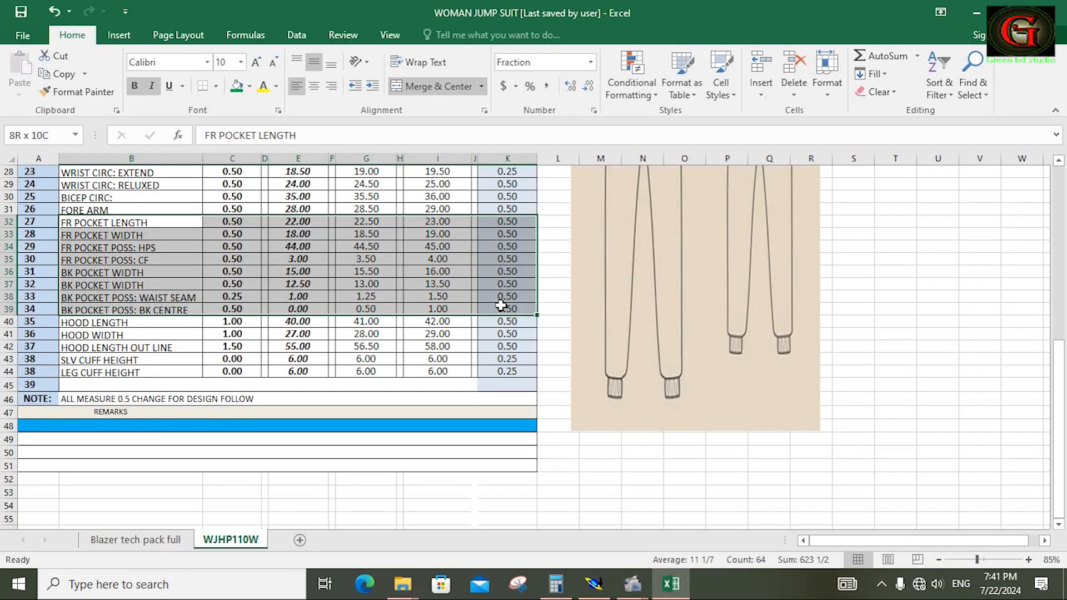
left_click(235, 87)
Fill the chart rows from CROTCH GUSET WIDTH through BACK RISE green.
scroll(284, 288, "up", 9)
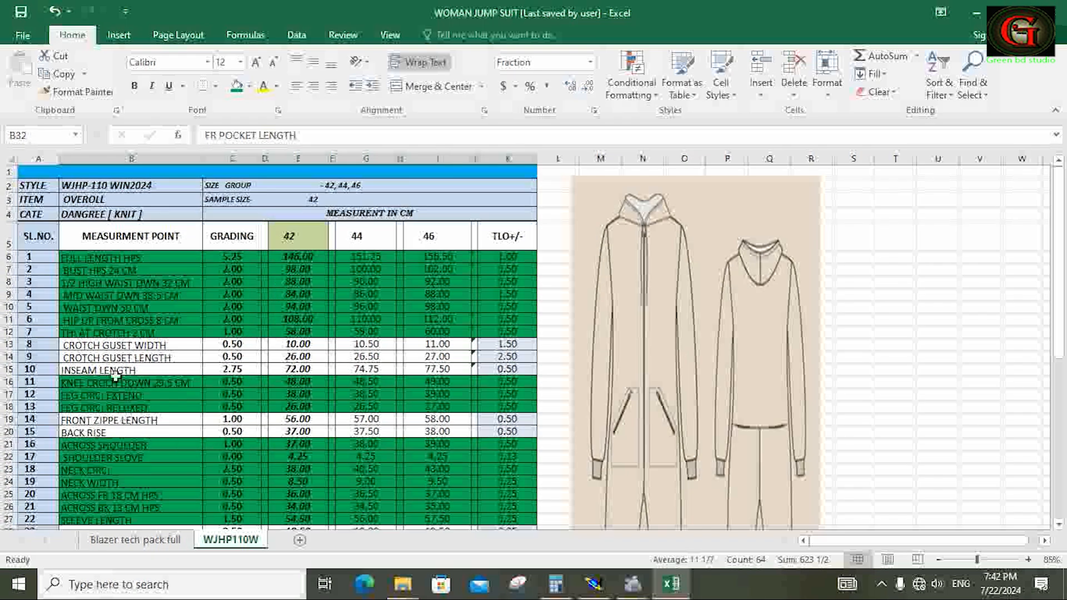
left_click_drag(66, 341, 504, 433)
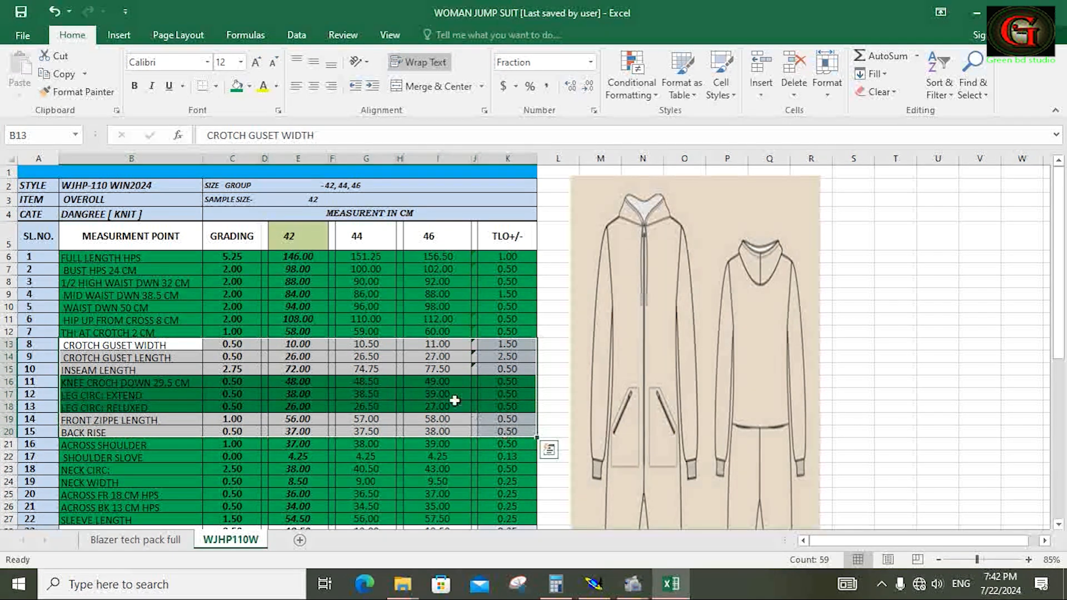
left_click(236, 89)
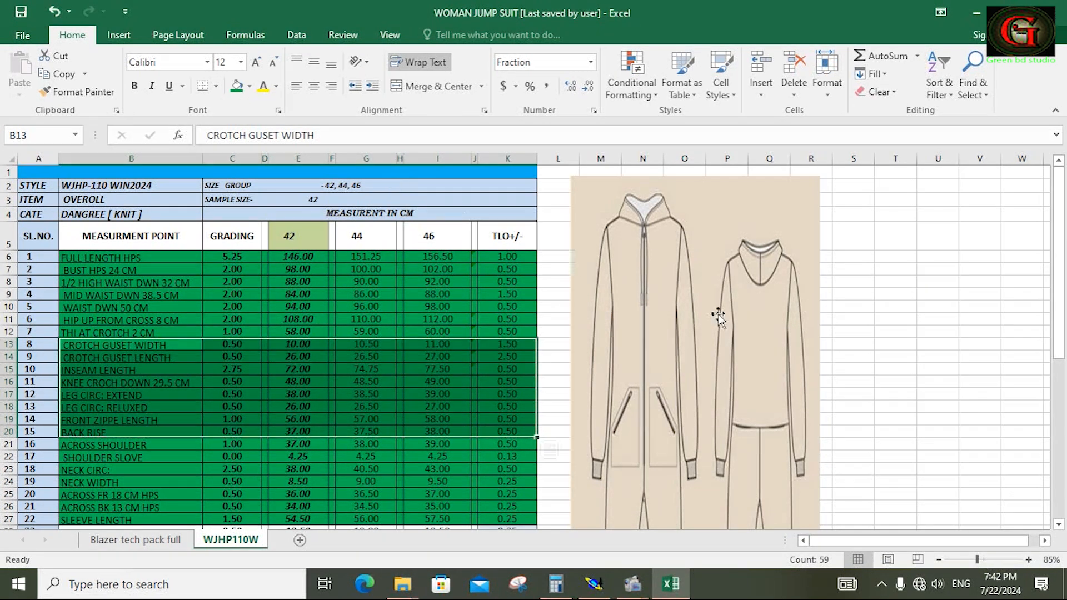
Fill the SLV CUFF HEIGHT and LEG CUFF HEIGHT rows green and save the workbook.
right_click(903, 345)
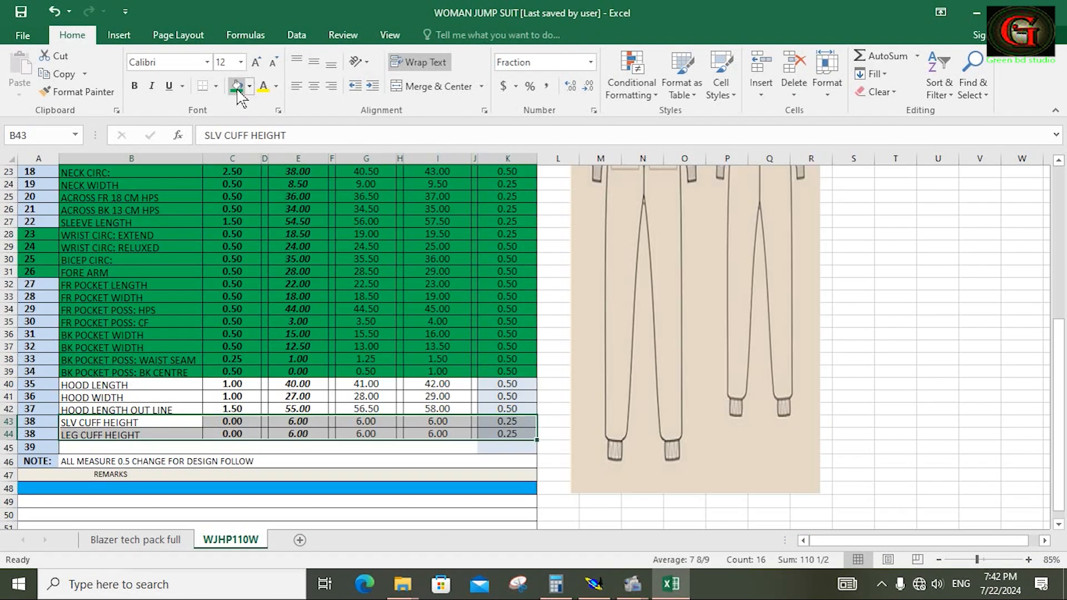
left_click(238, 89)
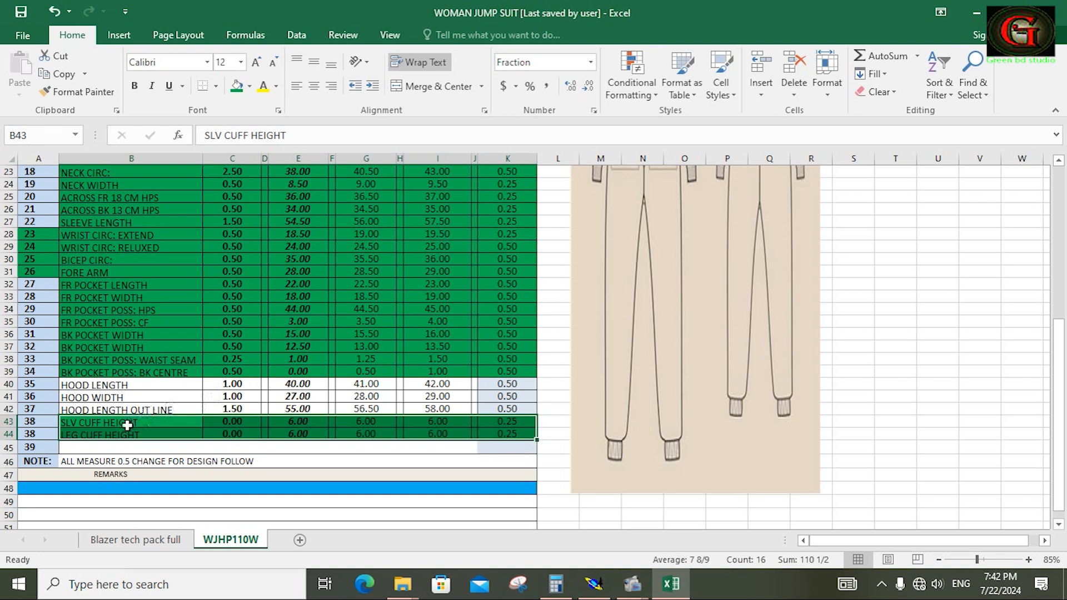
left_click(894, 371)
left_click(22, 13)
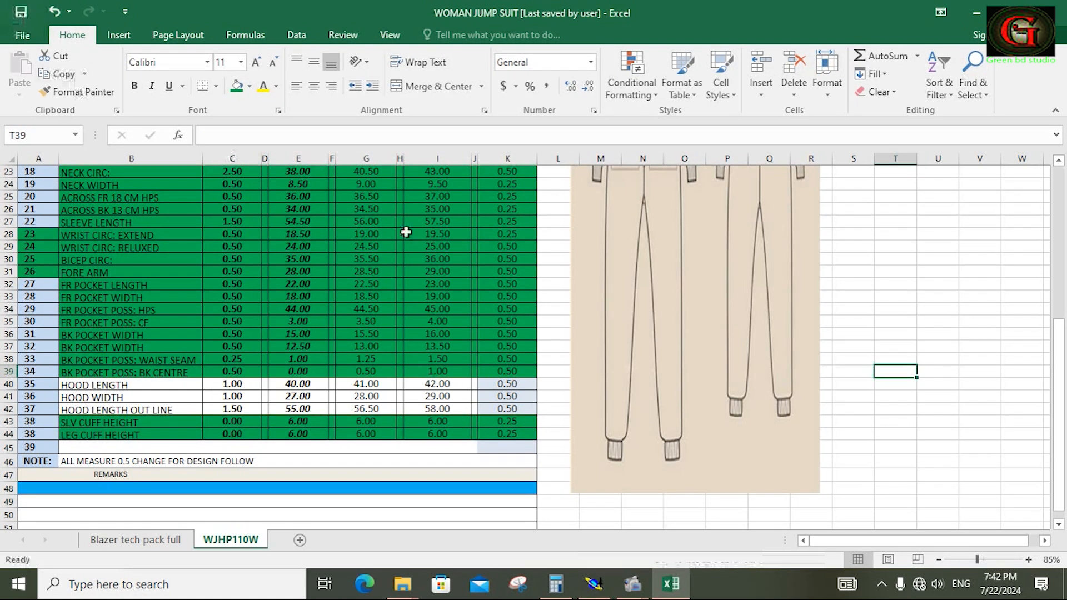
Return to Modaris and set ddy to 0.50 for both size intervals at the back pocket's upper opening corner.
left_click(600, 588)
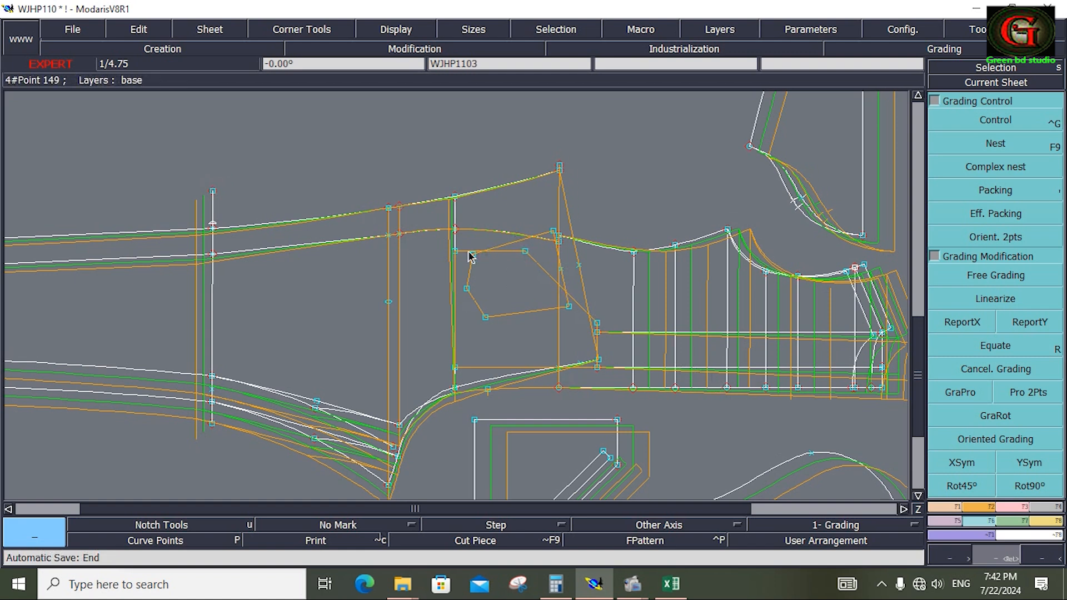
key("Return")
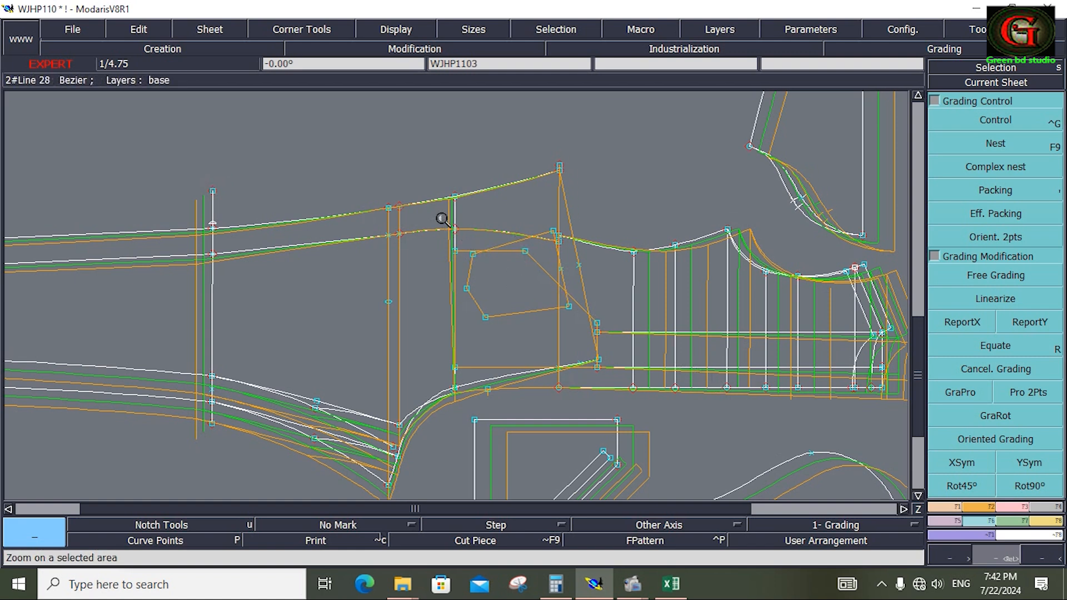
left_click_drag(442, 219, 613, 402)
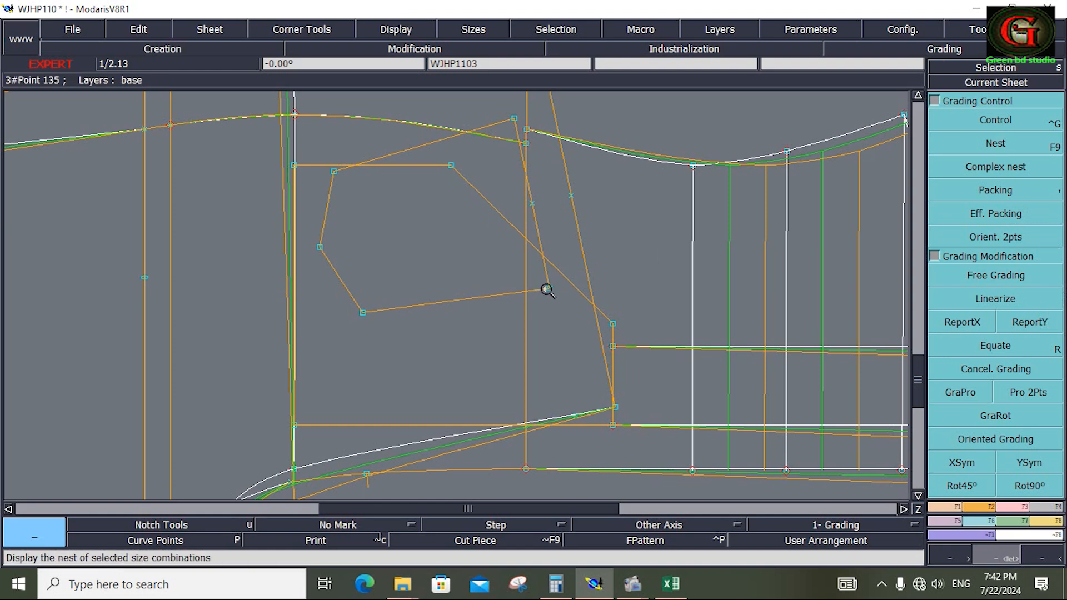
left_click(995, 124)
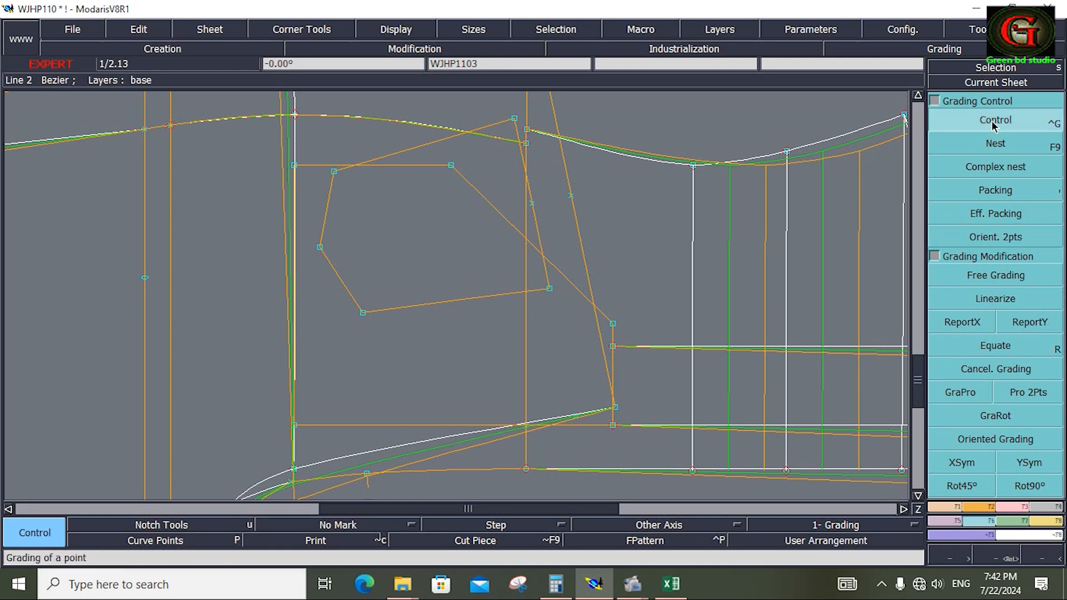
left_click(515, 118)
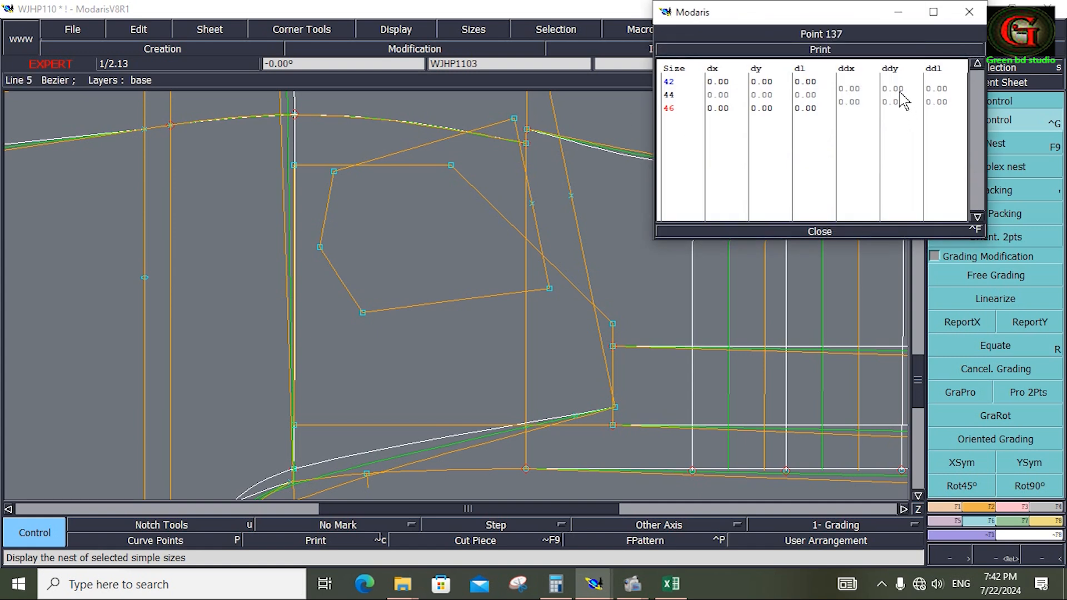
left_click_drag(900, 94, 902, 99)
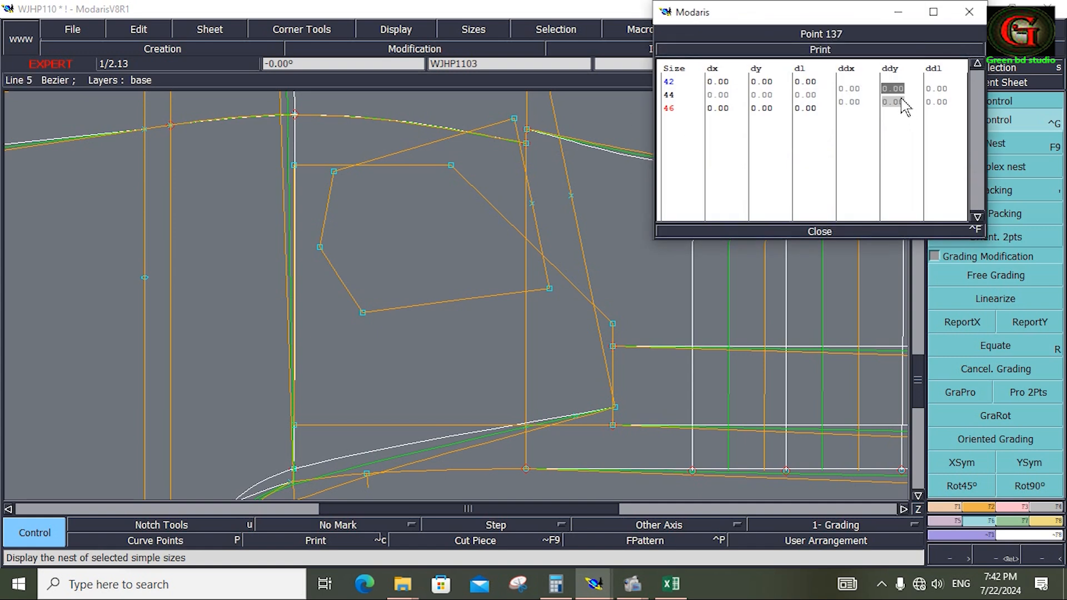
type(".5")
key("Return")
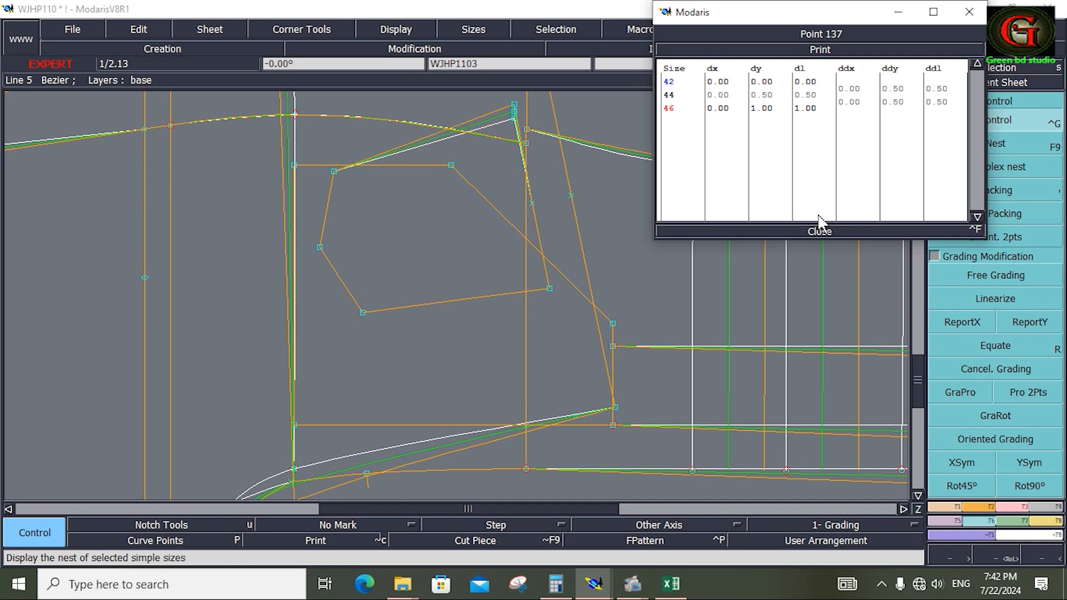
left_click(813, 233)
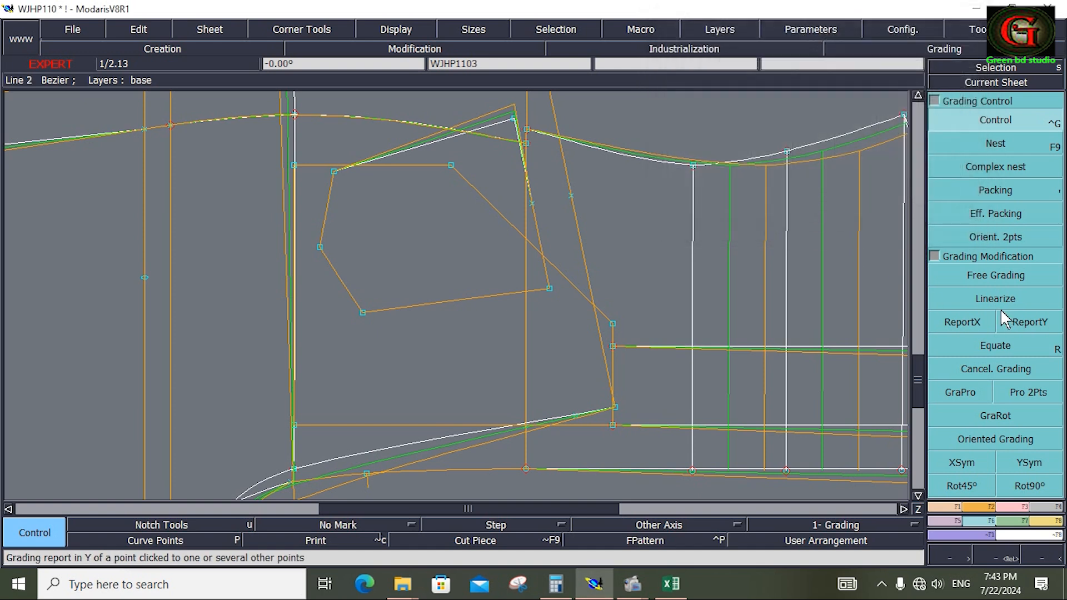
Copy the upper opening corner's Y grading to the back pocket's upper side corner near the pocket tip.
left_click(1029, 318)
left_click(513, 118)
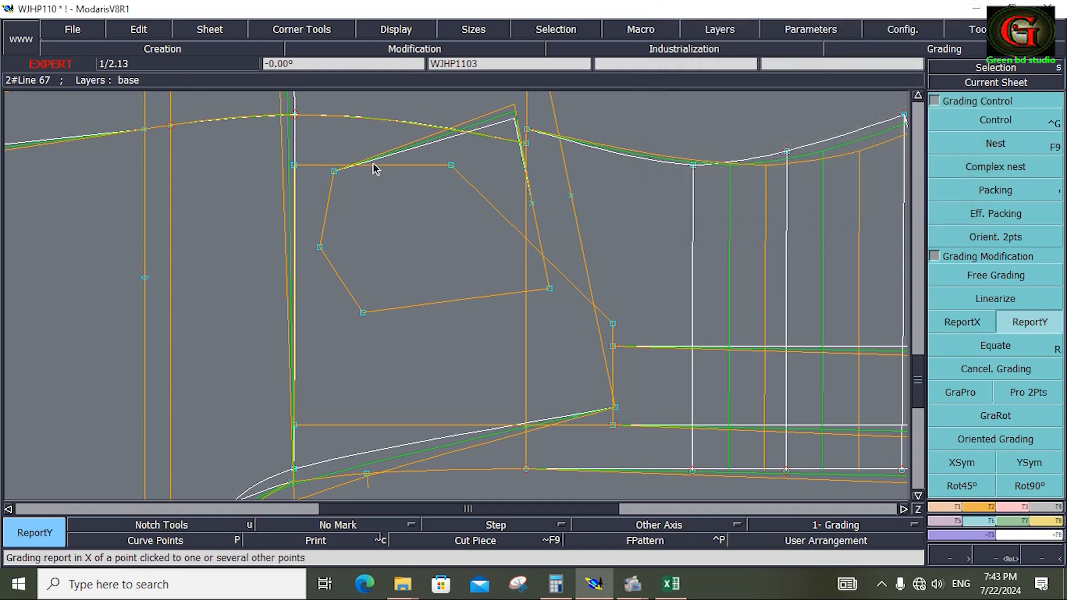
left_click(334, 172)
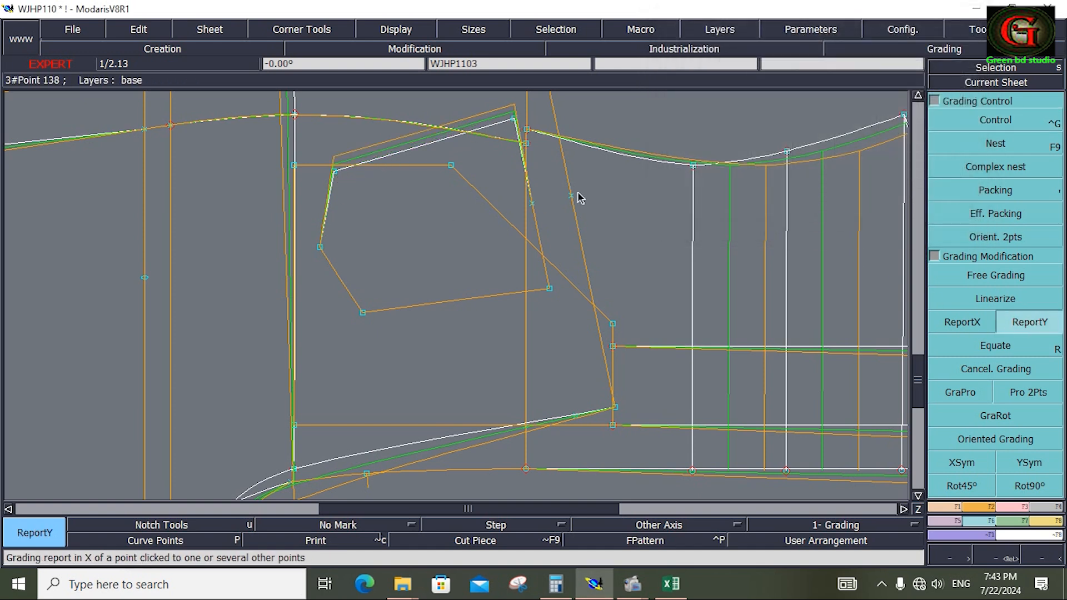
Set ddy to 0.25 for both size intervals at the back pocket's bottom tip.
left_click(1009, 123)
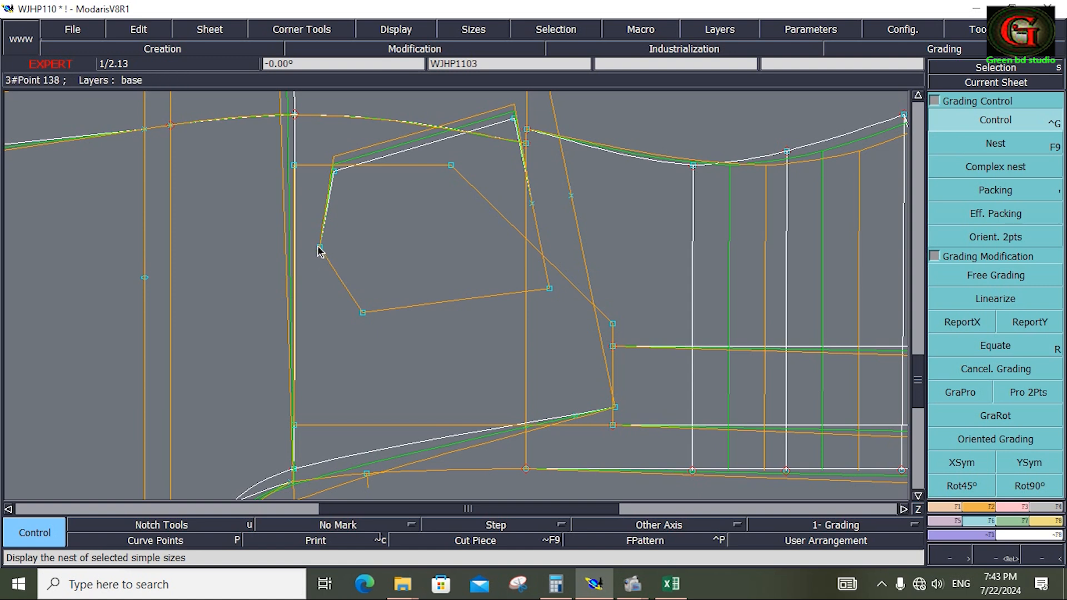
left_click(320, 247)
left_click_drag(893, 89, 891, 103)
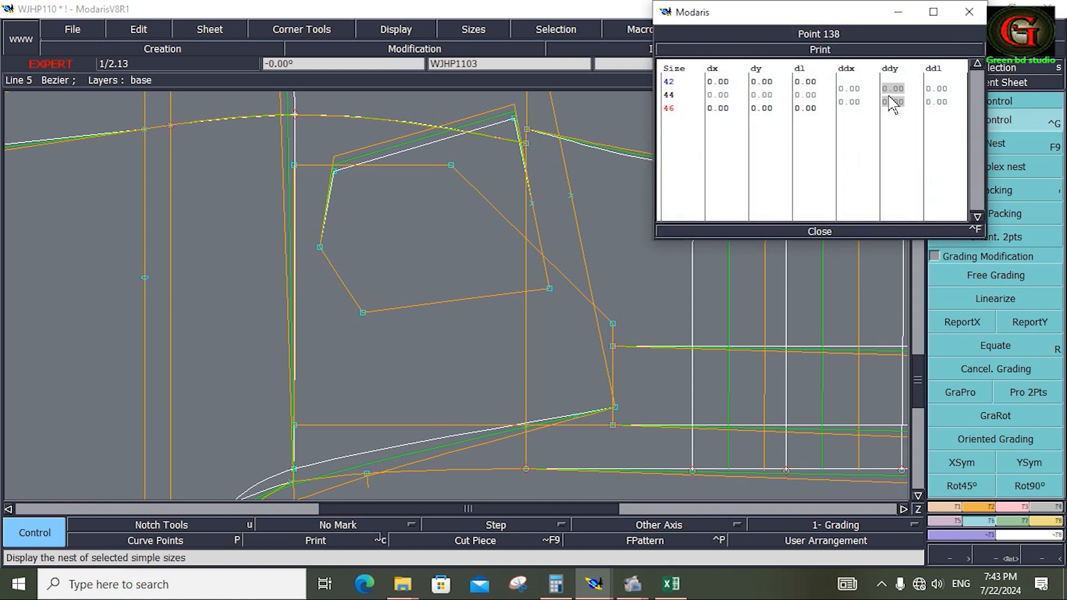
type(".25")
key("Return")
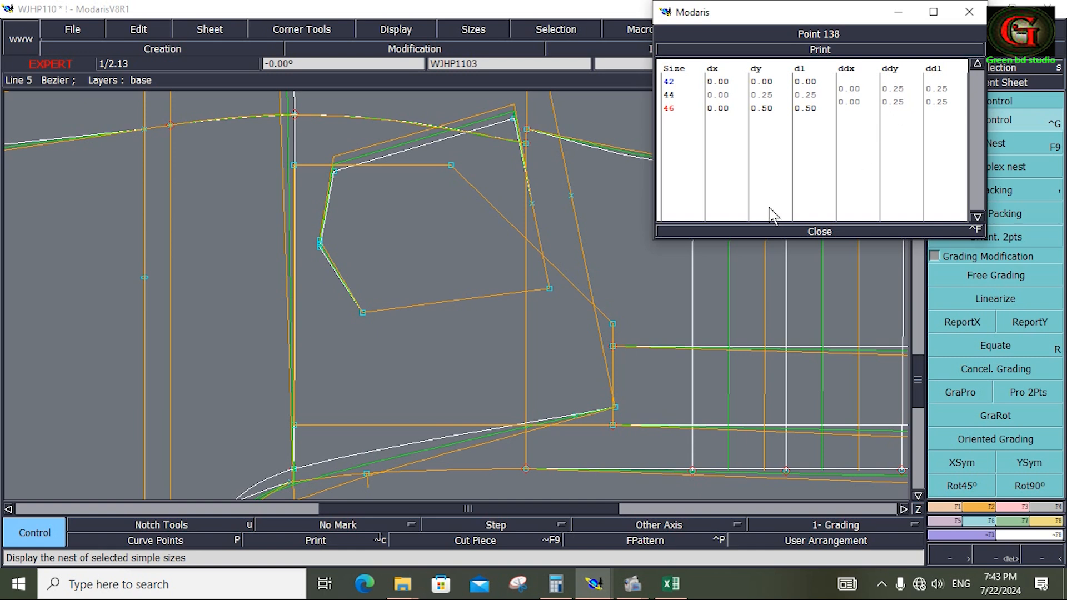
left_click(815, 231)
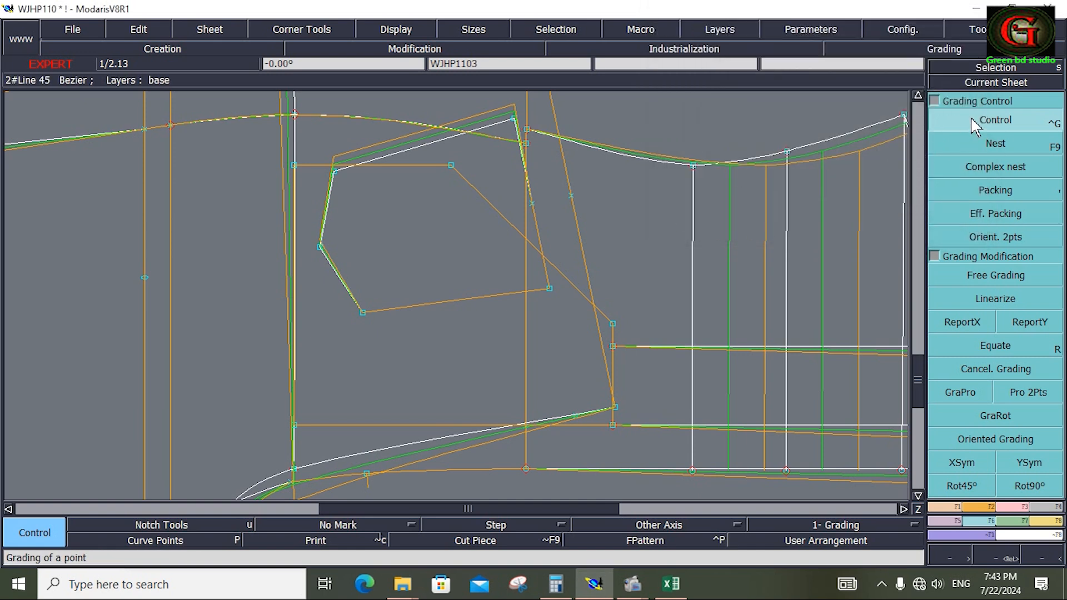
Set ddx to -0.50 at the back pocket's bottom tip and copy that X grading to the two adjacent corners.
left_click(322, 247)
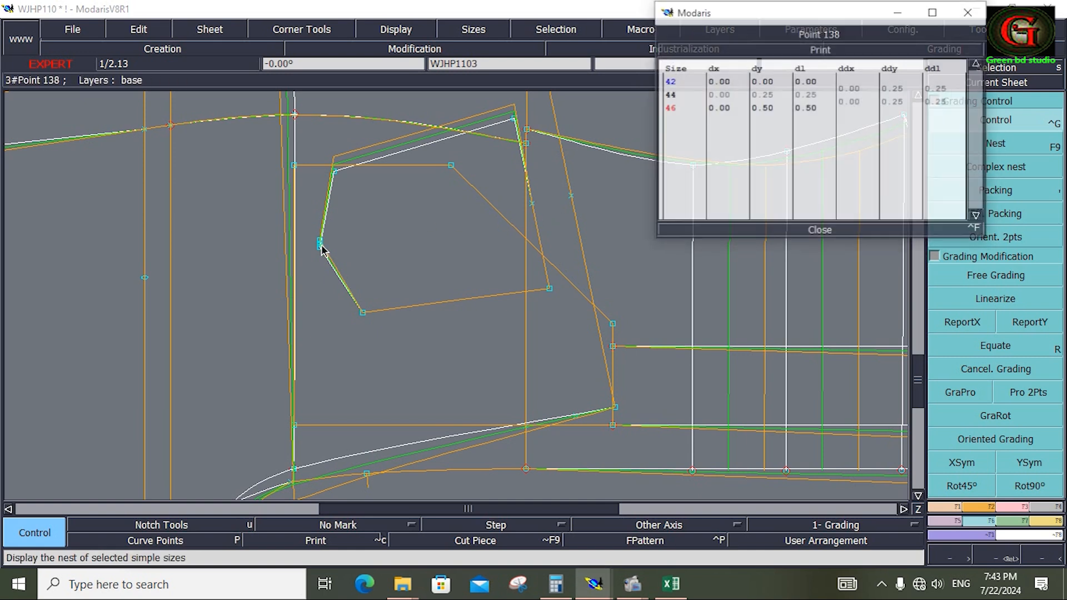
left_click_drag(843, 91, 846, 98)
type("-.5")
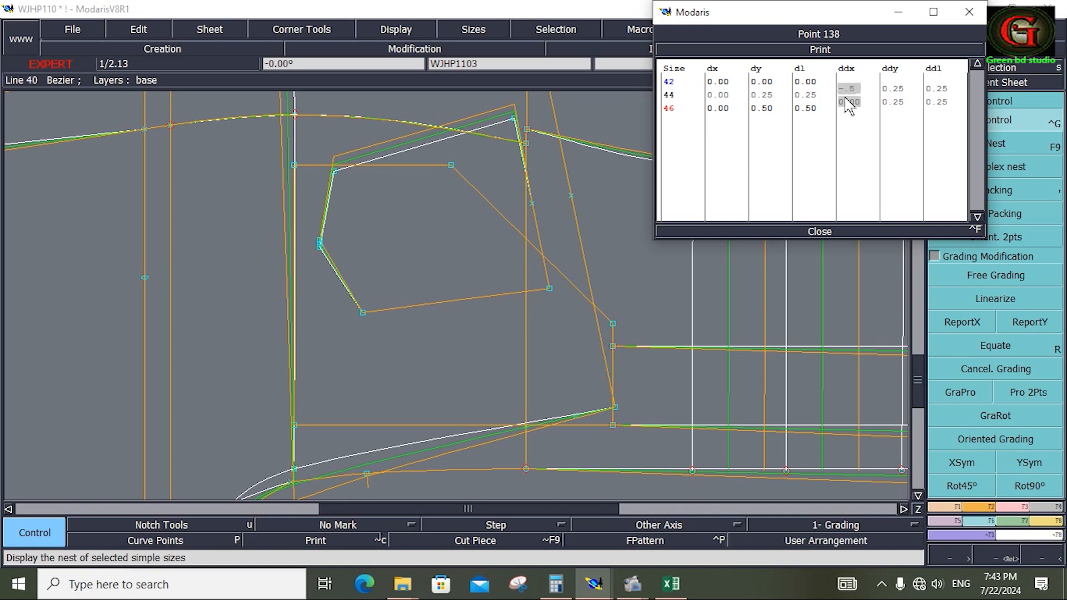
key("Return")
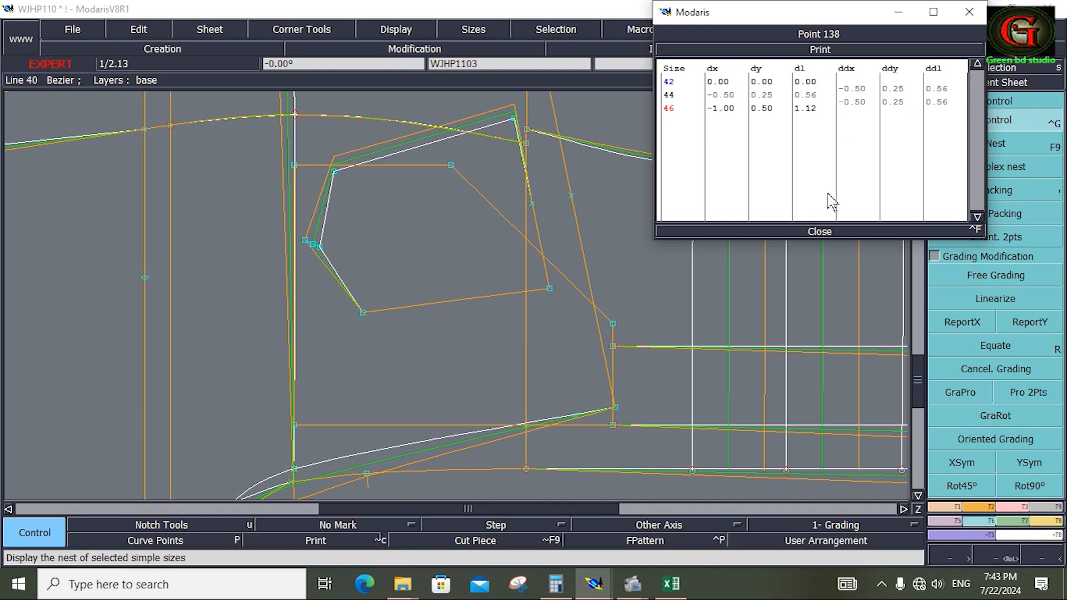
left_click(811, 231)
left_click(963, 322)
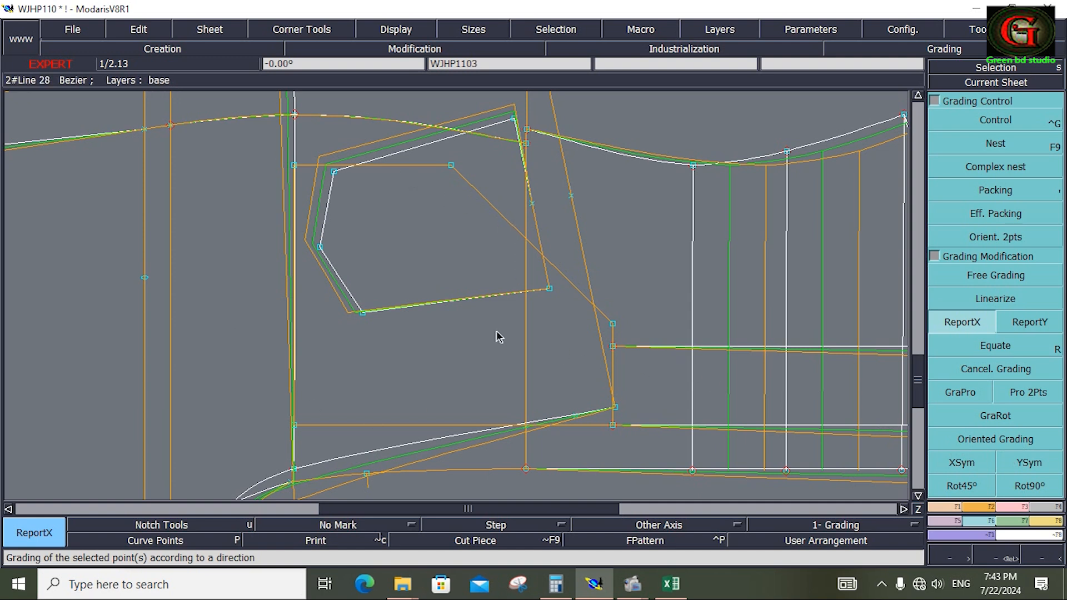
Copy the back pocket's upper opening corner Y grading to both end points of the front pocket's upper edge.
left_click(1031, 319)
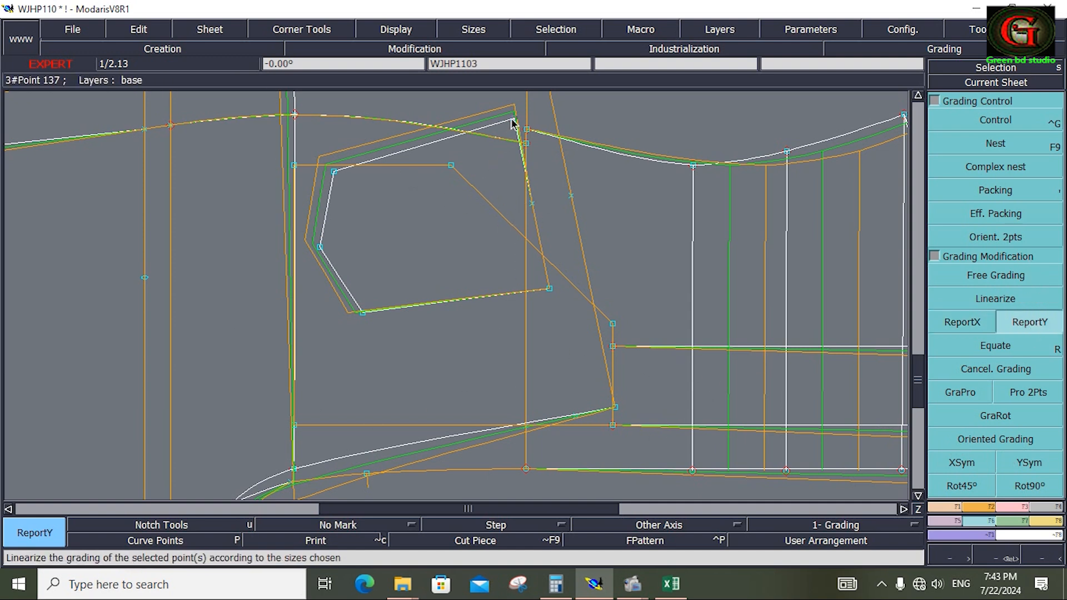
left_click(452, 166)
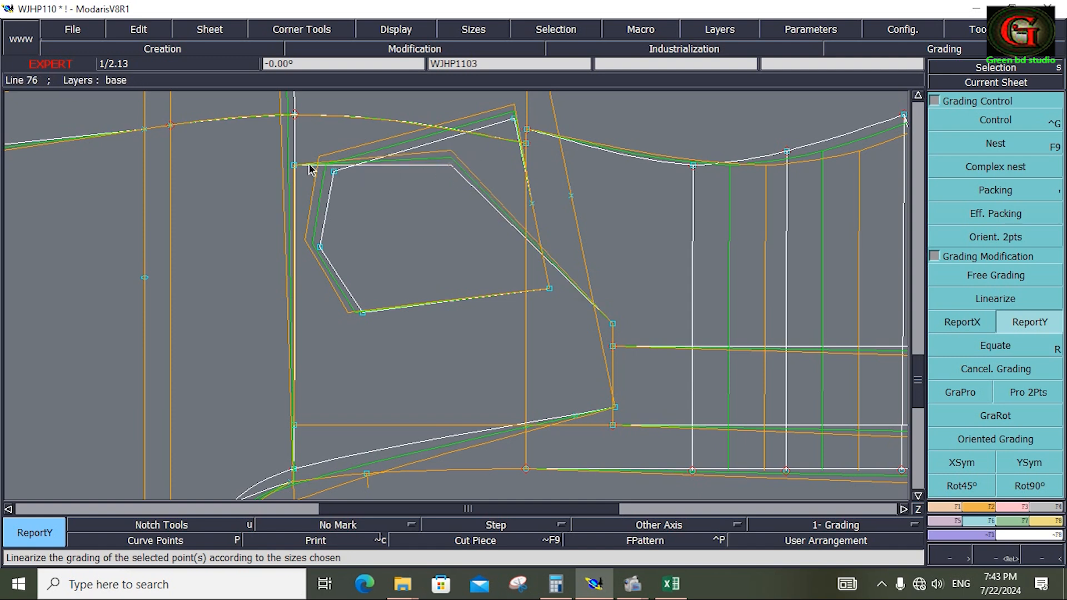
left_click(295, 166)
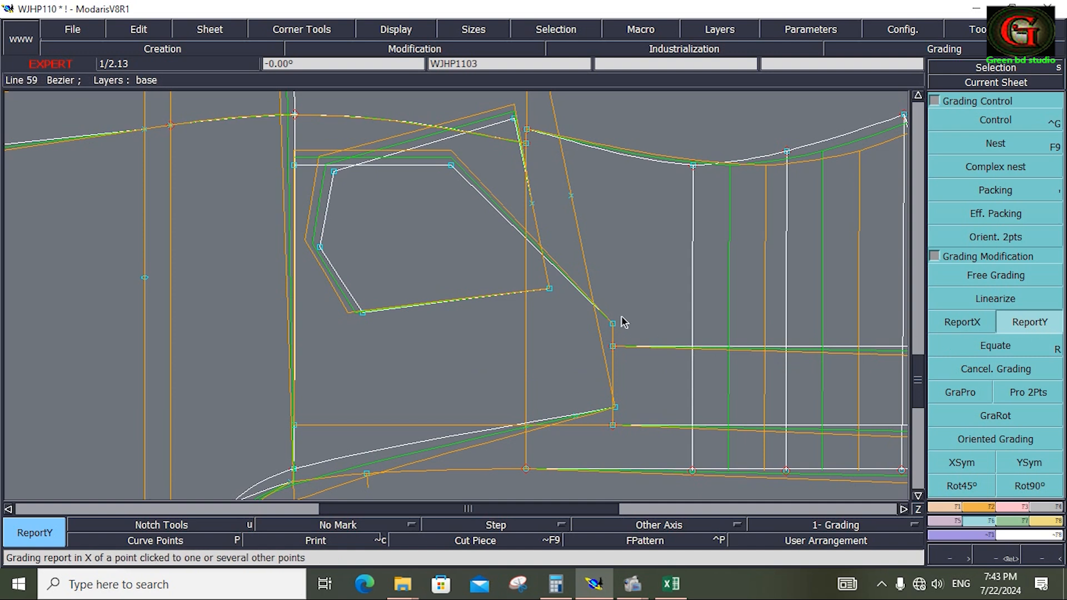
left_click(450, 170)
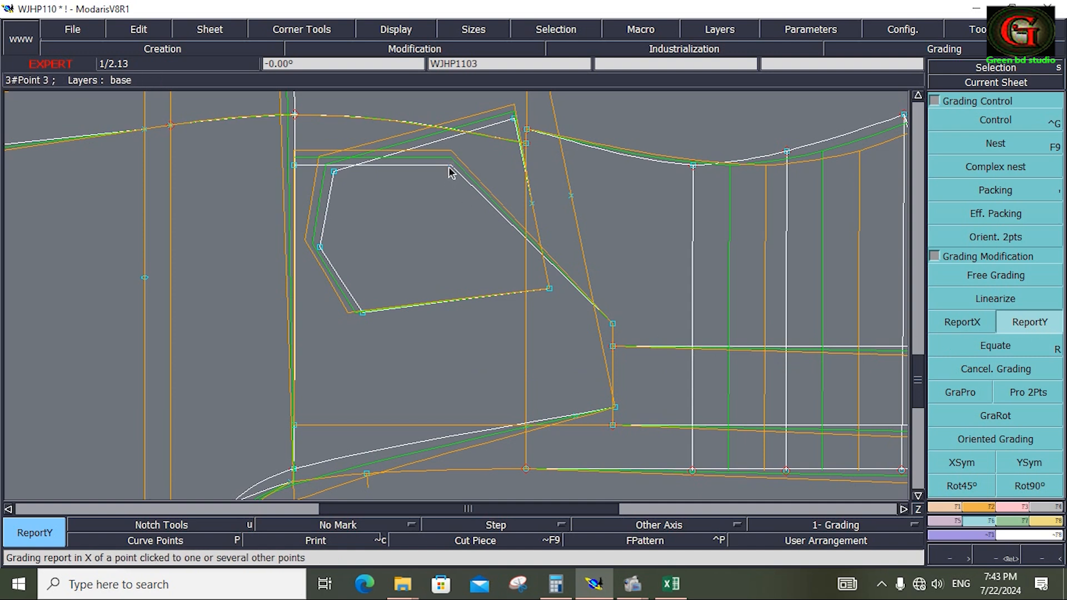
Copy the Y grading to the front pocket's lower opening corner, and the back pocket's X grading to both ends of the front pocket's left edge.
left_click(613, 324)
left_click(969, 321)
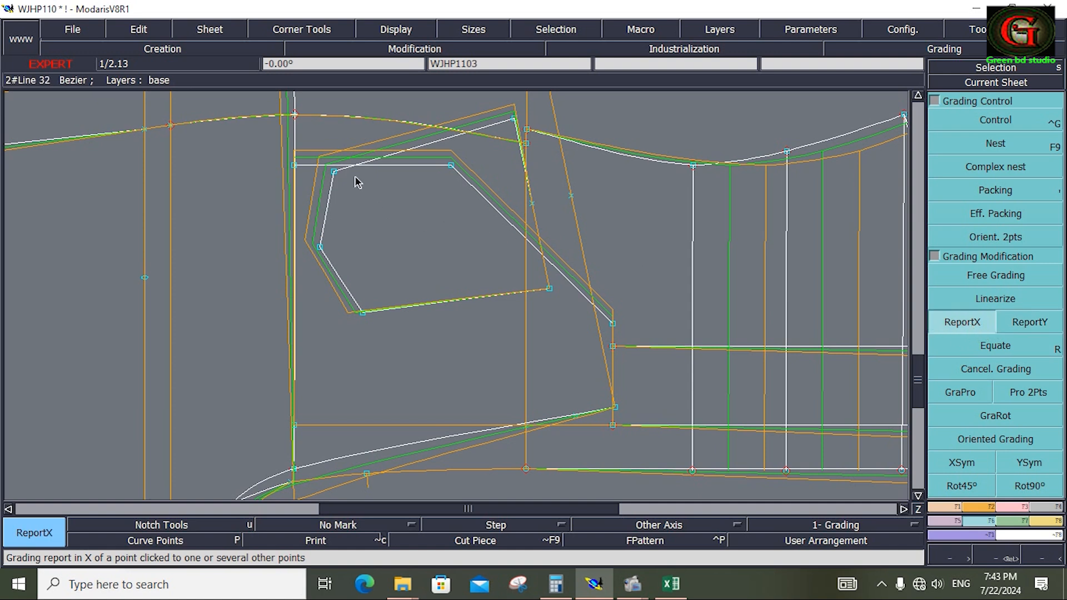
left_click(295, 165)
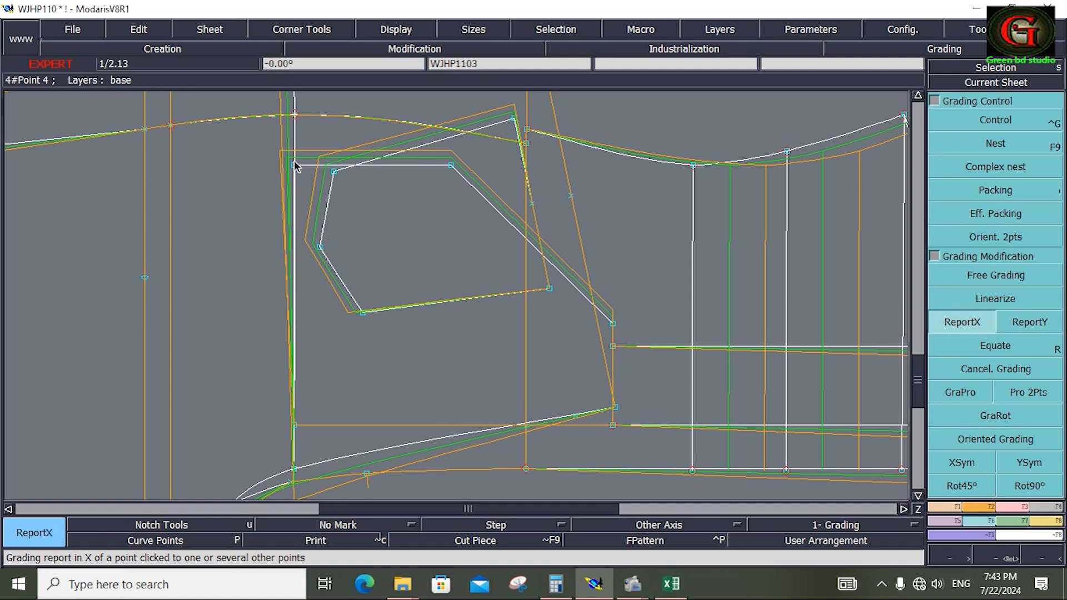
left_click(297, 424)
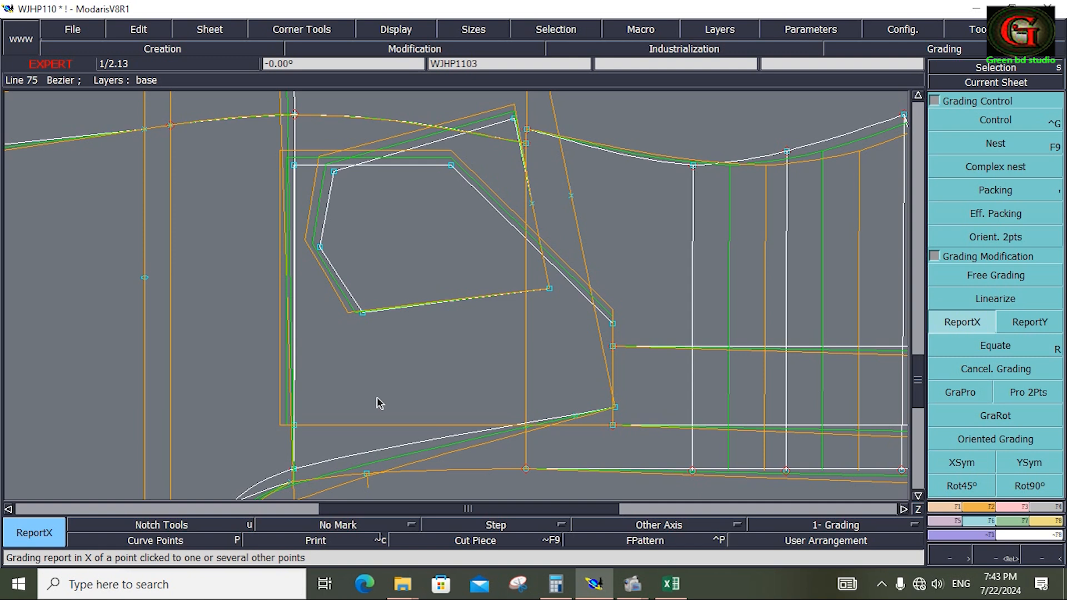
Align the graded sizes with Packing at a point near the pockets and examine the nest across the whole sheet.
left_click(995, 189)
left_click(461, 337)
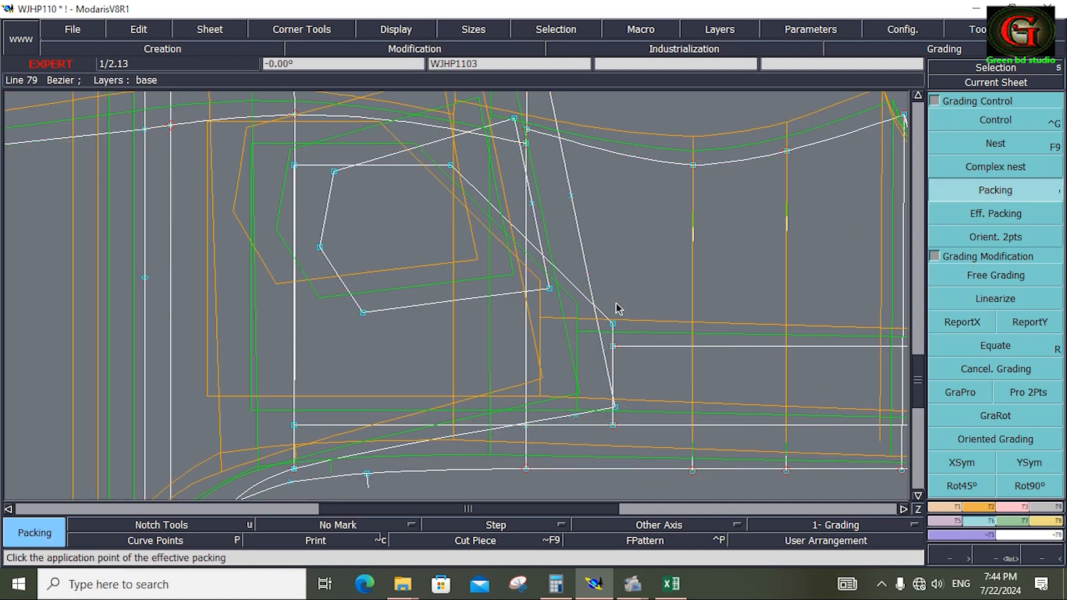
key("Home")
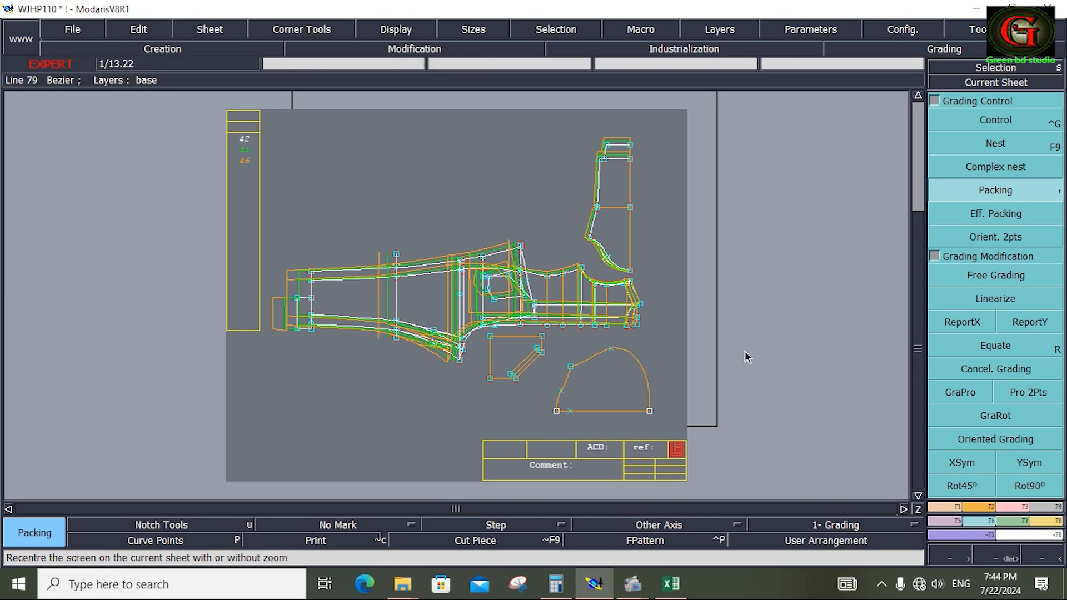
left_click_drag(231, 92, 625, 412)
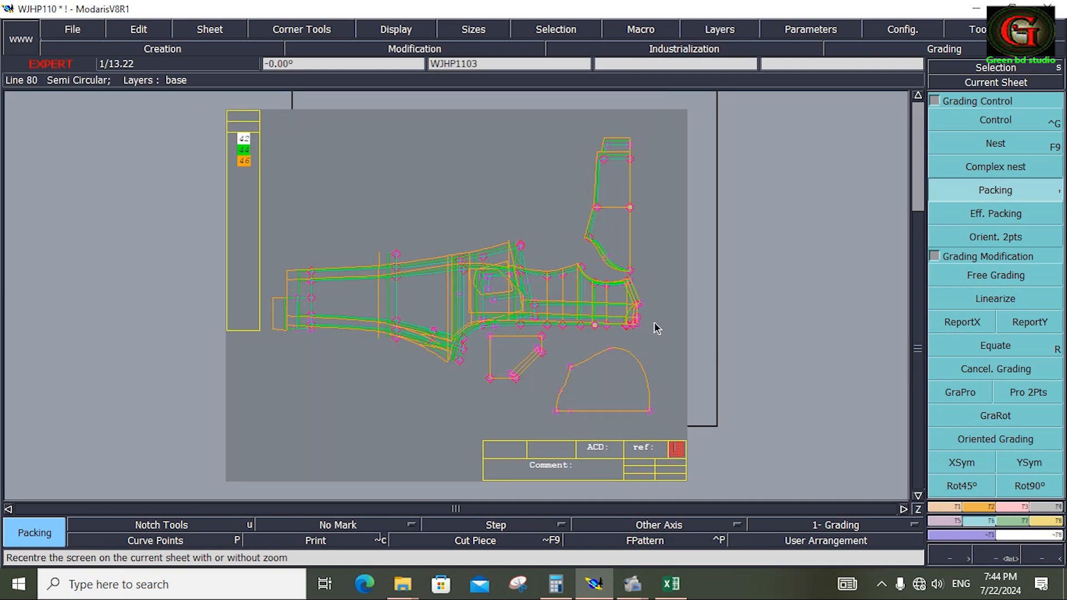
left_click(667, 296)
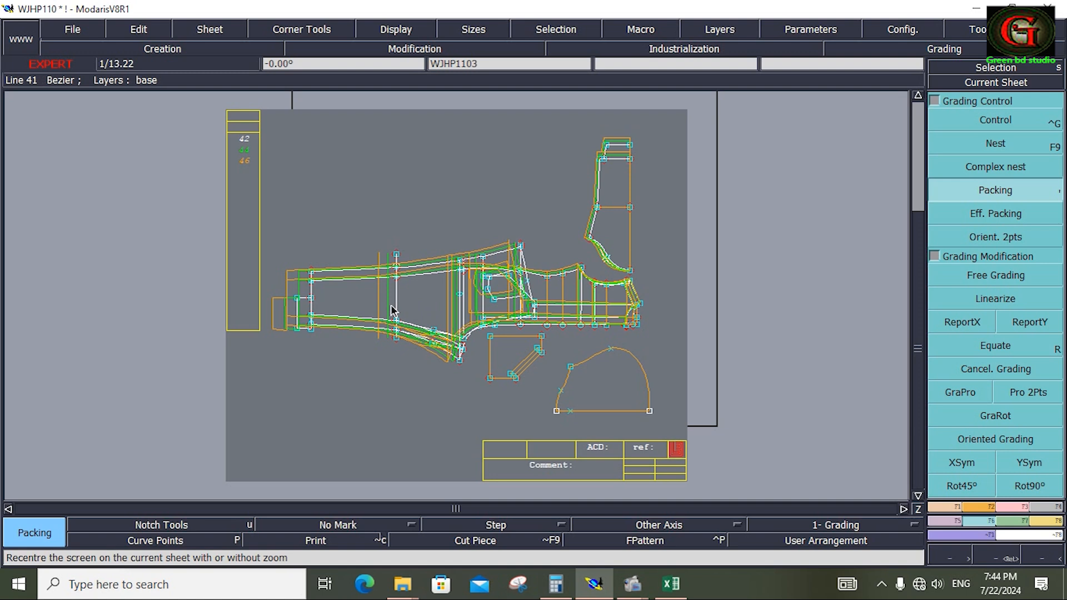
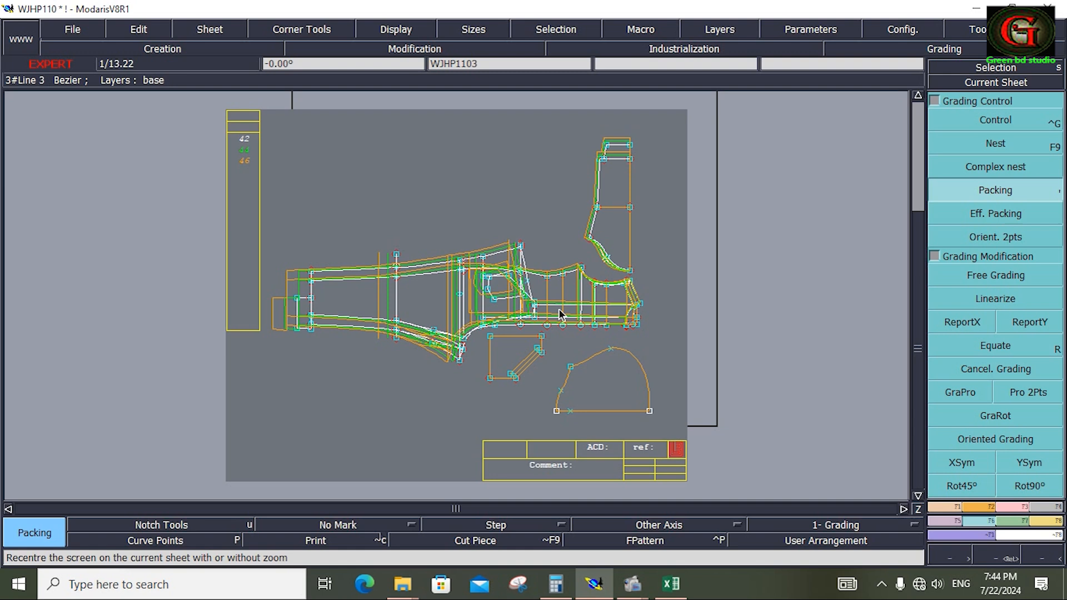
Grade the bodice side seam points proportionally between the waist point and the underarm point with GraPro.
key("Return")
left_click_drag(459, 236, 625, 346)
left_click(961, 392)
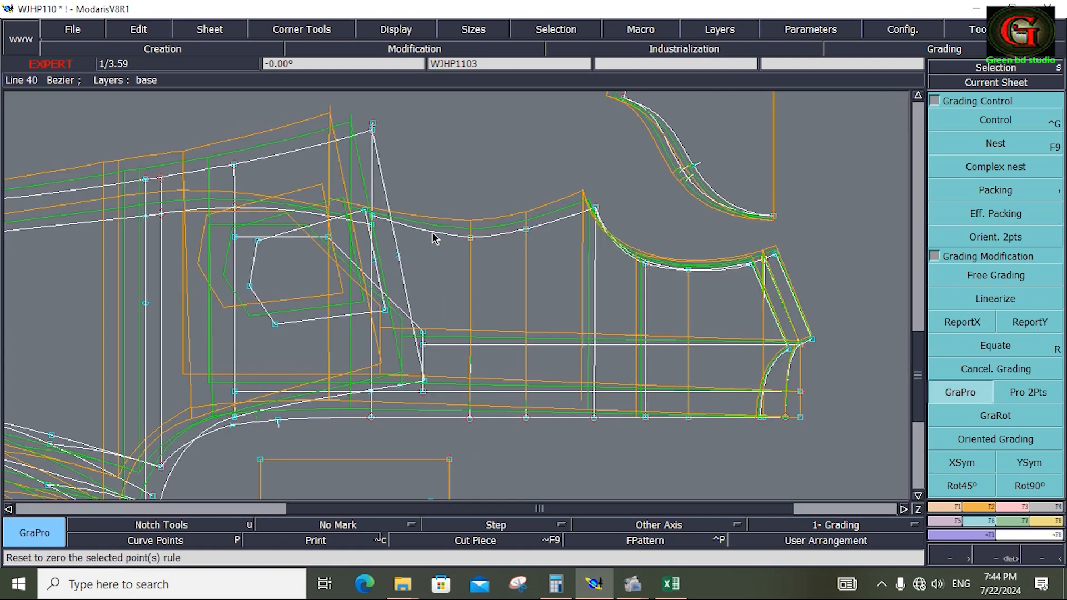
left_click(373, 217)
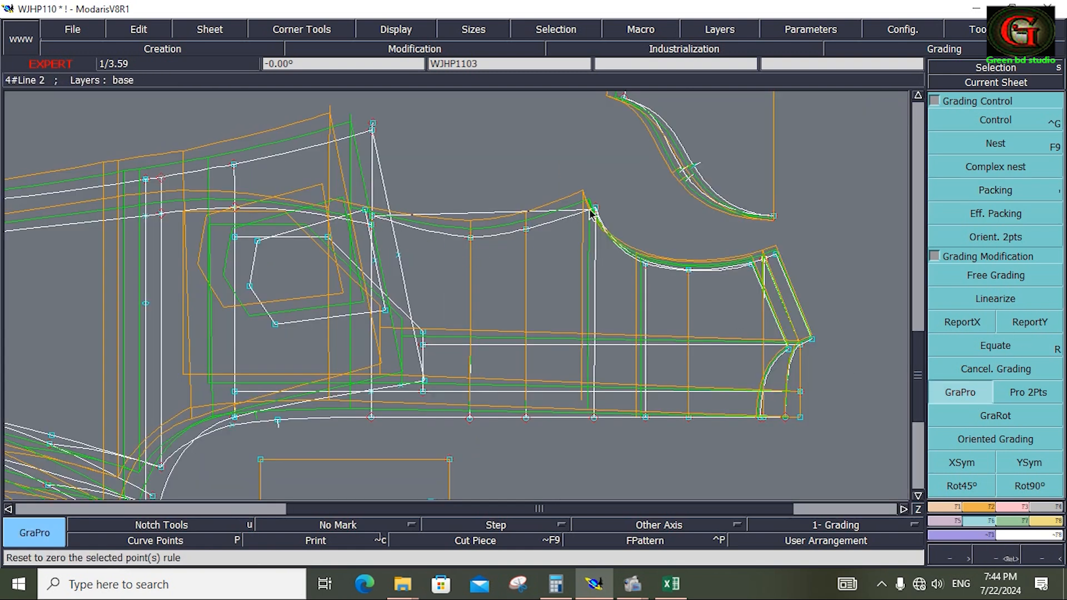
left_click(593, 210)
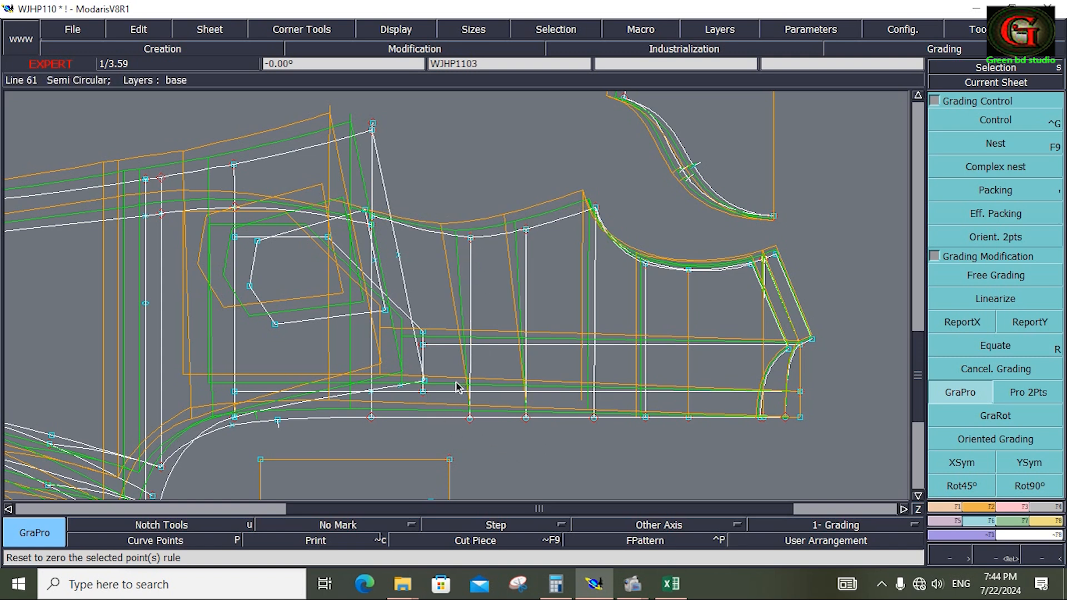
Copy the X grading of the side seam points to the centre-line ends of the two cross lines between waist and underarm.
left_click_drag(457, 380, 489, 429)
left_click(964, 323)
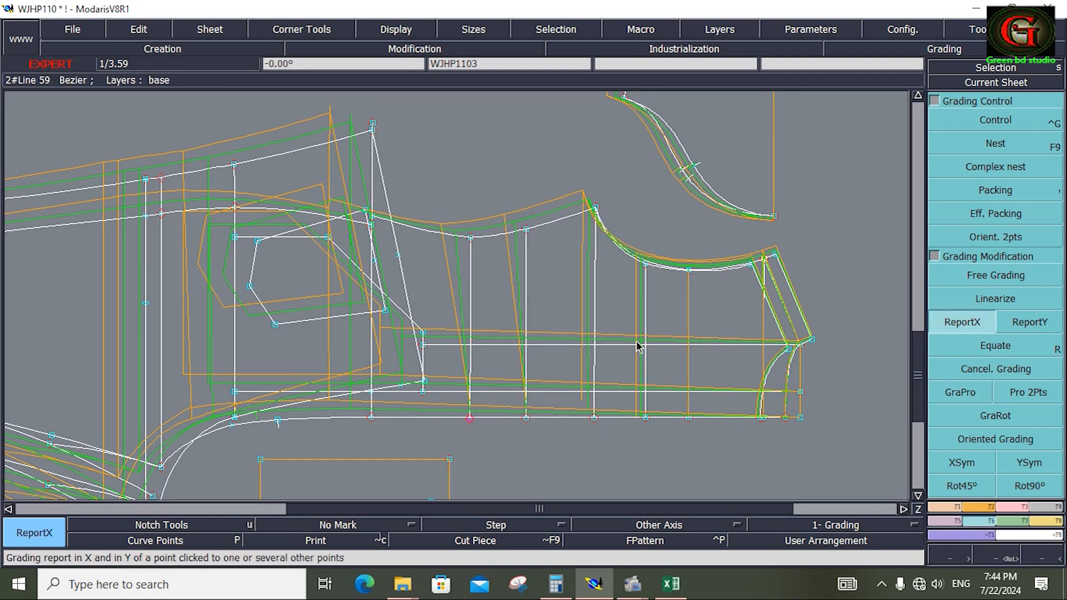
left_click(469, 424)
left_click_drag(510, 379, 538, 455)
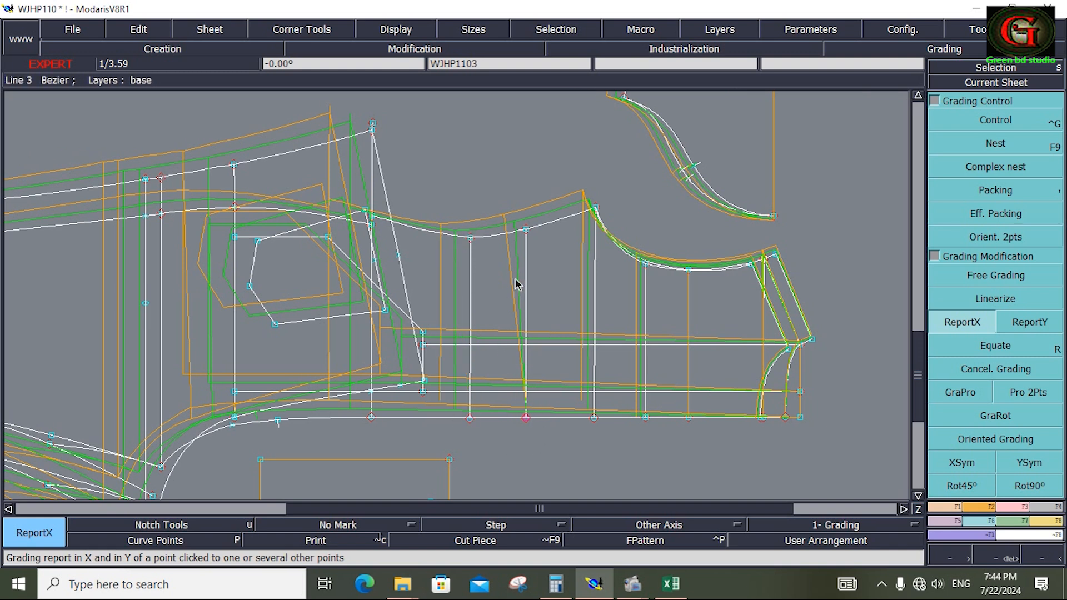
left_click(527, 420)
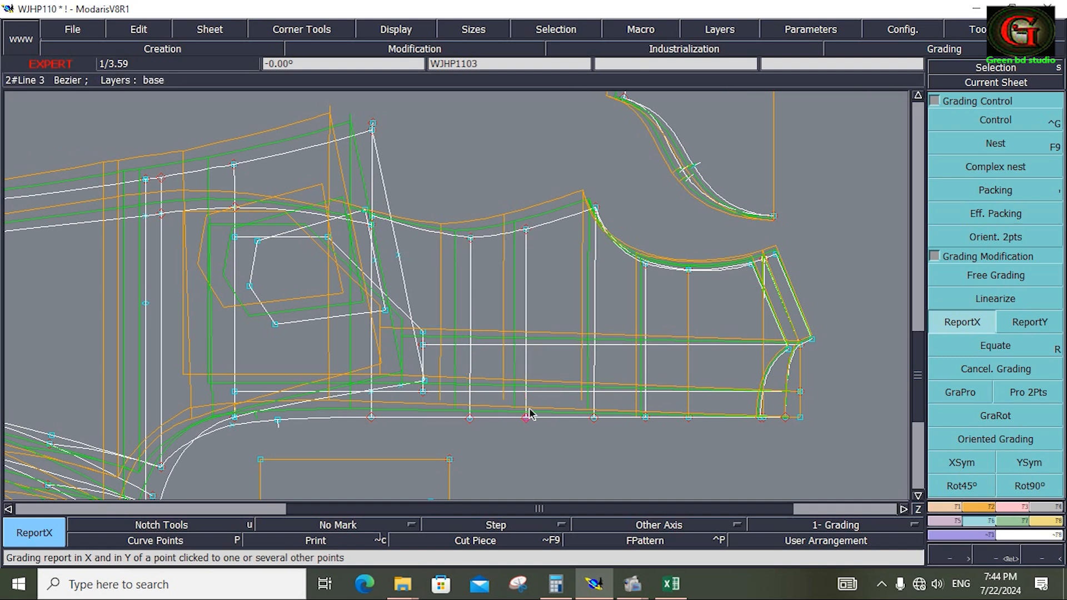
left_click(537, 479)
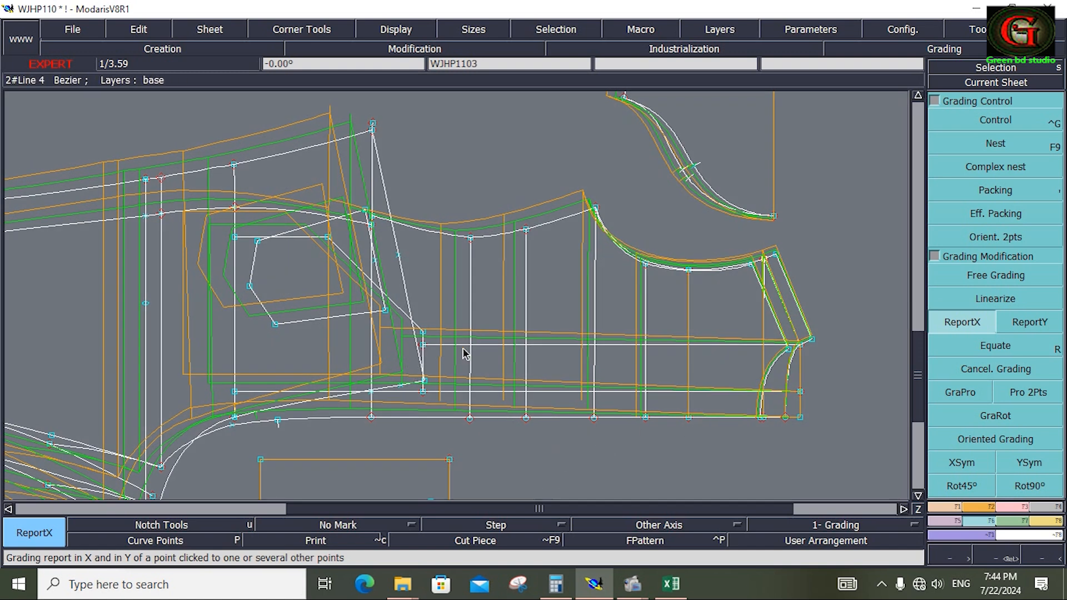
Delete the lengthwise line running through the middle of the bodice and save the model, continuing past the validation warnings.
key("Delete")
left_click(543, 345)
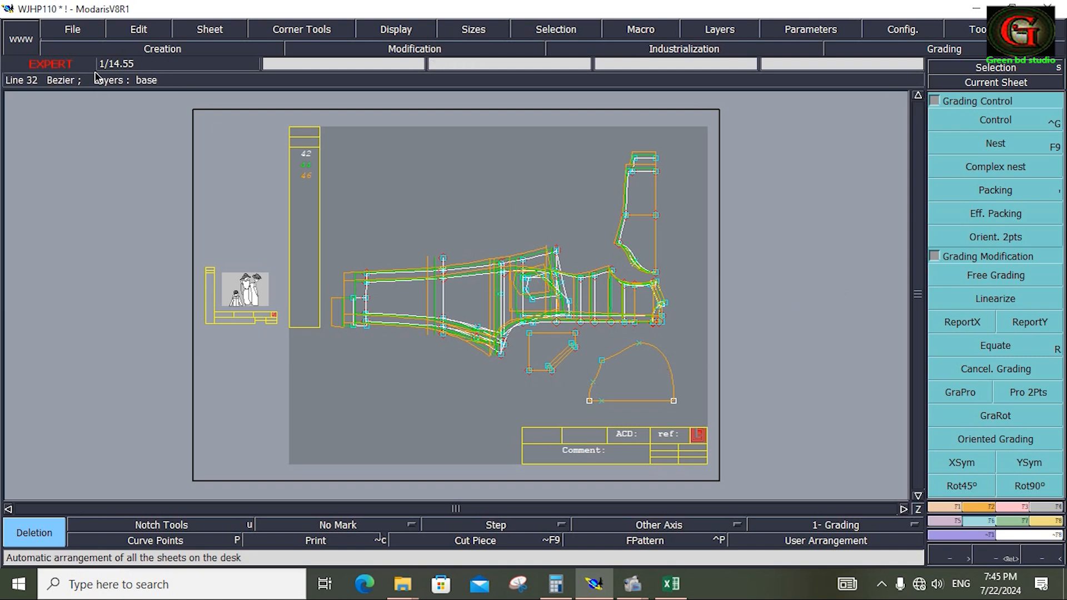
left_click(80, 19)
left_click(86, 88)
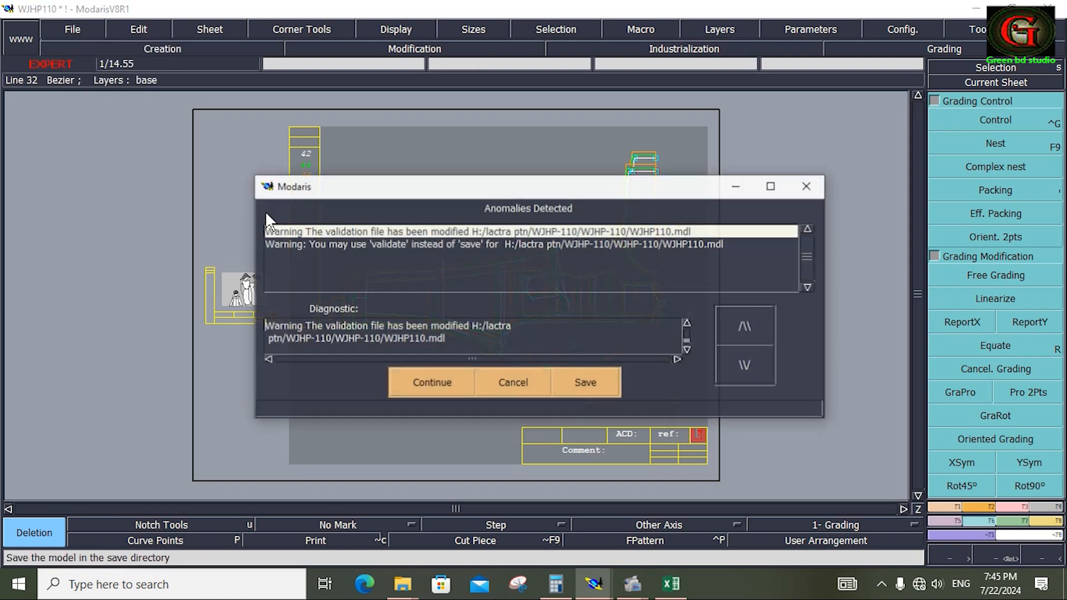
left_click(427, 382)
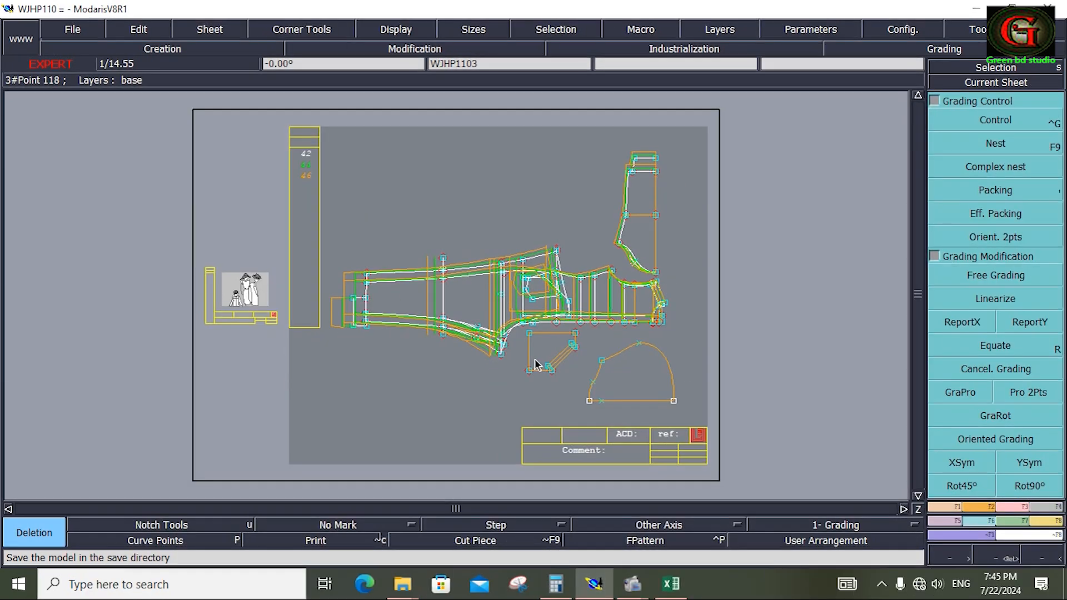
Set ddx to -0.50 and ddy to 0.50 for both size steps at the upper-left corner of the separate pocket piece.
key("z")
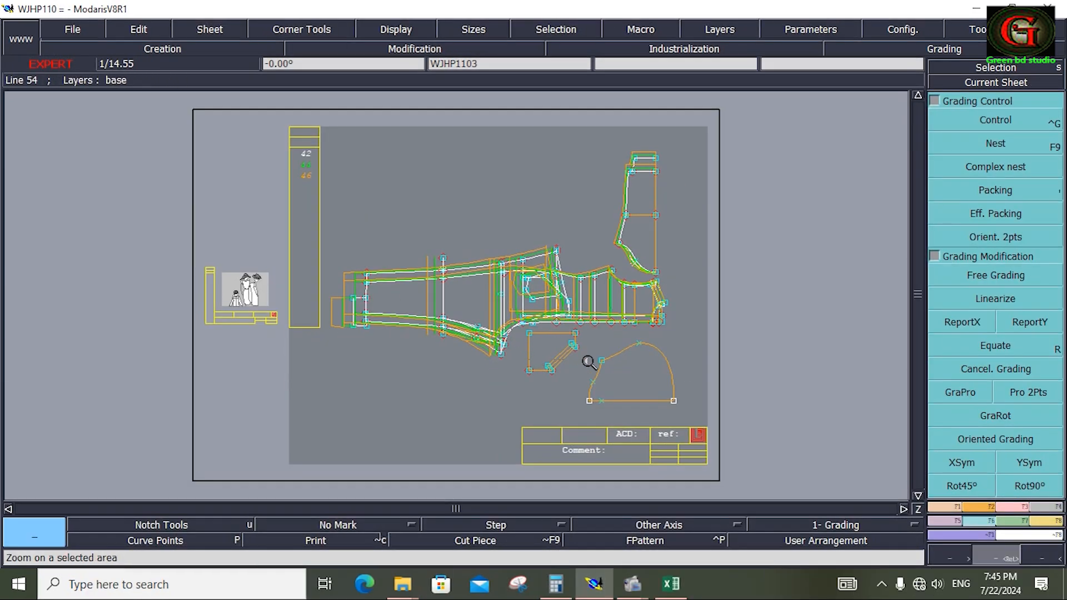
left_click_drag(671, 403, 686, 416)
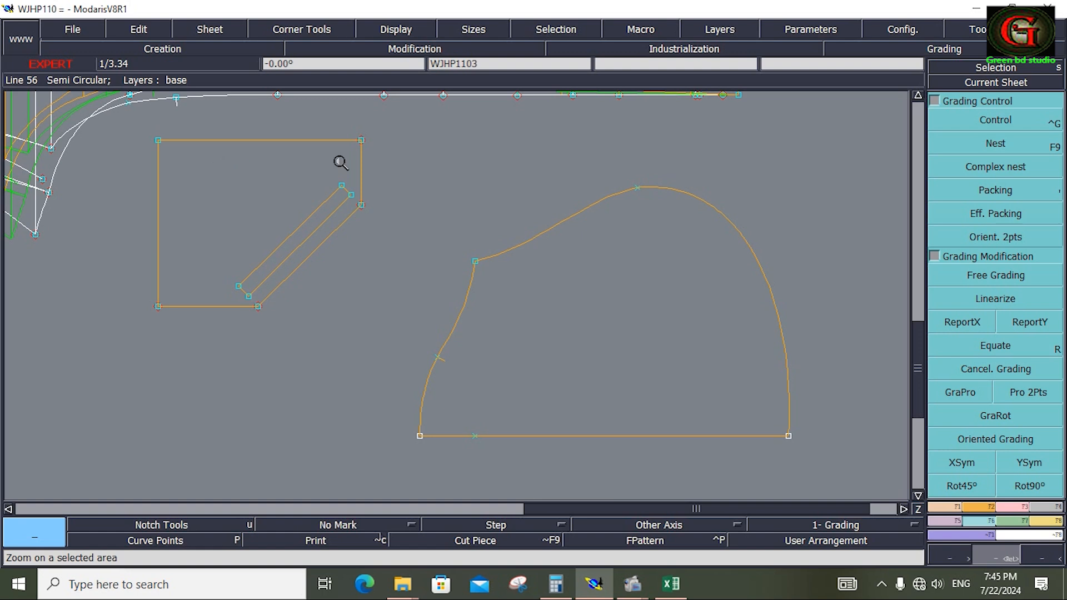
left_click(974, 122)
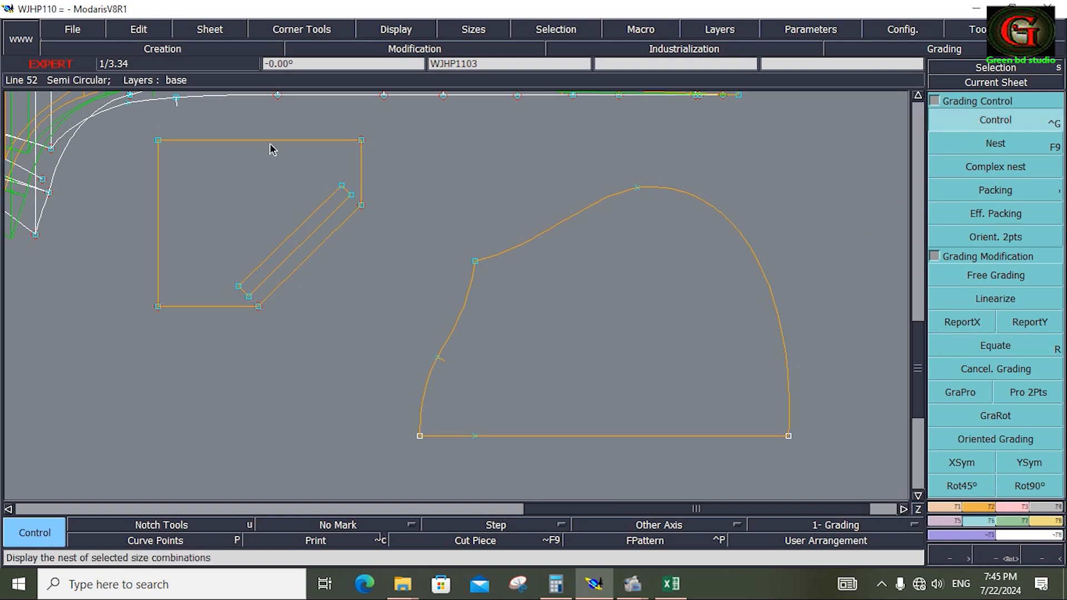
left_click(159, 141)
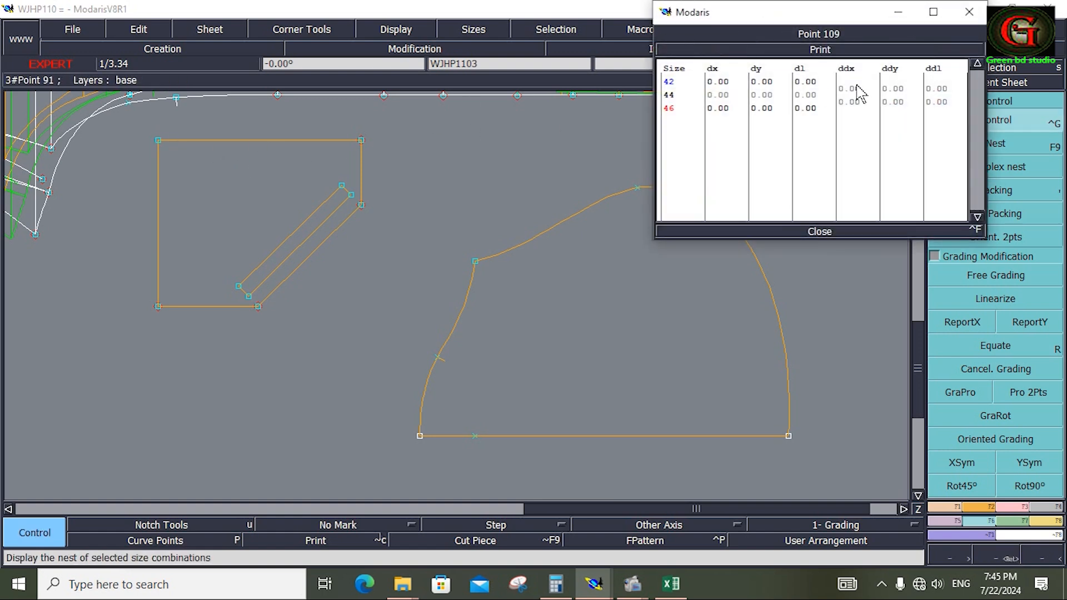
left_click(860, 102)
type("-")
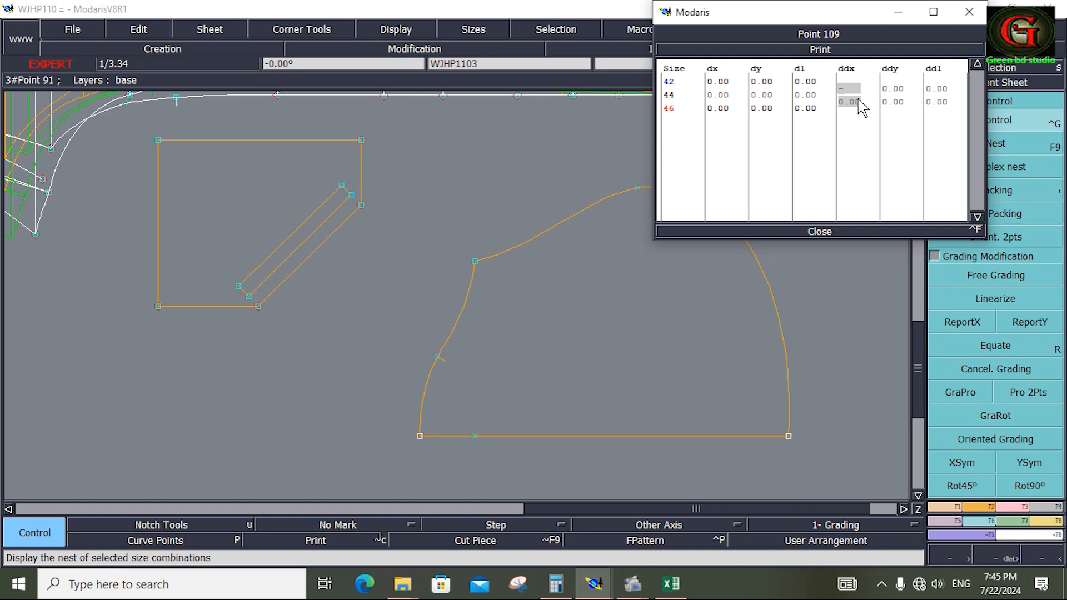
type("0.5")
key("Return")
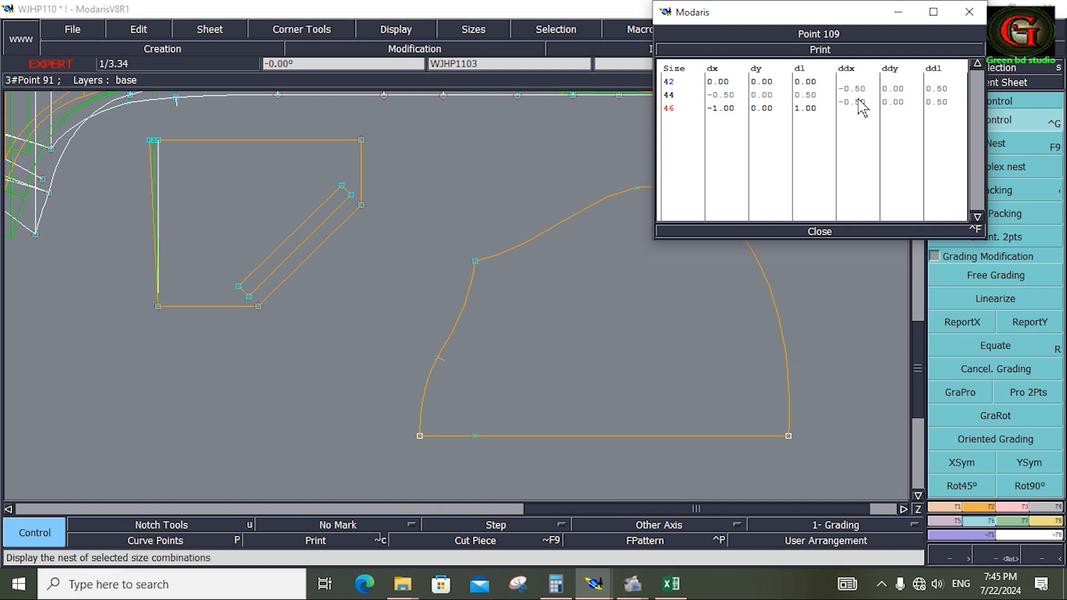
left_click_drag(900, 87, 900, 102)
type(".5")
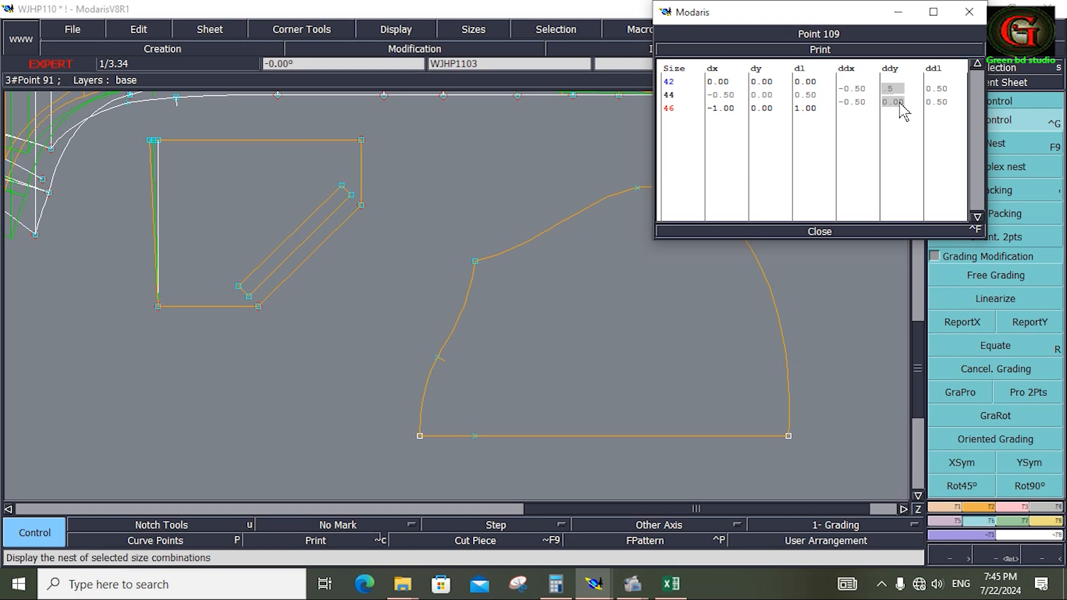
key("Return")
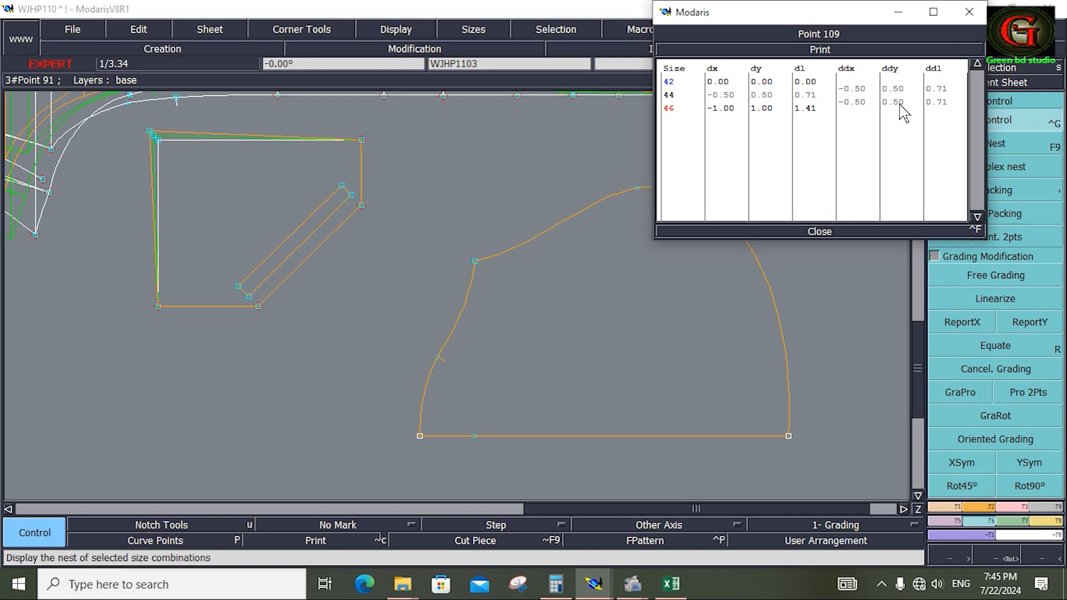
left_click(822, 232)
Attach the two overlapping end points at the separate pocket piece's upper-right corner.
left_click(1029, 322)
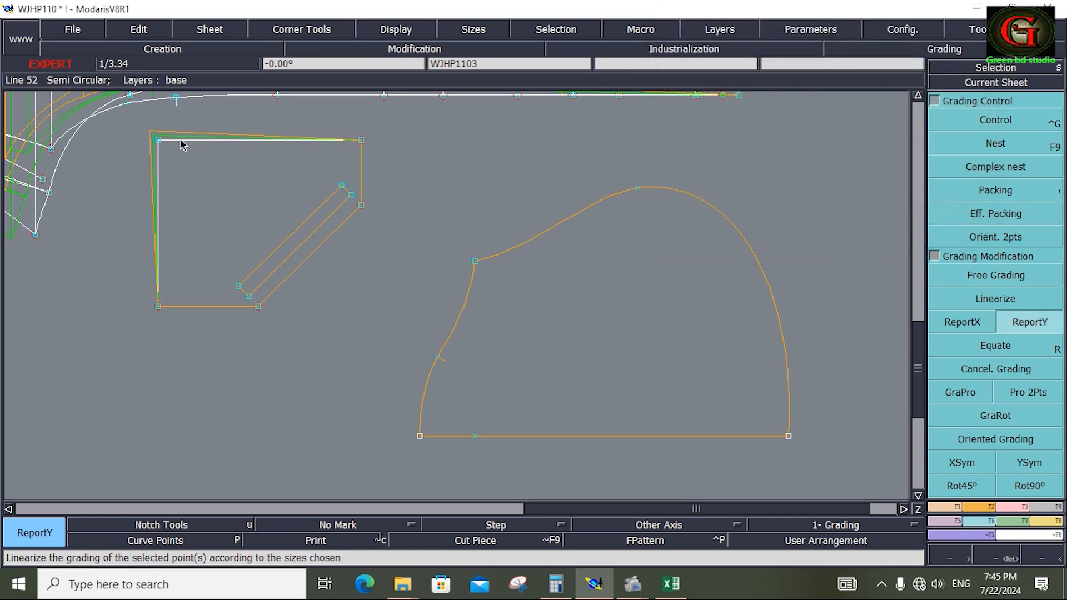
left_click(360, 140)
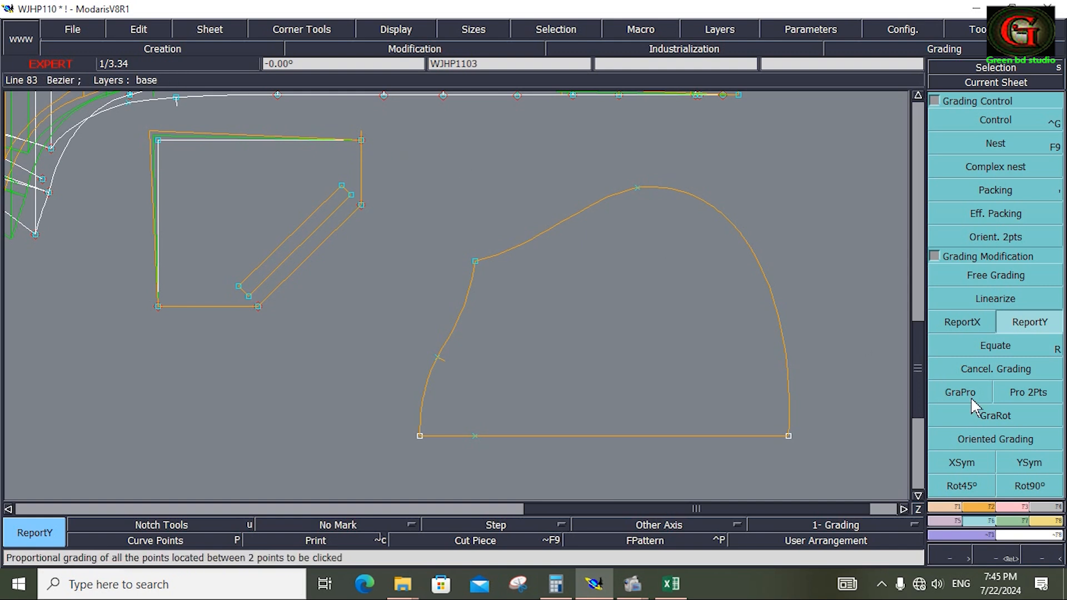
left_click(1020, 508)
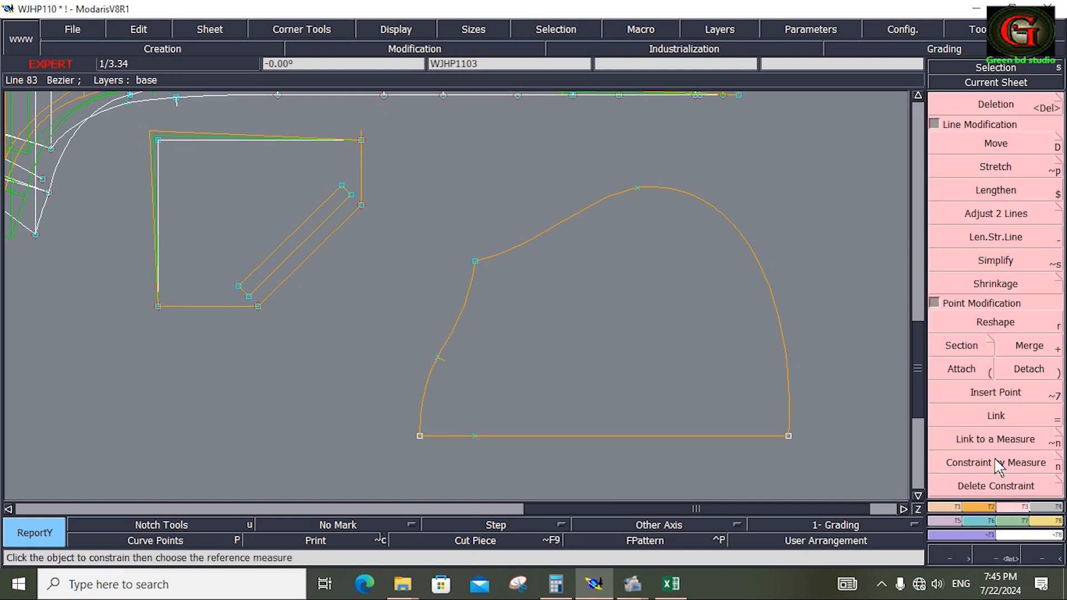
left_click(961, 369)
left_click(363, 142)
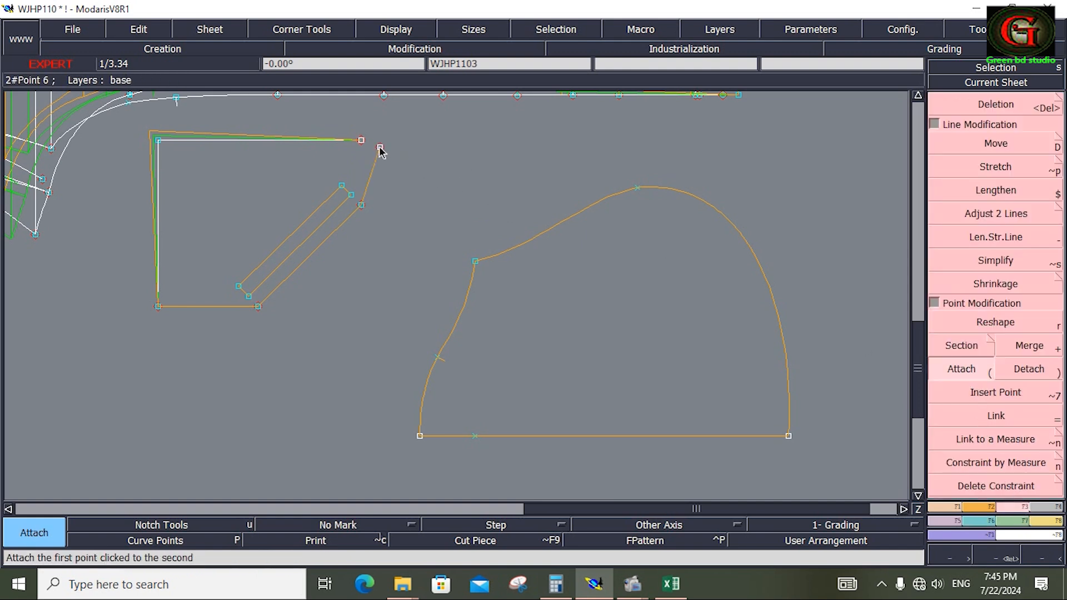
left_click(362, 141)
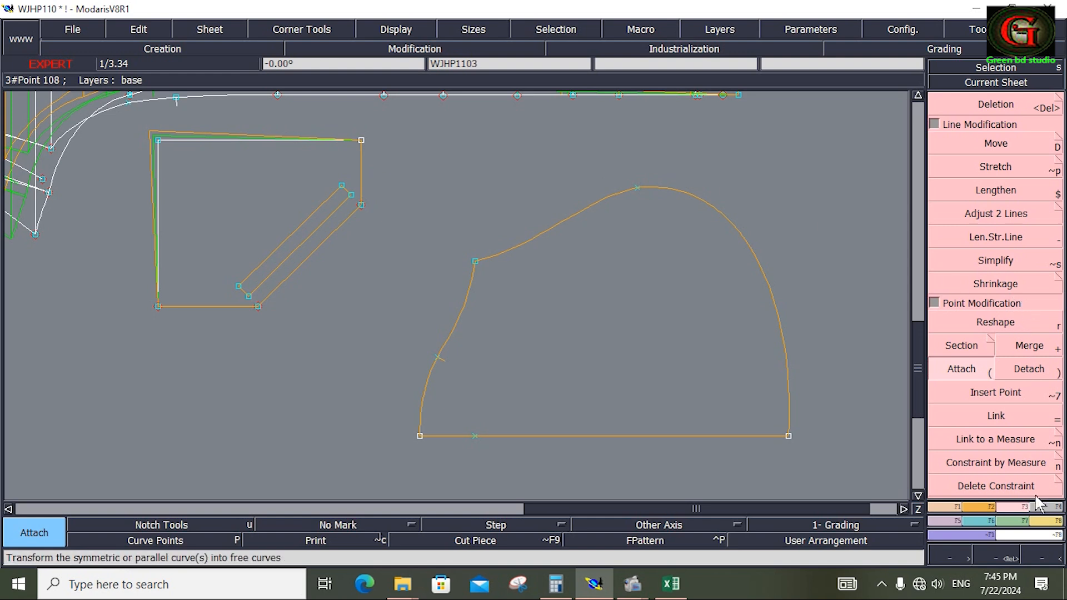
Copy the pocket piece's upper-left corner grading in Y to the upper-right corner and in X to the lower-left corner.
left_click(991, 531)
left_click(1029, 325)
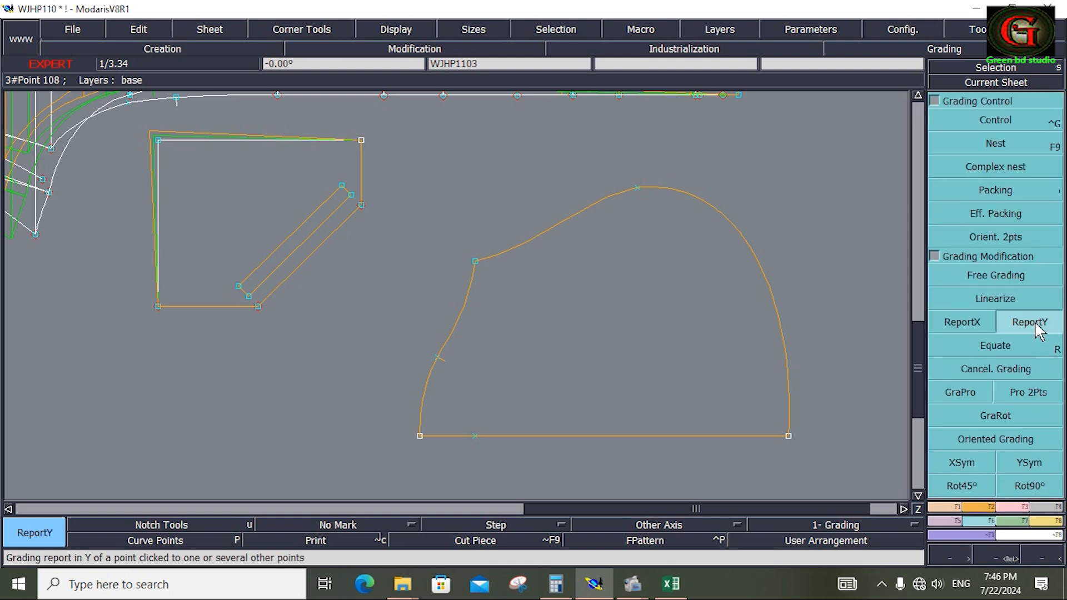
left_click(157, 141)
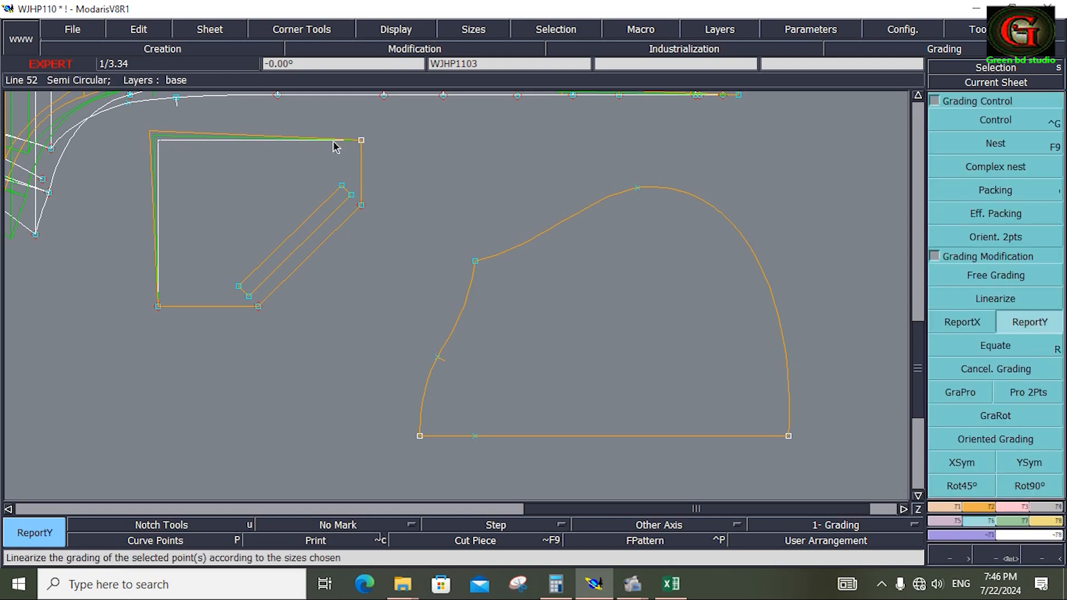
left_click(360, 142)
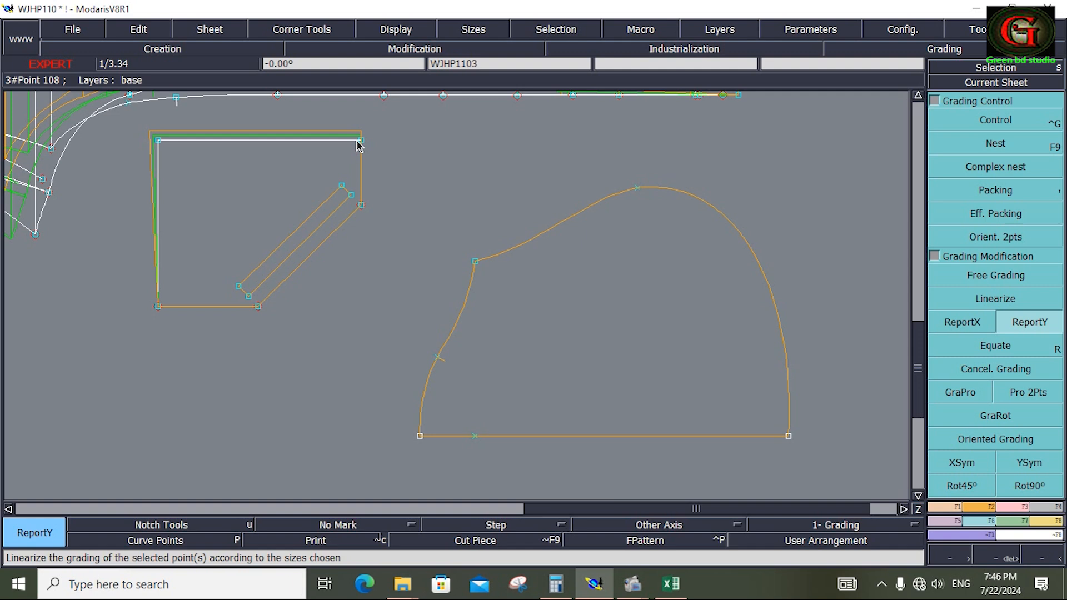
left_click(960, 323)
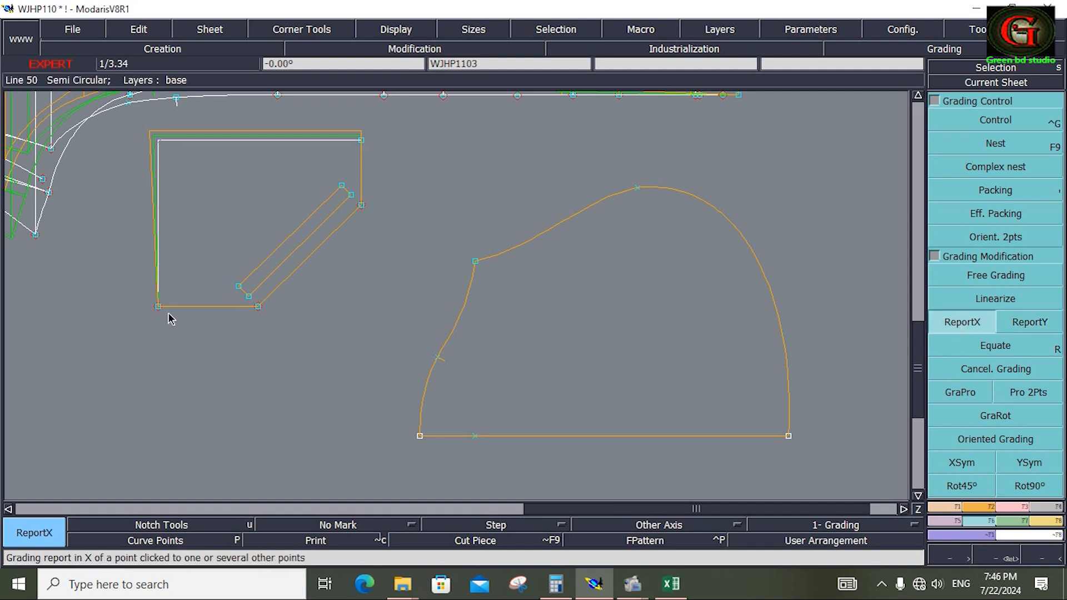
key("parenleft")
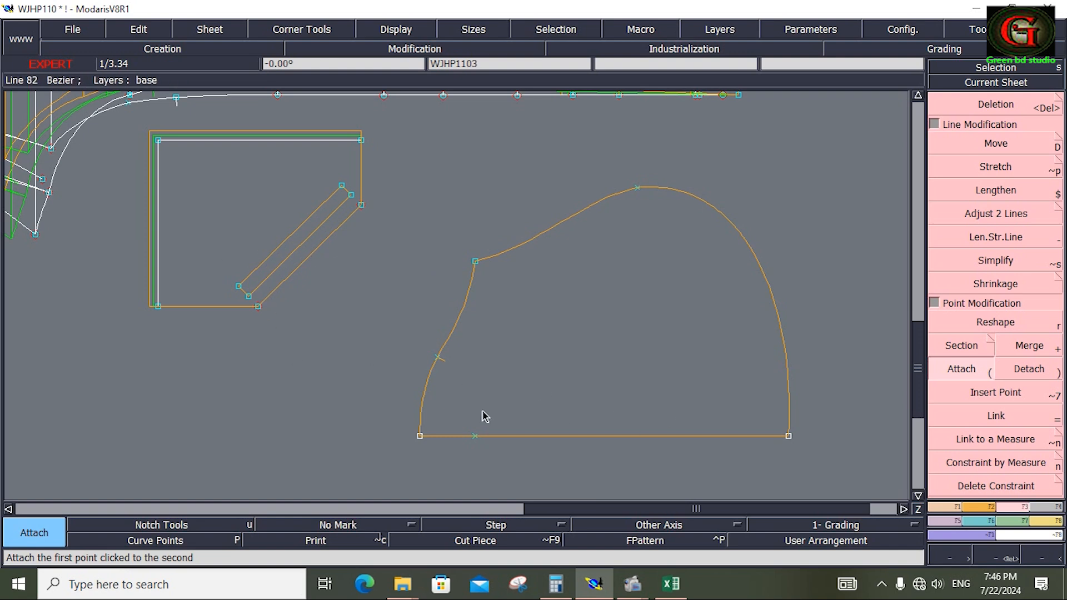
Switch to the Excel measurement chart and select the hood length, hood width and hood length outline rows for reference.
left_click(671, 584)
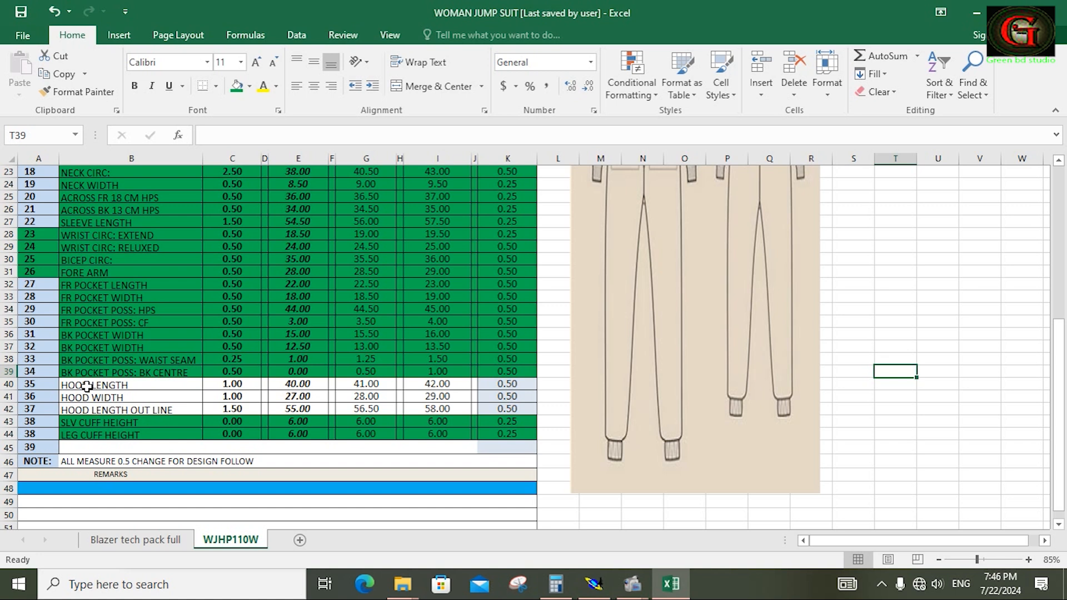
left_click_drag(88, 387, 493, 409)
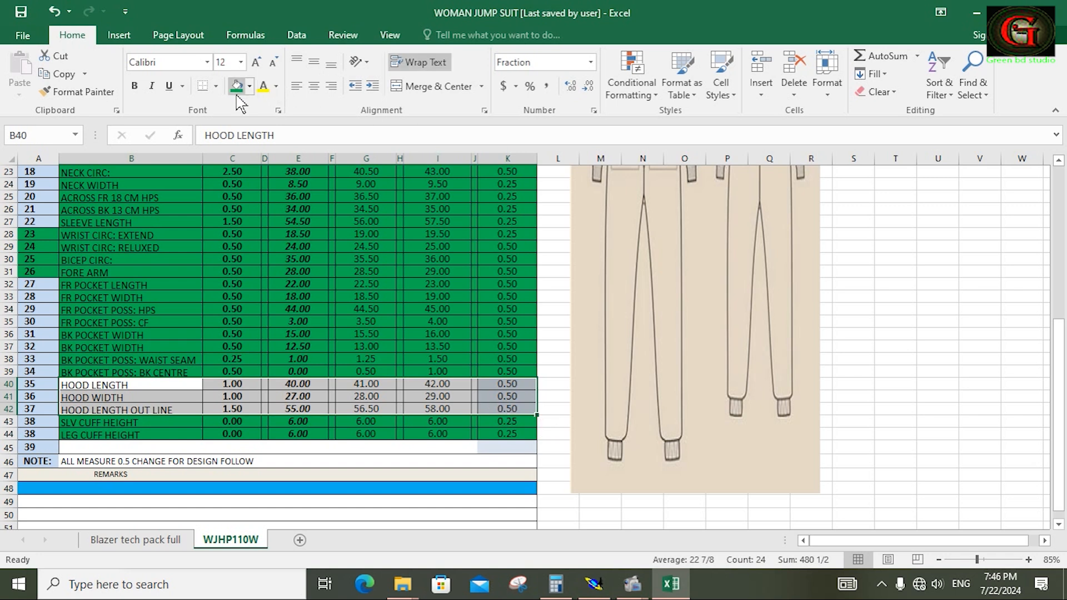
key("alt+Tab")
Set ddx to 1.00 for both size steps at the lower-right corner of the hood in Modaris.
left_click(998, 121)
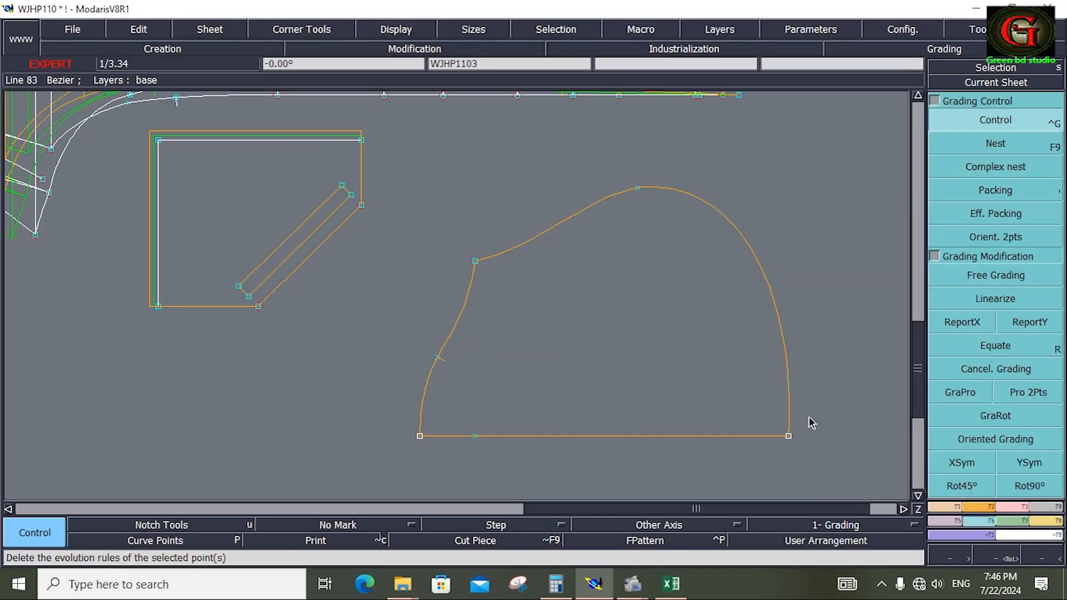
left_click(789, 436)
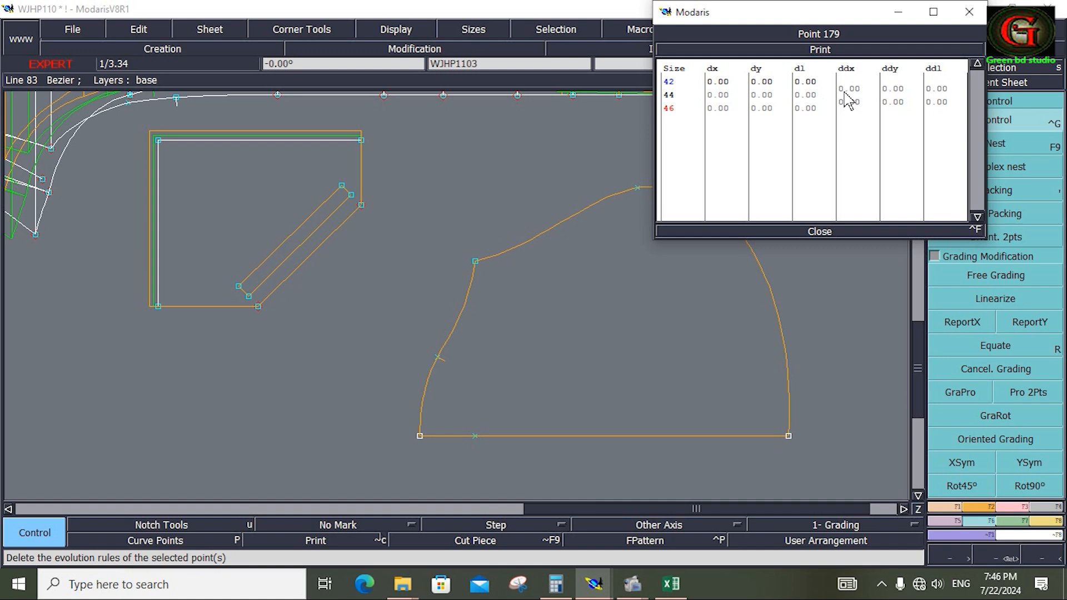
left_click_drag(847, 87, 849, 102)
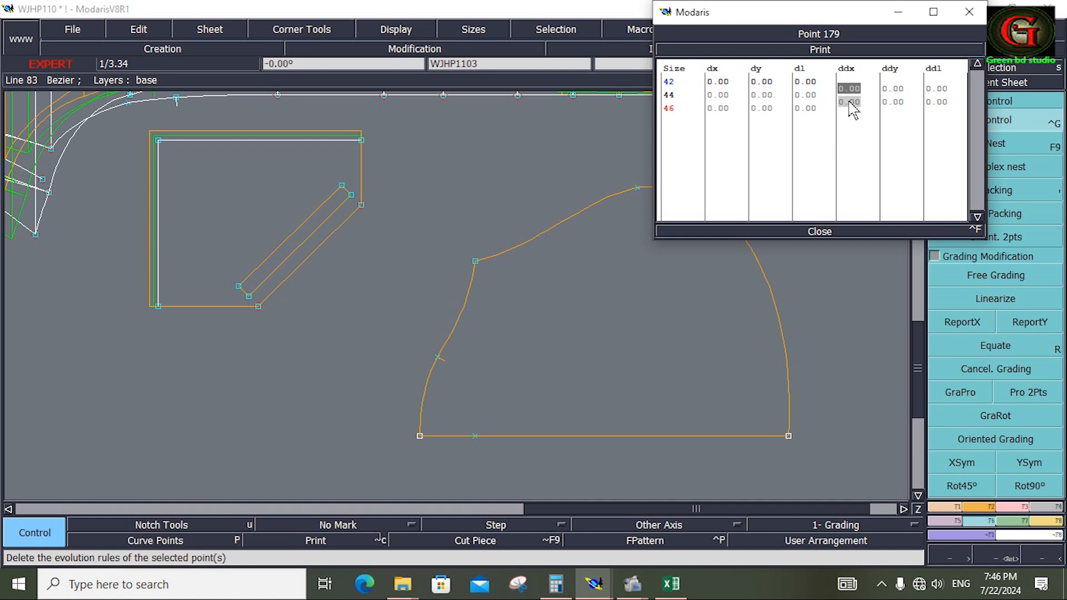
type("1")
key("Return")
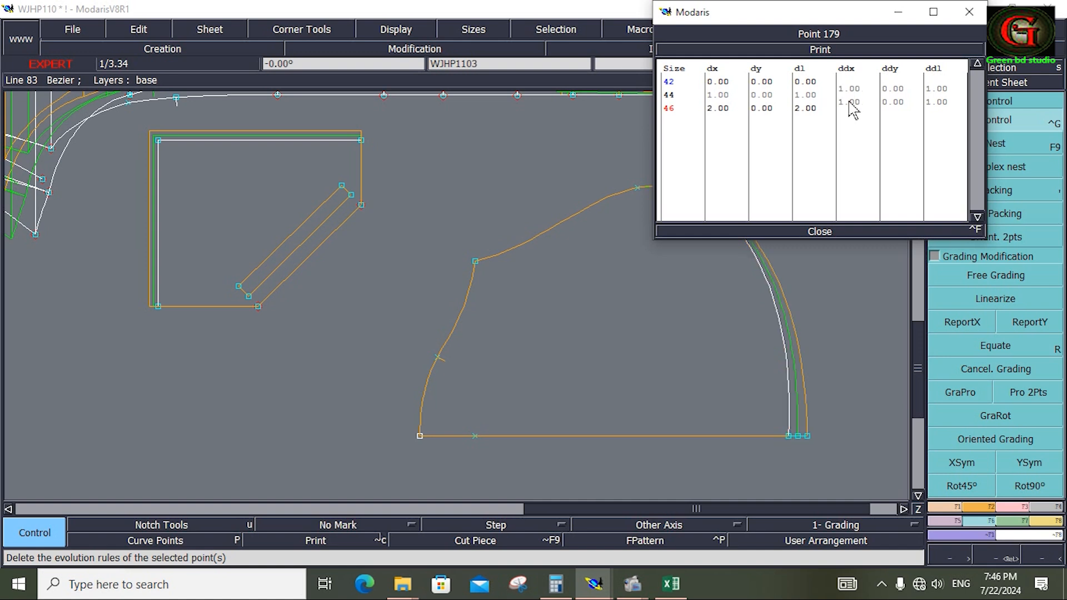
left_click(820, 231)
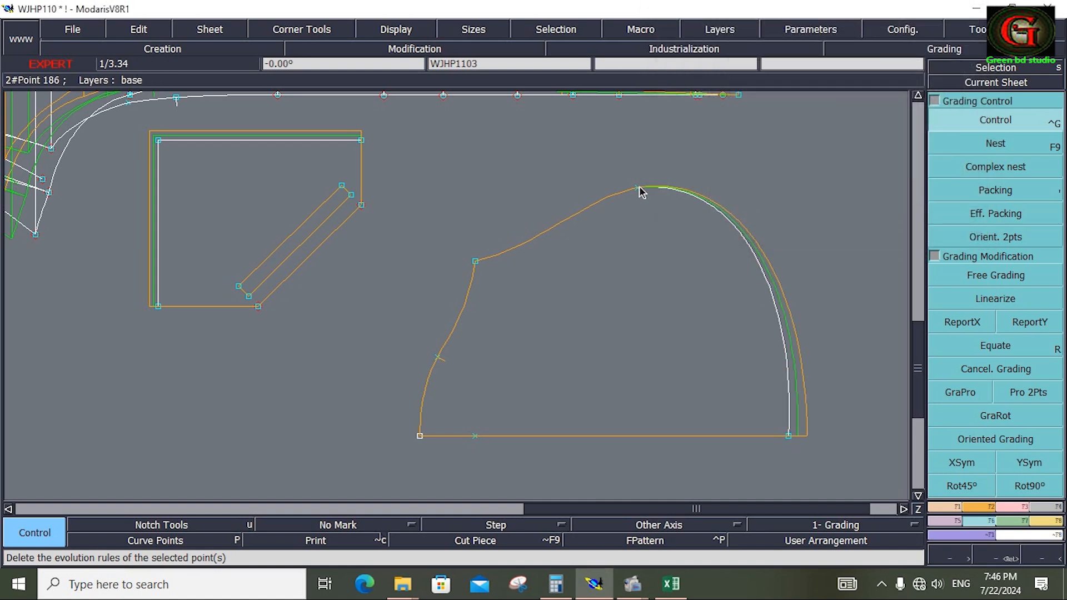
Set ddy to 1.00 for both size steps at the top point of the hood curve.
left_click(641, 190)
left_click_drag(893, 88, 905, 106)
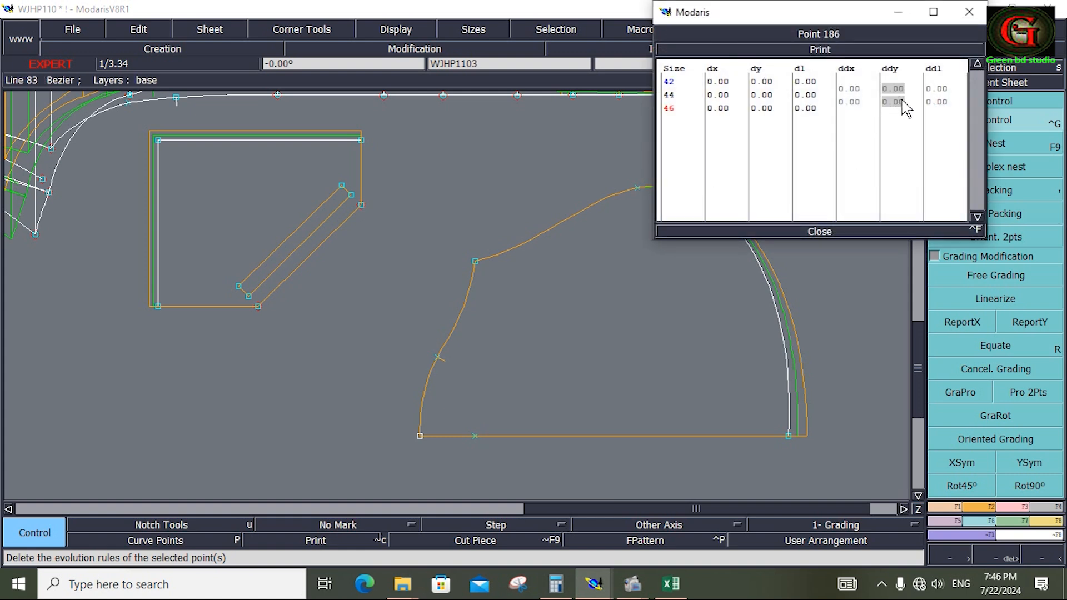
type("1")
key("Return")
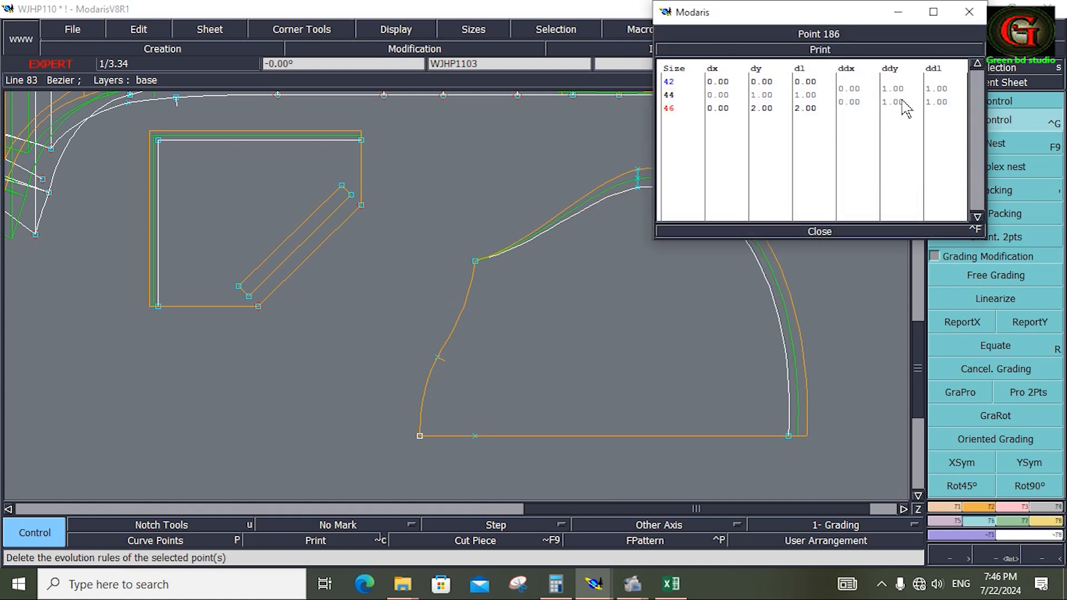
left_click(820, 232)
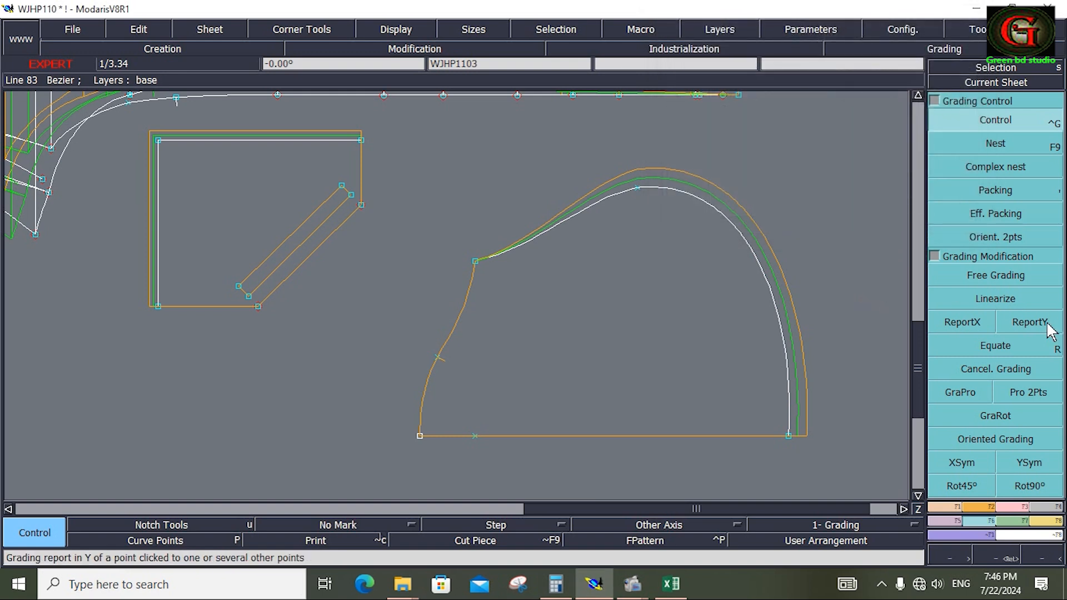
Empty the measurement spreadsheet of its earlier measurements and move it clear of the hood piece.
left_click_drag(379, 217, 505, 454)
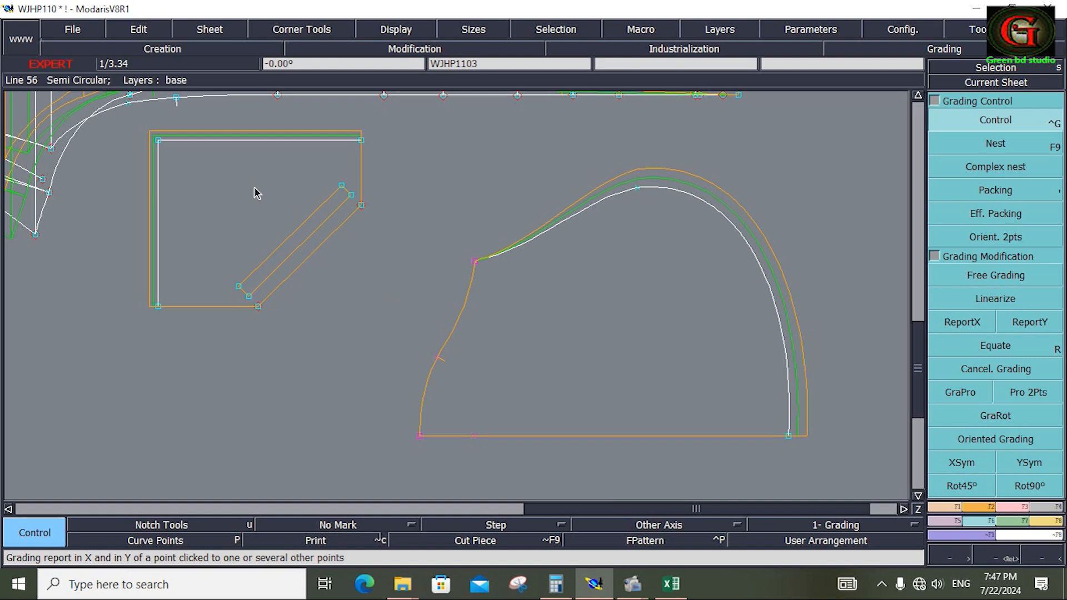
key("Home")
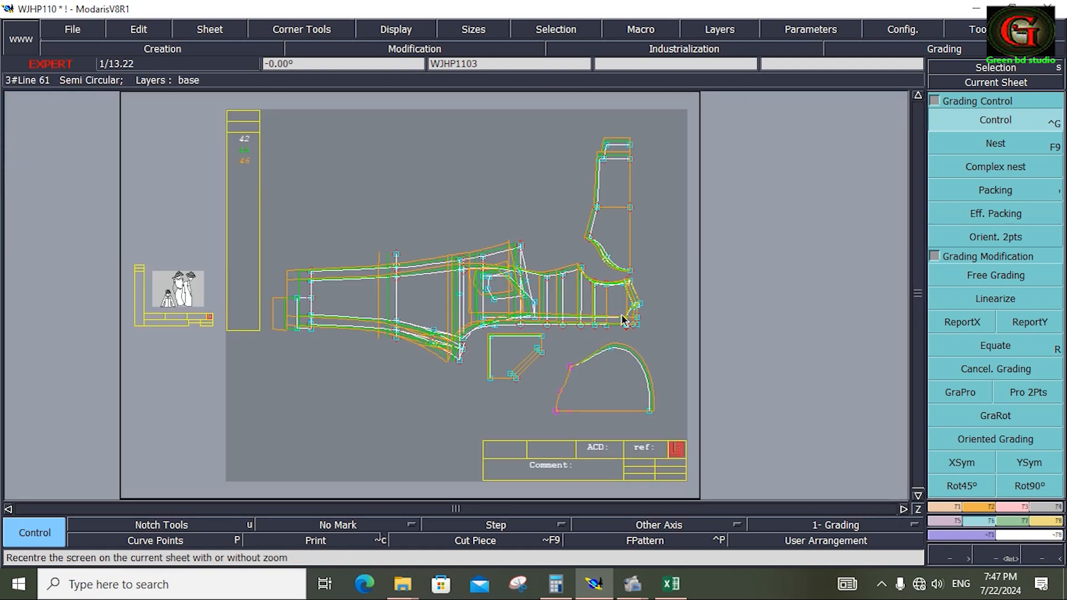
key("z")
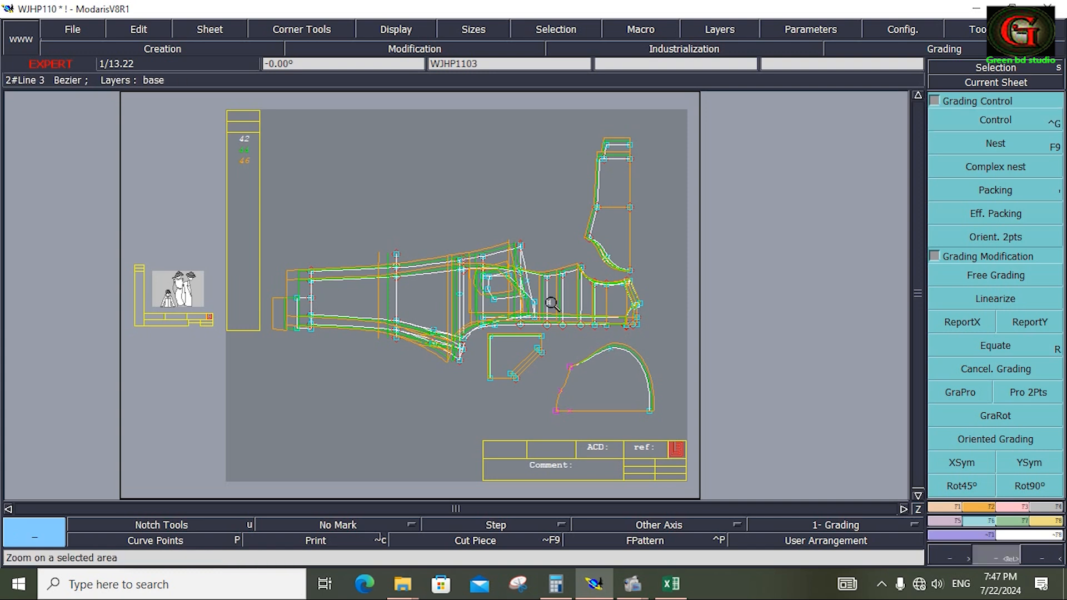
left_click_drag(548, 300, 678, 434)
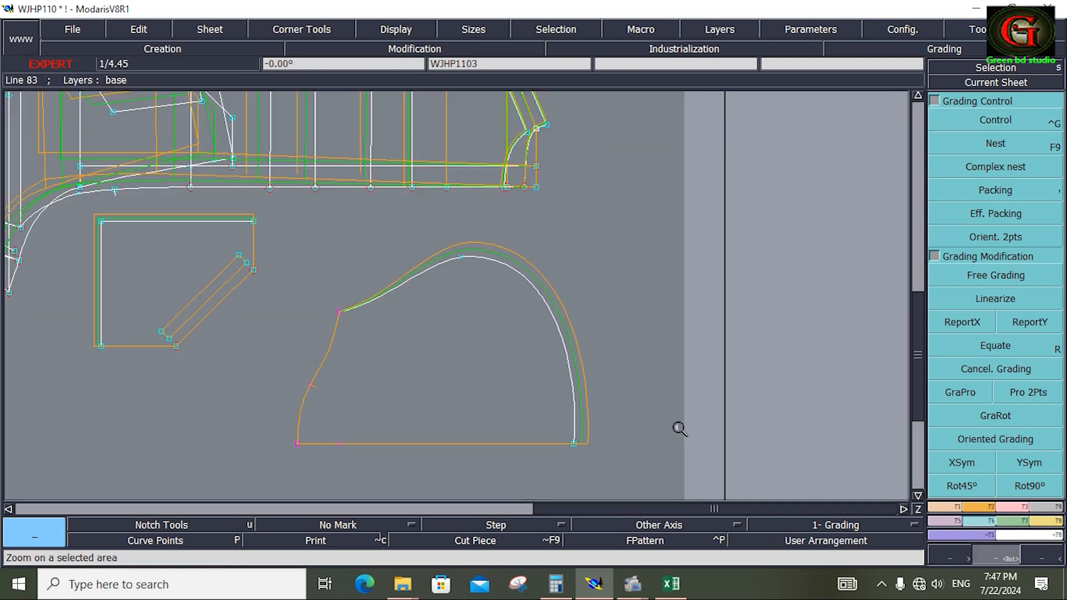
left_click(1046, 521)
left_click(1009, 118)
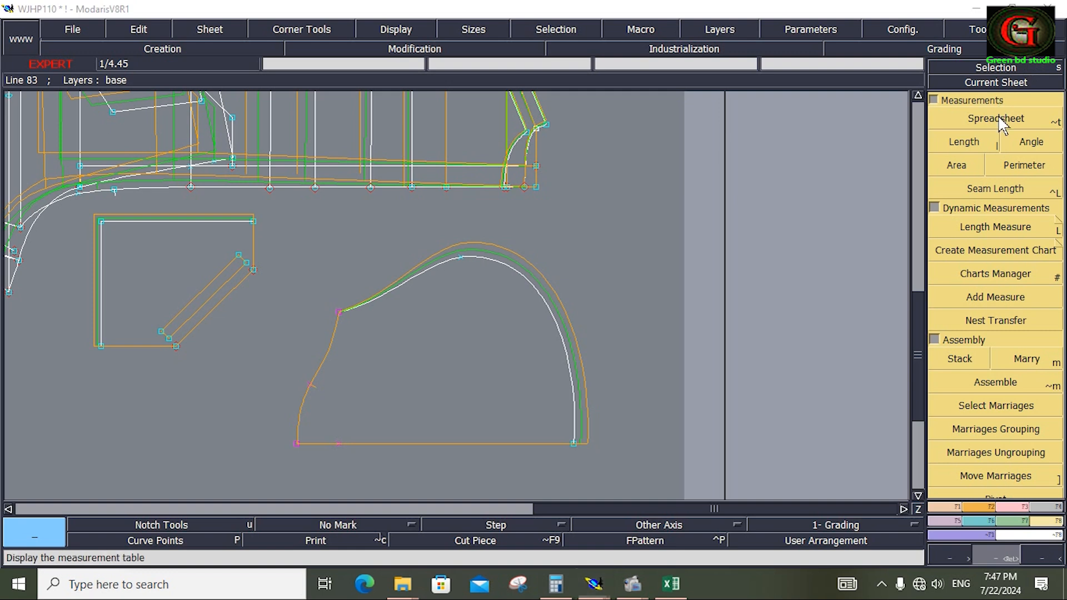
left_click(282, 158)
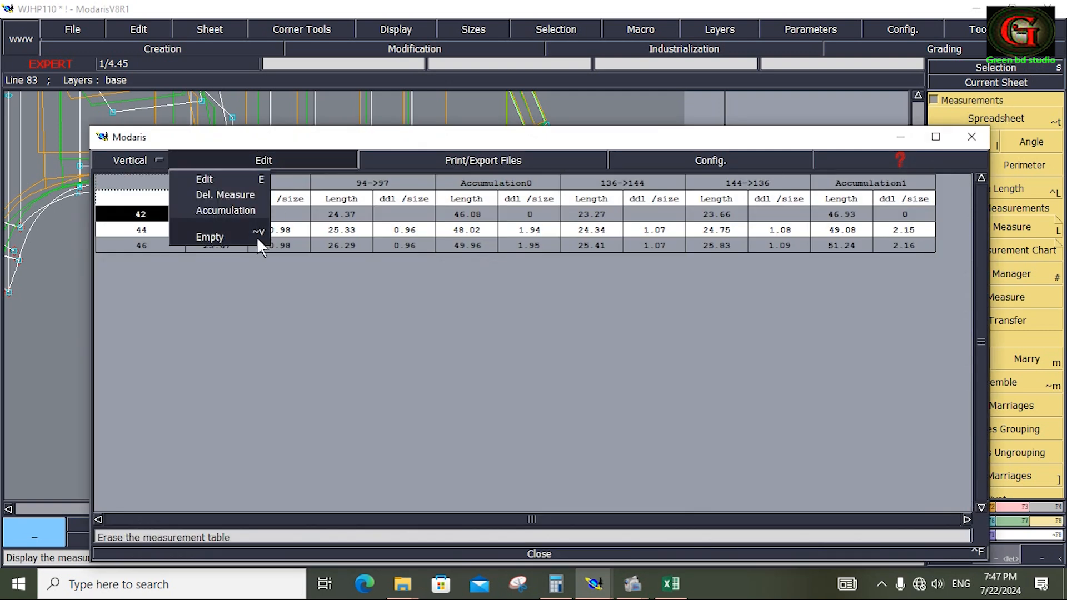
left_click(221, 235)
left_click_drag(343, 146, 357, 489)
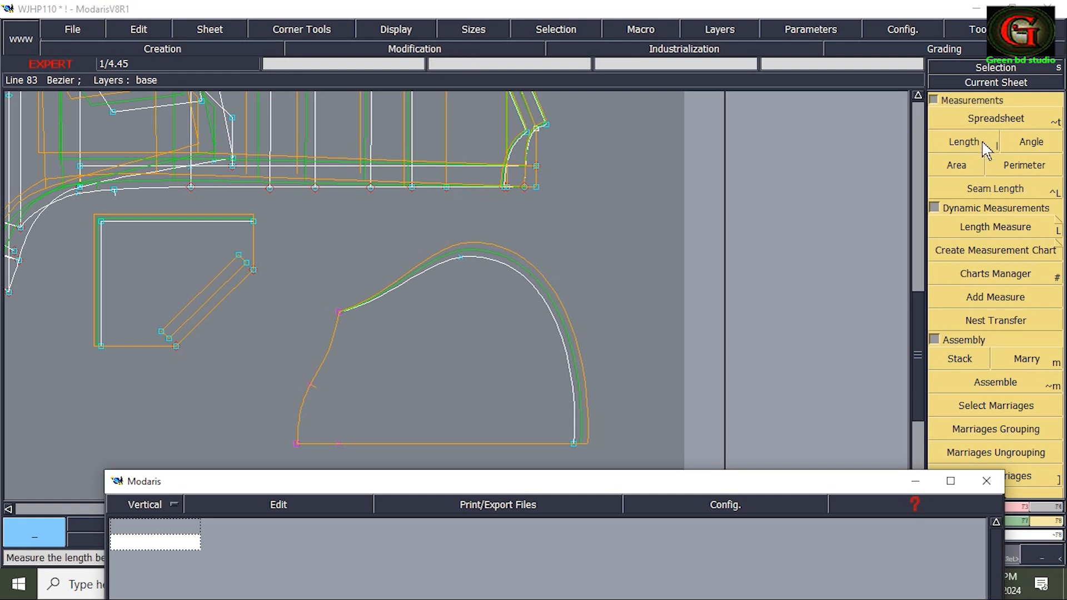
Select sizes 42, 44 and 46 in the size list for the length measurements.
left_click(956, 143)
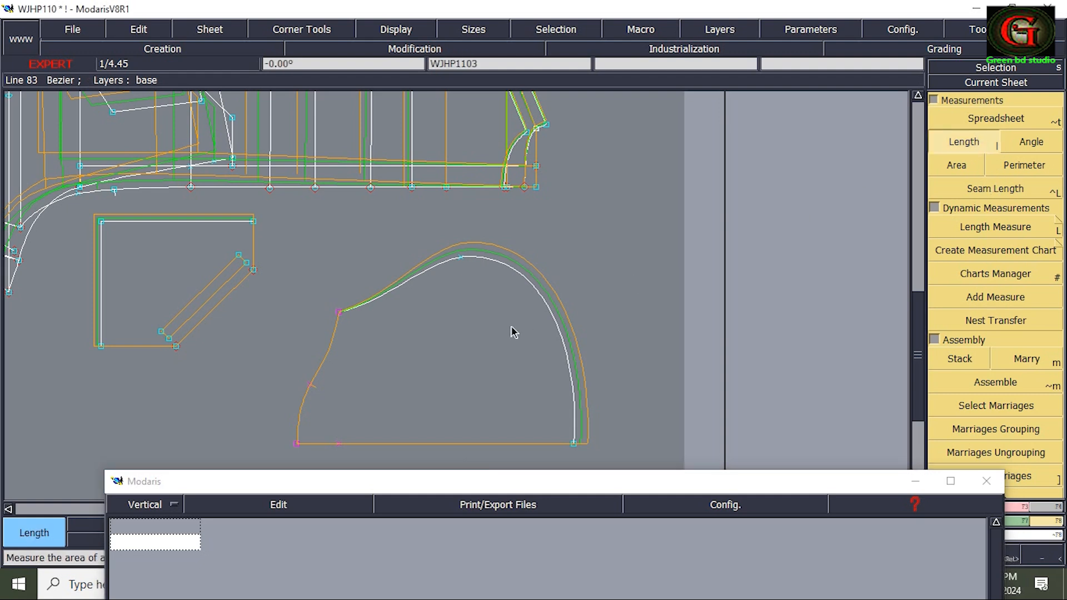
key("Home")
left_click_drag(227, 109, 271, 177)
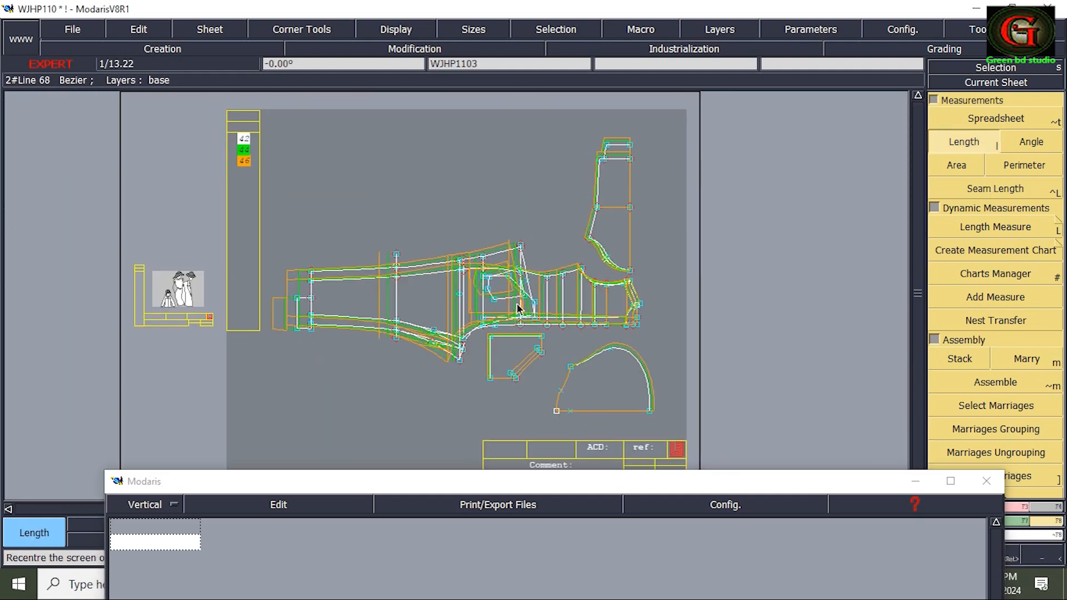
key("Return")
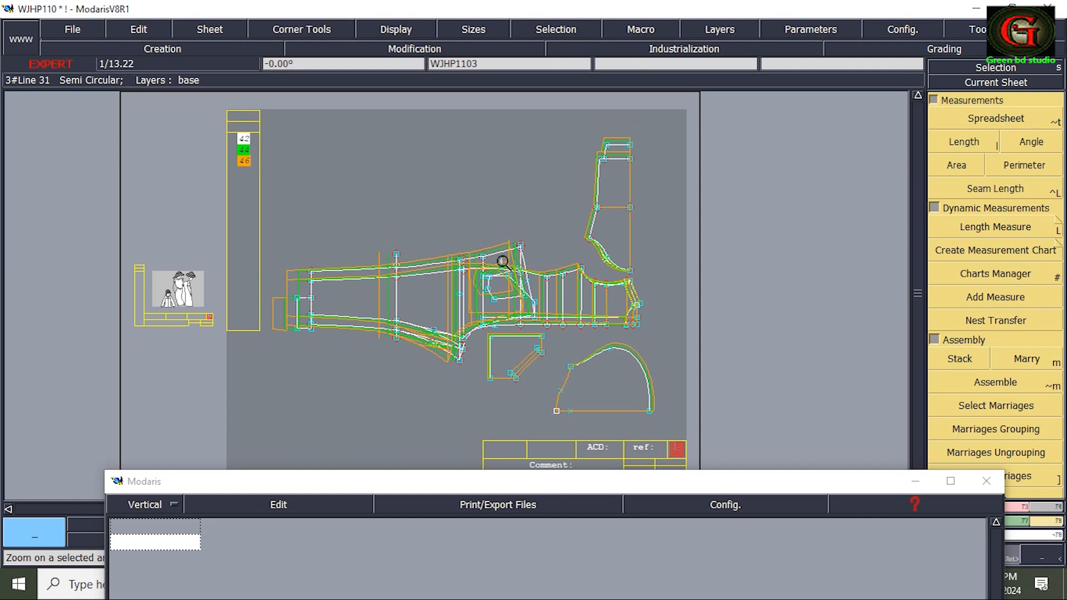
left_click_drag(503, 262, 692, 433)
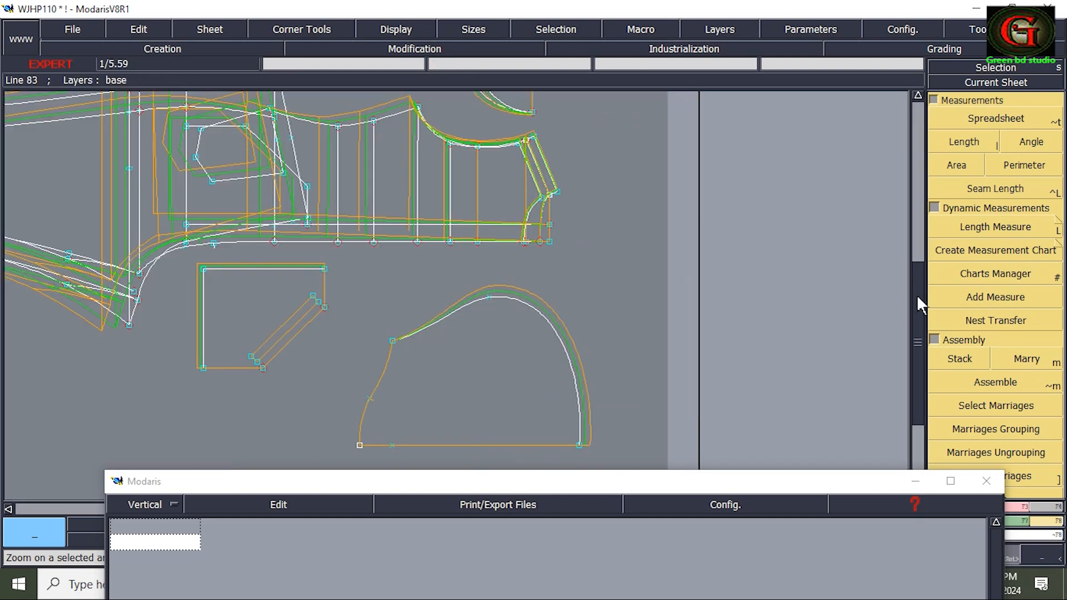
Measure both bodice neckline curves from shoulder to centre line in all sizes and accumulate the two lengths.
left_click(964, 144)
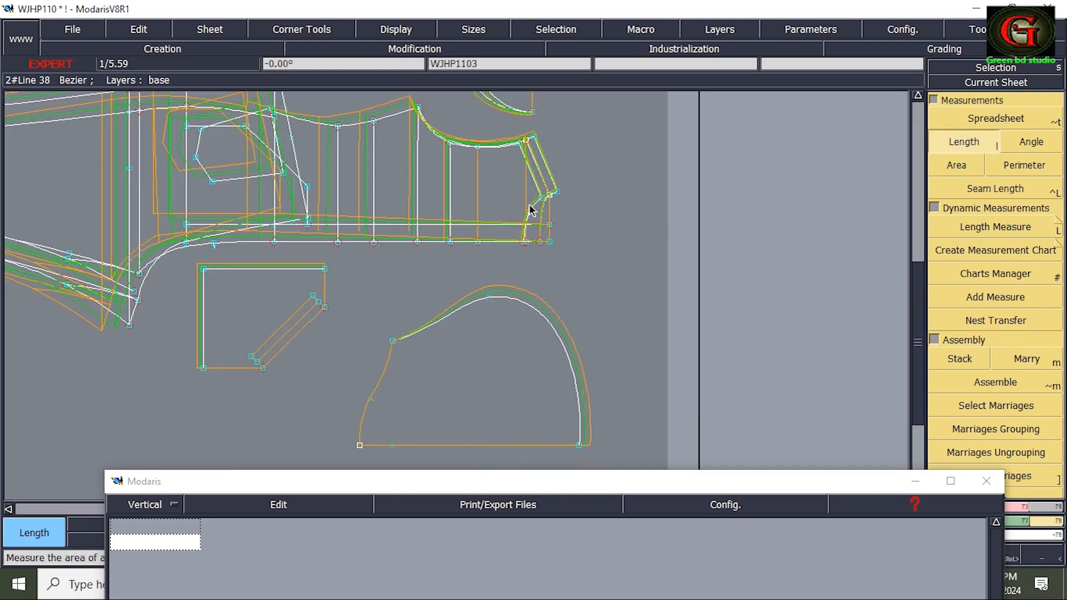
left_click(543, 205)
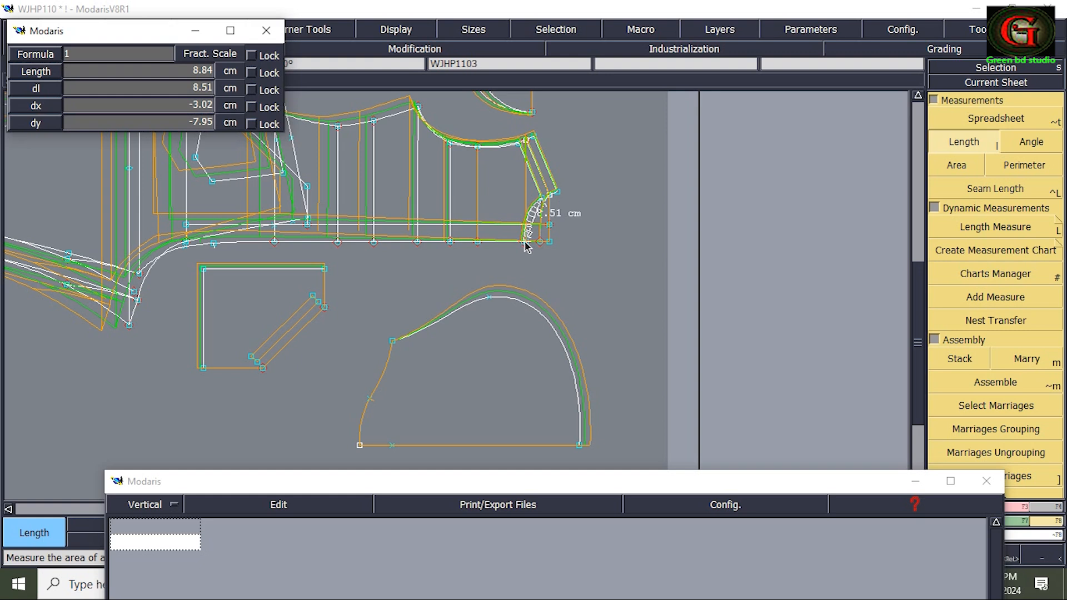
left_click(524, 243)
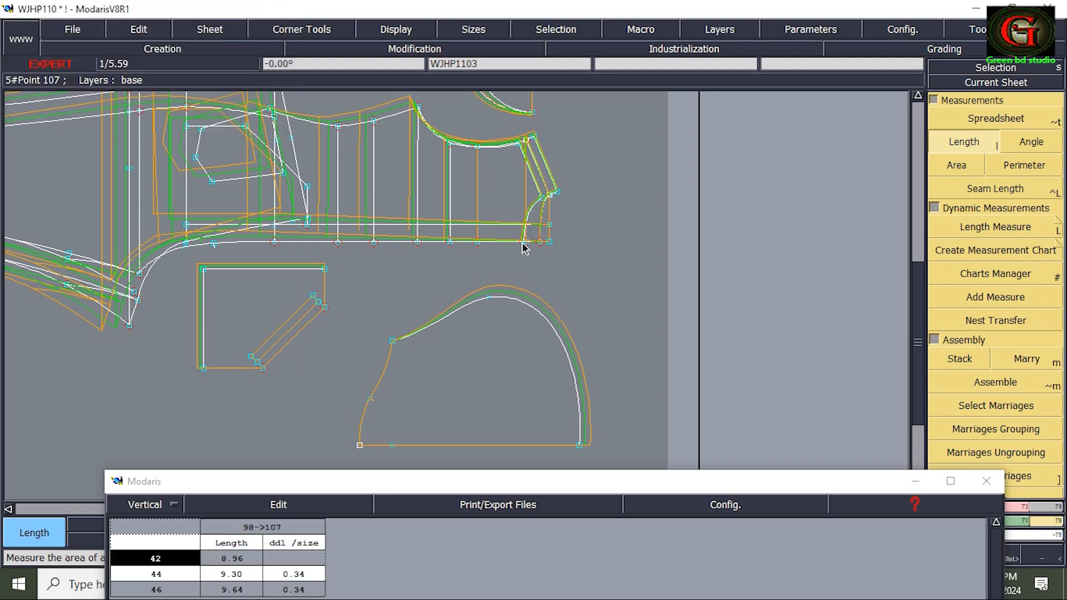
left_click(556, 193)
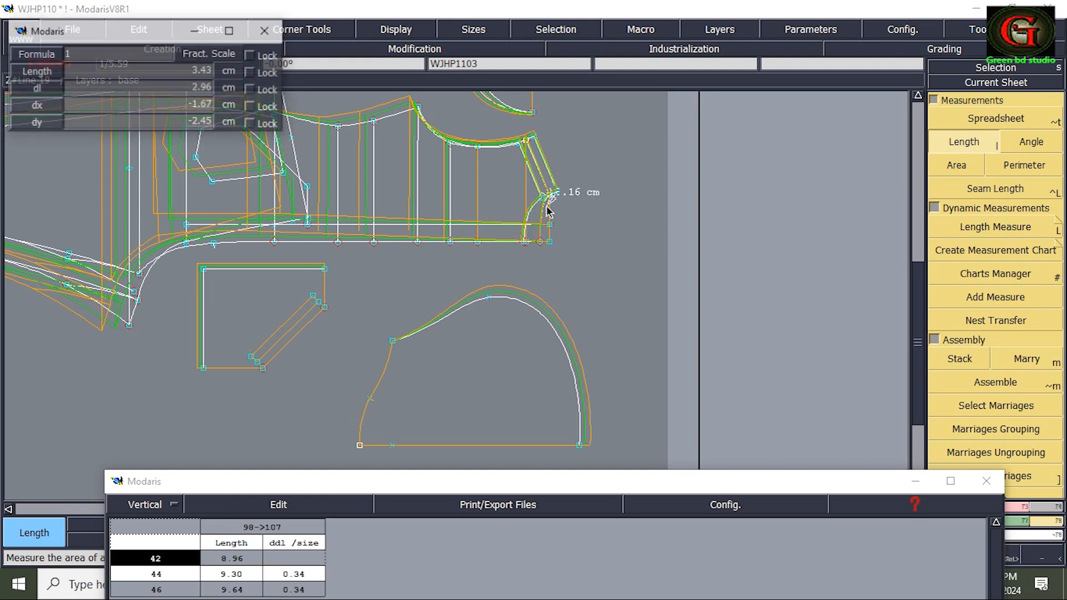
left_click(542, 243)
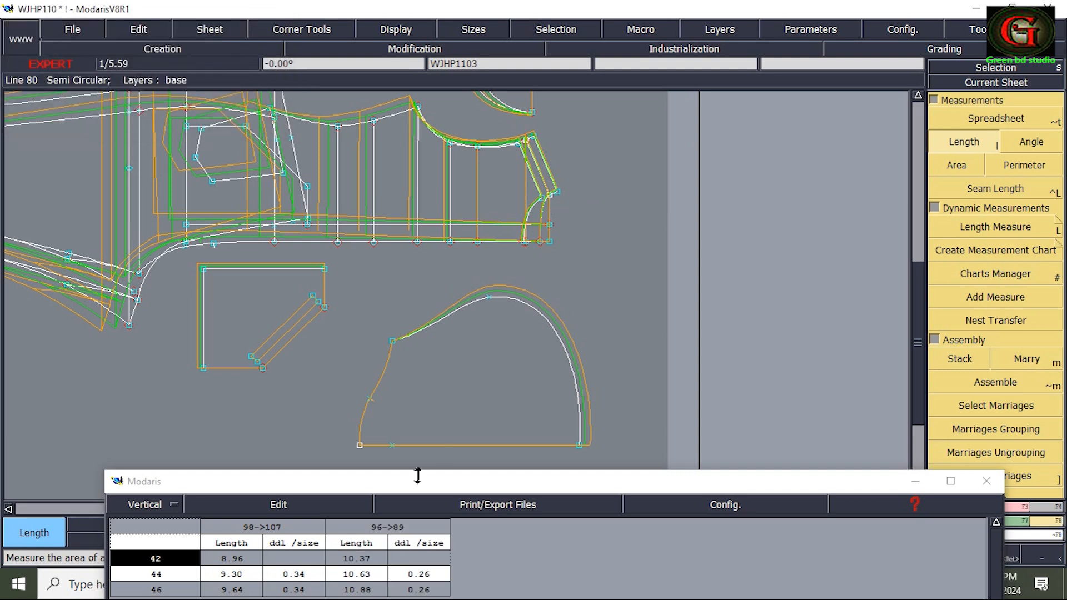
left_click(282, 504)
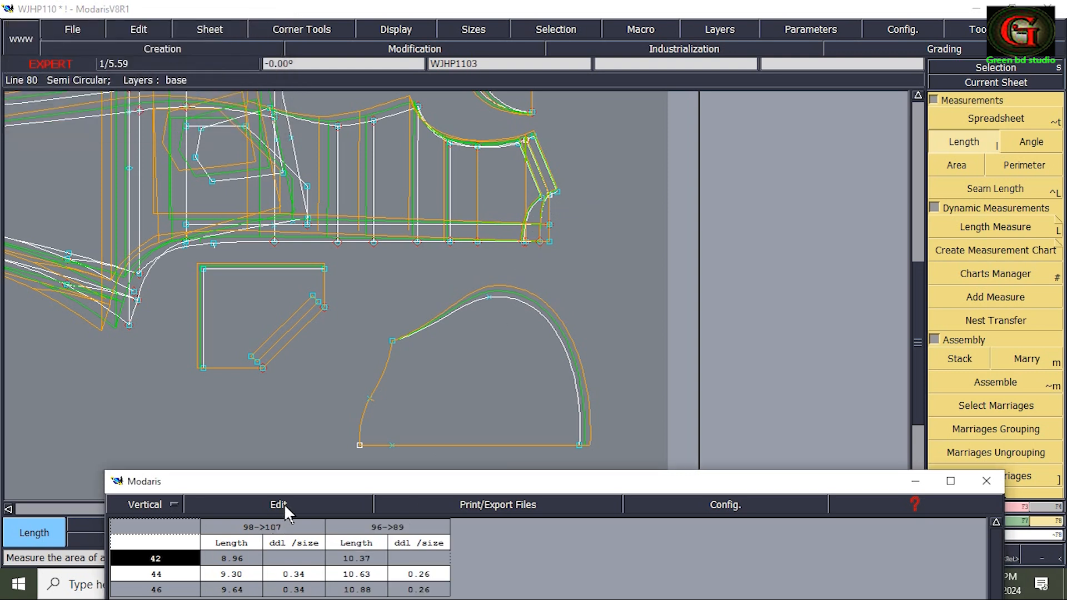
left_click(287, 501)
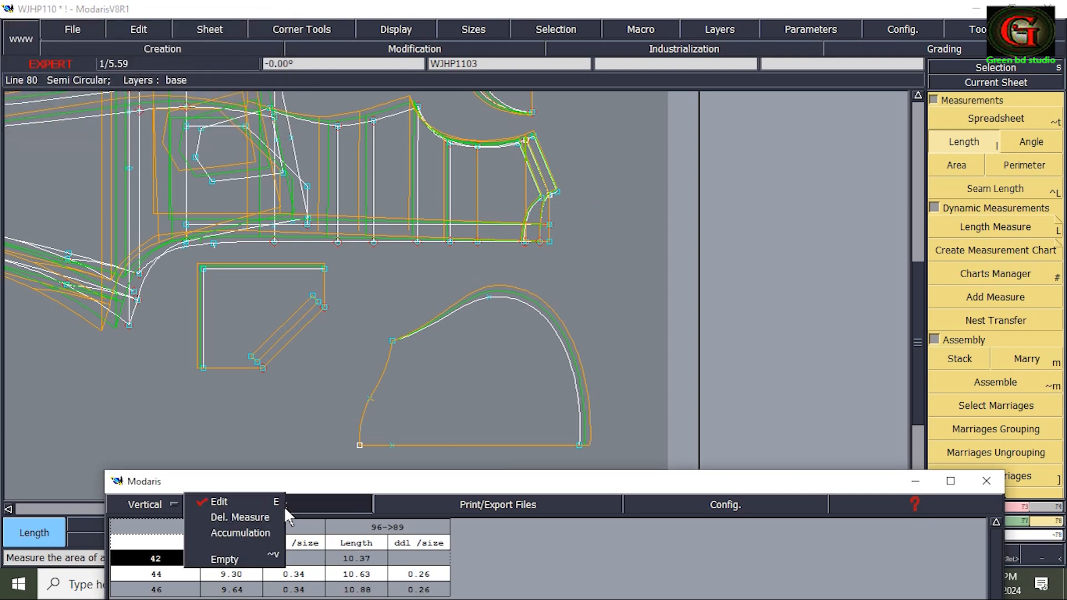
left_click(255, 531)
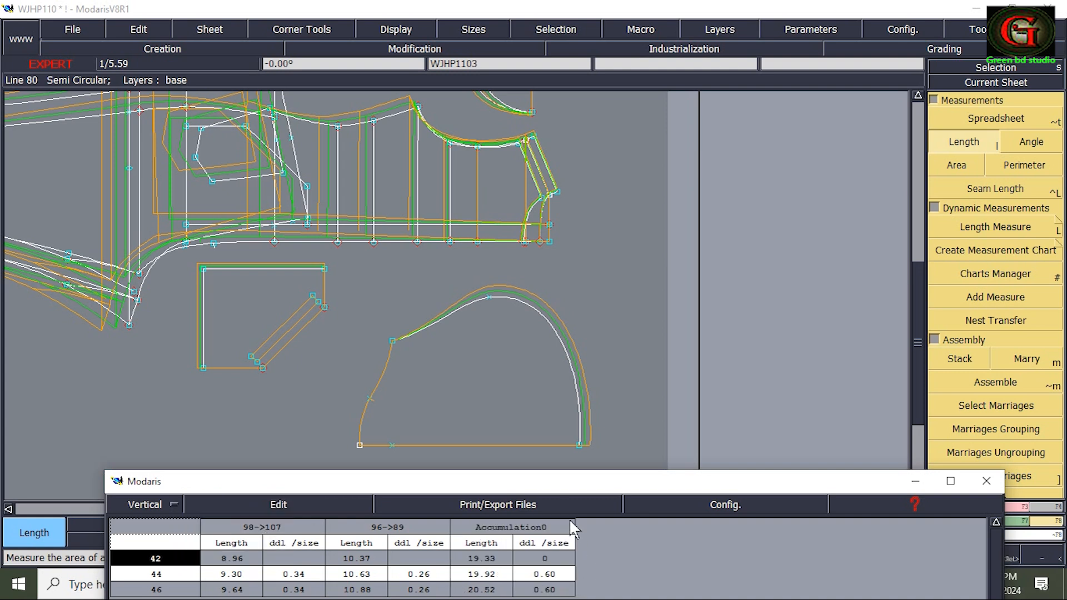
left_click_drag(570, 491, 593, 389)
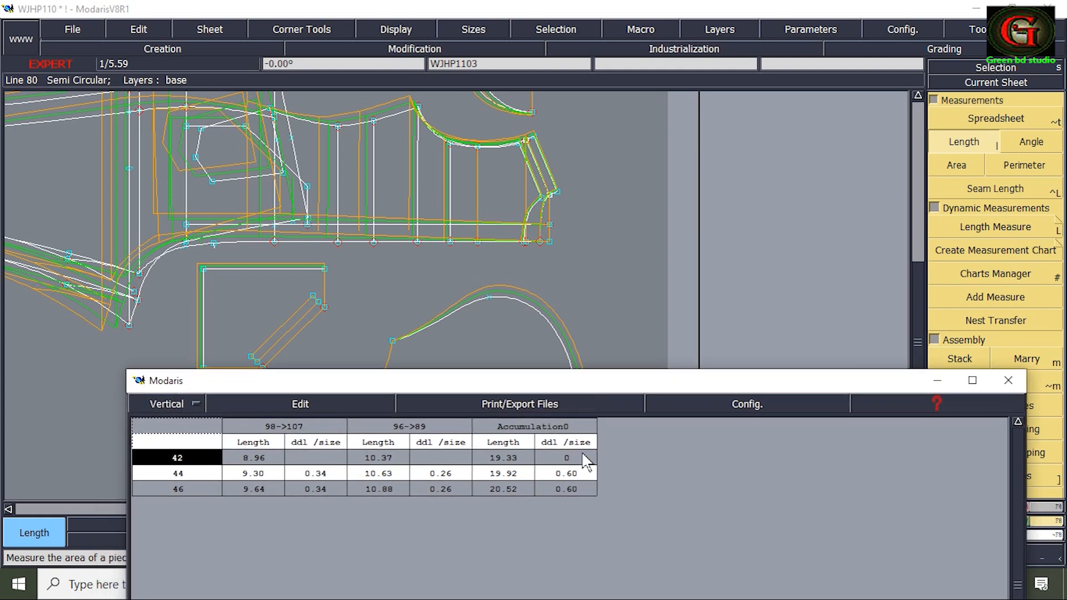
left_click_drag(570, 384, 589, 491)
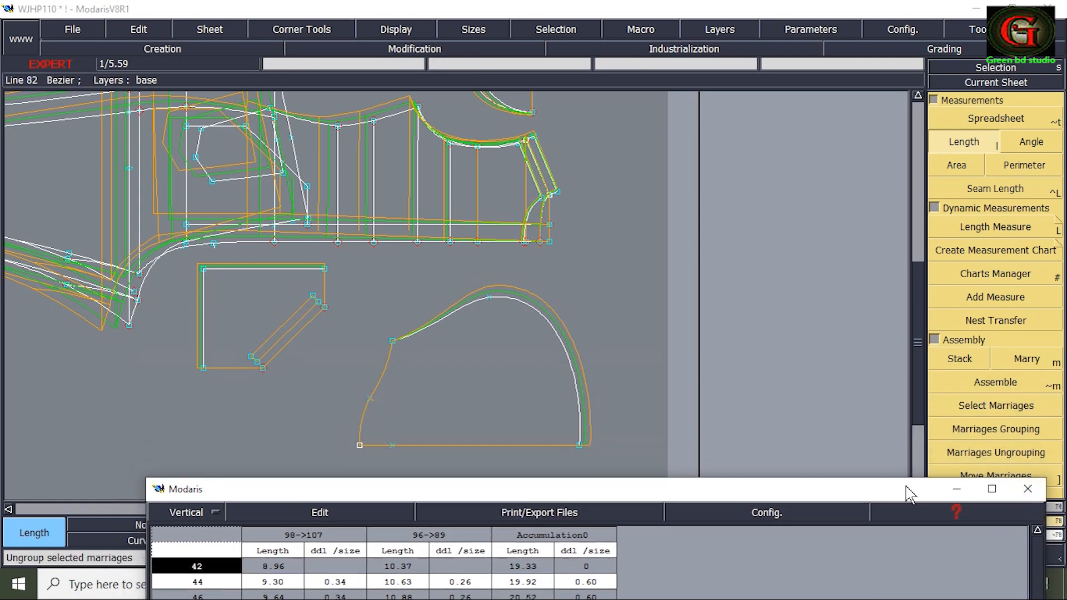
Set ddy to 0.60 for both size steps at the hood's upper neck corner and grade the neck edge proportionally.
left_click_drag(906, 493, 711, 503)
left_click(991, 522)
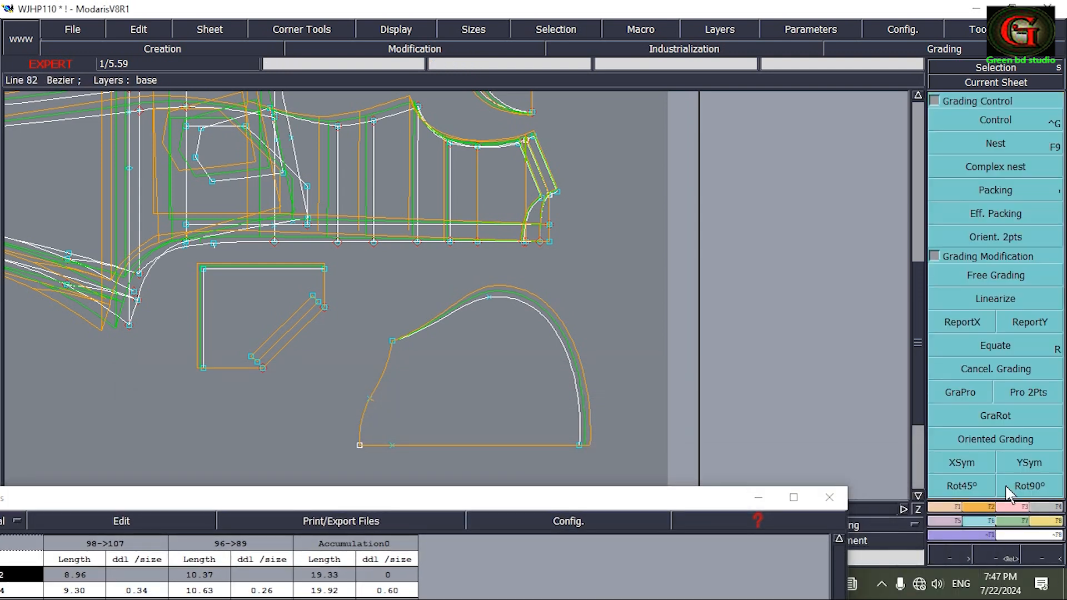
left_click(393, 341)
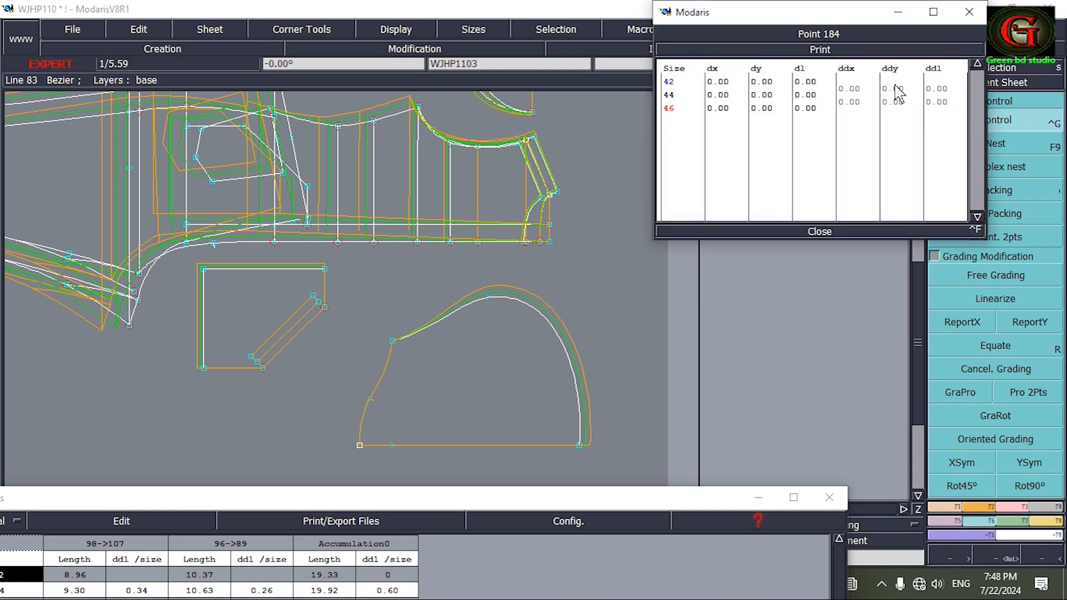
left_click_drag(898, 92, 901, 108)
type(".6")
key("Return")
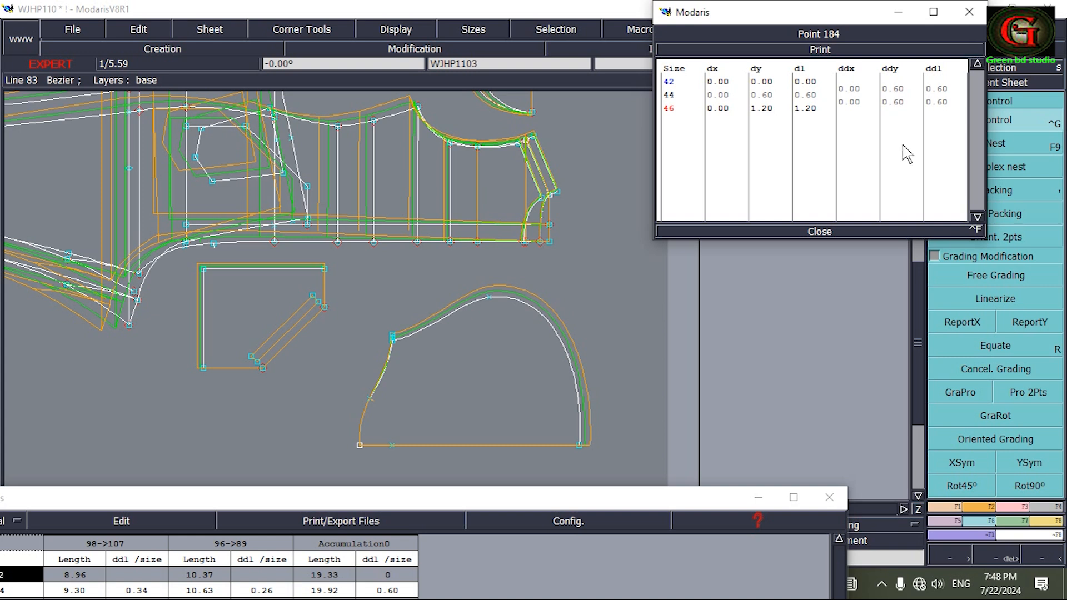
left_click(829, 231)
left_click(961, 392)
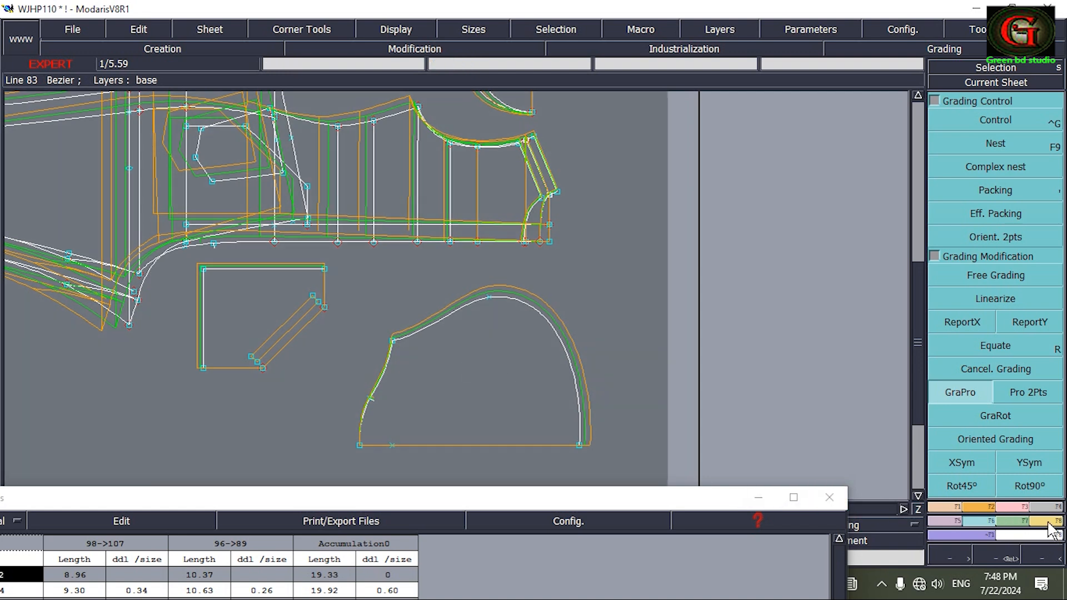
Measure the hood's neck edge in all sizes and compare its growth with the accumulated bodice neckline.
left_click(1053, 521)
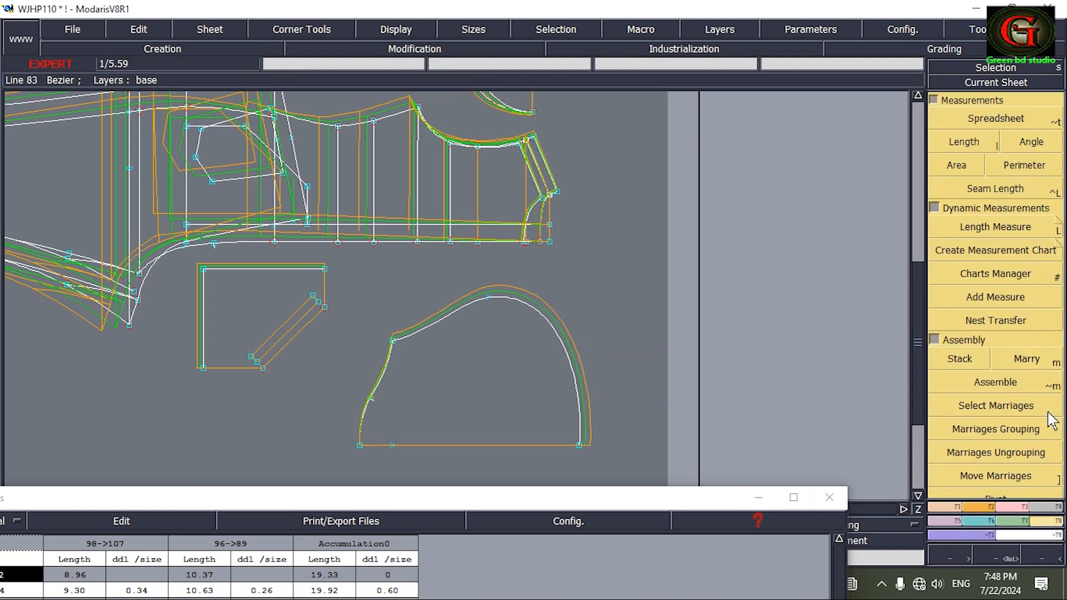
left_click(965, 142)
left_click(394, 341)
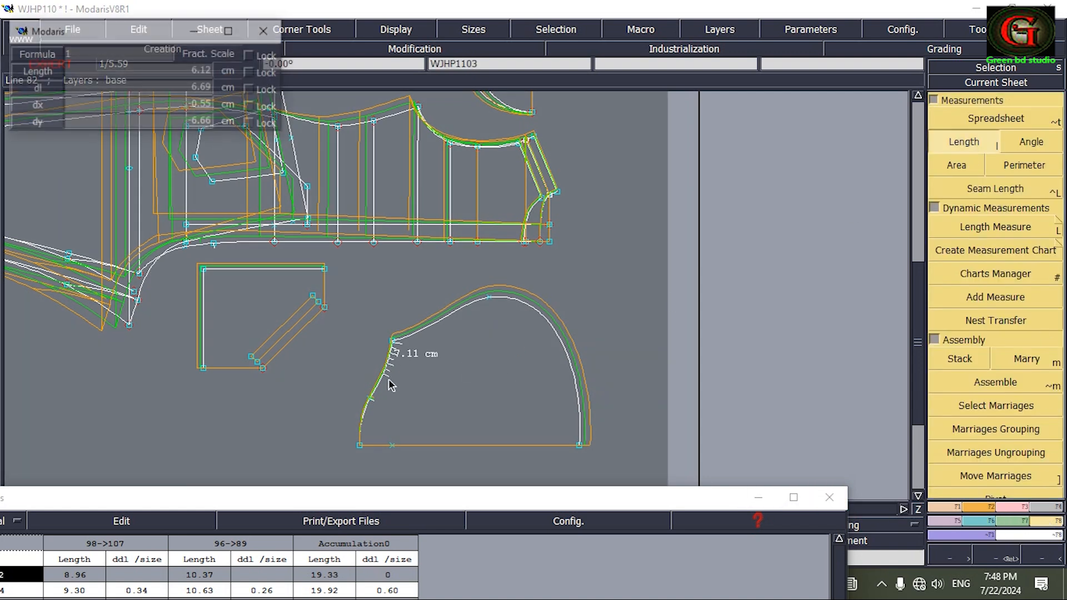
left_click(361, 445)
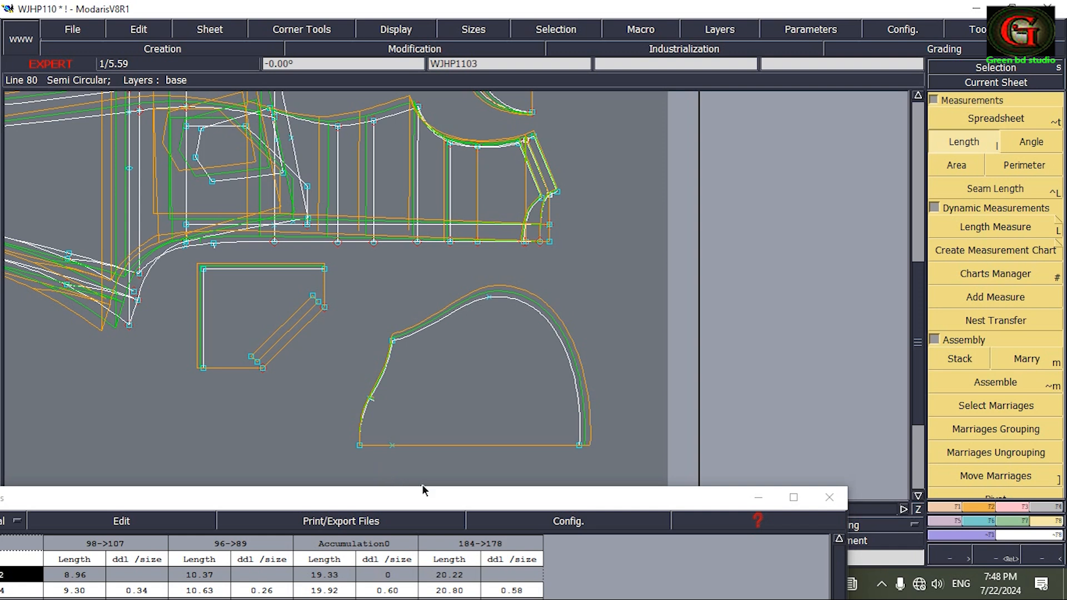
left_click_drag(438, 504, 489, 374)
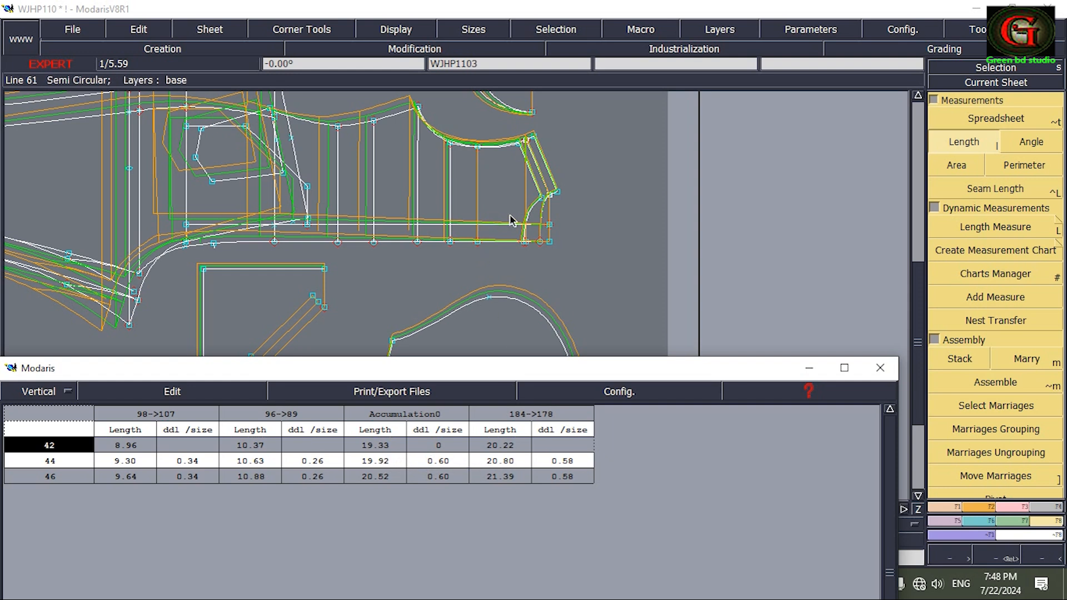
Clear the neckline and hood measurements from the spreadsheet.
left_click(209, 391)
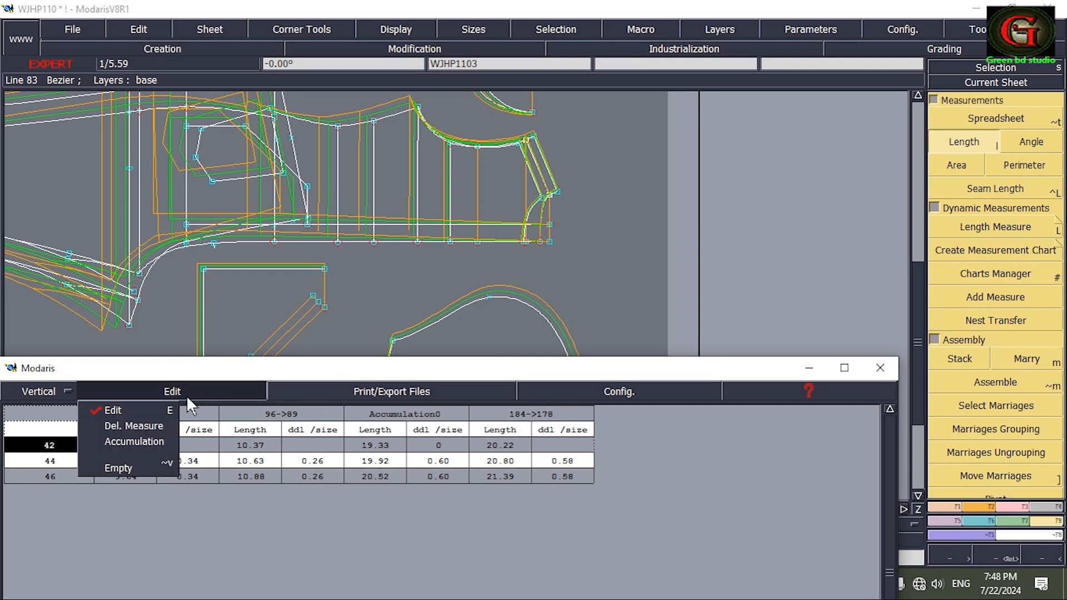
left_click(118, 468)
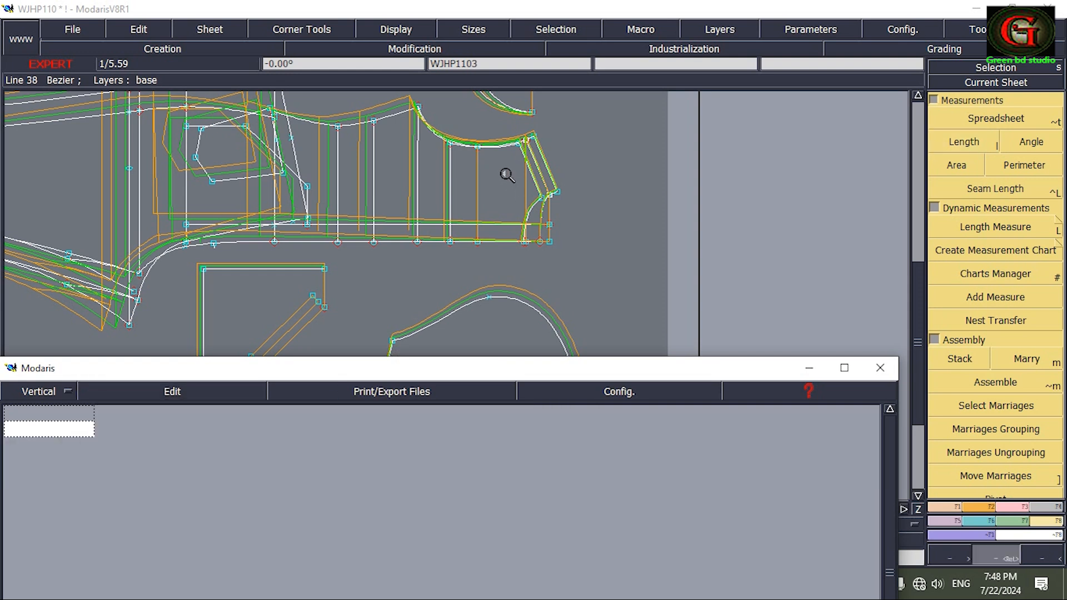
left_click_drag(546, 227, 565, 263)
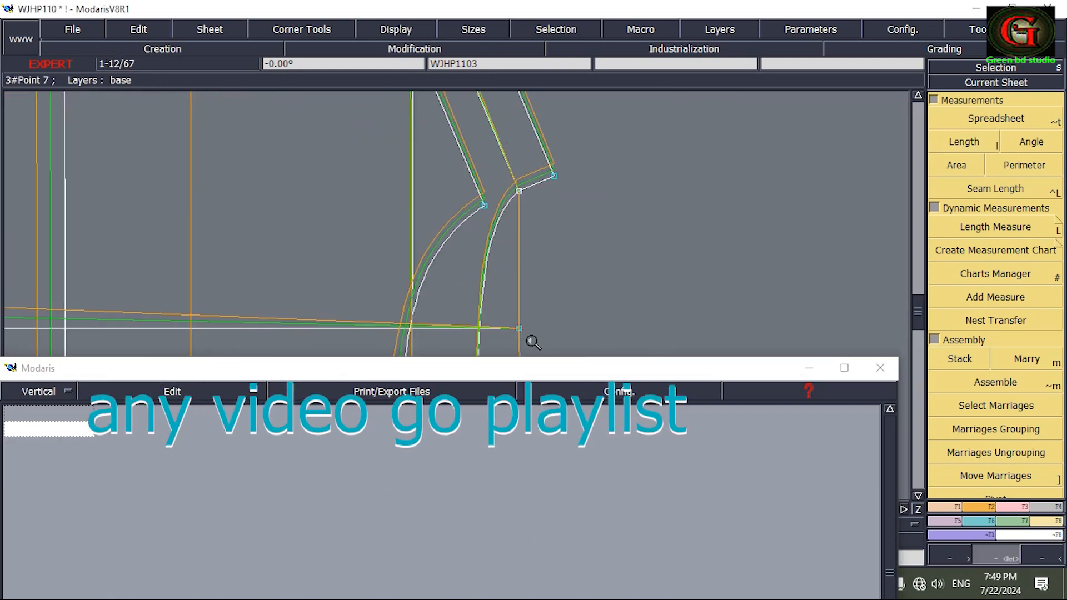
Measure both bodice neckline curves from shoulder to centre line in sizes 42 and 46.
left_click_drag(516, 378, 563, 454)
left_click(972, 150)
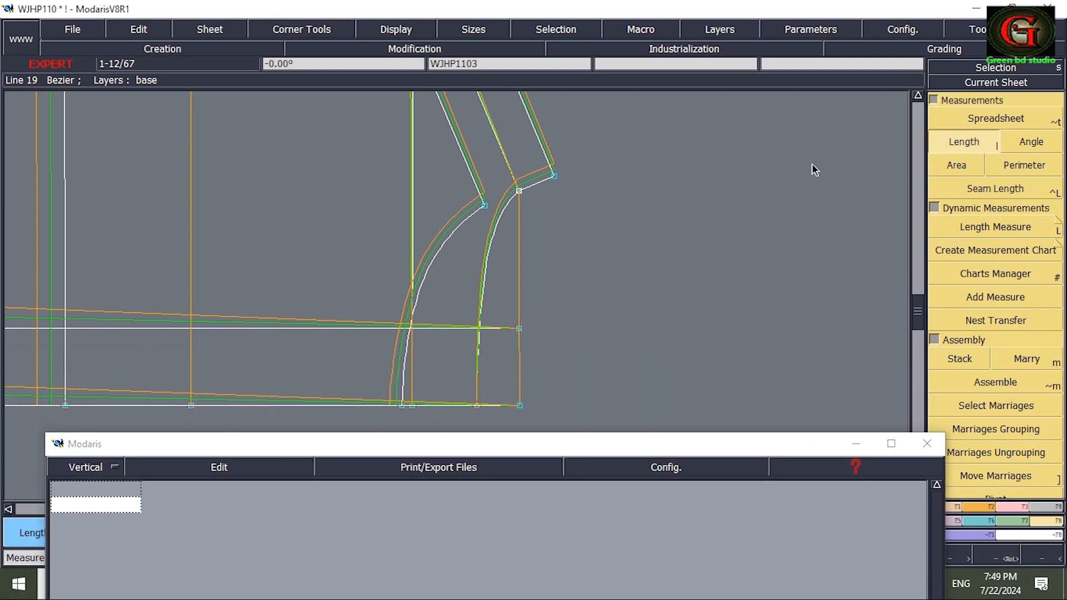
left_click(485, 205)
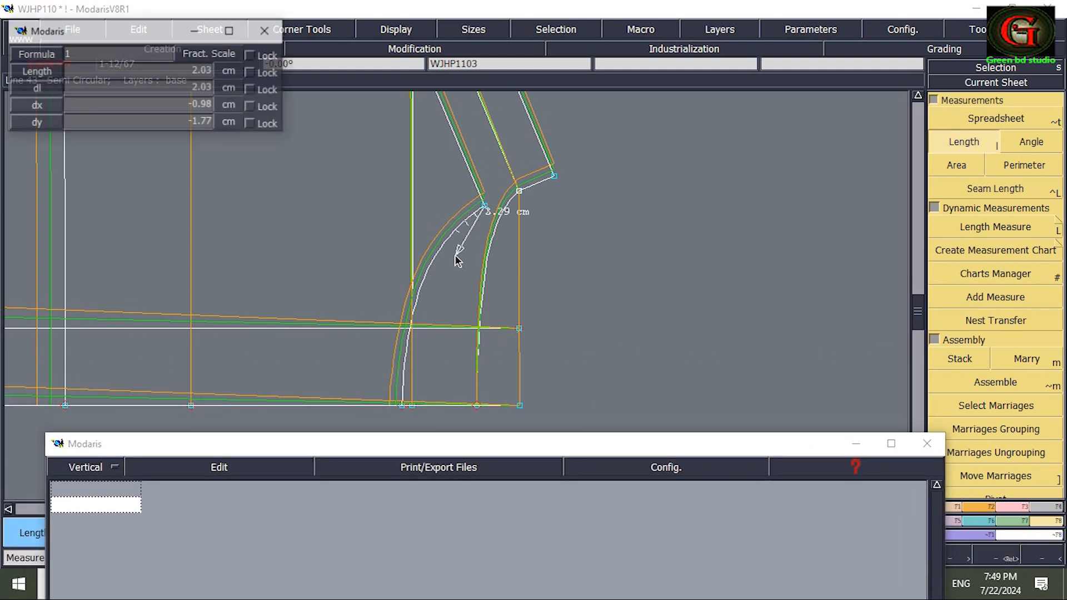
left_click(402, 406)
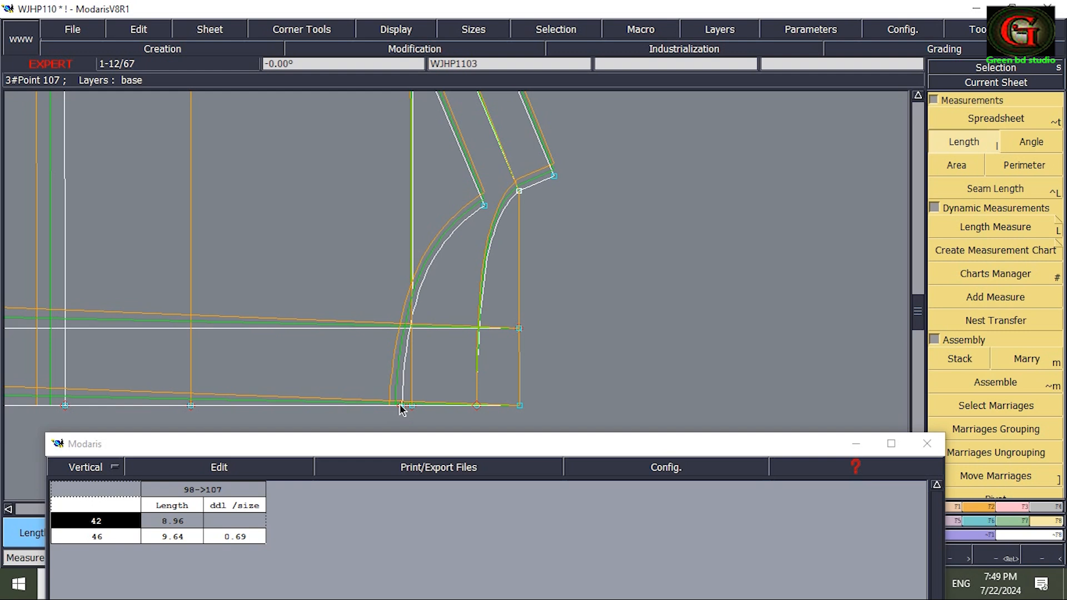
left_click(554, 176)
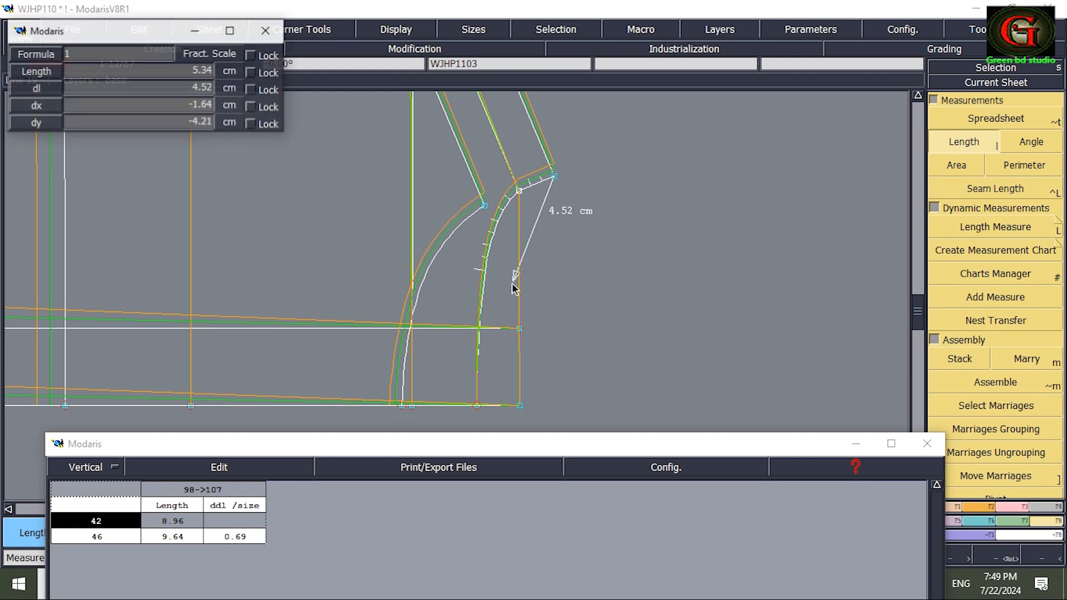
left_click(478, 406)
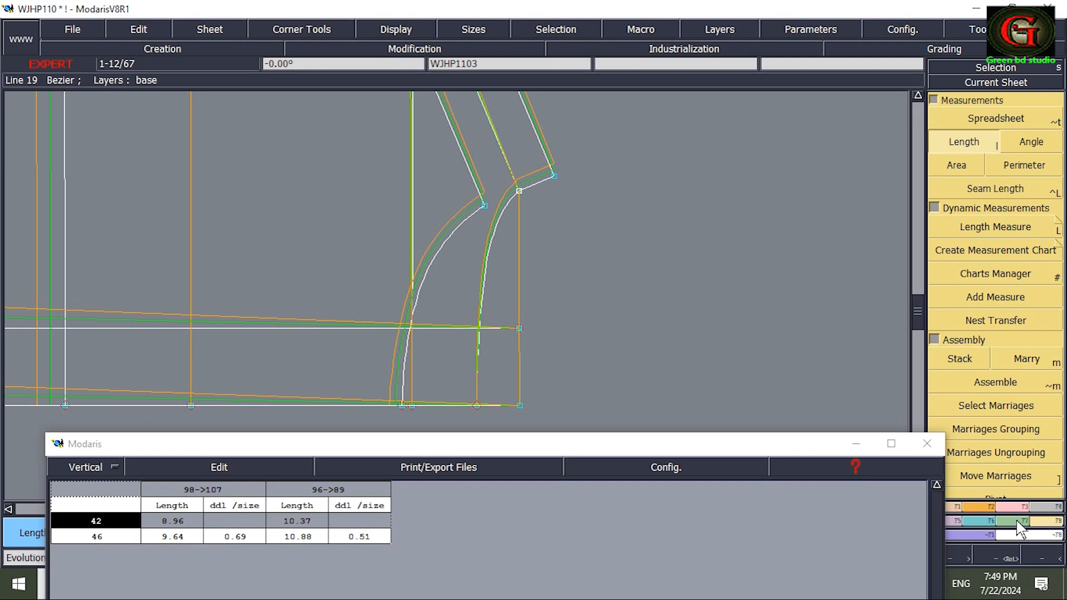
Copy the Y grading of a centre-line point near the neckline to the points along the body's centre line and the pocket piece's upper edge.
key("Home")
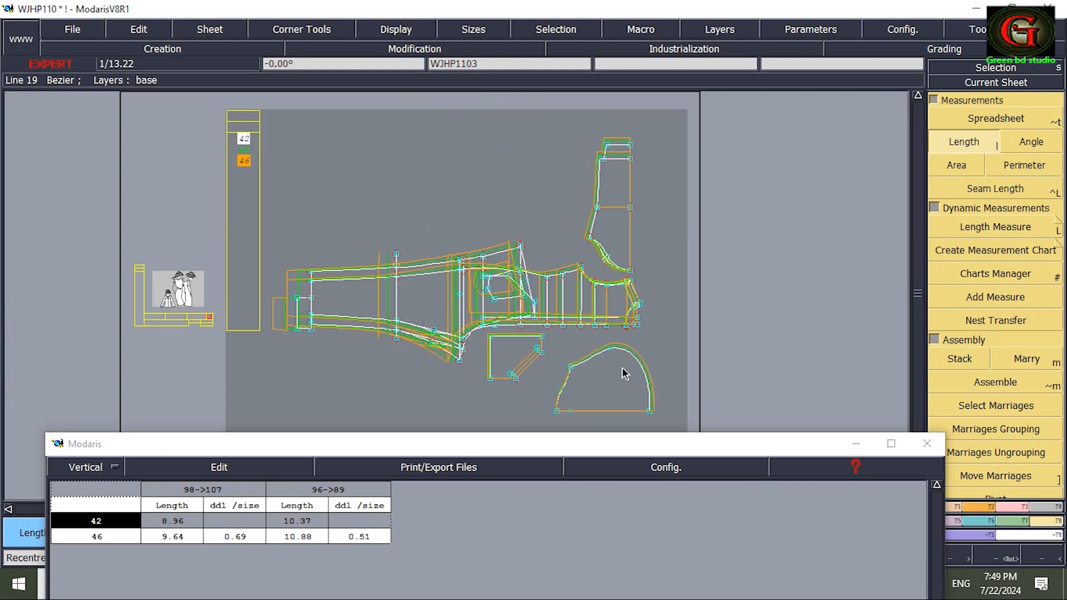
key("Return")
left_click_drag(656, 382, 409, 271)
key("Home")
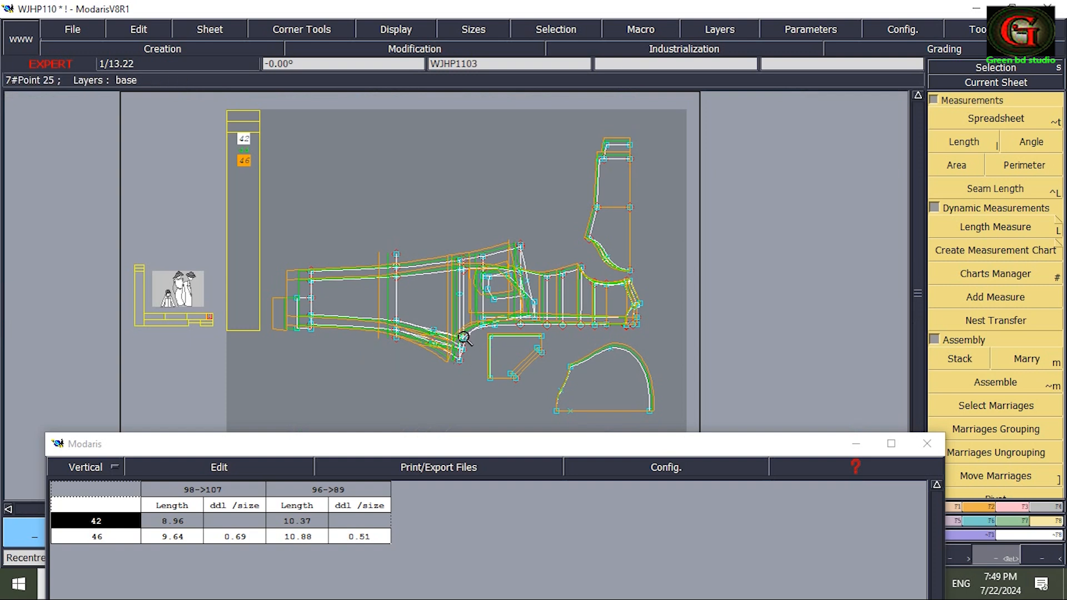
left_click_drag(387, 291, 645, 393)
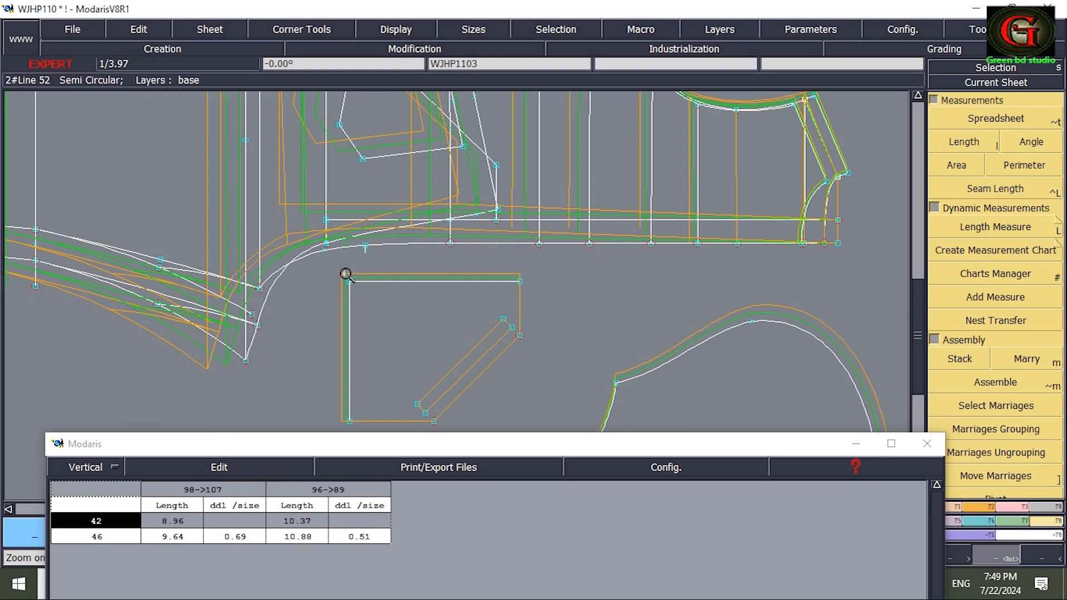
left_click_drag(264, 178, 723, 292)
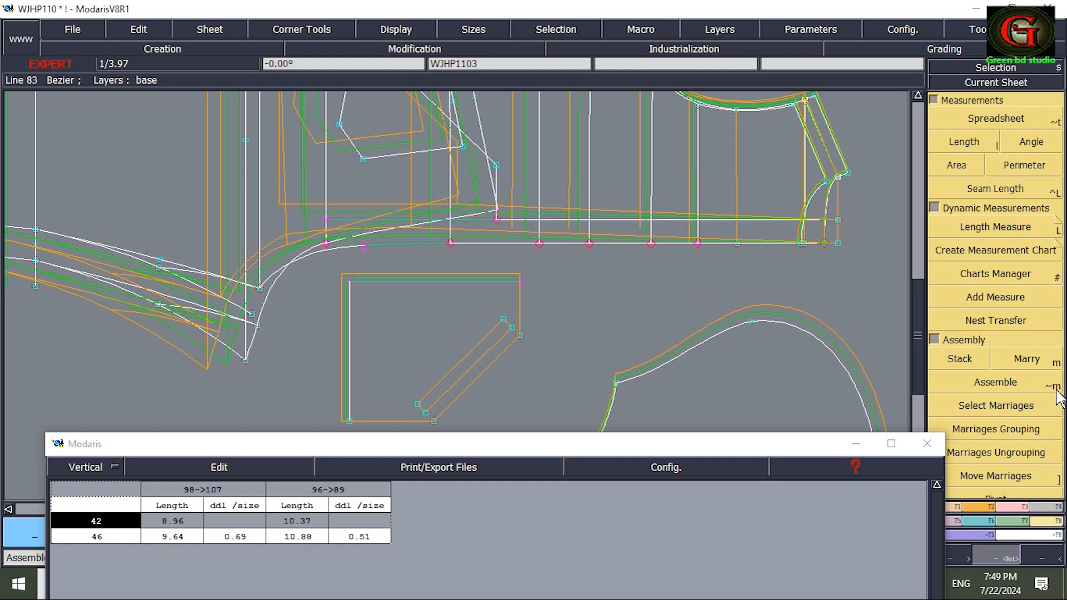
left_click(1028, 360)
key("F6")
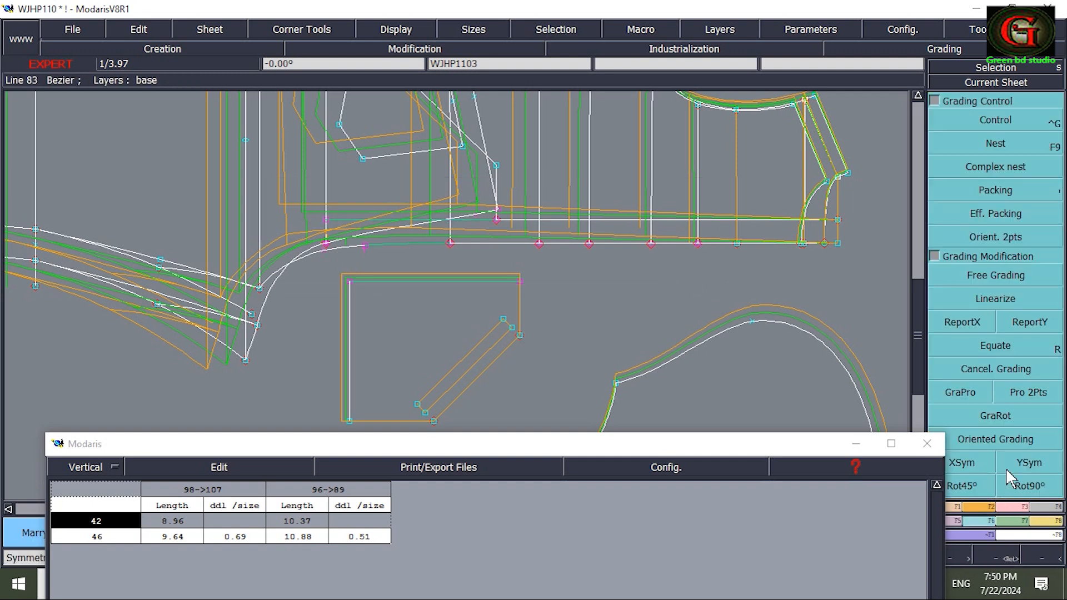
left_click(1040, 325)
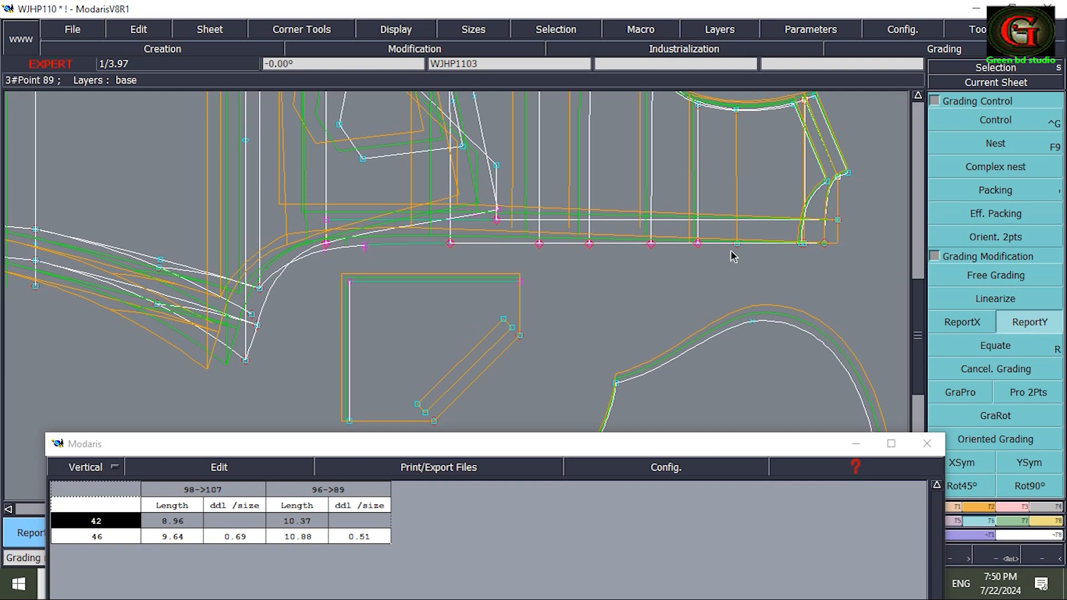
left_click(698, 243)
left_click(695, 256)
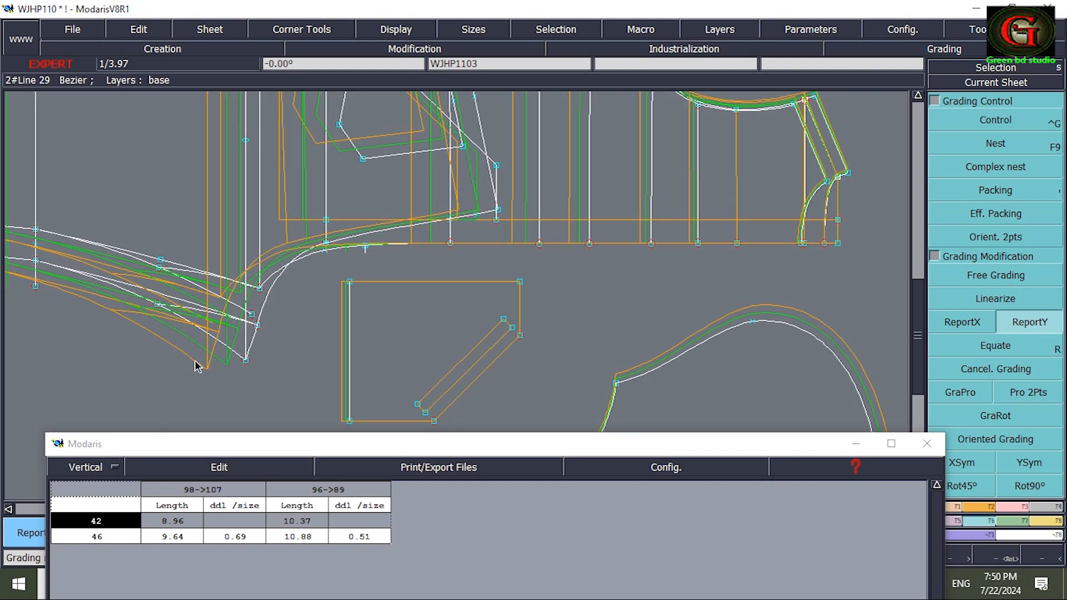
left_click(258, 288)
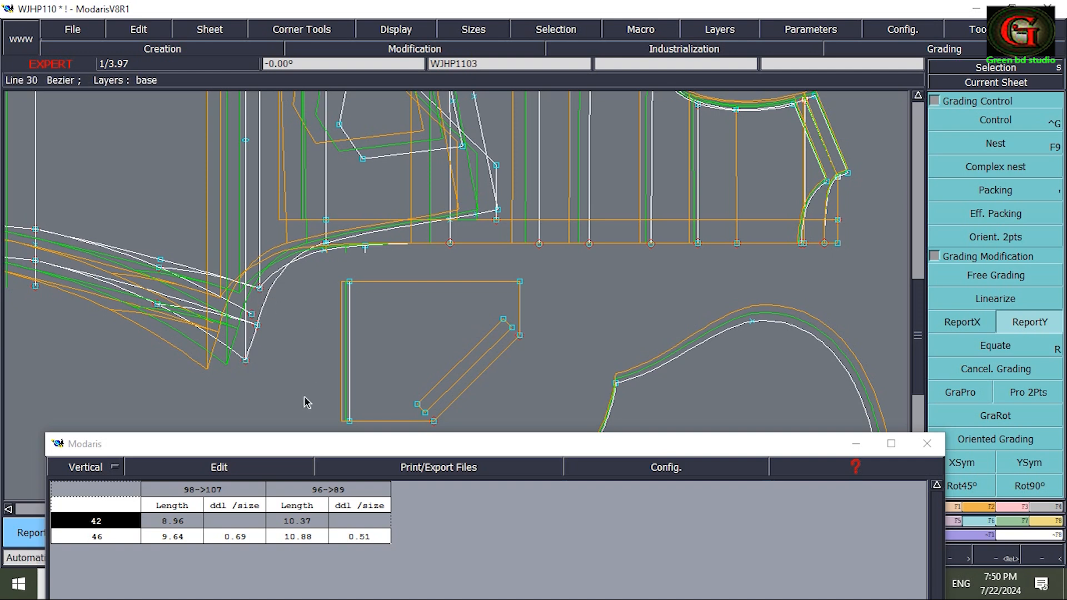
Remeasure the two bodice neckline curves in sizes 42 and 46 and accumulate their lengths.
key("Home")
key("Return")
left_click_drag(610, 288, 670, 347)
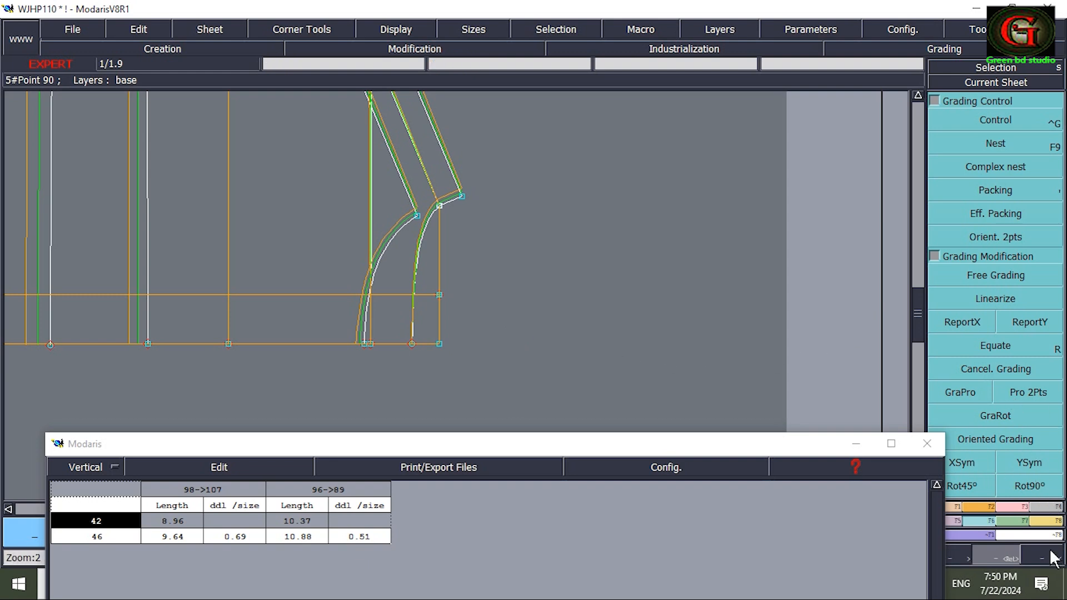
left_click(1045, 522)
left_click(965, 142)
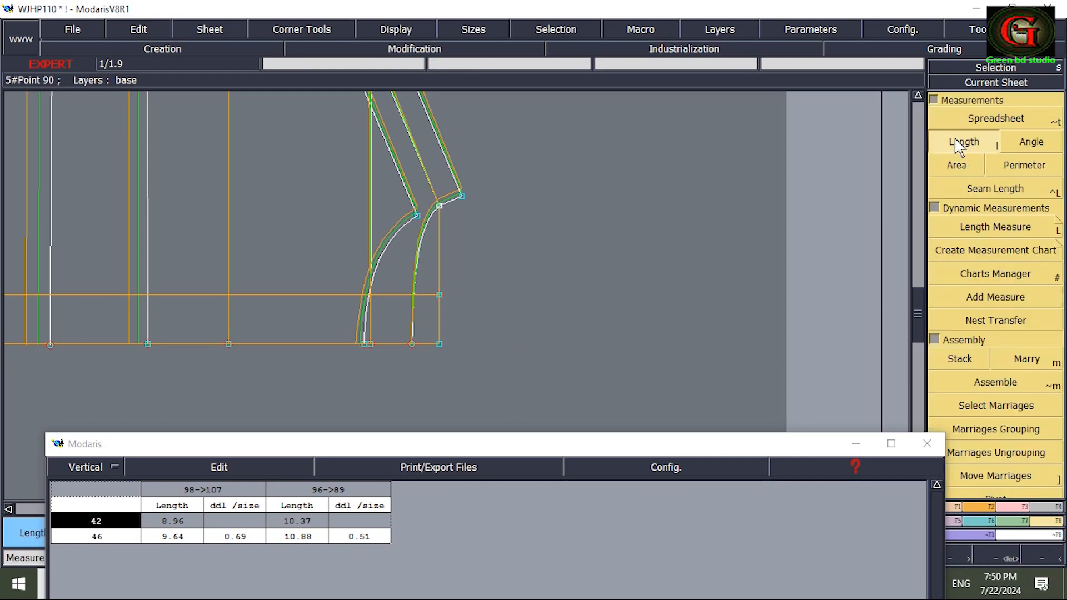
left_click(421, 227)
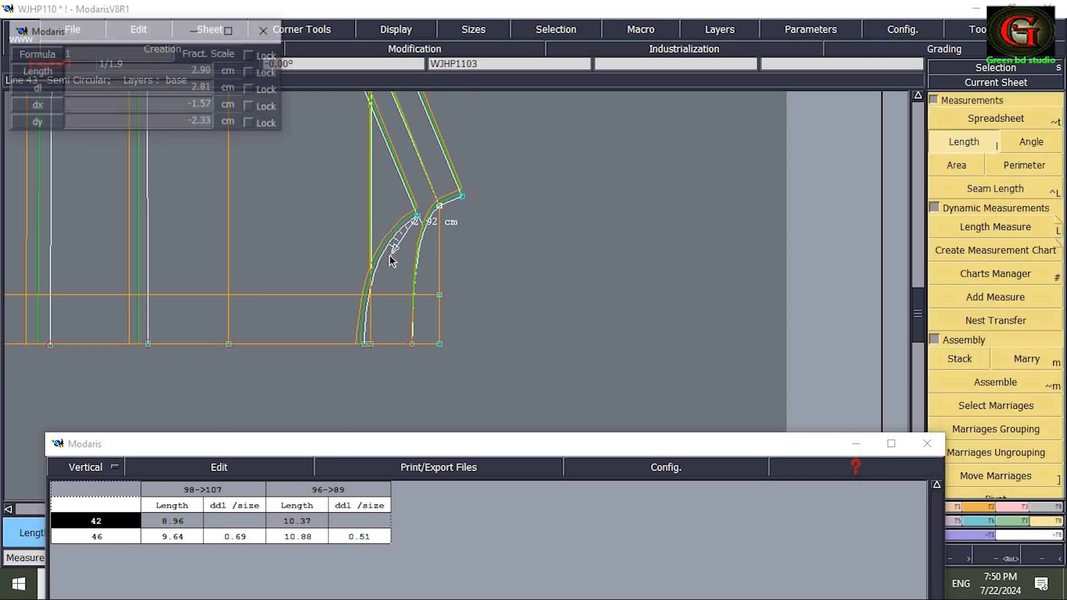
left_click(366, 344)
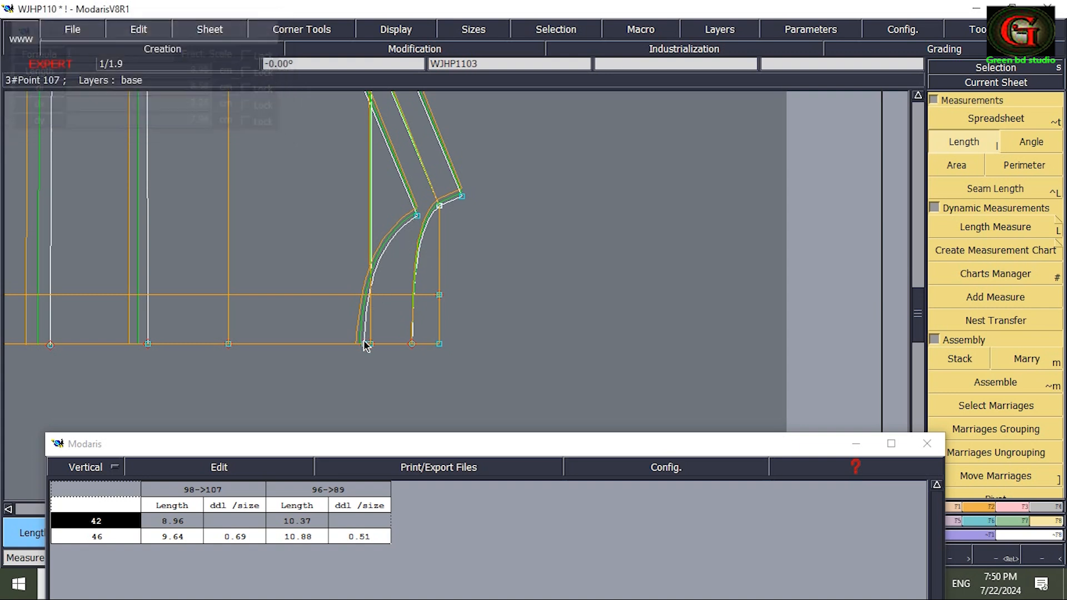
left_click(460, 199)
left_click(411, 346)
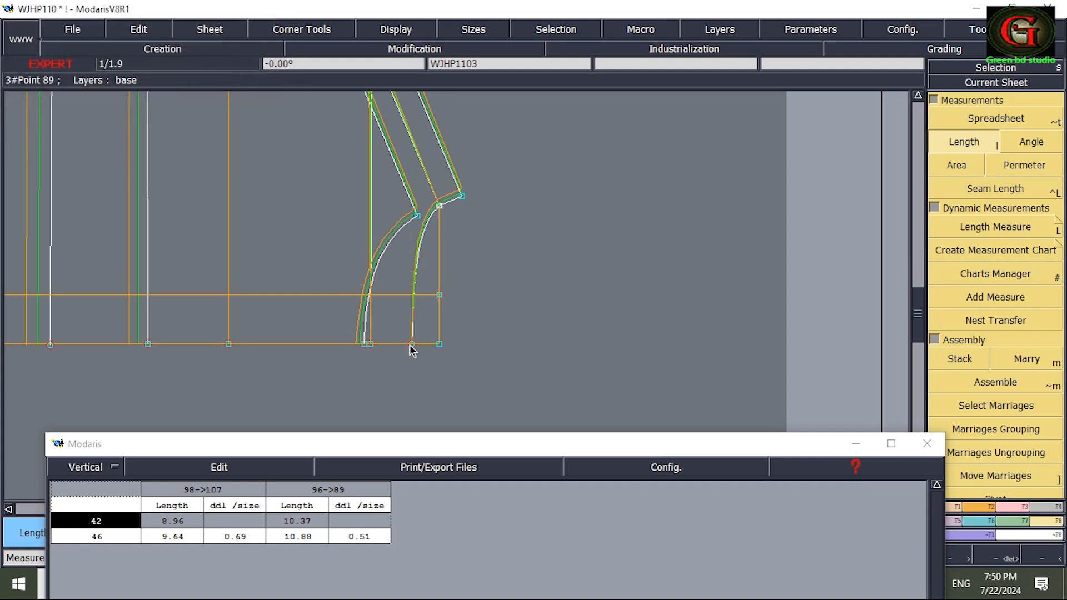
left_click(238, 466)
left_click(181, 517)
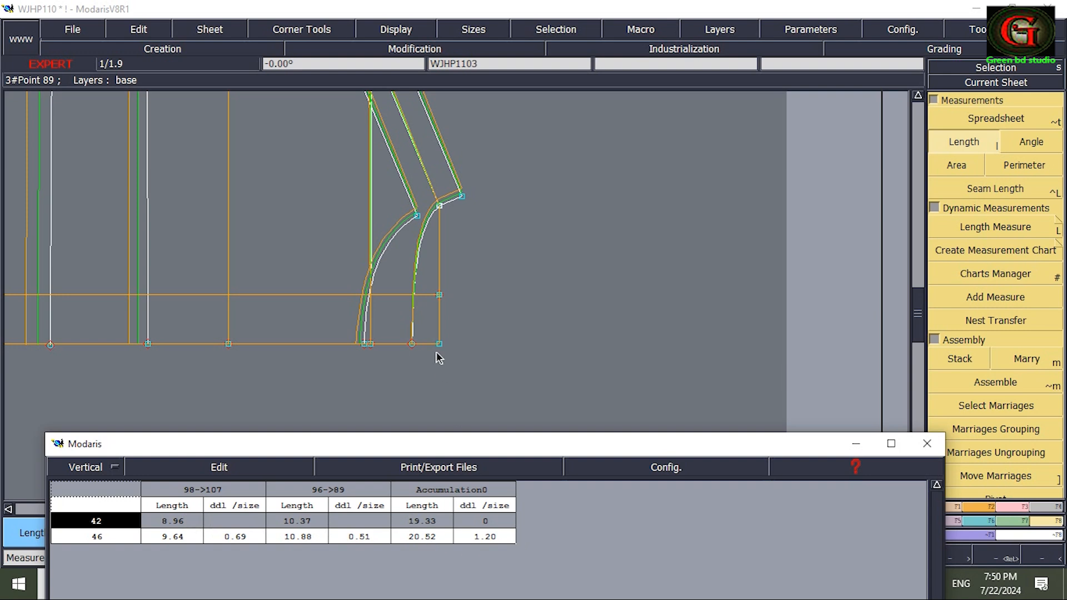
Measure the hood's neck edge in sizes 42 and 46, and empty the measurement spreadsheet.
key("Home")
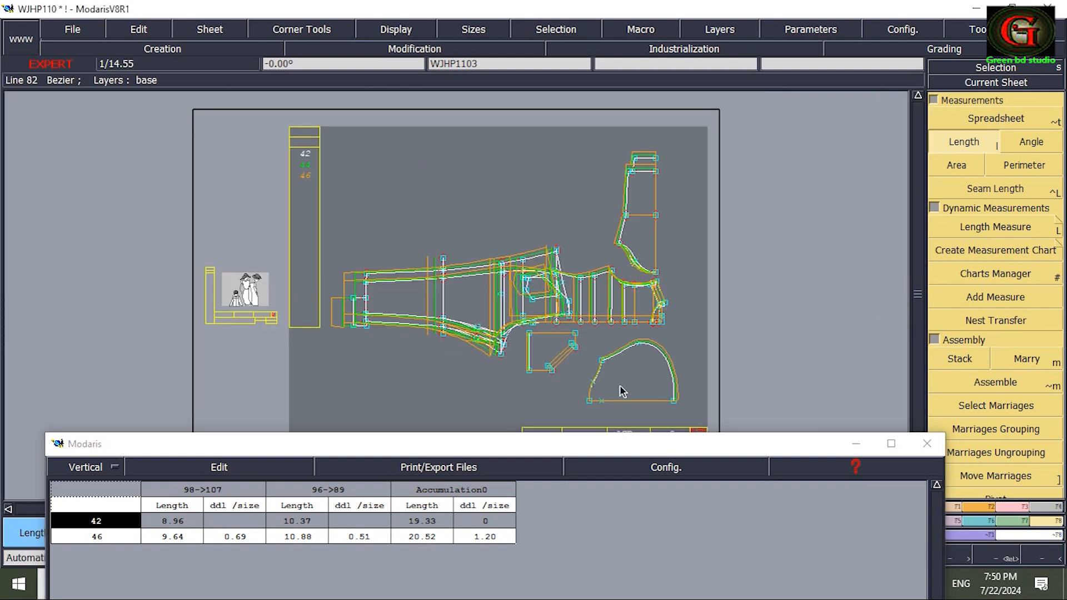
key("Return")
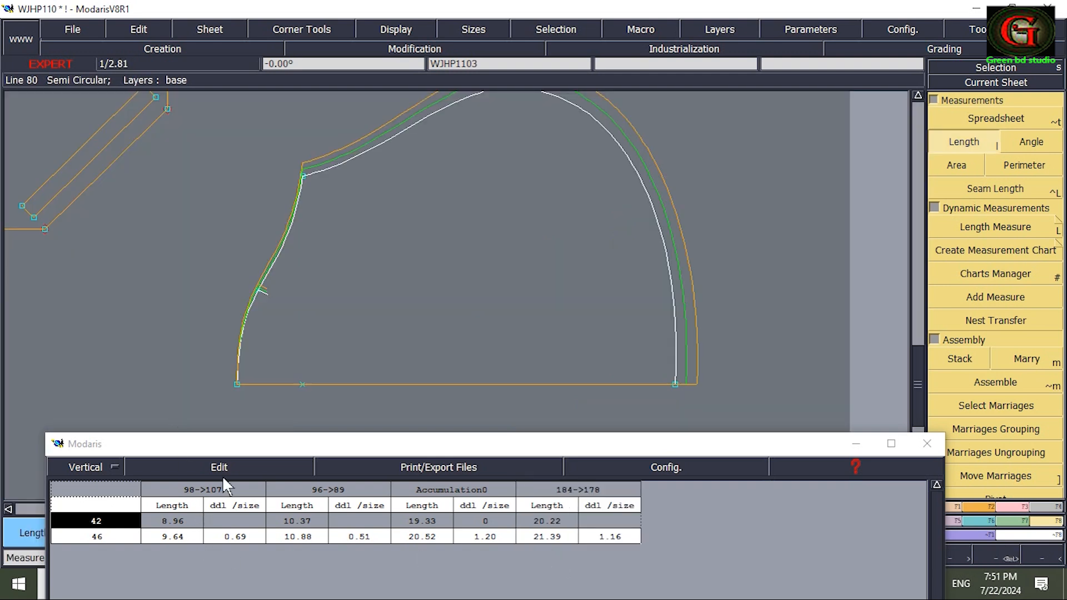
left_click(221, 469)
left_click(170, 538)
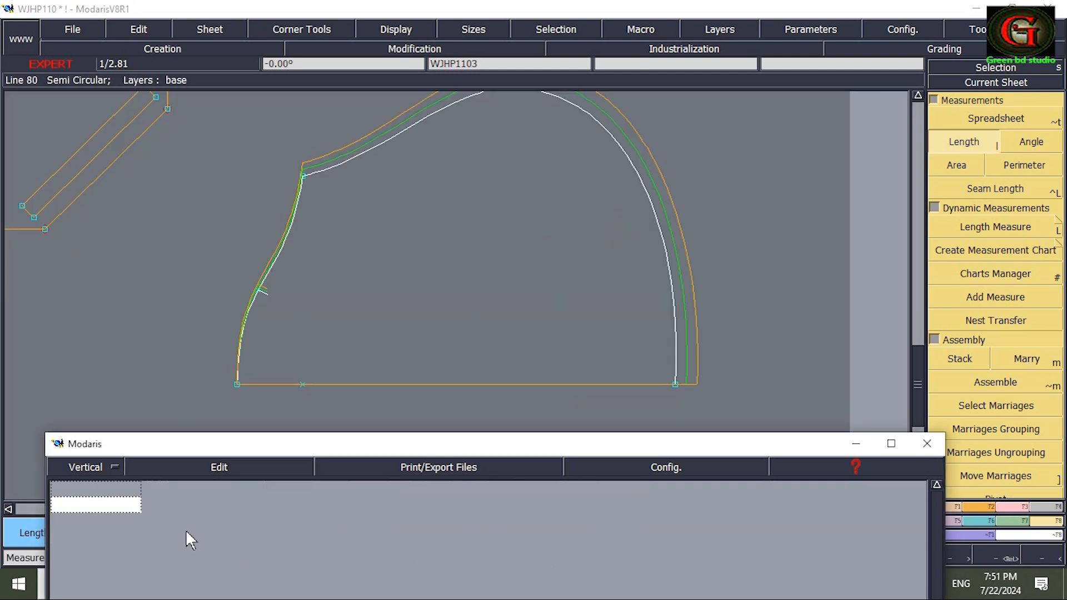
Select sizes 42, 44 and 46, measure both bodice neckline curves and accumulate the two lengths.
key("Home")
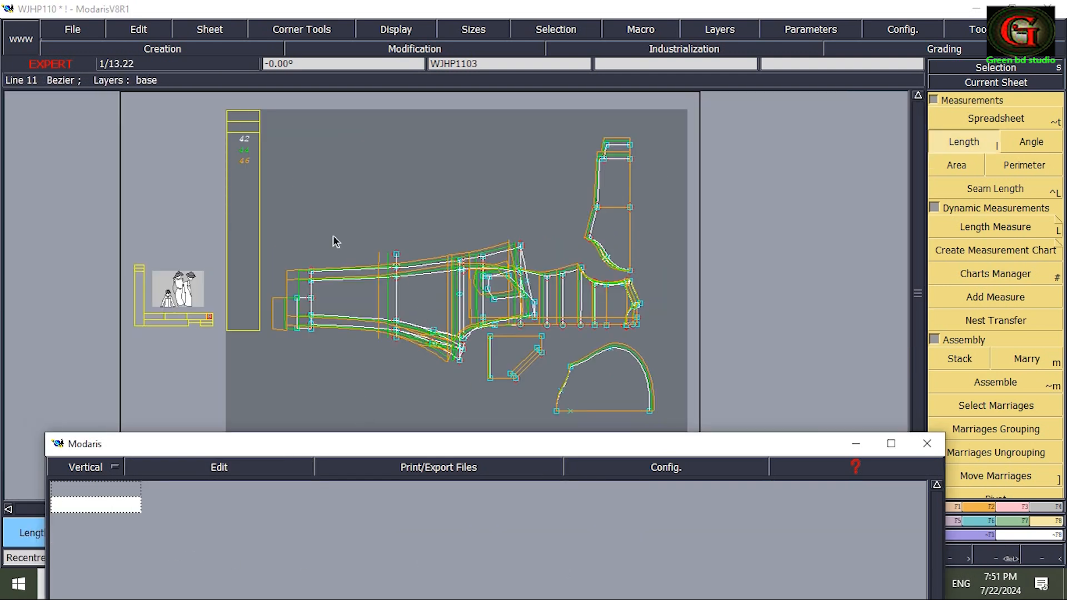
left_click_drag(216, 111, 269, 170)
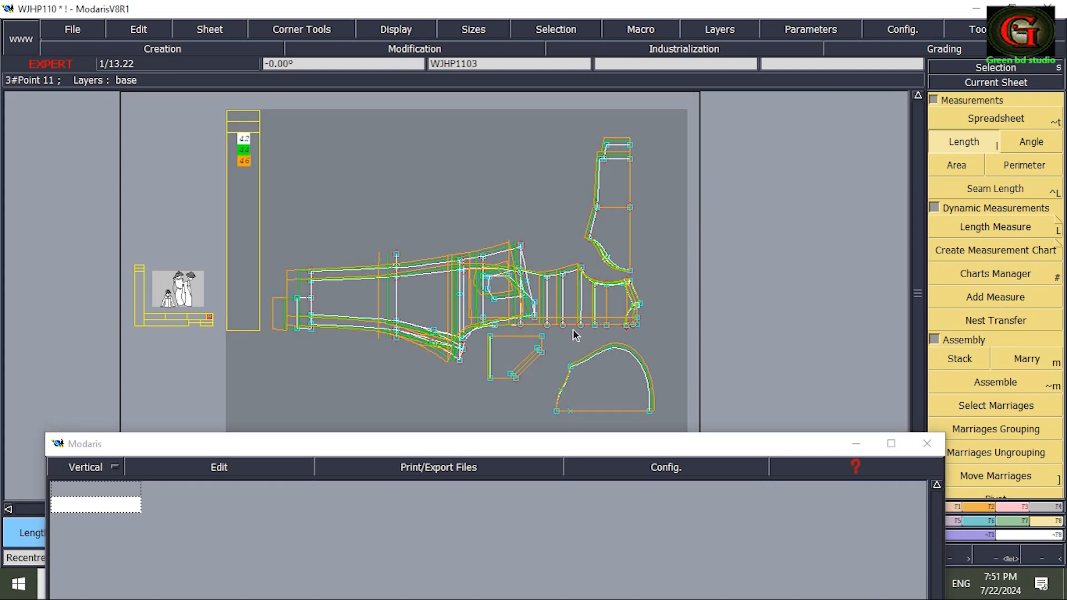
key("Return")
left_click_drag(557, 290, 659, 424)
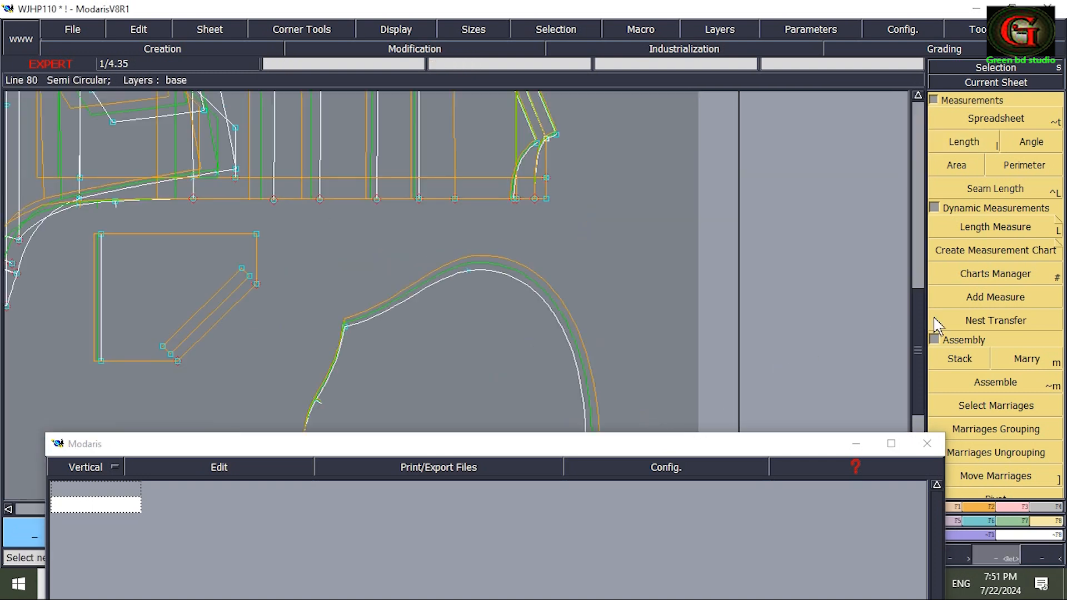
left_click(964, 143)
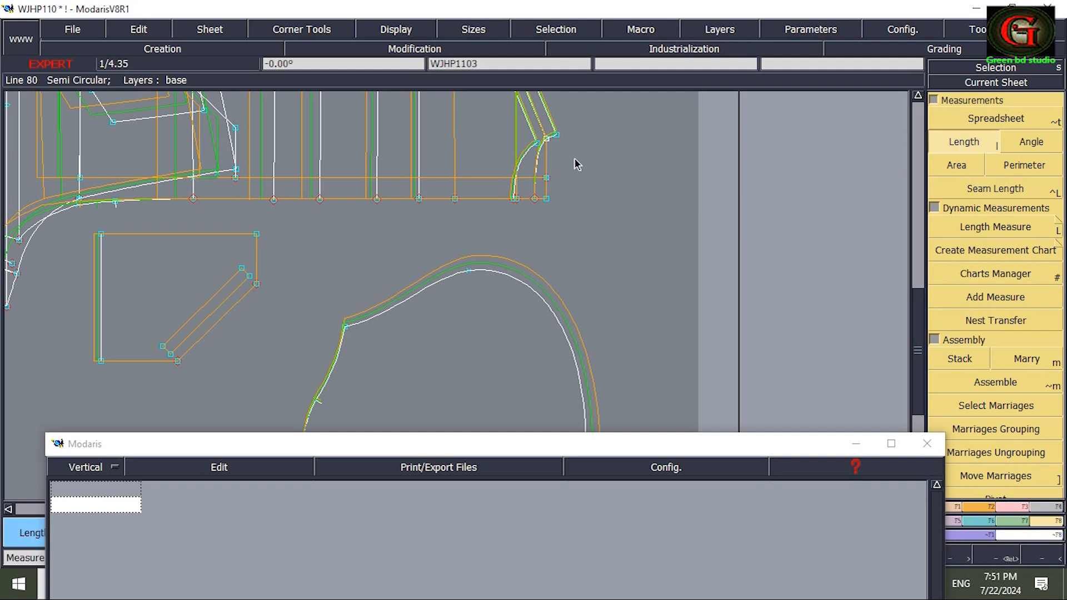
left_click(538, 143)
left_click(516, 197)
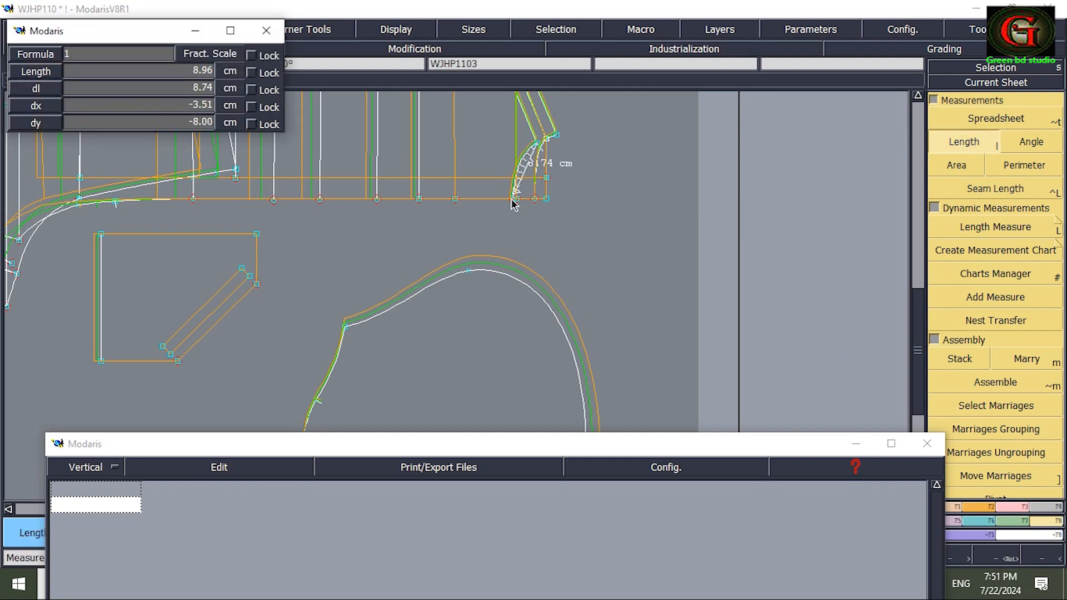
left_click(512, 199)
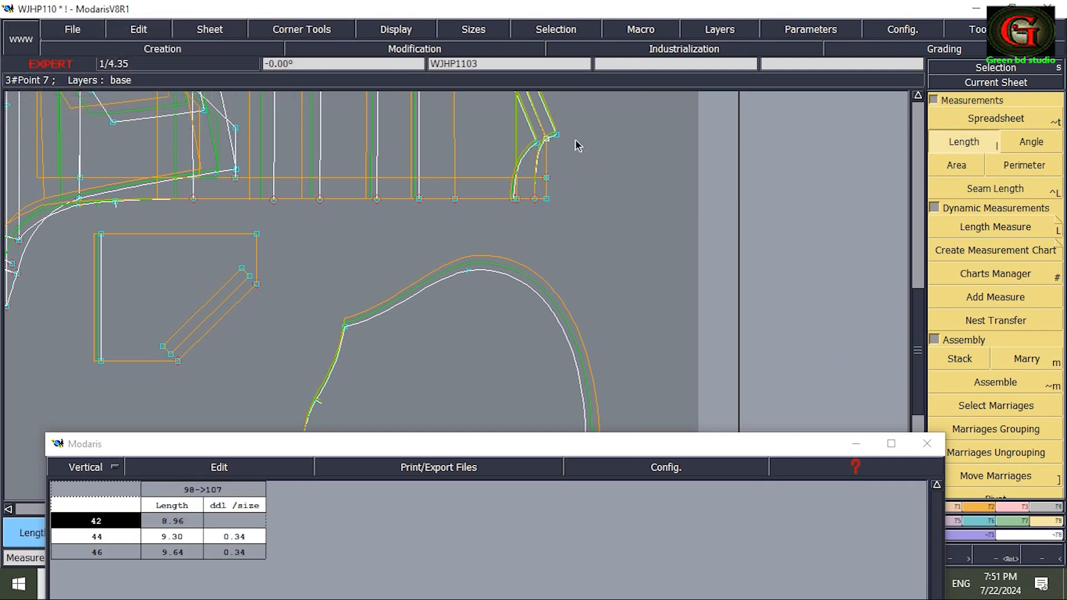
left_click(556, 135)
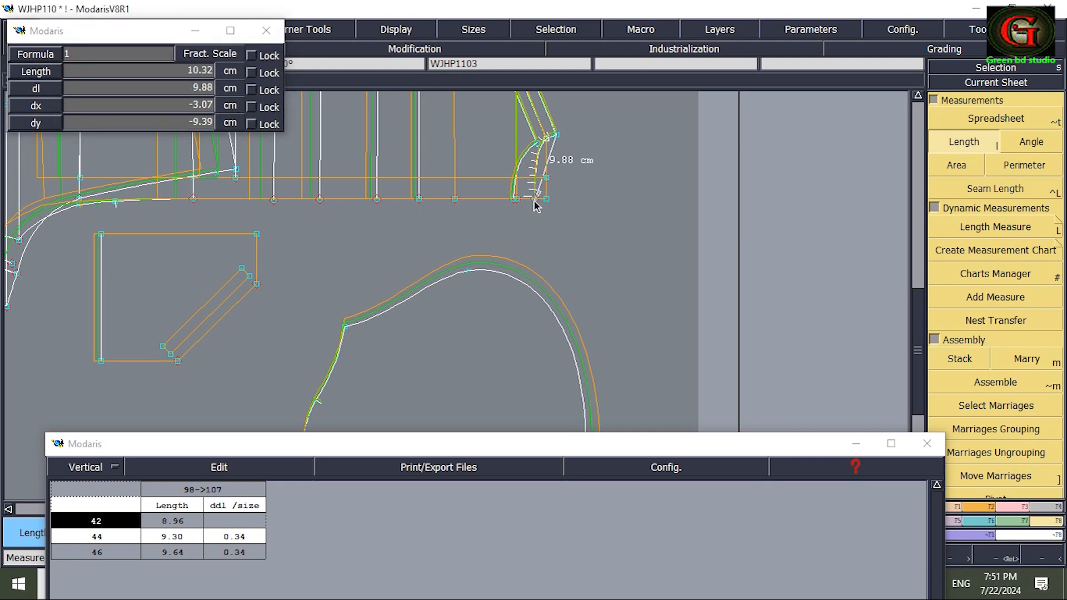
left_click(535, 199)
left_click(287, 464)
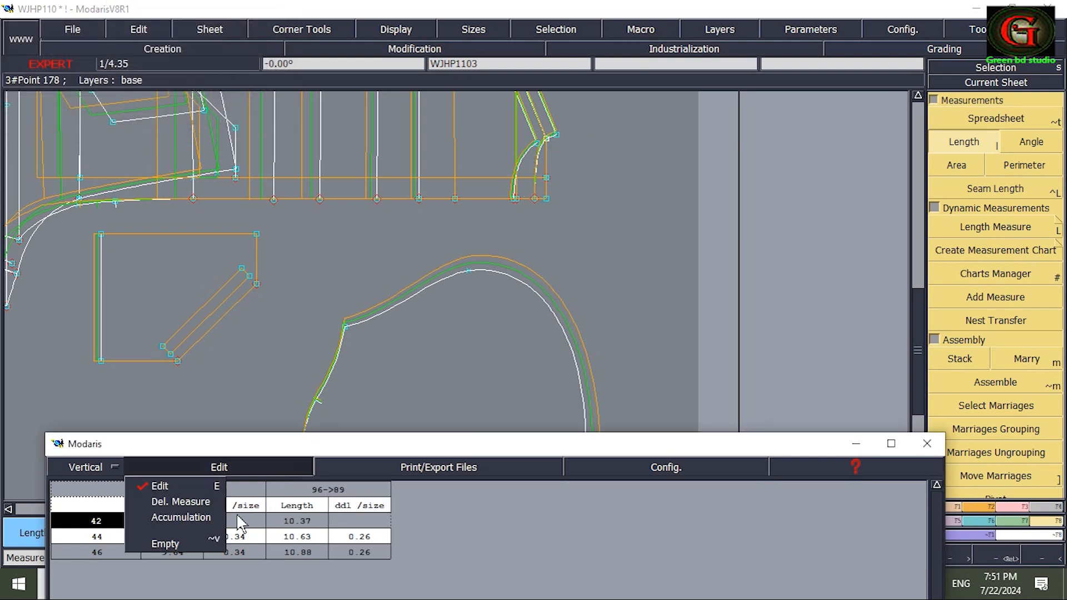
left_click(180, 517)
Measure the hood's neck edge in sizes 42, 44 and 46 and compare its growth with the accumulated neckline.
left_click_drag(513, 450, 521, 491)
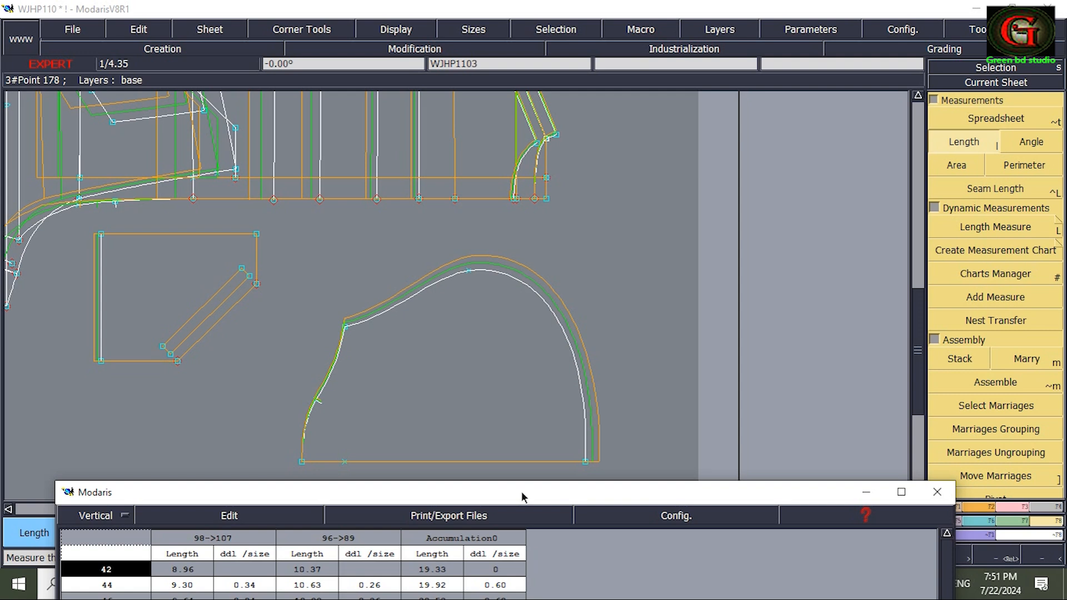
left_click(346, 327)
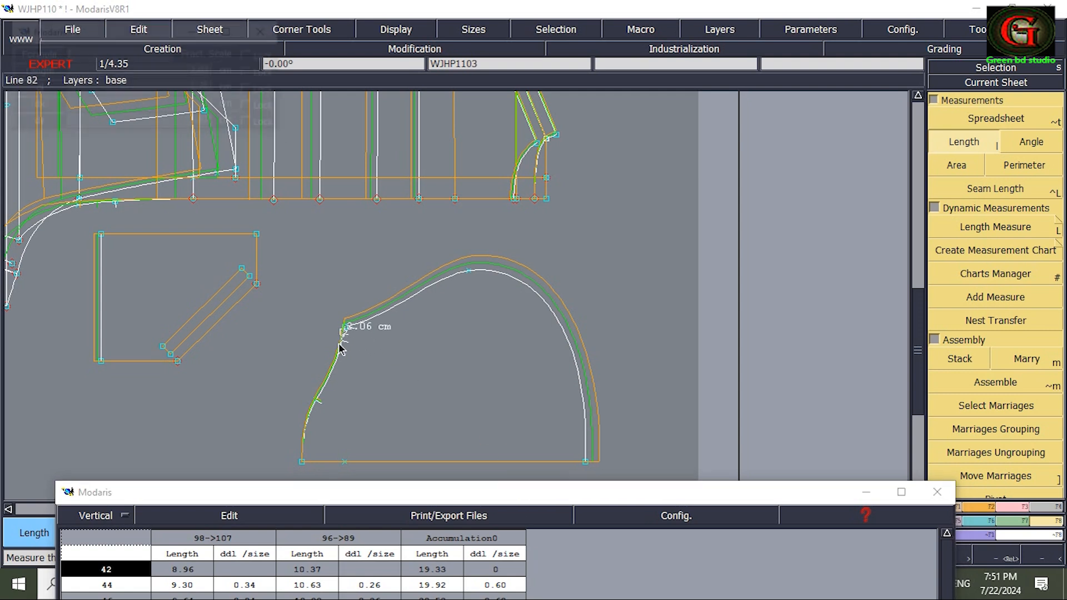
left_click(302, 462)
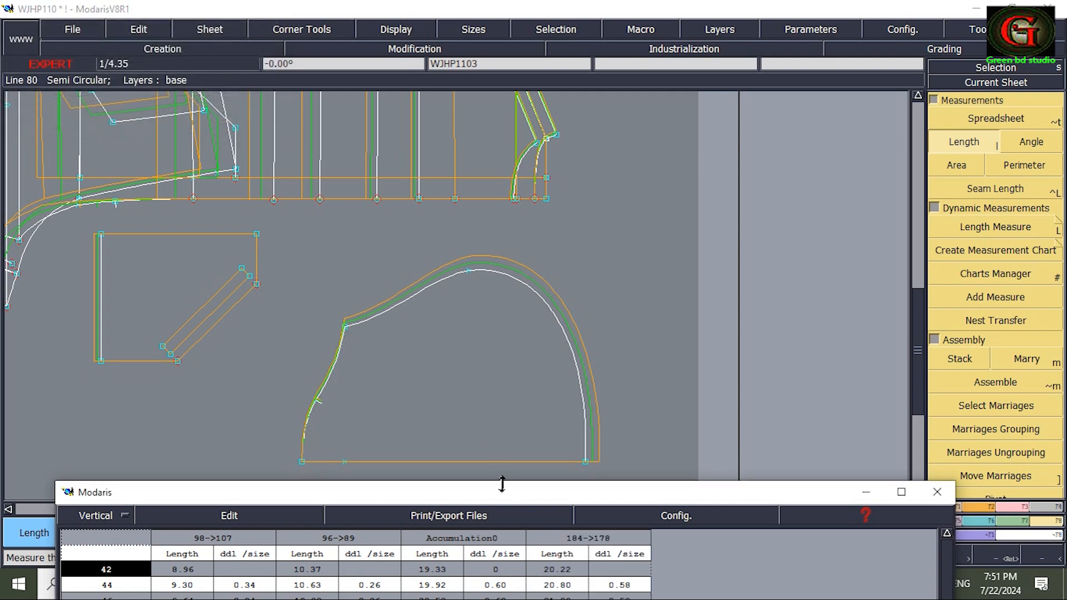
left_click_drag(502, 484, 554, 244)
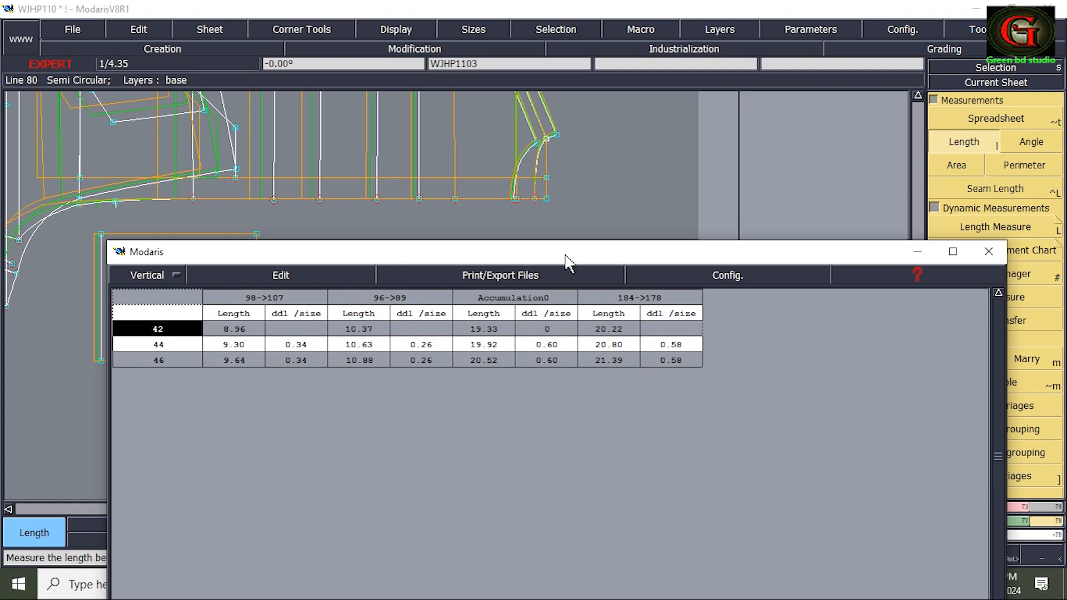
left_click_drag(565, 256, 566, 509)
Display a dynamic length measurement along the hood's neck edge and show only the base size.
key("Return")
left_click(287, 296)
left_click_drag(287, 296, 356, 487)
left_click(995, 227)
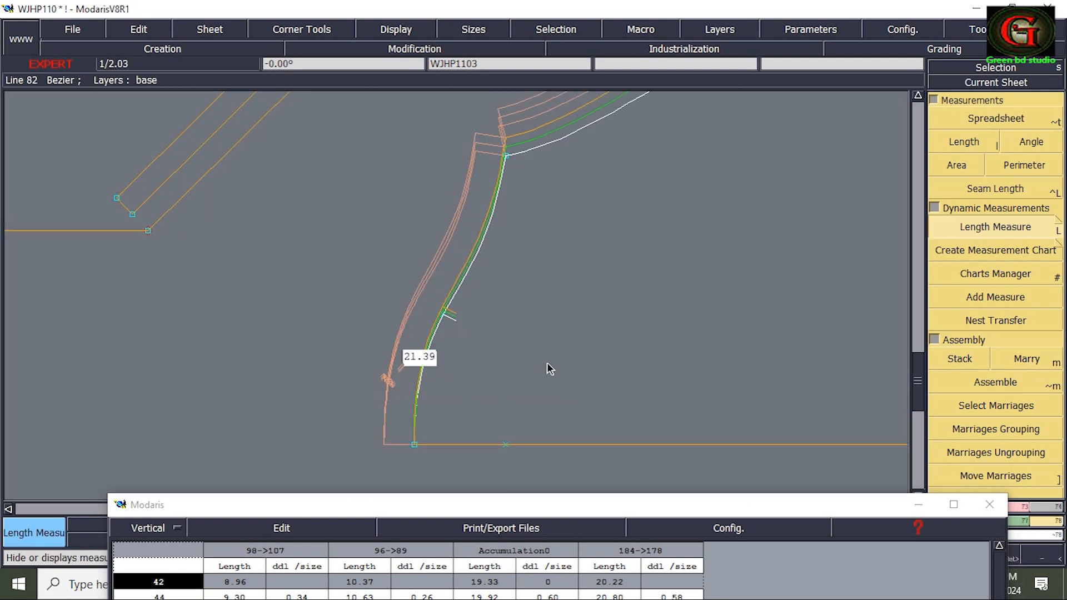
key("F12")
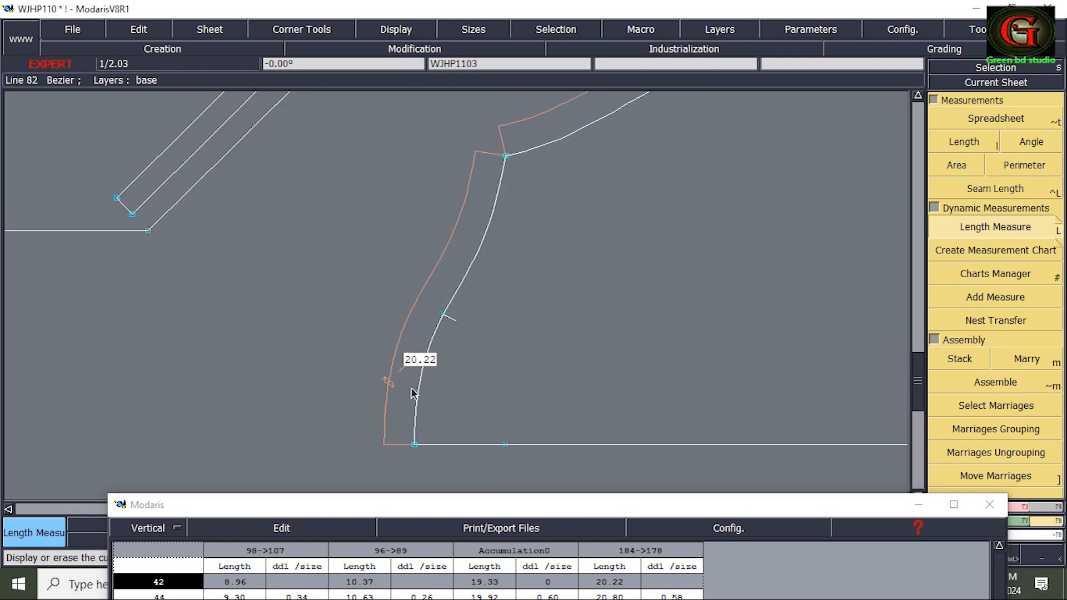
Pin the hood's end points and move the upper corner of its neck edge to shorten the edge to about 19.28 cm.
key("F2")
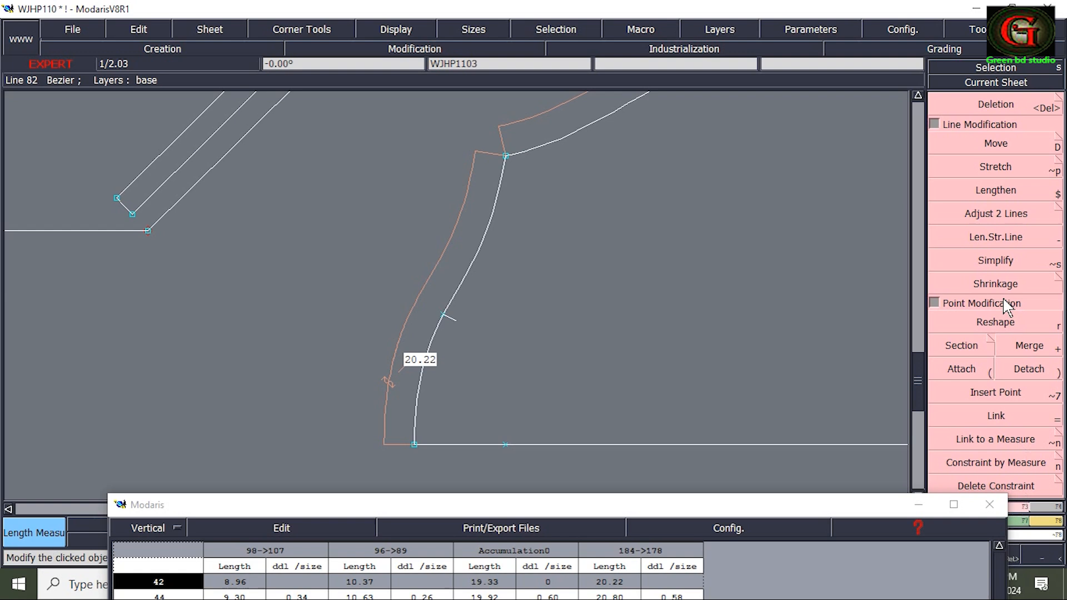
left_click(996, 143)
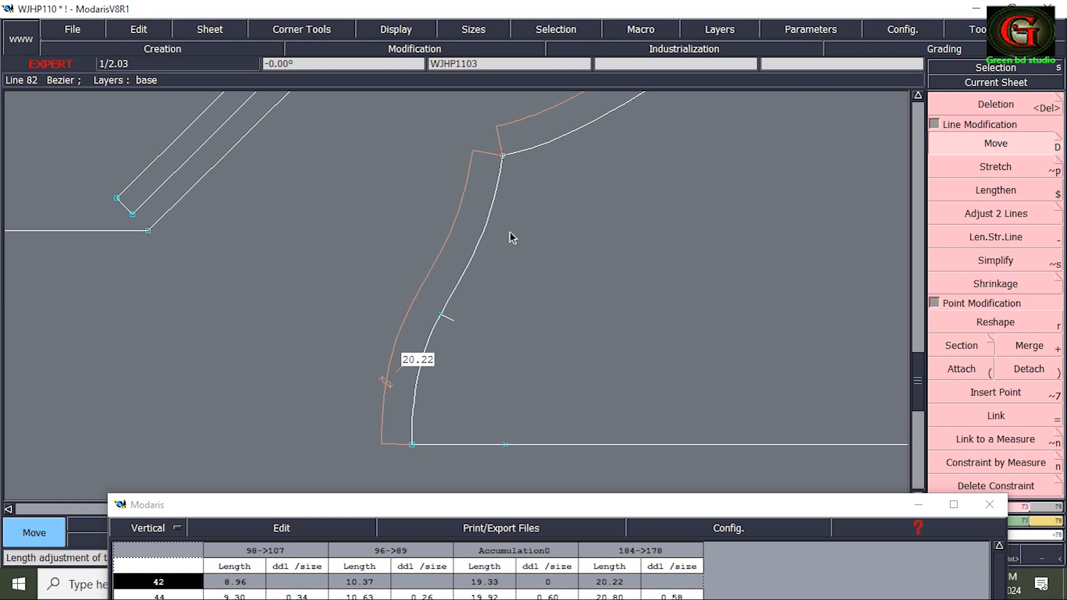
left_click(510, 232)
right_click(510, 238)
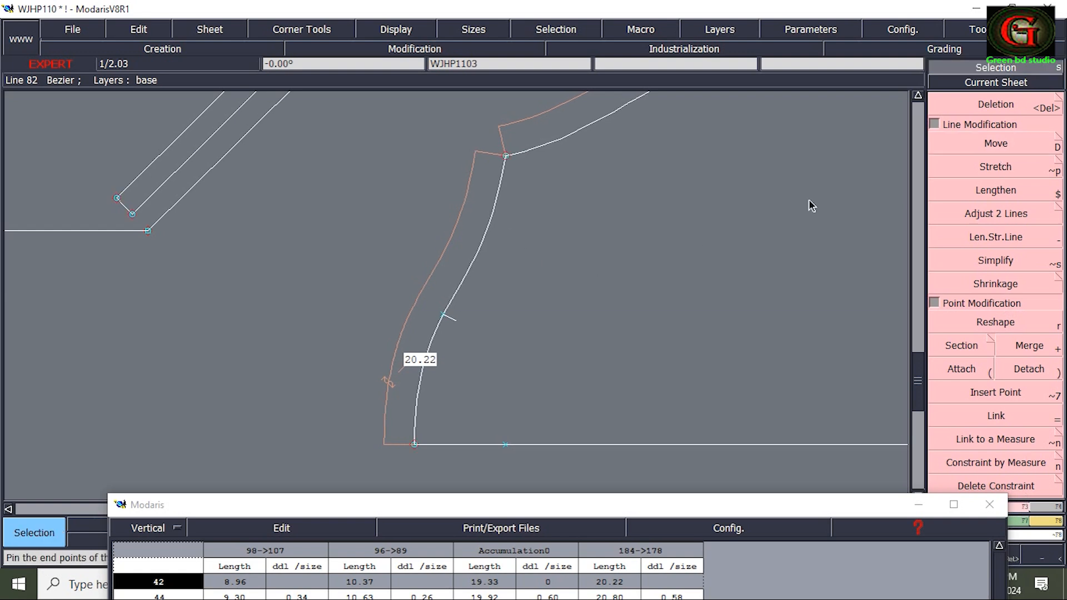
left_click(974, 146)
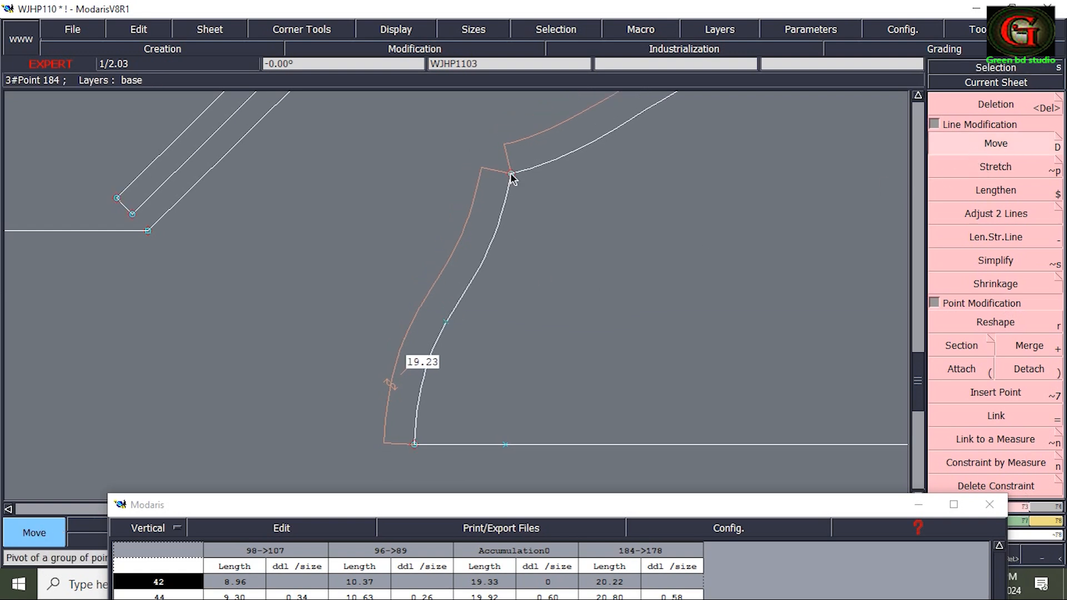
left_click(510, 173)
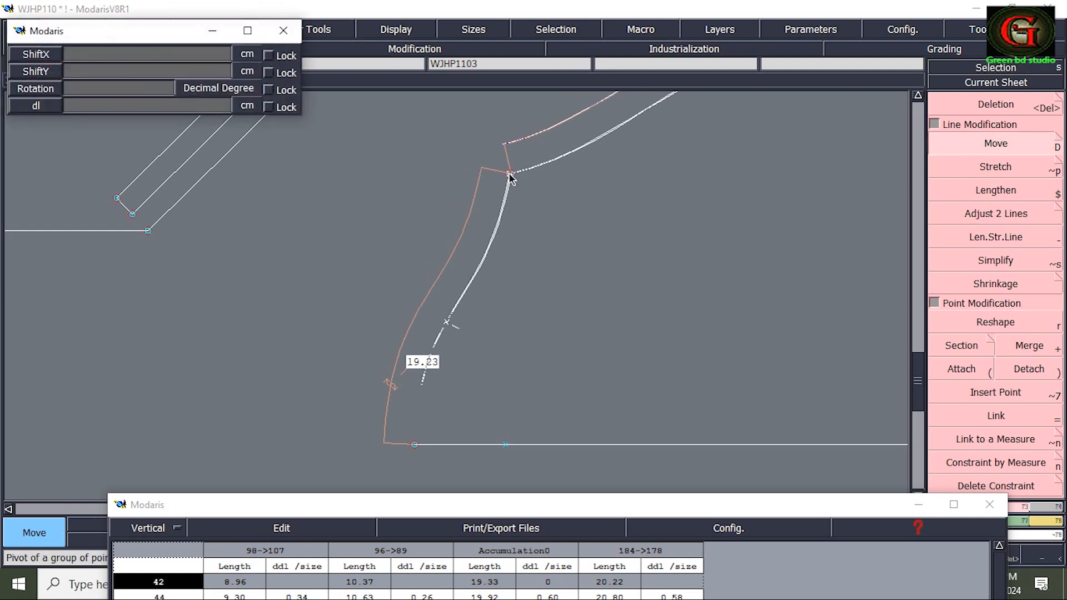
left_click(511, 177)
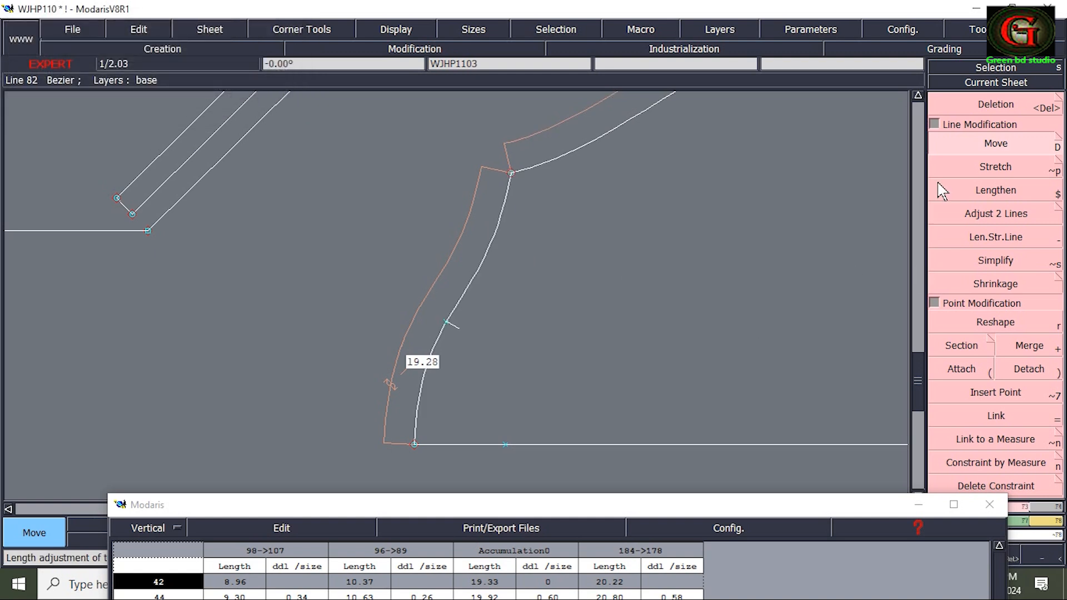
Measure the adjusted hood neck edge in sizes 42, 44 and 46 and compare it with the accumulated neckline lengths.
left_click(918, 96)
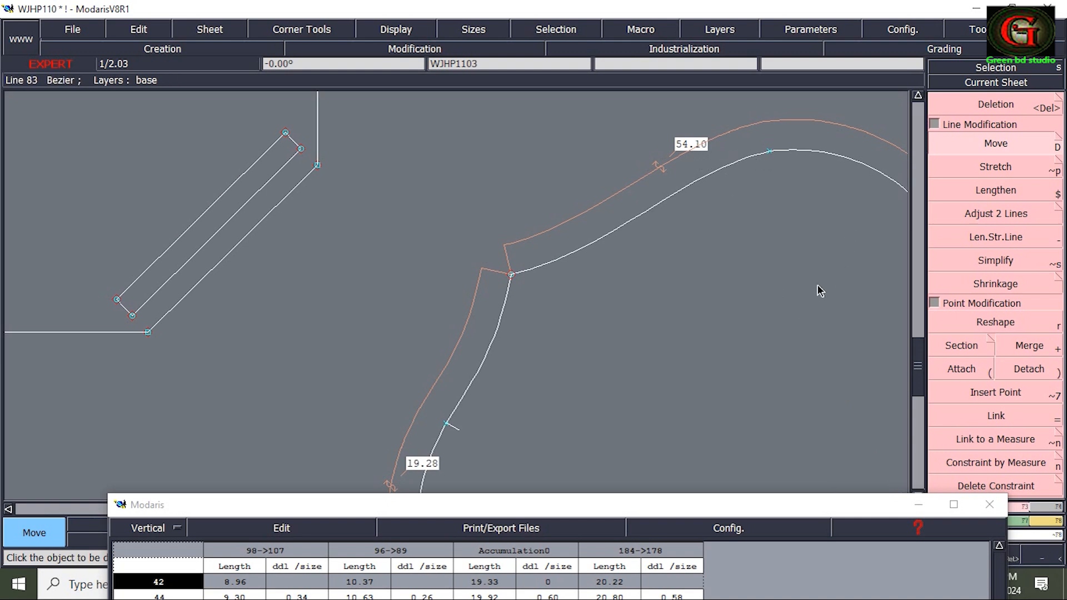
left_click_drag(919, 368, 920, 388)
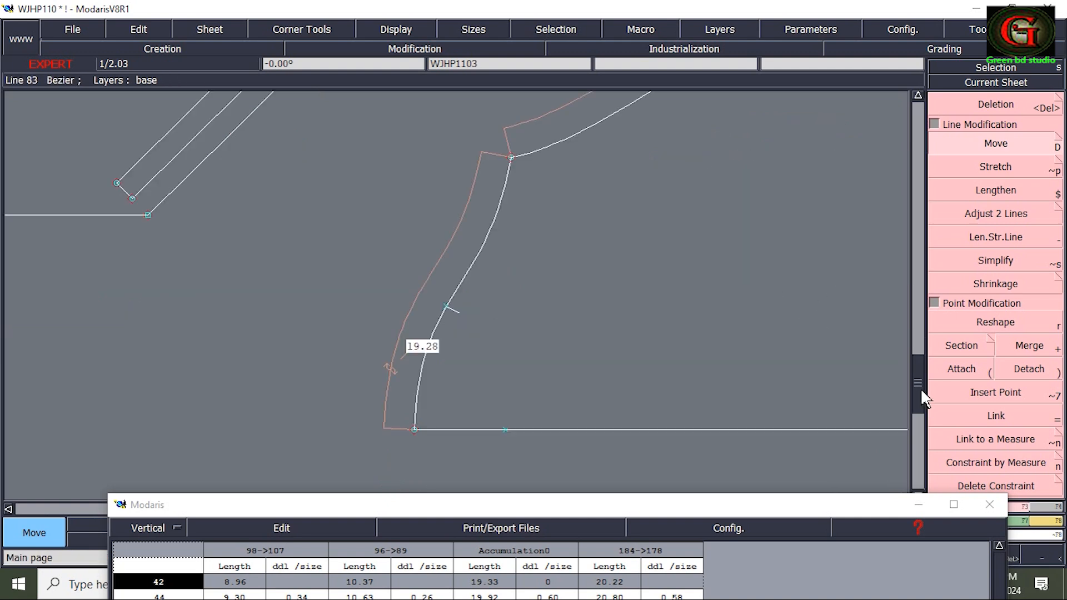
left_click(1048, 528)
left_click(956, 145)
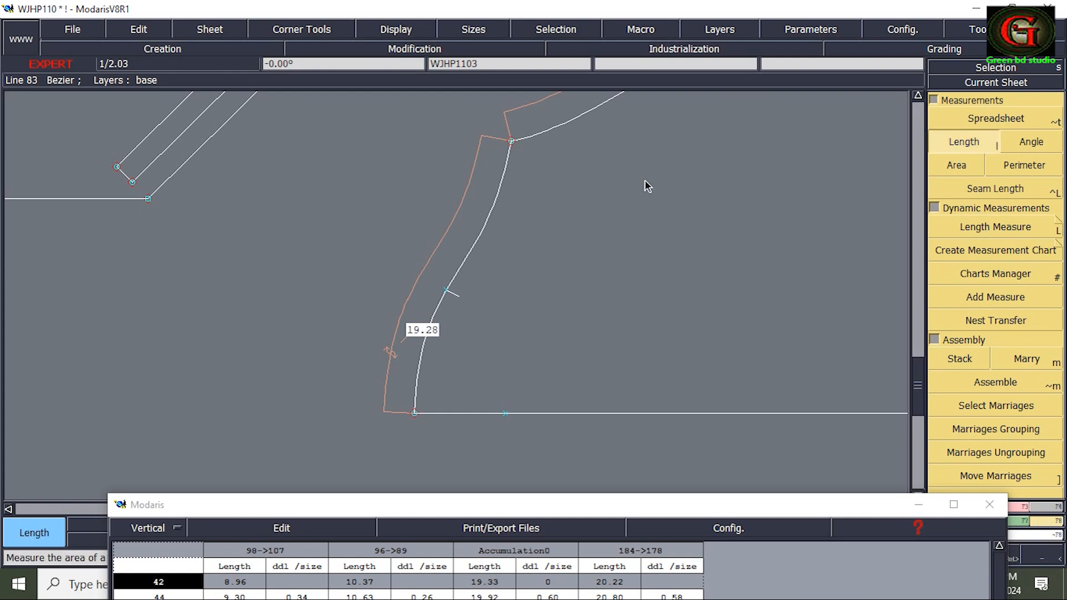
left_click(512, 142)
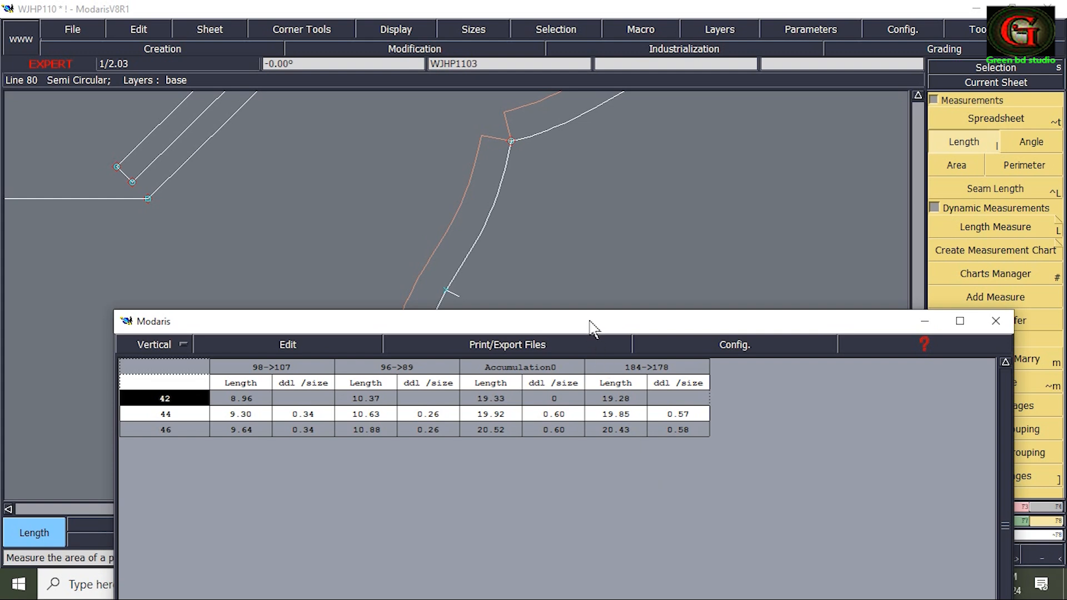
left_click_drag(593, 328, 571, 152)
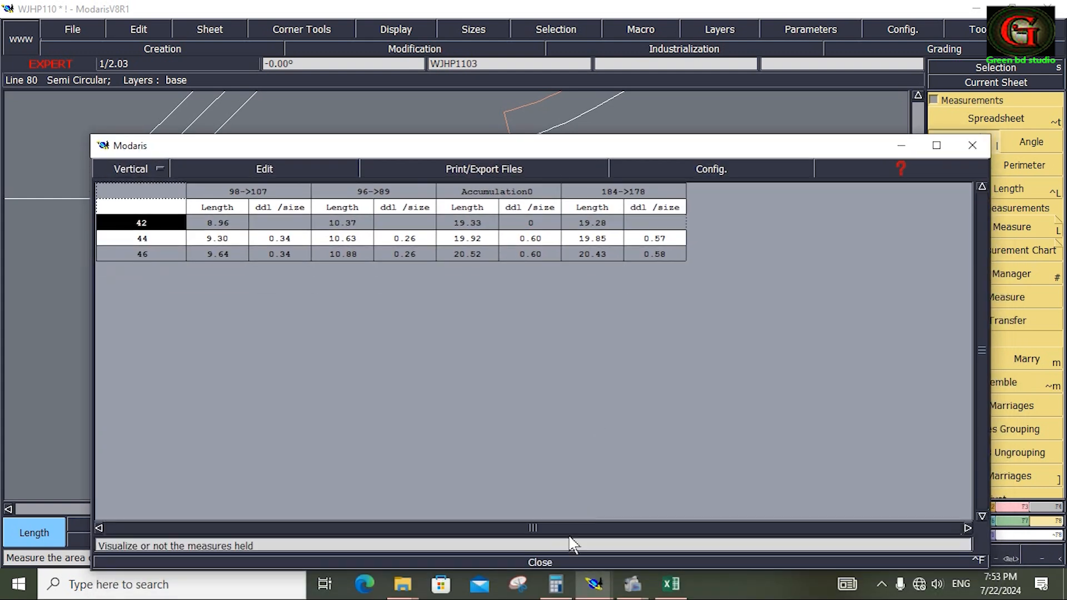
left_click(540, 562)
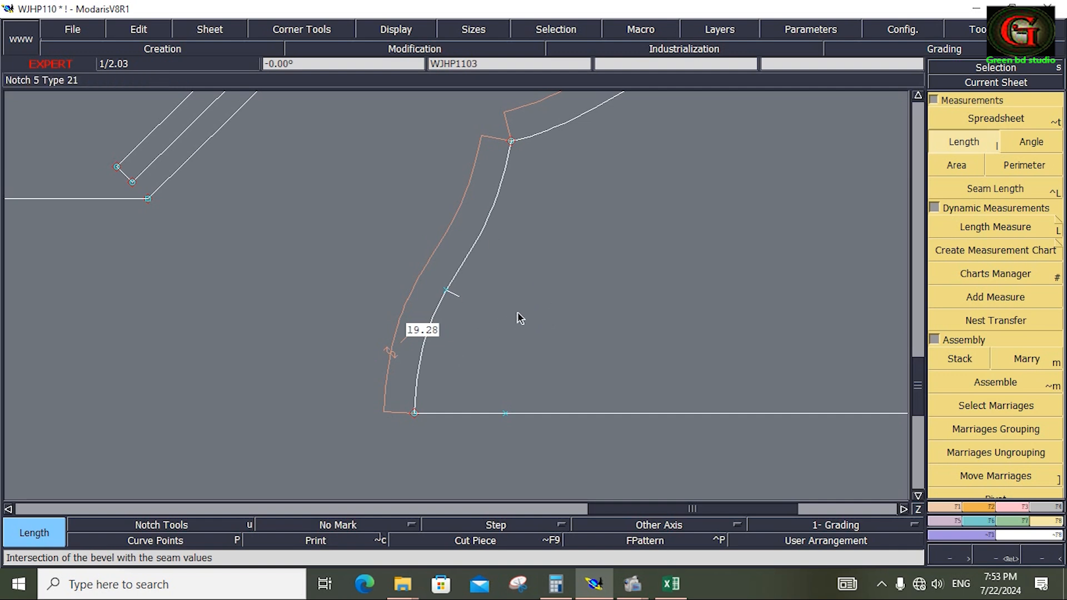
Display the whole sheet and save the WJHP110 model with the adjusted hood neck edge, continuing past the validation warning.
key("j")
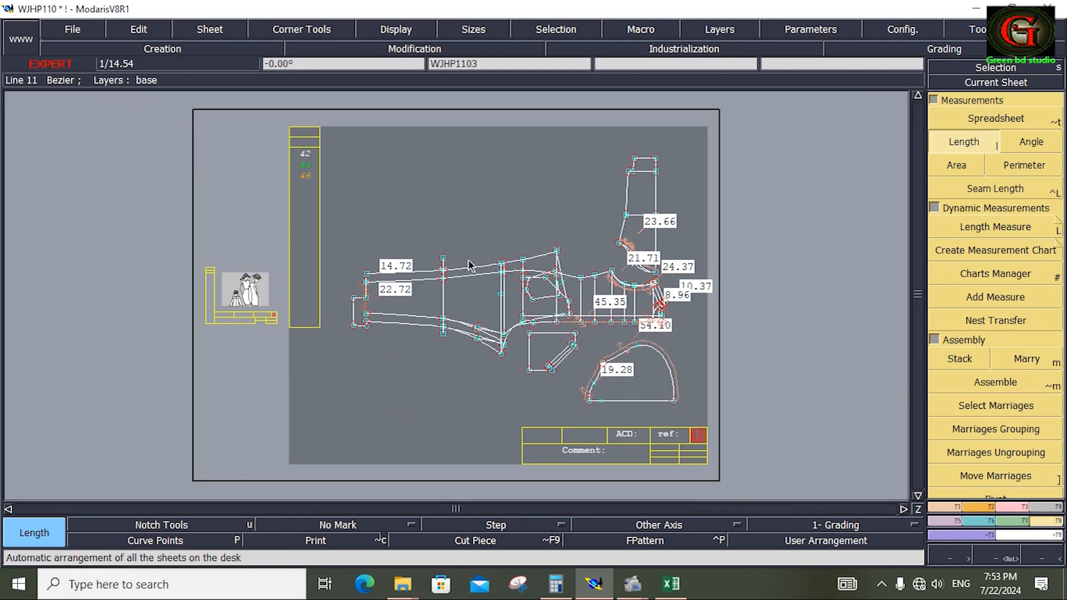
left_click(89, 32)
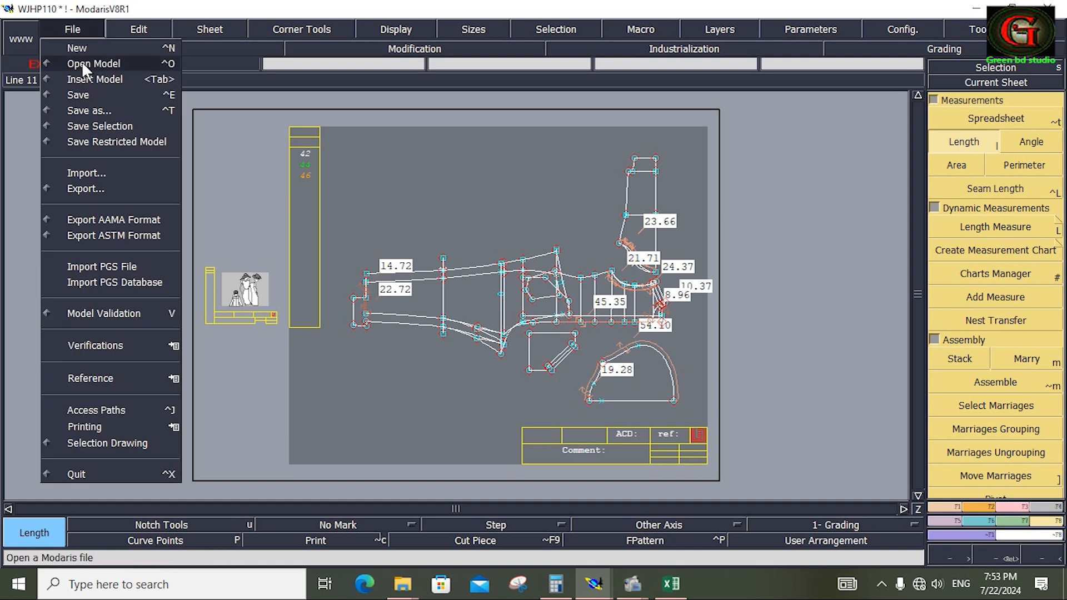
left_click(80, 96)
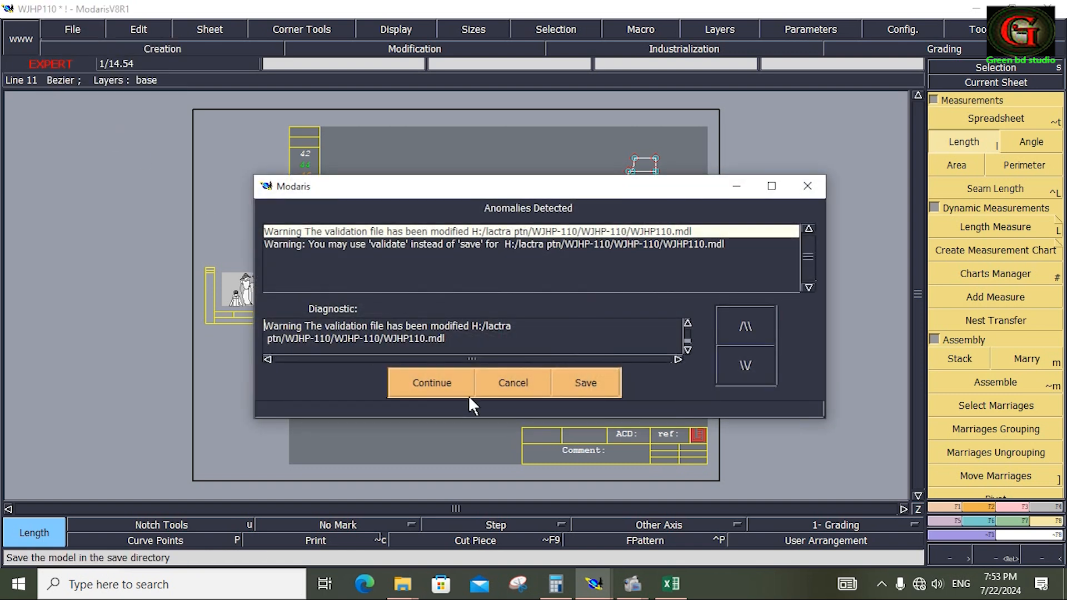
left_click(448, 382)
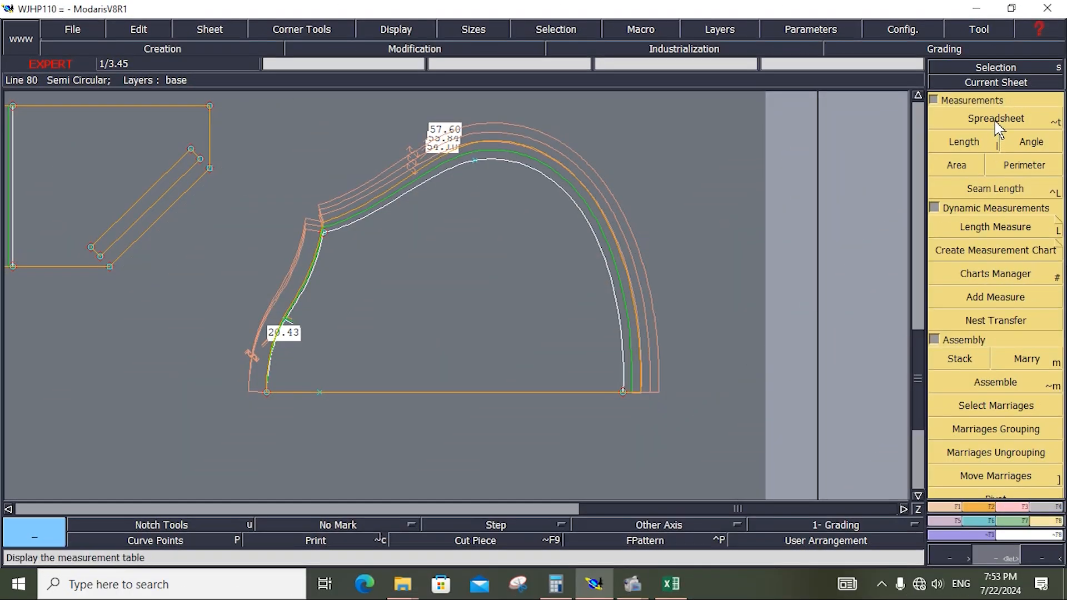
Open the measurement spreadsheet and empty it of the neckline and hood neck measurements.
left_click(998, 122)
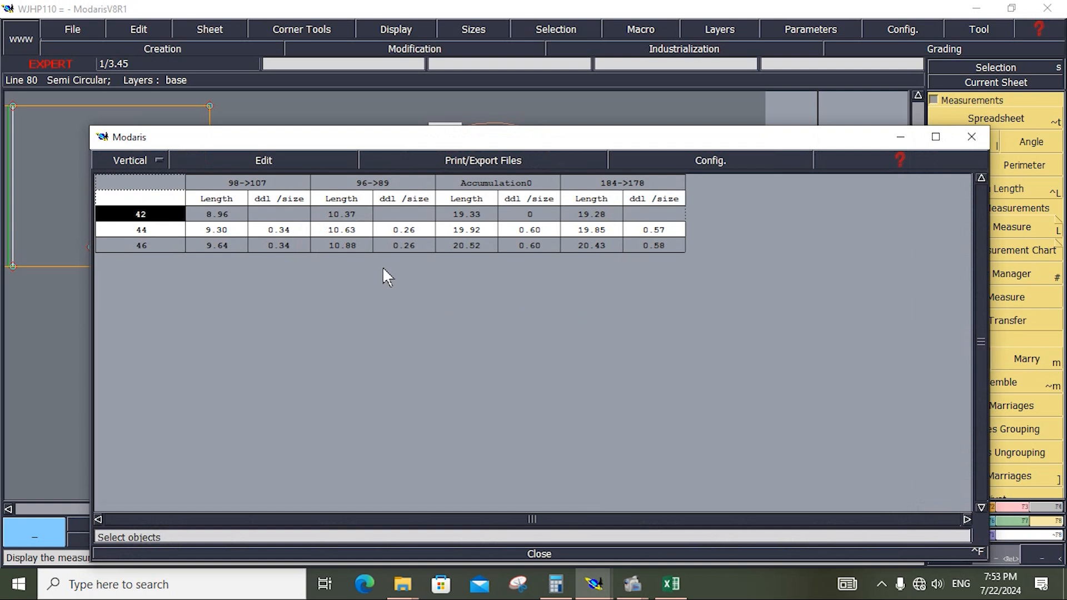
left_click(267, 161)
left_click(263, 230)
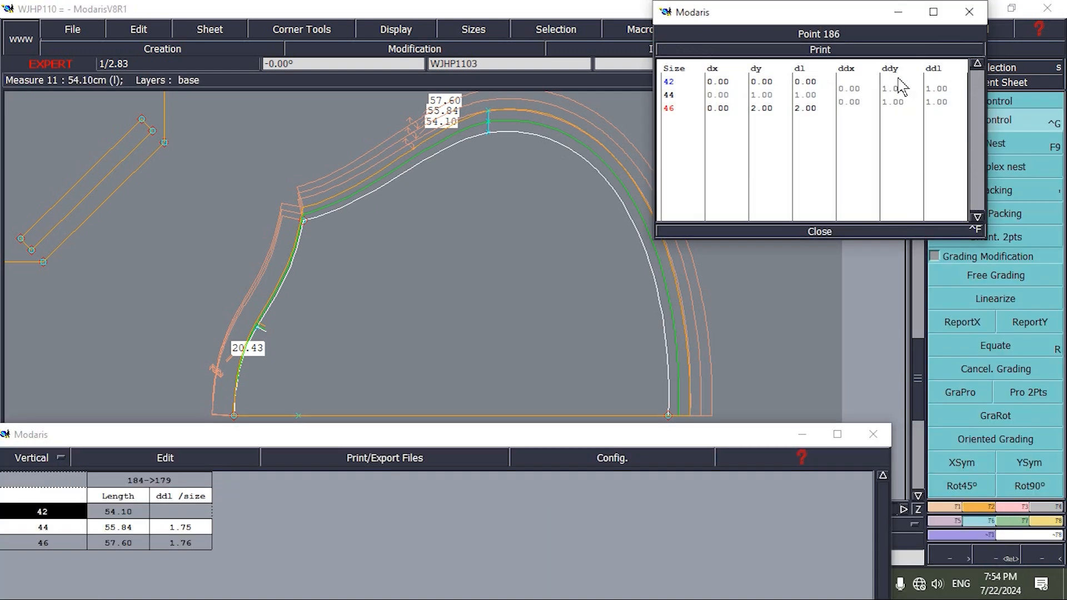
Reduce the vertical grading increments of the hood's top point for sizes 44 and 46, and measure the hood's outer edge.
left_click_drag(900, 90, 902, 105)
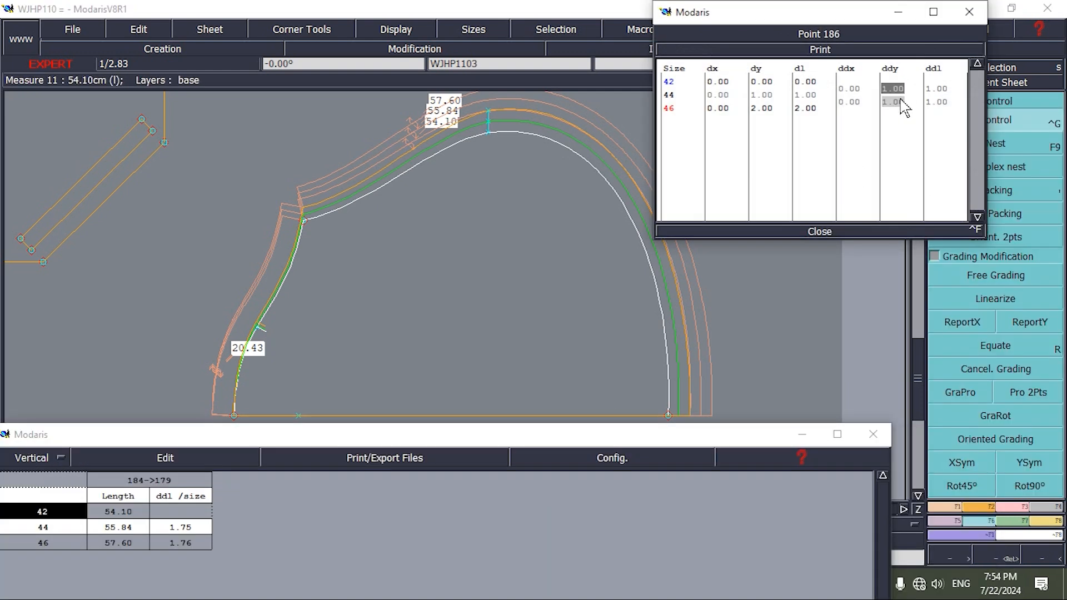
type(".")
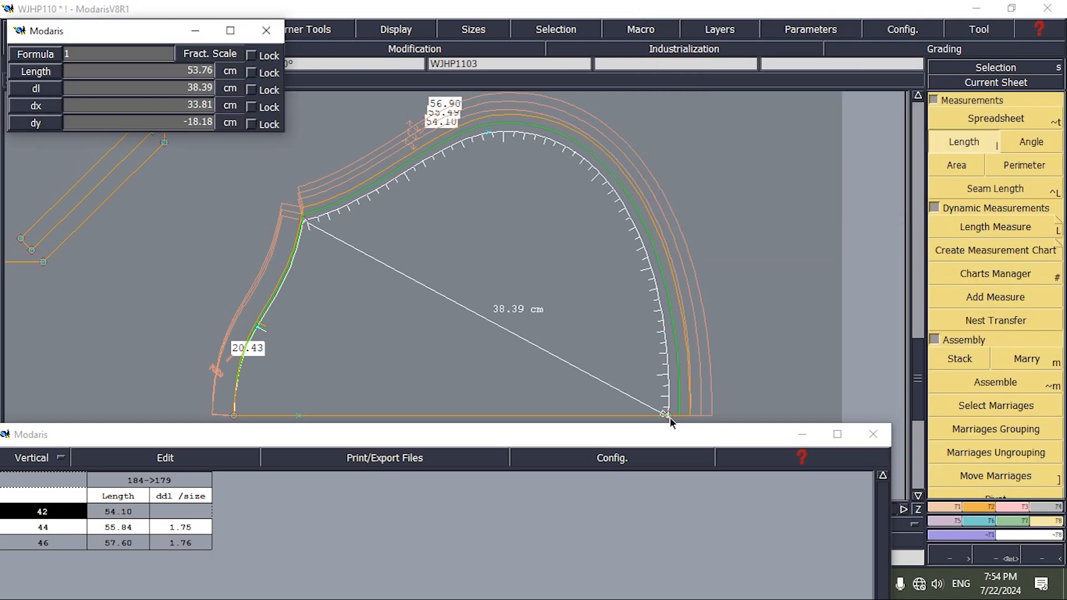
left_click(670, 417)
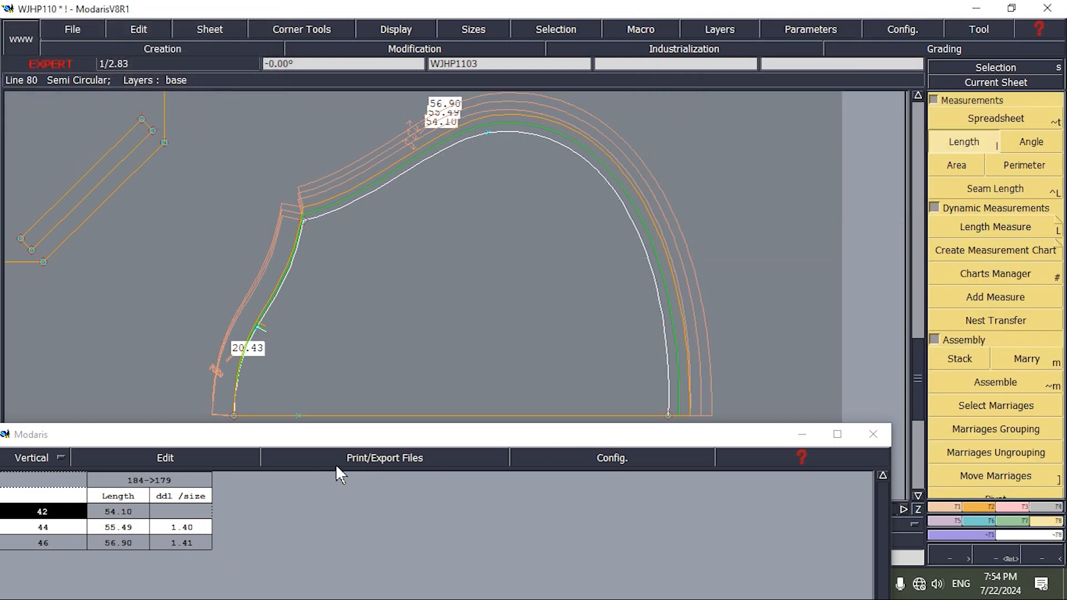
left_click_drag(346, 443, 386, 131)
left_click(477, 531)
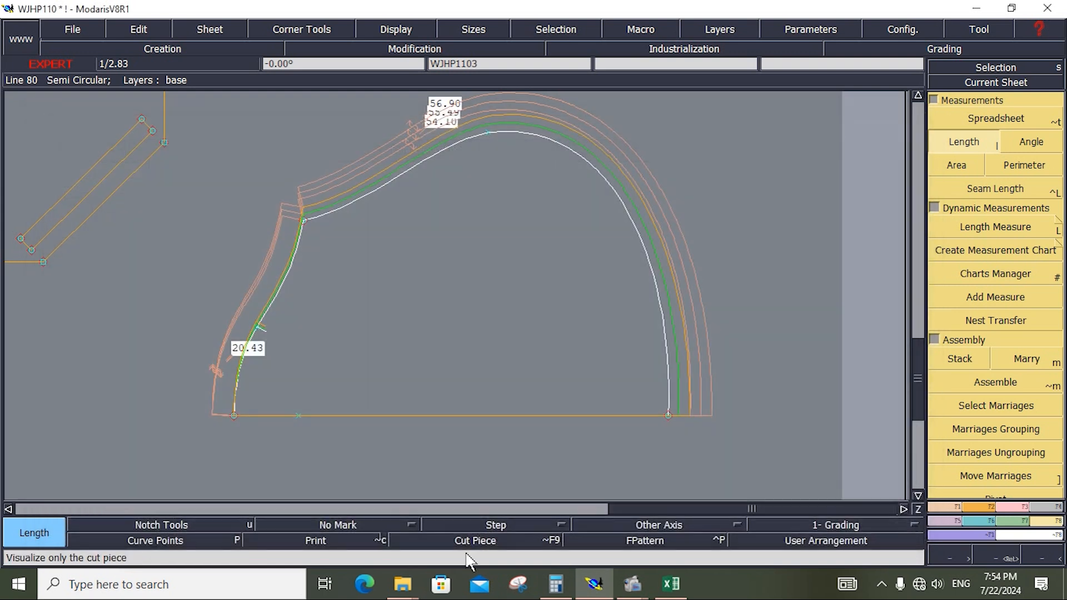
Display the whole sheet and save the model with the revised hood grading, continuing past the validation warning.
key("8")
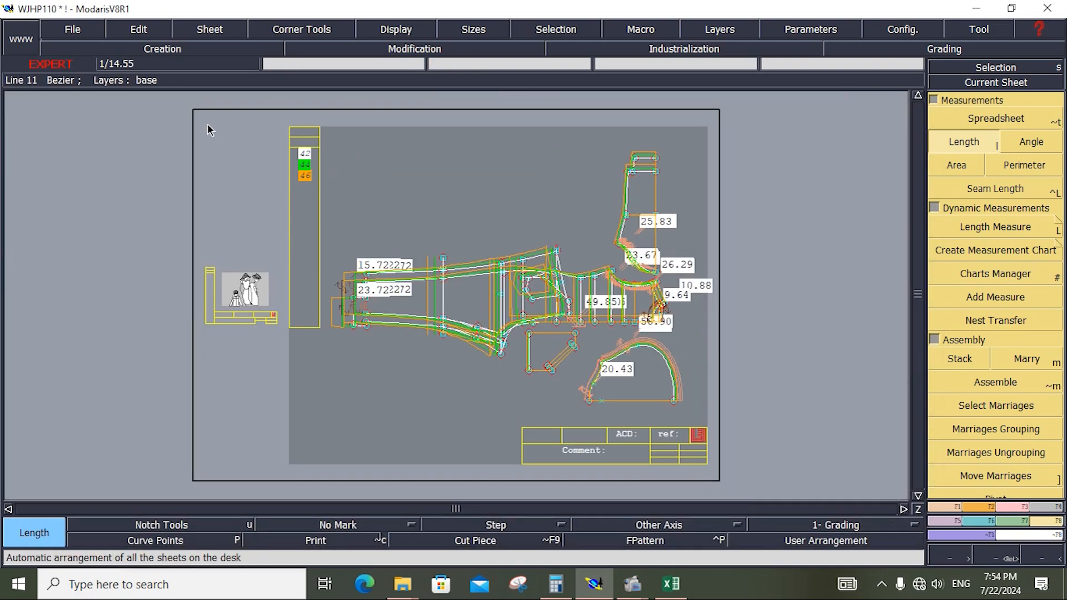
left_click(89, 27)
left_click(82, 94)
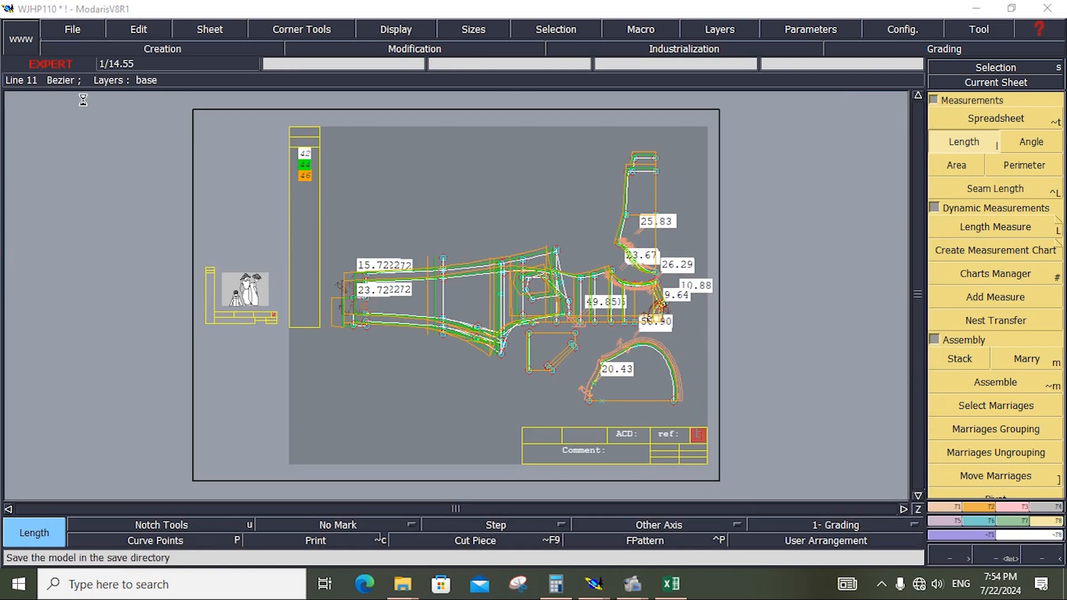
left_click(442, 388)
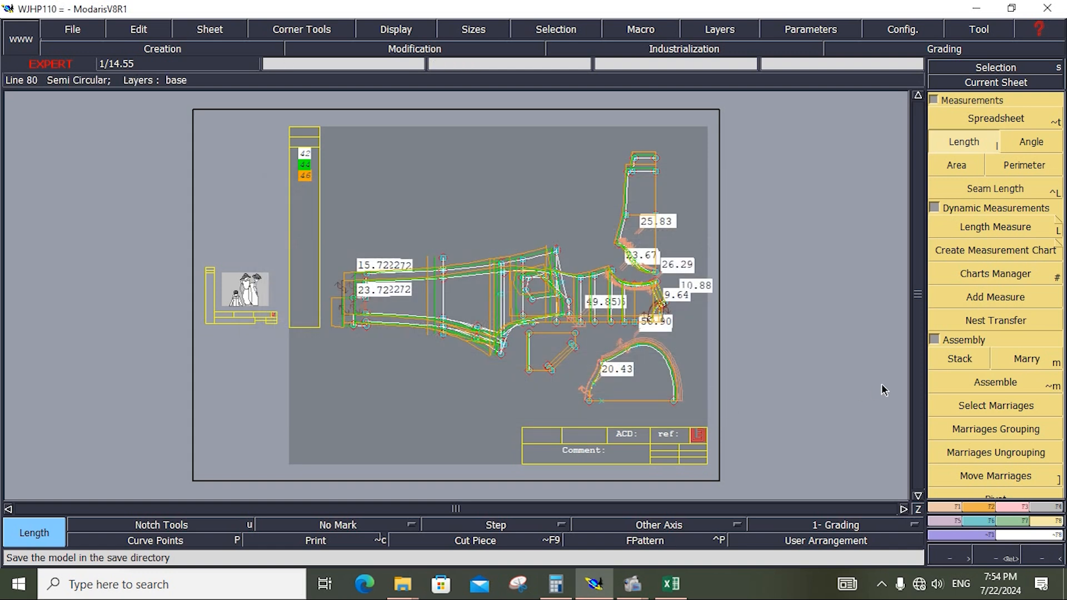